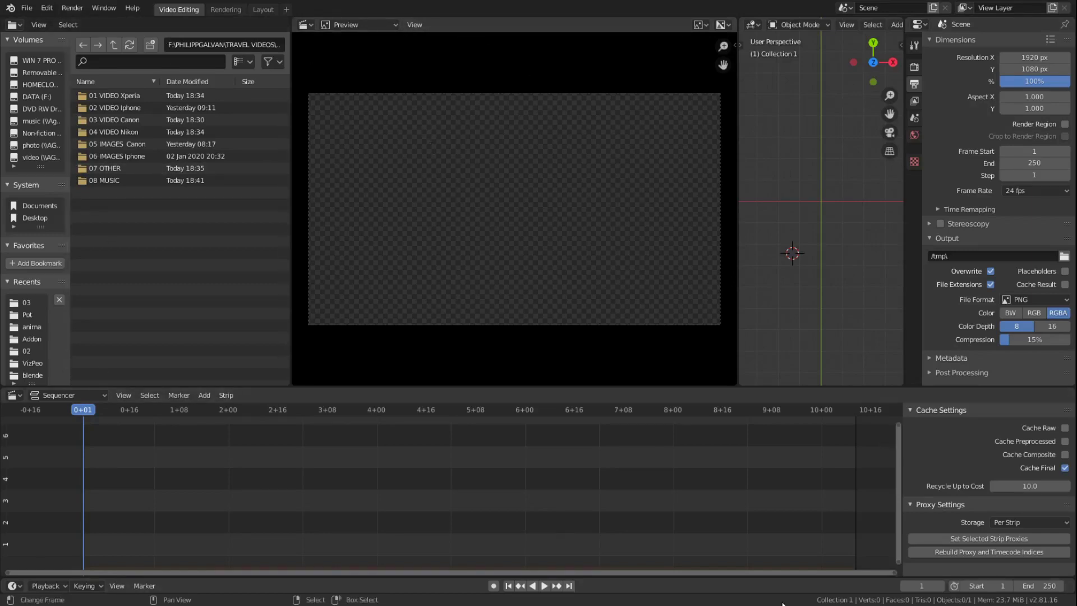
{"action": "left_click", "coordinate": [261, 9]}
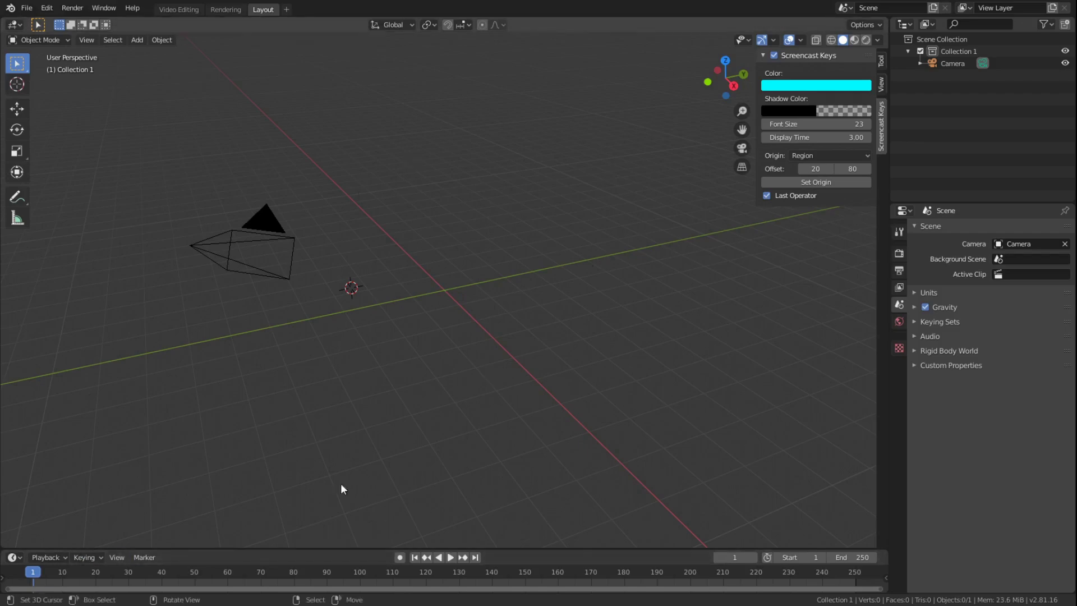
{"action": "left_click", "coordinate": [25, 10]}
{"action": "mouse_move", "coordinate": [51, 22]}
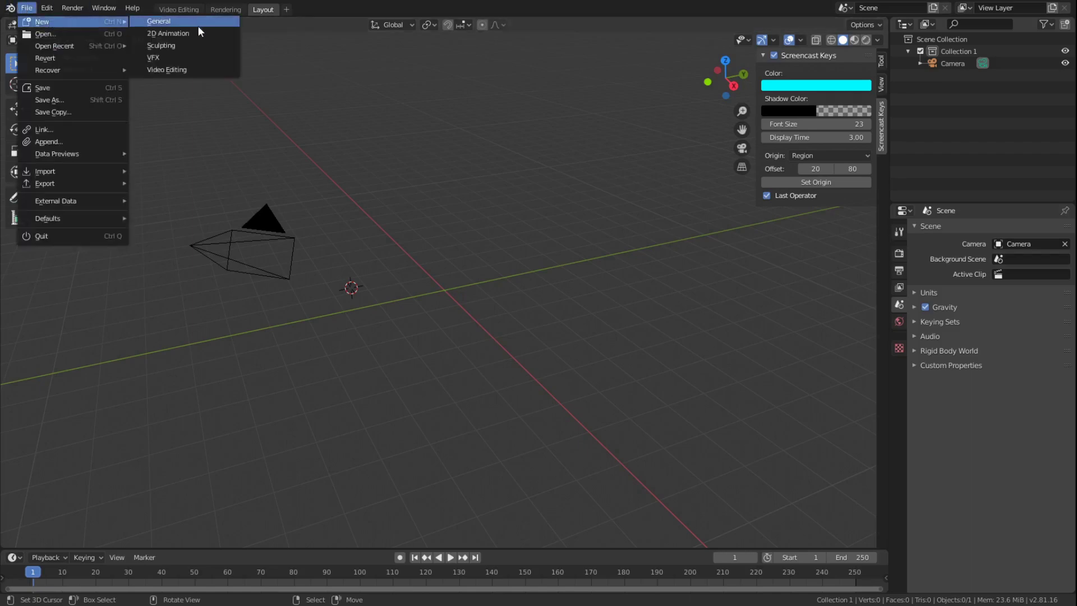
{"action": "left_click", "coordinate": [180, 9]}
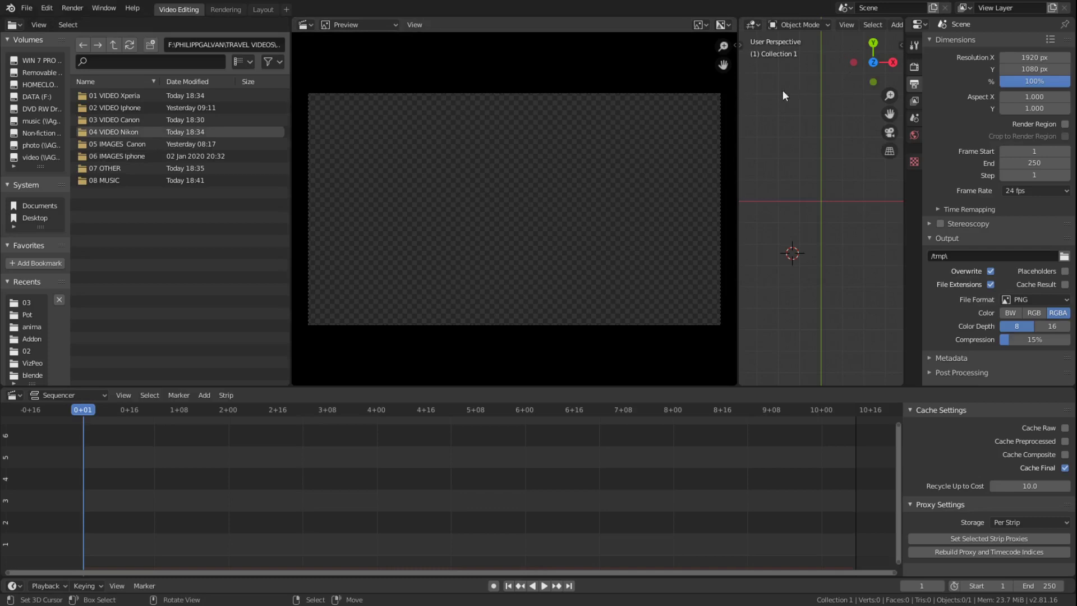
{"action": "left_click", "coordinate": [801, 167]}
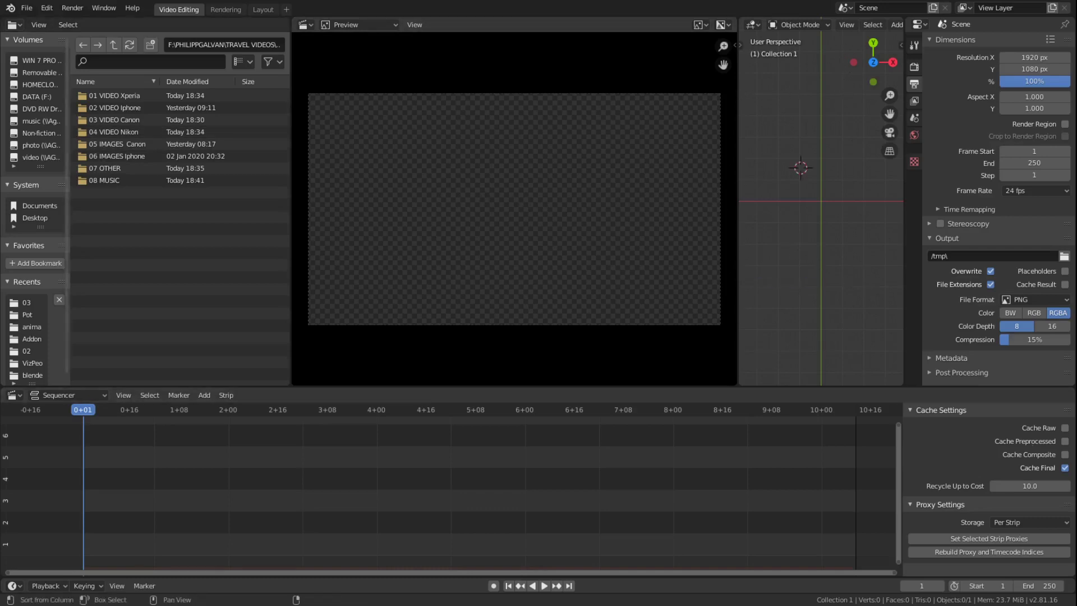
- Hide the file browser's bookmarks sidebar, narrow the browser and shrink the 3D viewport to widen the video preview area
{"action": "left_click", "coordinate": [68, 125]}
{"action": "left_click_drag", "start_coordinate": [68, 125], "coordinate": [1, 155]}
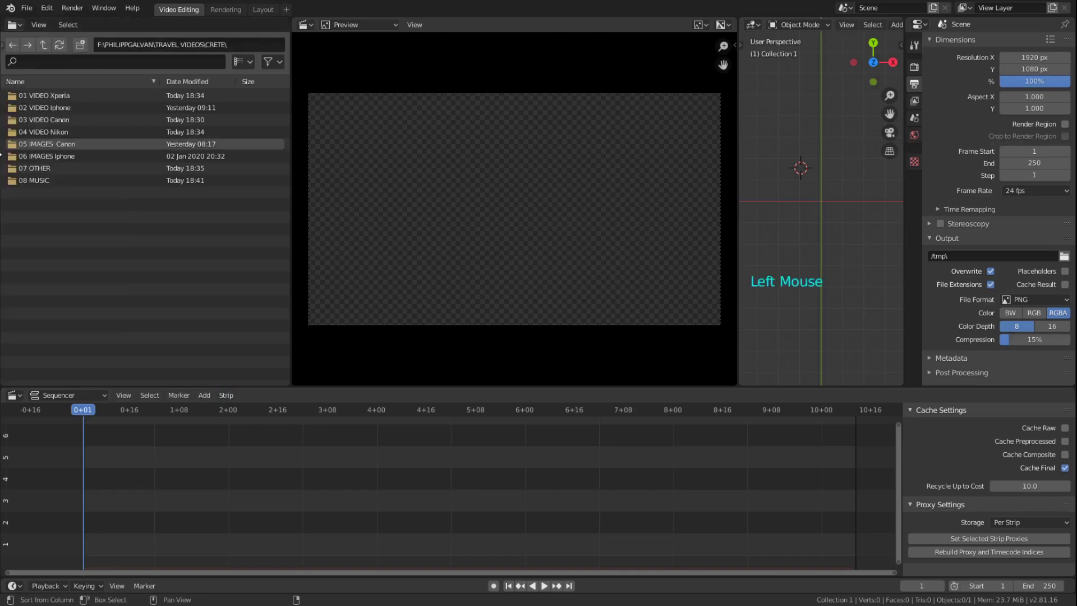
{"action": "left_click_drag", "start_coordinate": [290, 100], "coordinate": [213, 102]}
{"action": "left_click_drag", "start_coordinate": [739, 113], "coordinate": [809, 113]}
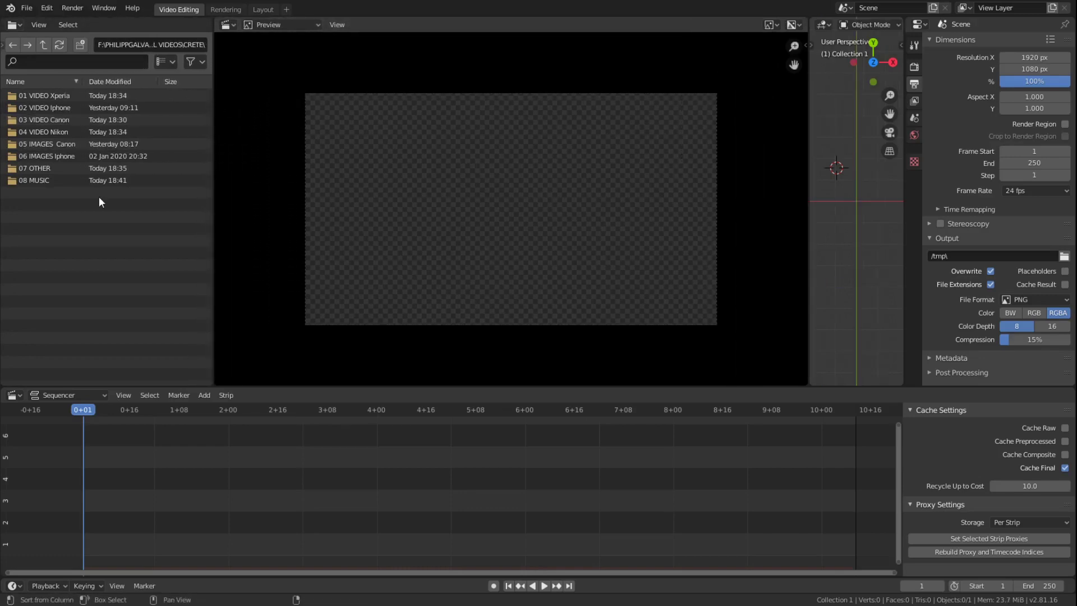
- Examine the clips in the 01 VIDEO Xperia folder, widening the file browser to read the full file names
{"action": "left_click", "coordinate": [41, 95]}
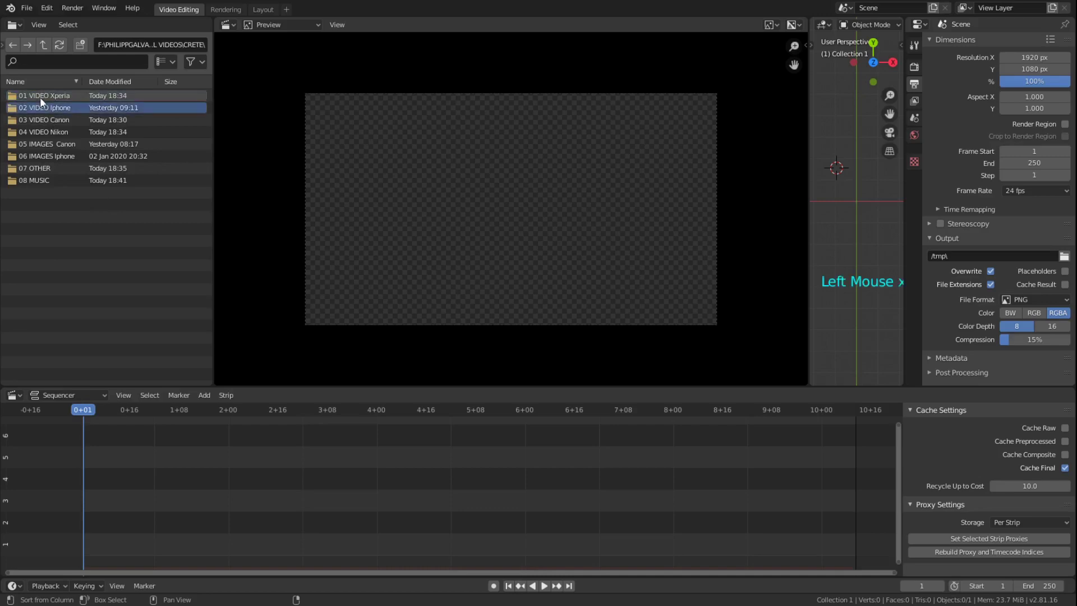
{"action": "double_click", "coordinate": [40, 96]}
{"action": "scroll", "coordinate": [47, 298], "scroll_direction": "down", "scroll_amount": 1}
{"action": "scroll", "coordinate": [47, 297], "scroll_direction": "up", "scroll_amount": 1}
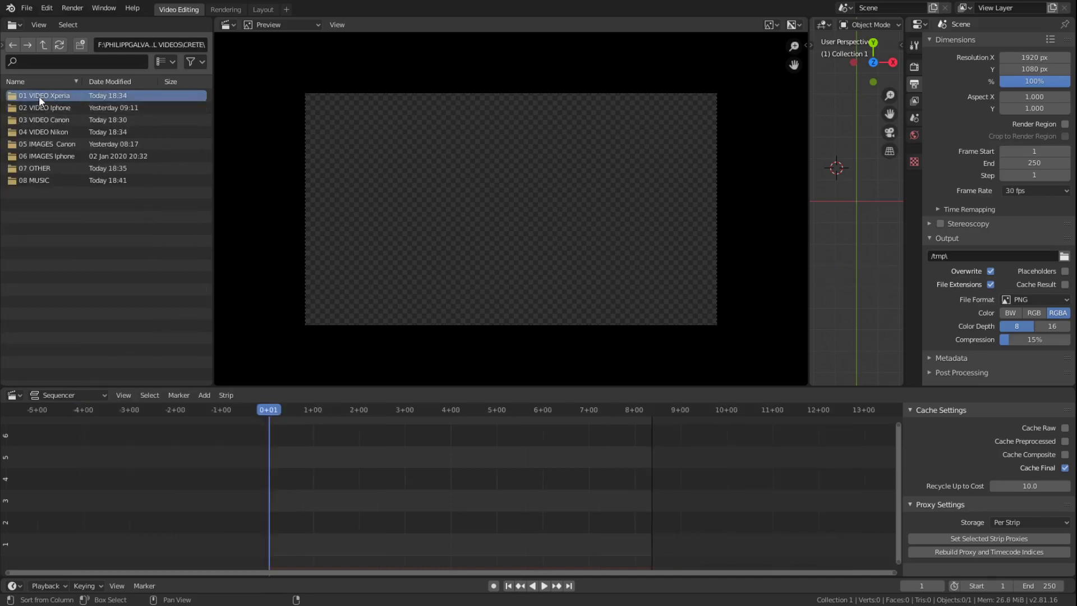
{"action": "double_click", "coordinate": [39, 96]}
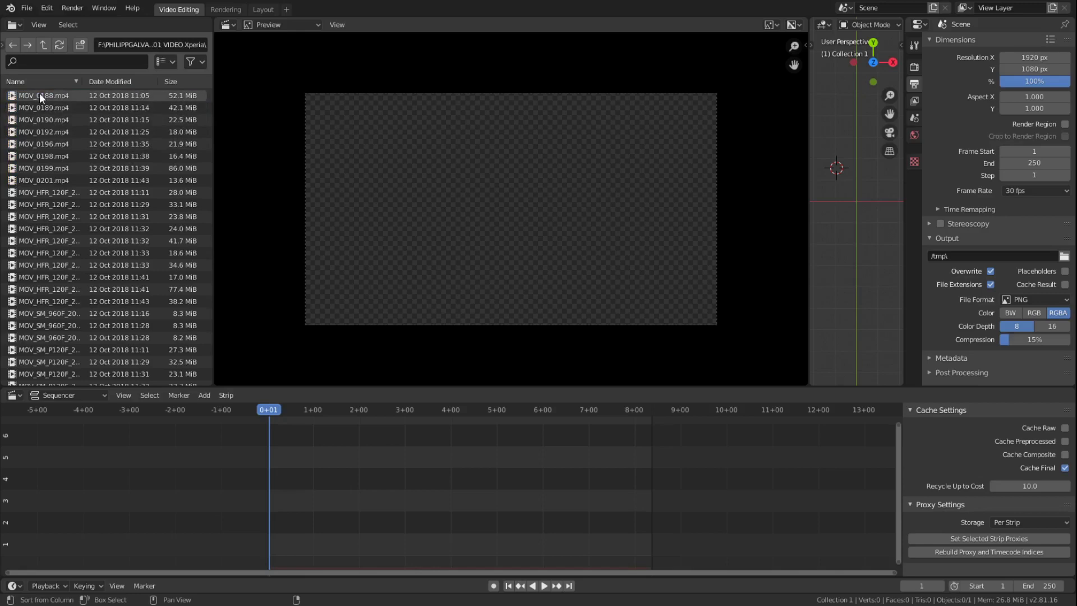
{"action": "left_click", "coordinate": [44, 45]}
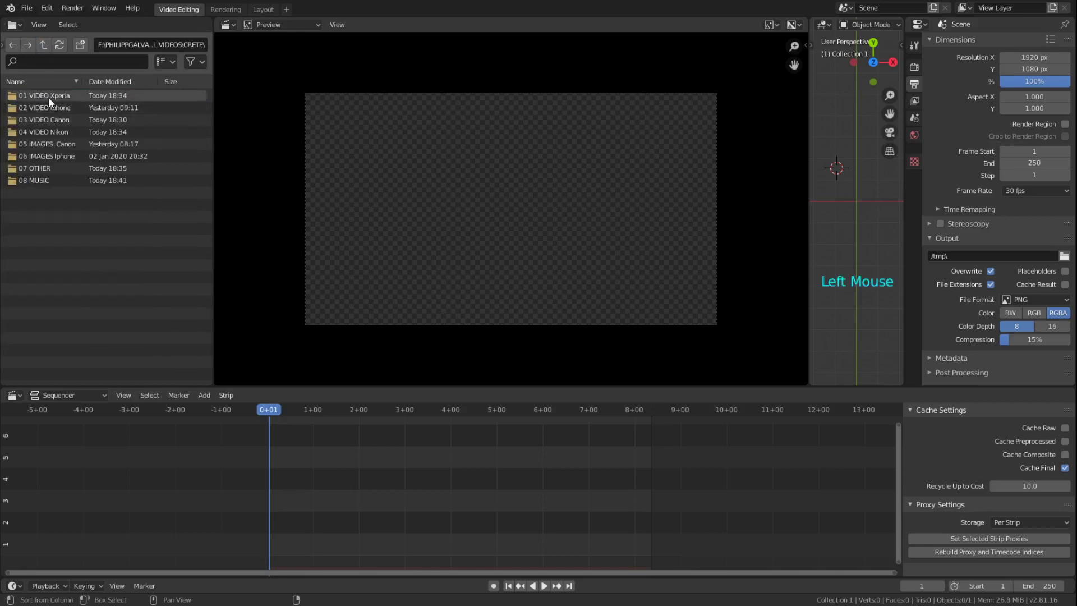
{"action": "double_click", "coordinate": [78, 97]}
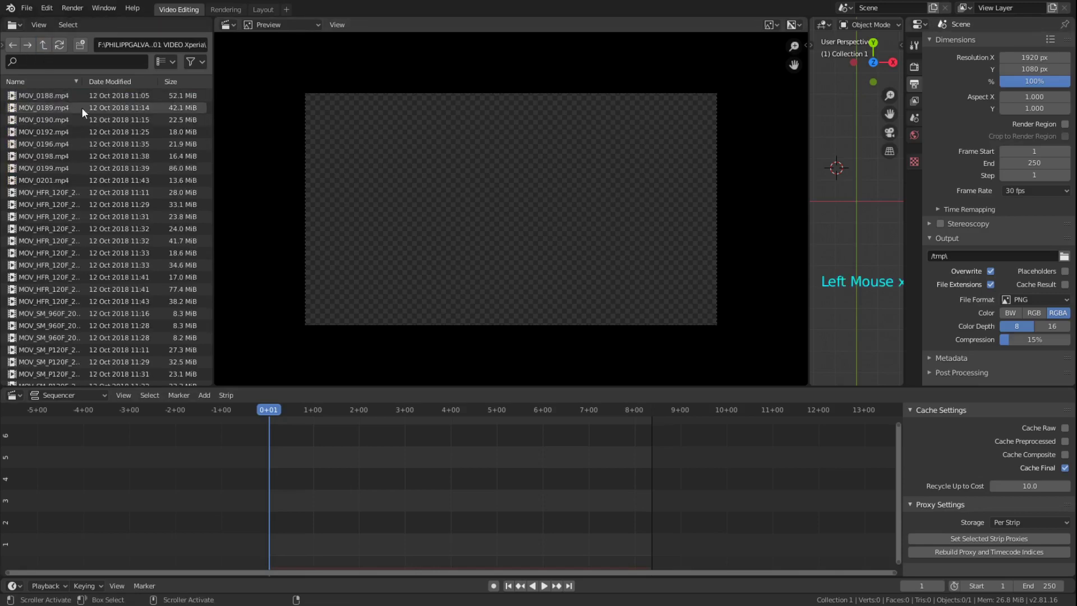
{"action": "scroll", "coordinate": [67, 241], "scroll_direction": "down", "scroll_amount": 5}
{"action": "scroll", "coordinate": [66, 251], "scroll_direction": "up", "scroll_amount": 8}
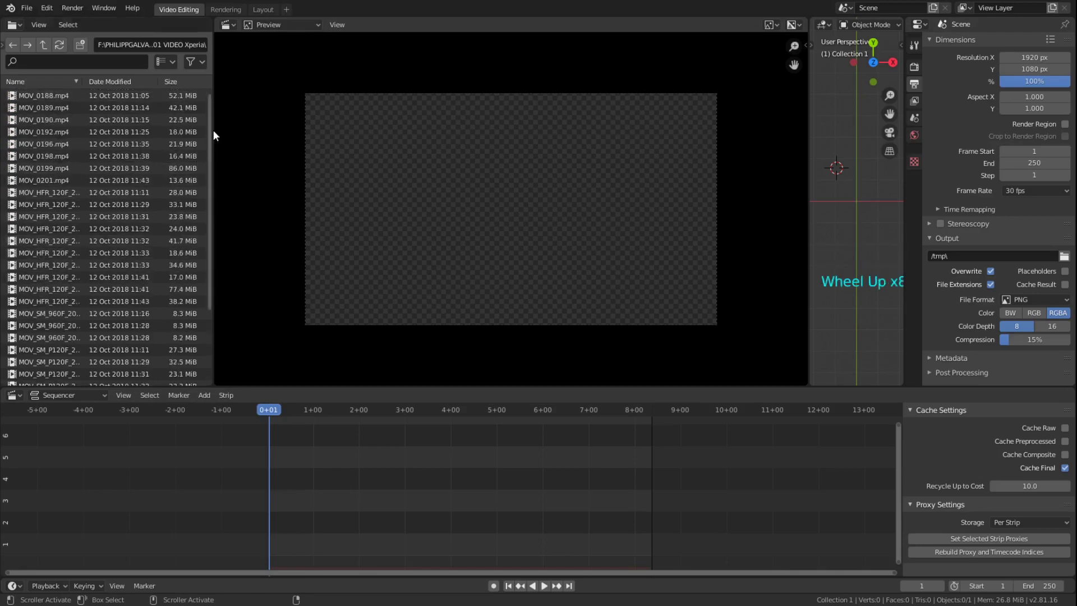
{"action": "left_click_drag", "start_coordinate": [214, 112], "coordinate": [284, 113]}
{"action": "scroll", "coordinate": [65, 194], "scroll_direction": "down", "scroll_amount": 3}
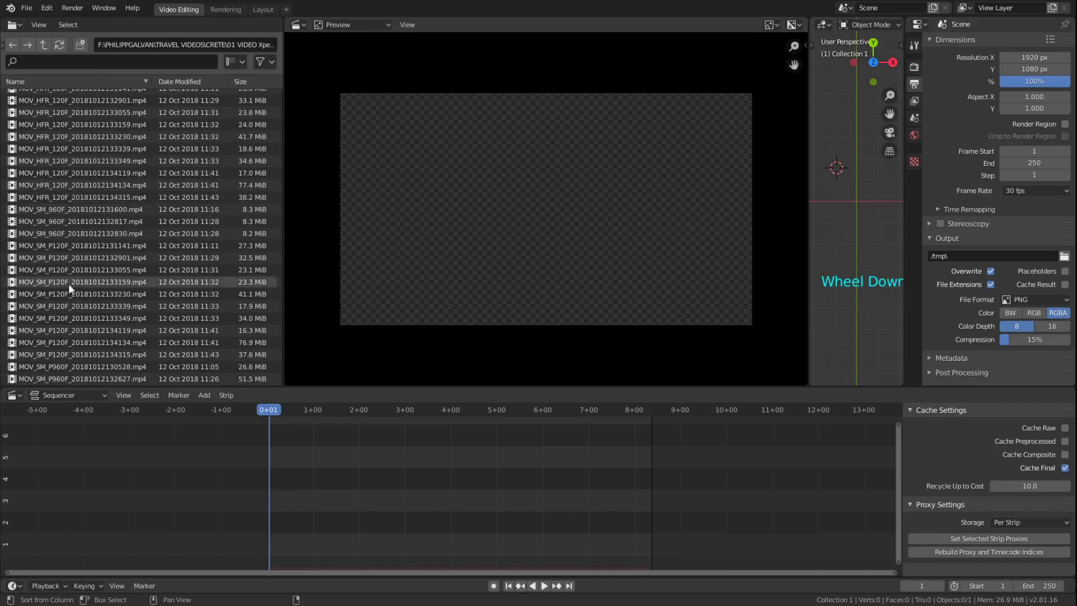
{"action": "double_click", "coordinate": [50, 194]}
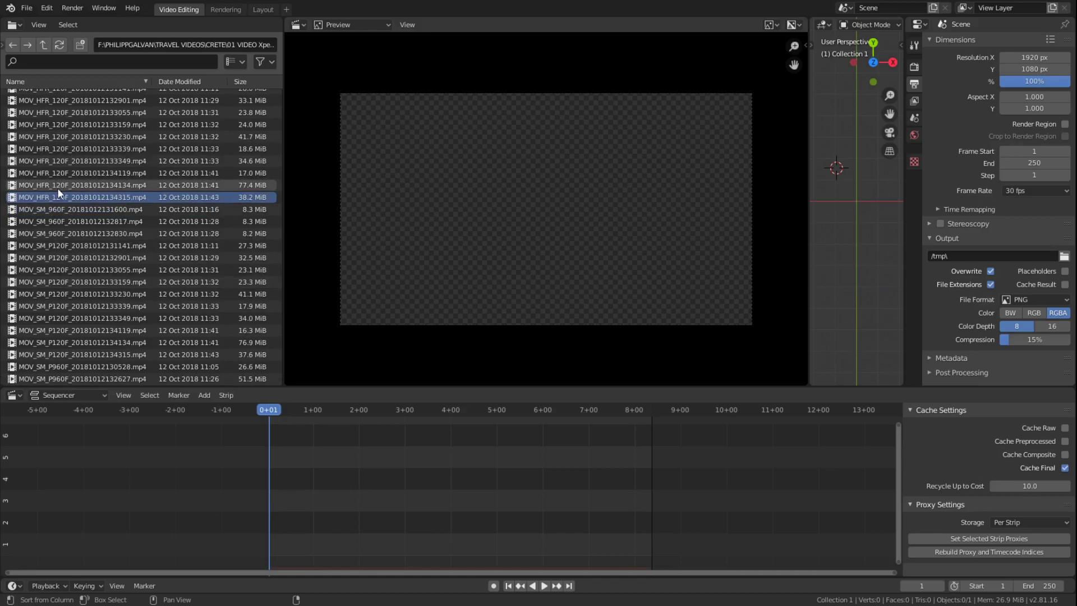
- Examine the clips in the 03 VIDEO Canon and 04 VIDEO Nikon folders and return to the CRETE folder
{"action": "left_click", "coordinate": [44, 45]}
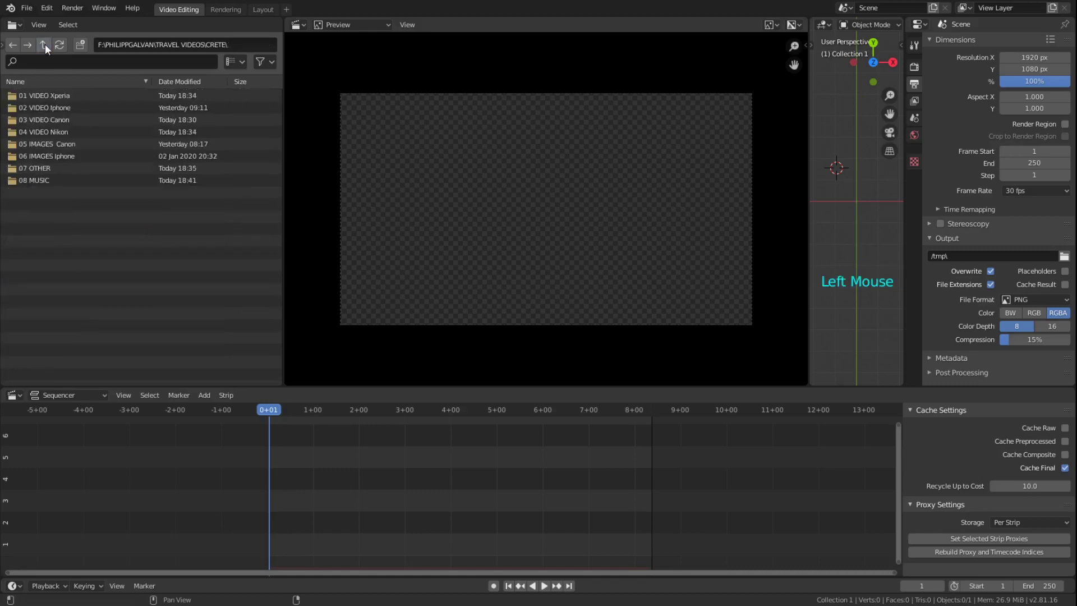
{"action": "double_click", "coordinate": [57, 117]}
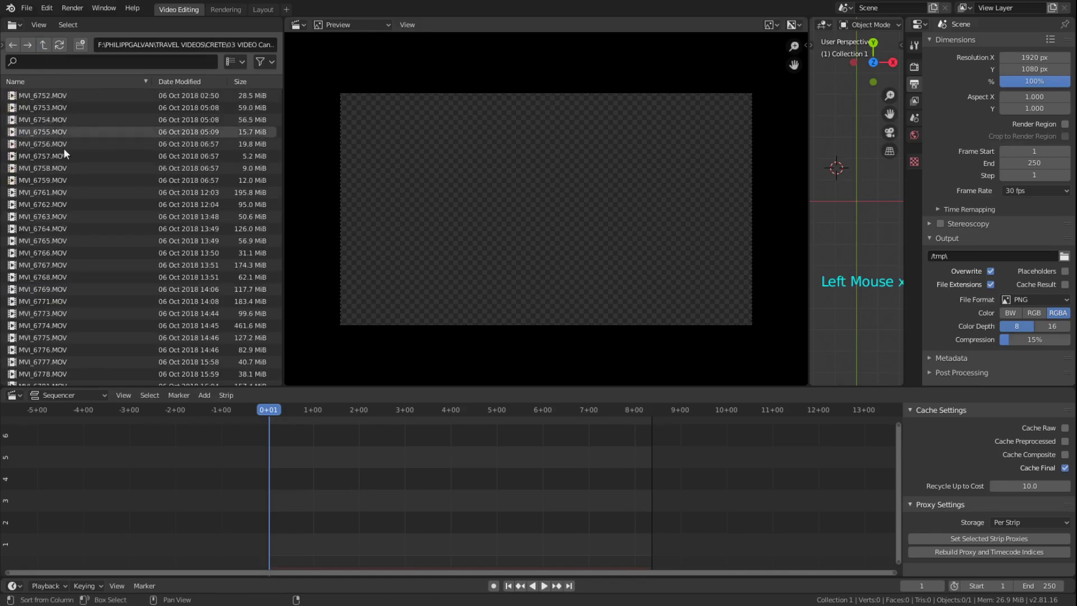
{"action": "scroll", "coordinate": [62, 243], "scroll_direction": "down", "scroll_amount": 8}
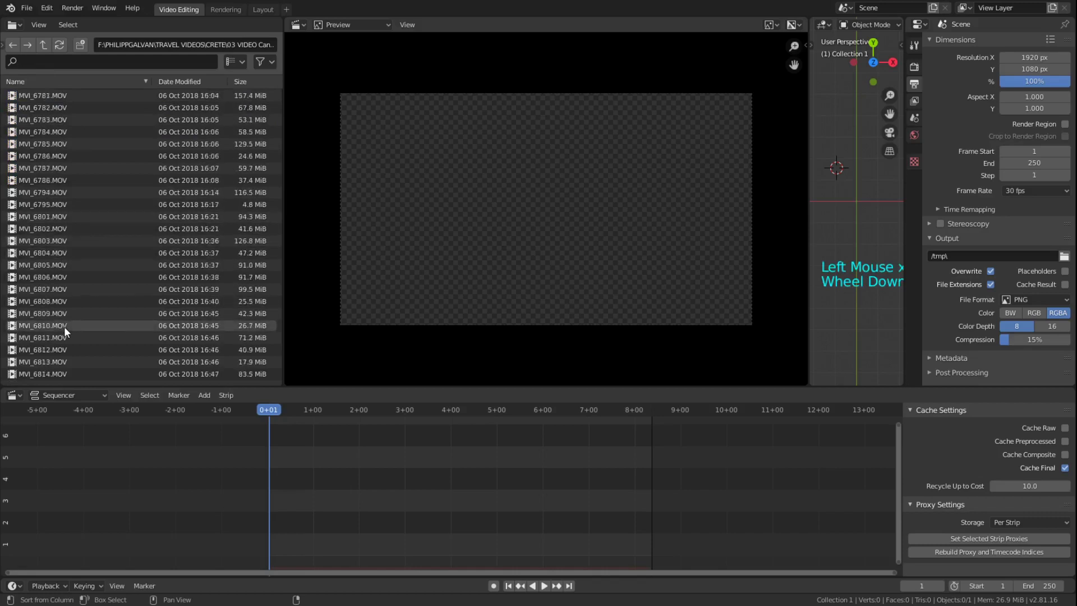
{"action": "scroll", "coordinate": [64, 327], "scroll_direction": "up", "scroll_amount": 8}
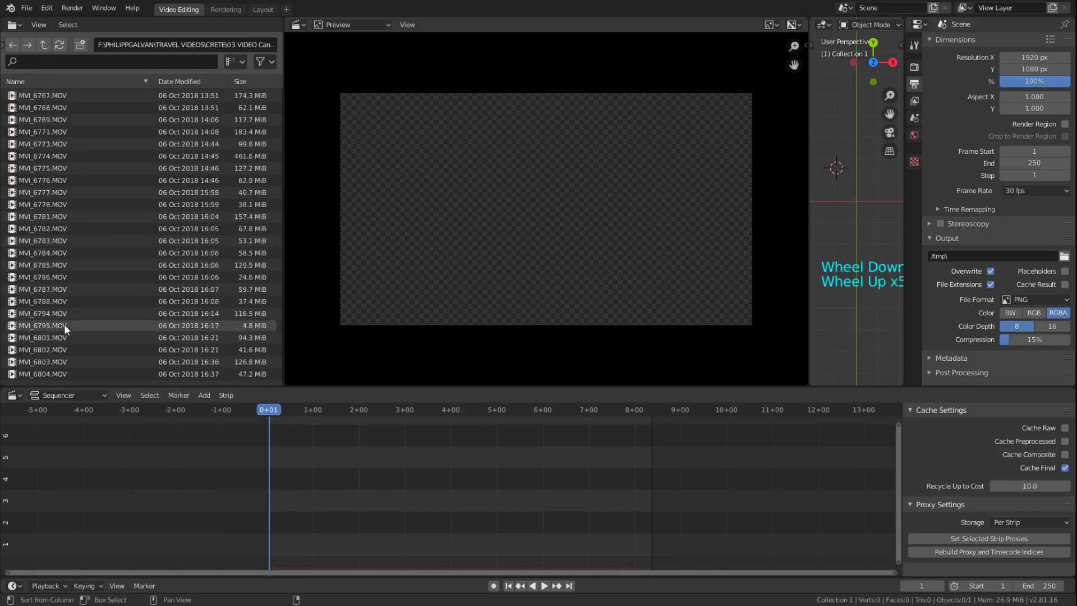
{"action": "left_click", "coordinate": [42, 43]}
{"action": "double_click", "coordinate": [46, 143]}
{"action": "scroll", "coordinate": [49, 168], "scroll_direction": "down", "scroll_amount": 3}
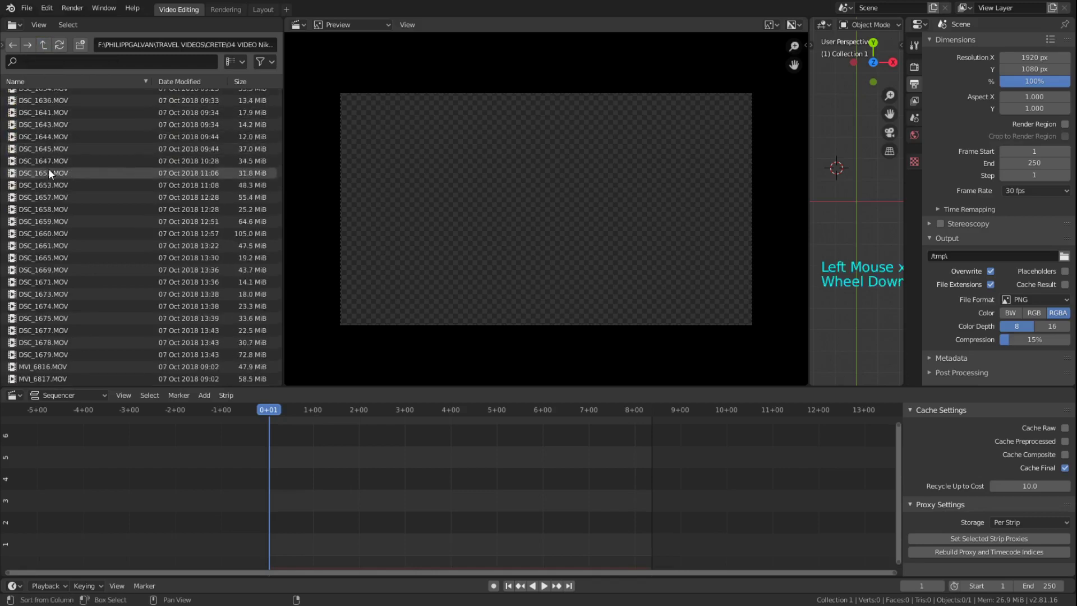
{"action": "scroll", "coordinate": [49, 168], "scroll_direction": "up", "scroll_amount": 3}
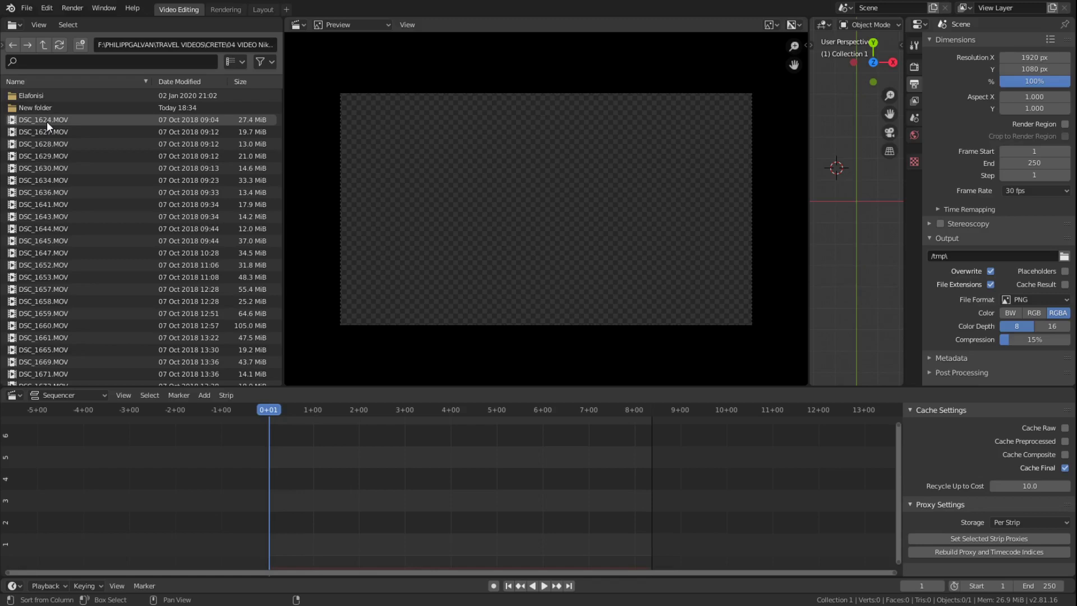
{"action": "left_click", "coordinate": [42, 45]}
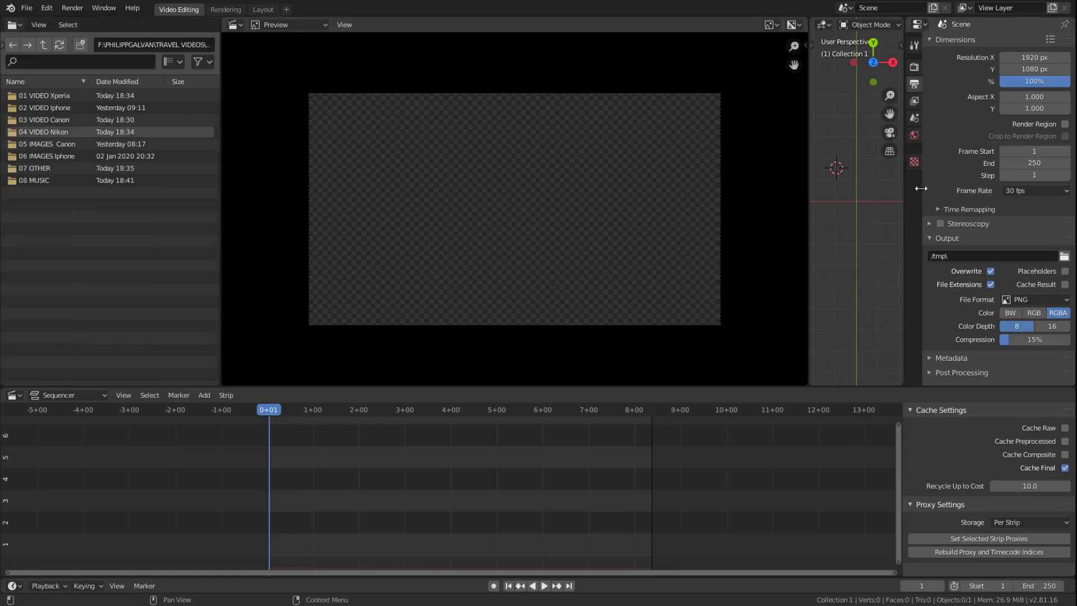
- Apply the HDTV 1080p preset to the scene's output dimensions and choose 24 fps as the frame rate
{"action": "left_click_drag", "start_coordinate": [809, 151], "coordinate": [787, 151]}
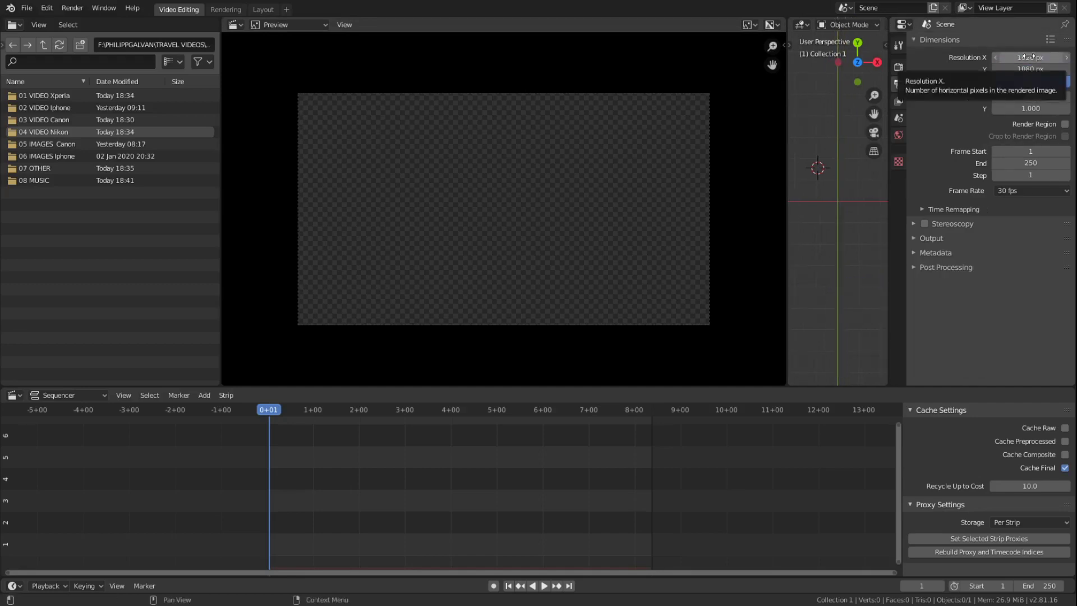
{"action": "left_click", "coordinate": [1050, 41]}
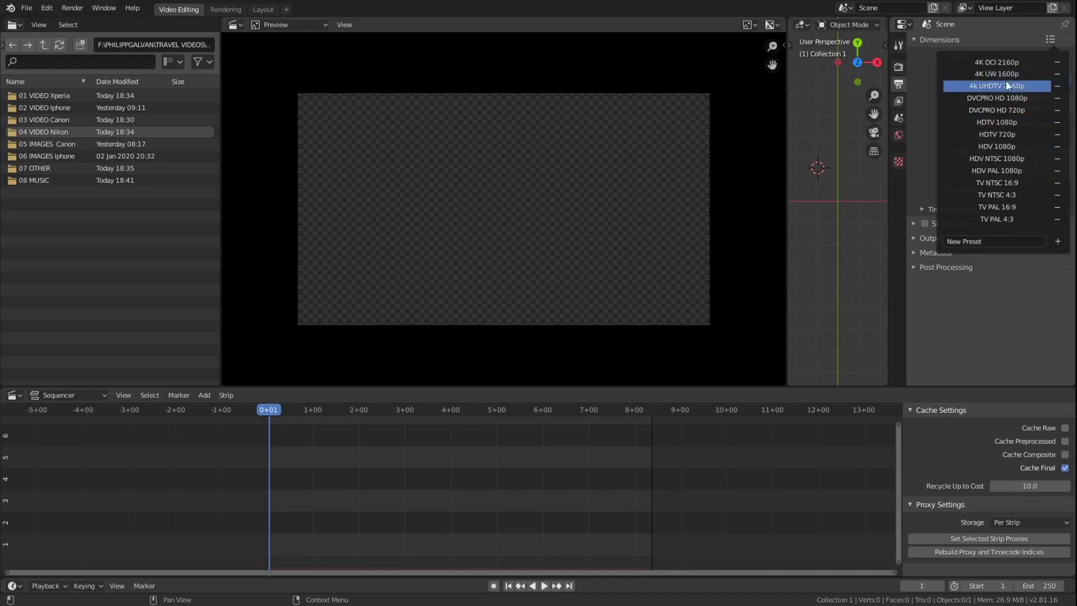
{"action": "left_click", "coordinate": [1002, 40]}
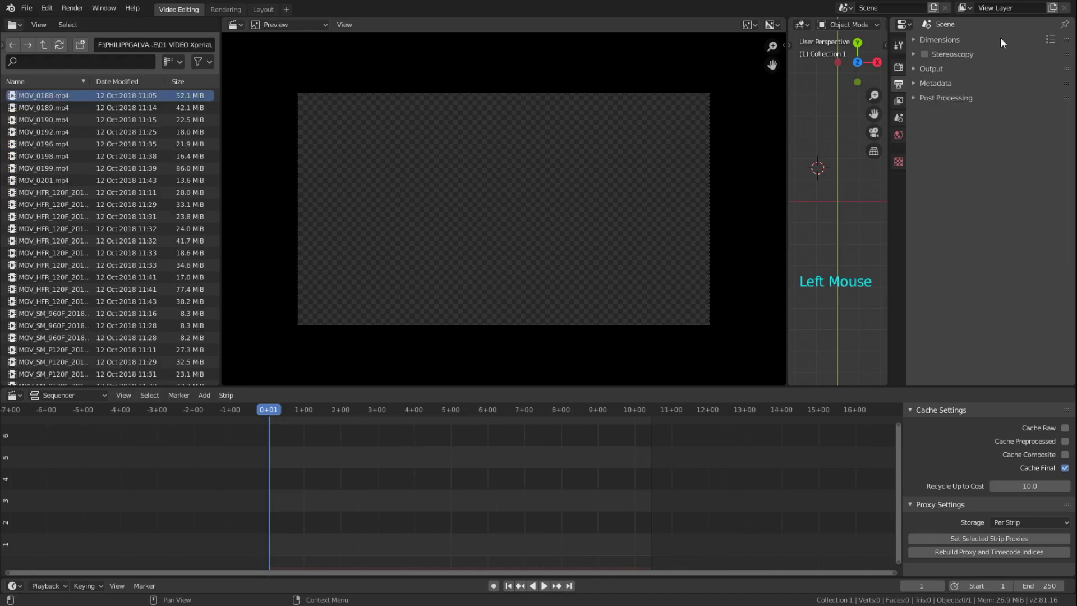
{"action": "left_click", "coordinate": [1049, 42]}
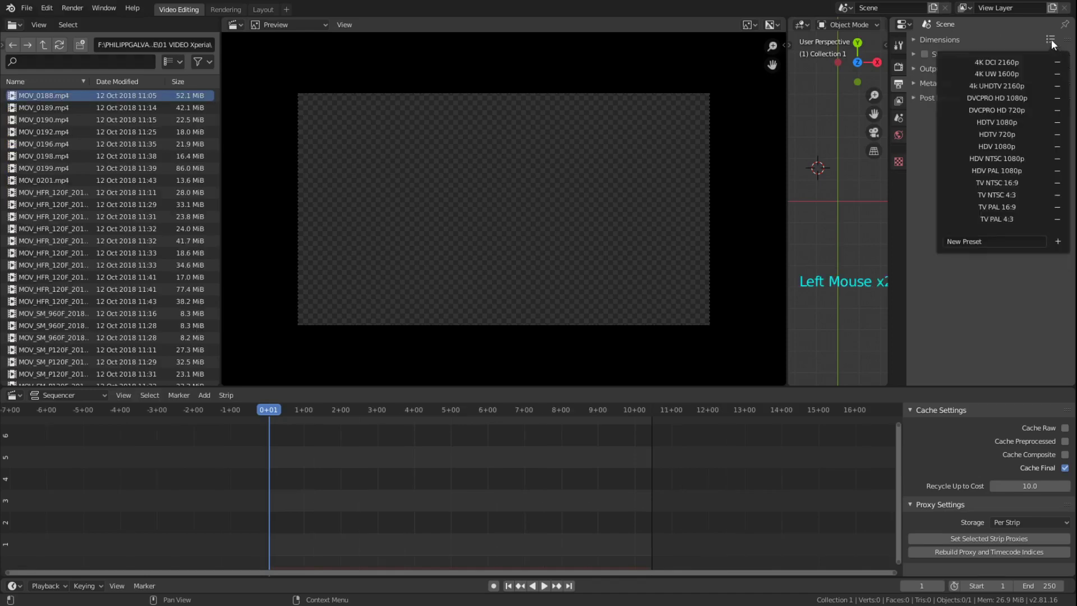
{"action": "left_click", "coordinate": [1006, 123]}
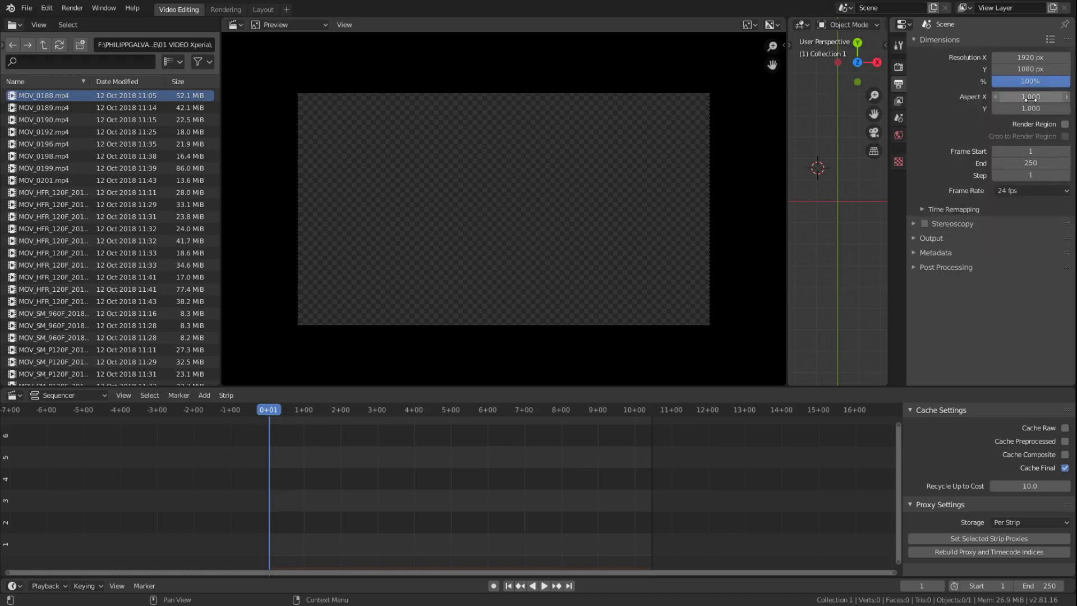
{"action": "left_click", "coordinate": [1010, 189]}
{"action": "left_click", "coordinate": [1039, 217]}
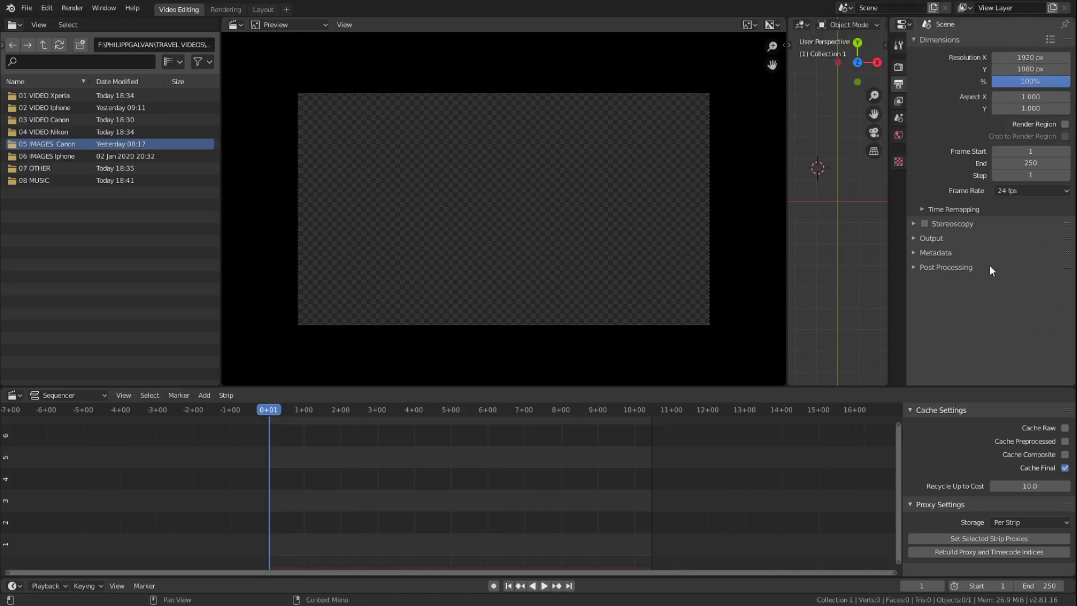
- Set the render output path to crete_2018 inside the CRETE folder
{"action": "left_click", "coordinate": [915, 40]}
{"action": "left_click", "coordinate": [915, 69]}
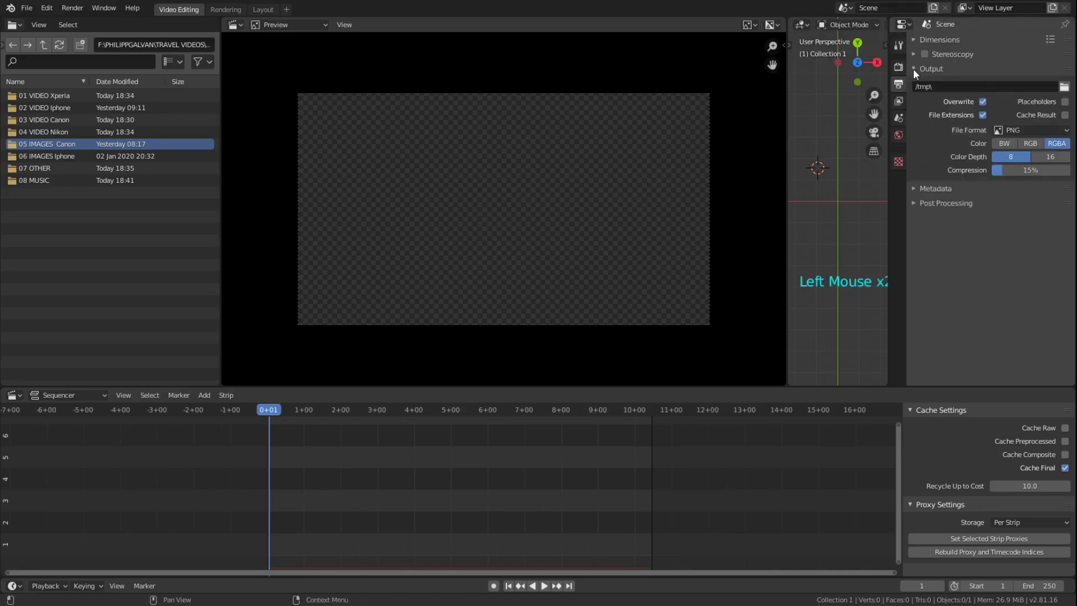
{"action": "left_click", "coordinate": [1065, 88]}
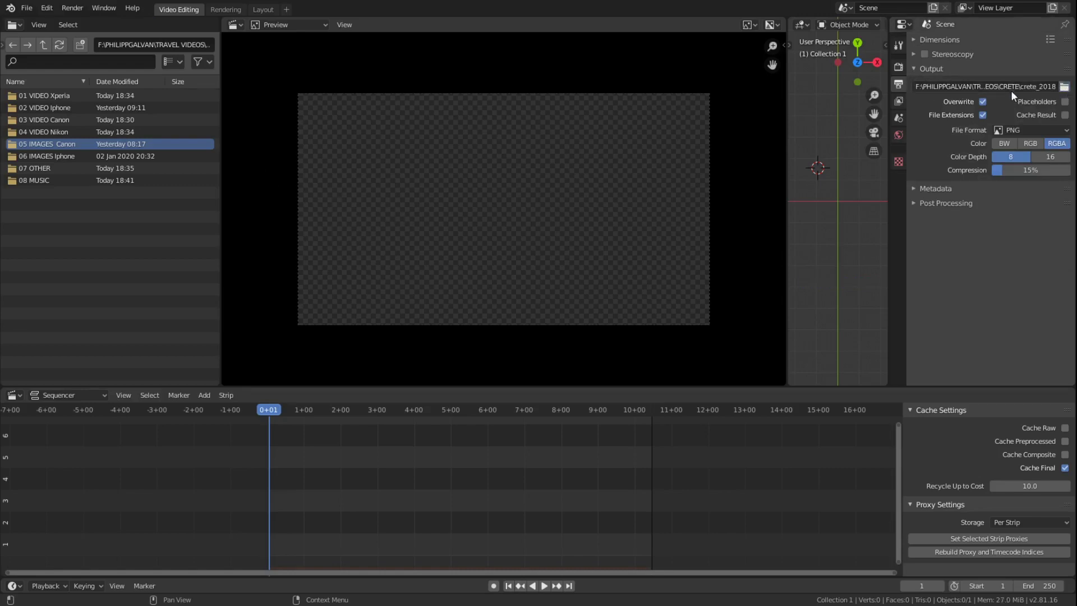
{"action": "left_click", "coordinate": [1023, 282]}
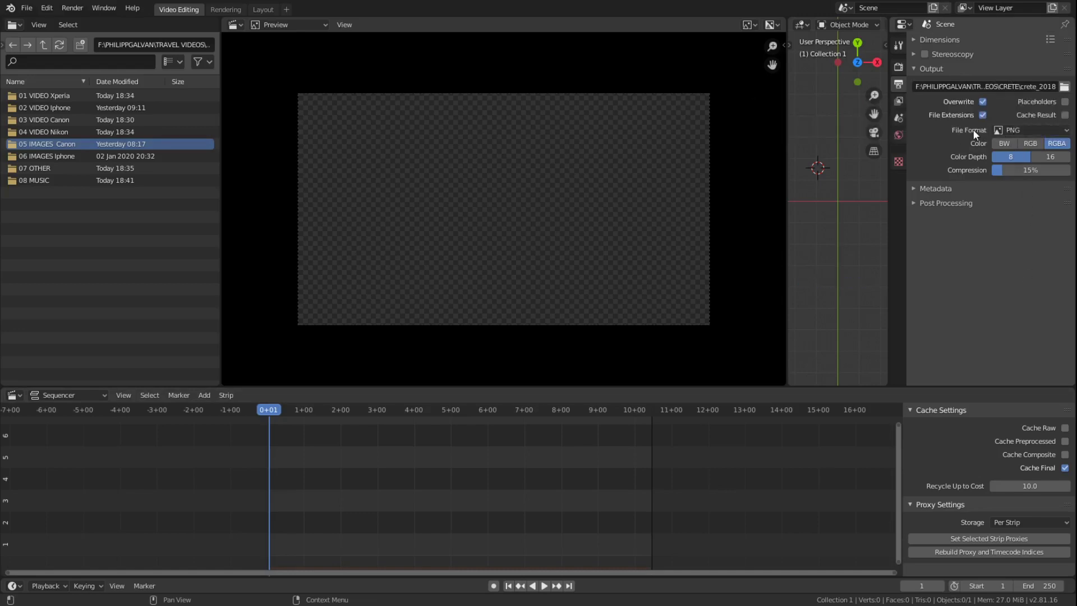
- Set the output file format to FFmpeg video with an MPEG-4 container
{"action": "left_click", "coordinate": [1007, 130]}
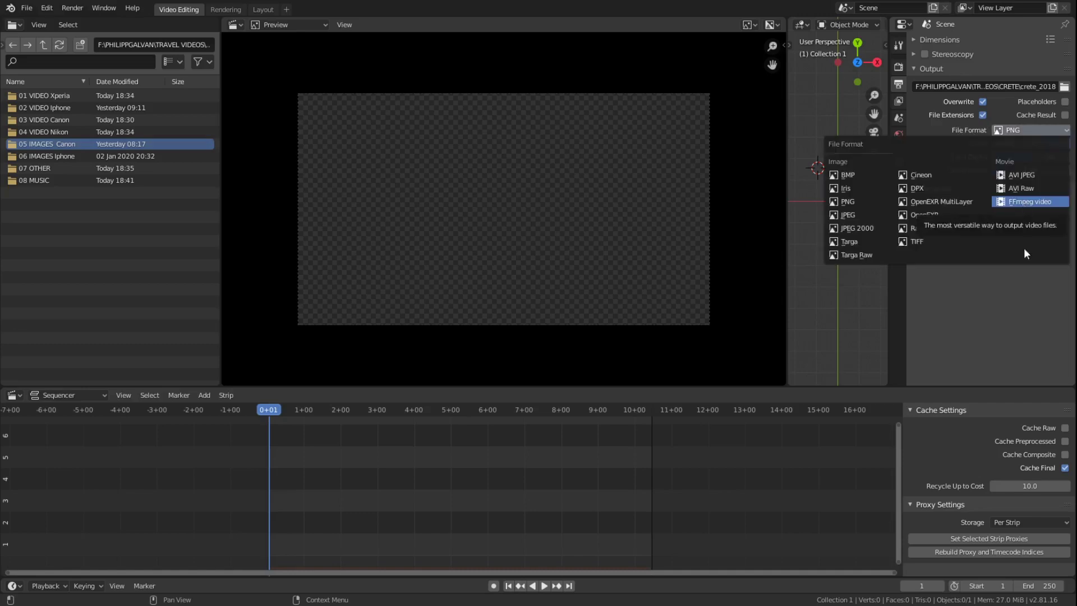
{"action": "left_click", "coordinate": [1035, 203]}
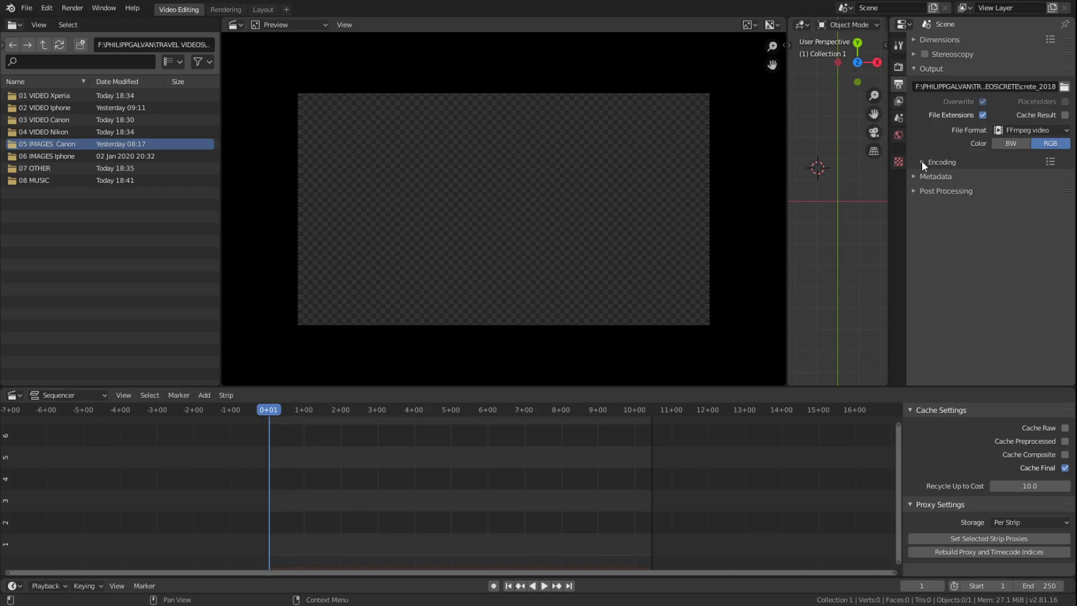
{"action": "left_click", "coordinate": [923, 163]}
{"action": "left_click", "coordinate": [1030, 179]}
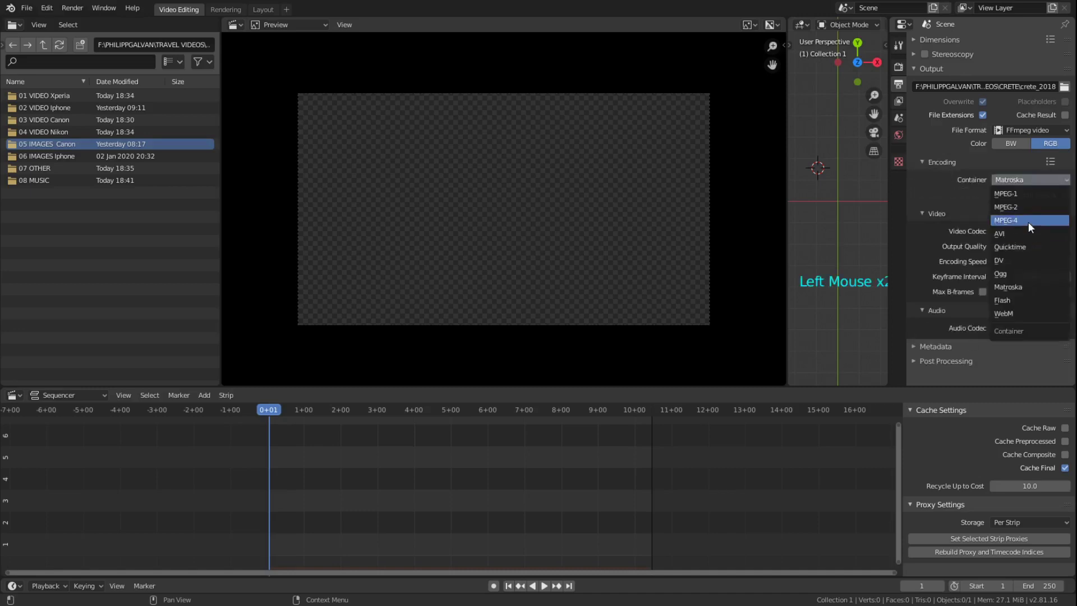
{"action": "left_click", "coordinate": [1030, 221]}
- Choose H.264 as the video codec and set the output quality to Perceptually lossless
{"action": "left_click", "coordinate": [1059, 231]}
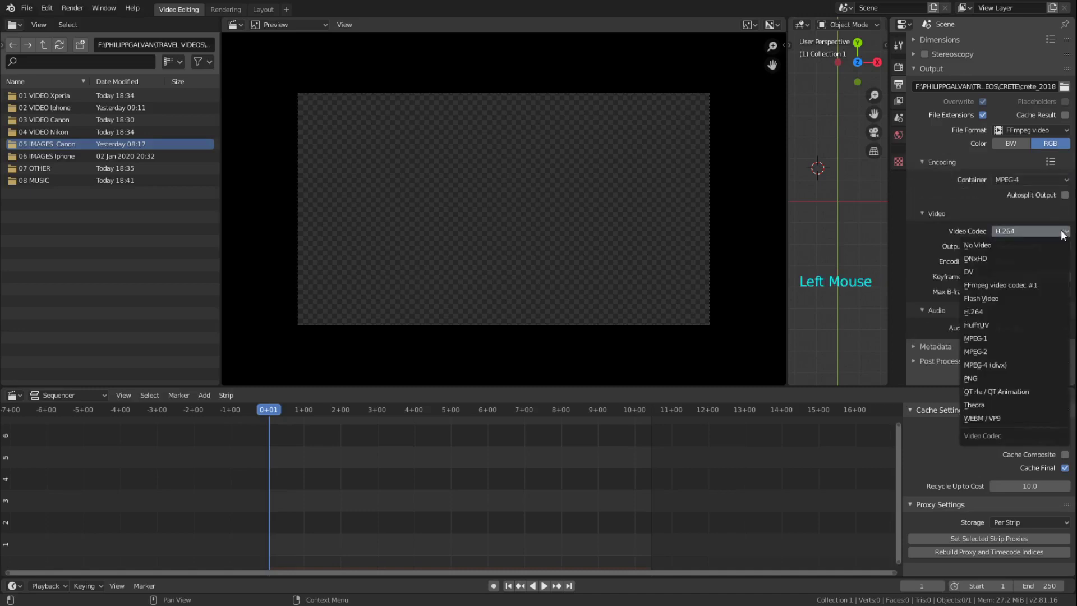
{"action": "left_click", "coordinate": [1022, 230]}
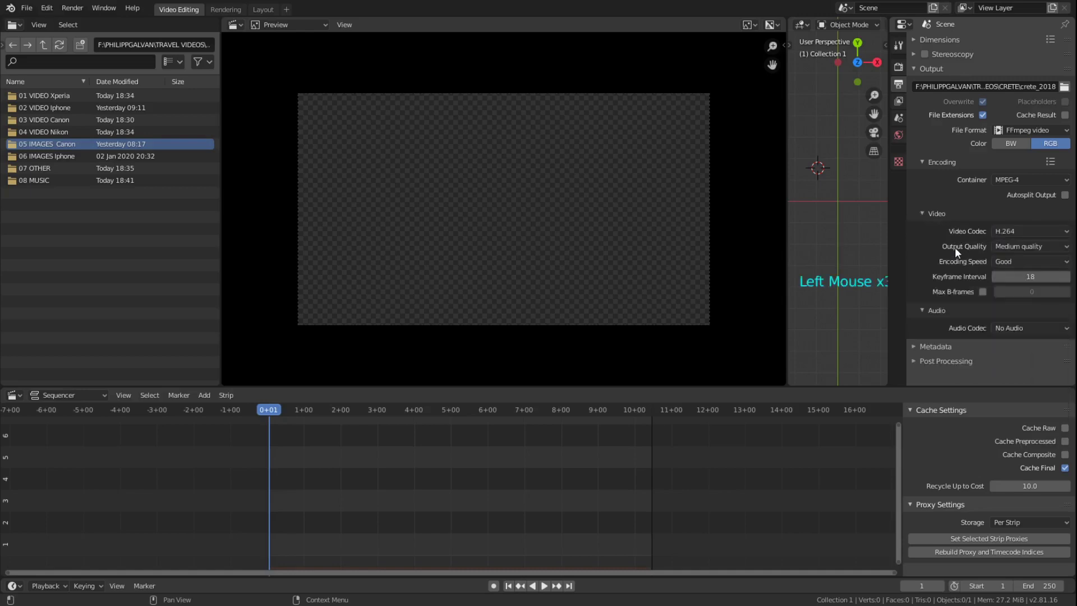
{"action": "left_click", "coordinate": [1053, 247]}
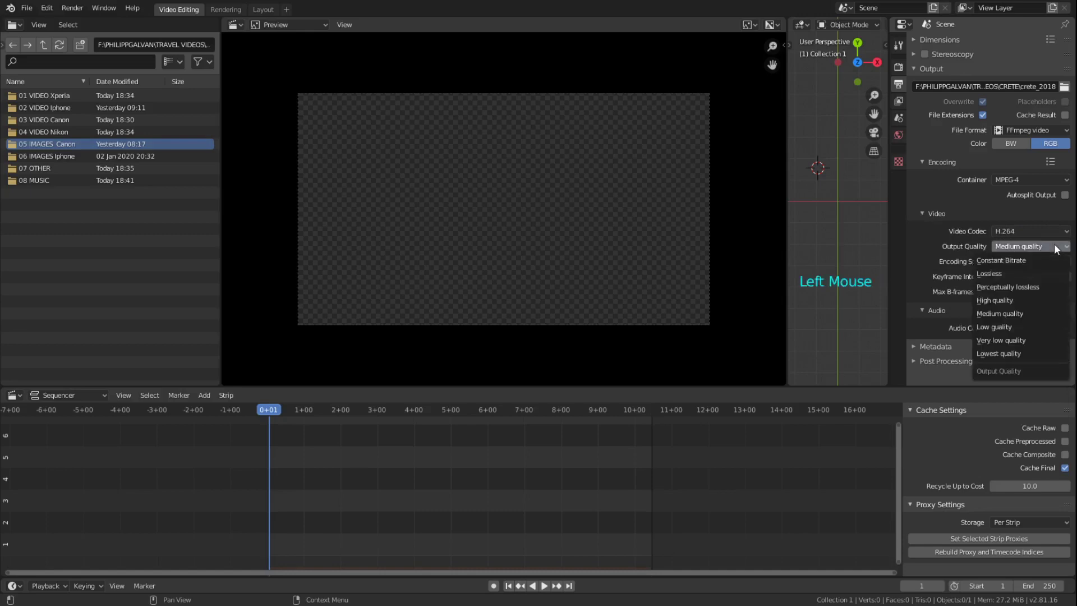
{"action": "left_click", "coordinate": [1030, 287]}
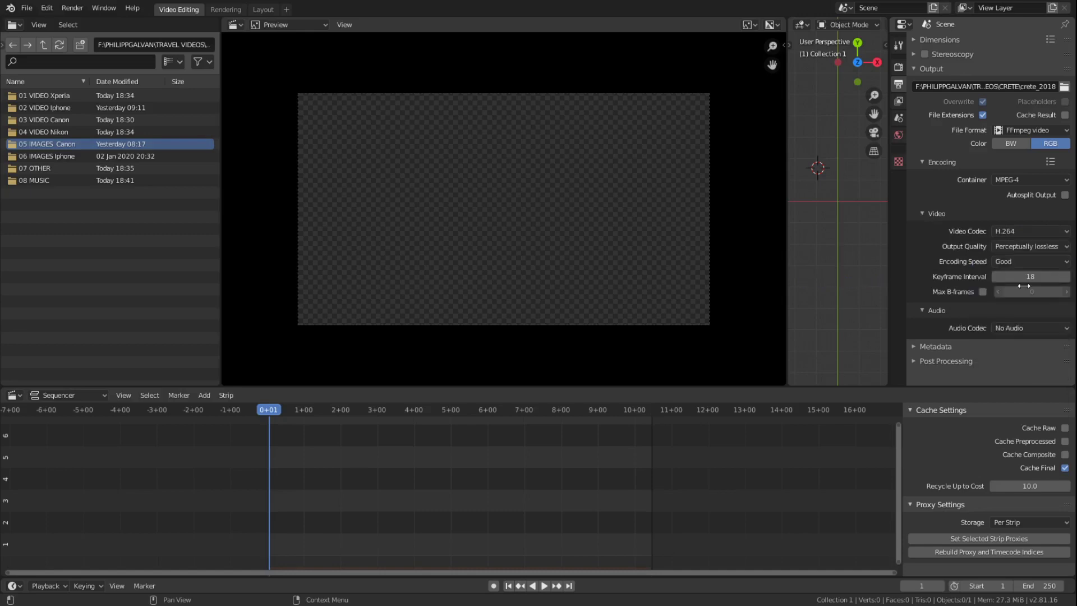
- Keep the encoding speed at Good and set the audio codec to AAC
{"action": "left_click", "coordinate": [1057, 262]}
{"action": "left_click", "coordinate": [1015, 303]}
{"action": "left_click", "coordinate": [1030, 261]}
{"action": "left_click", "coordinate": [1024, 289]}
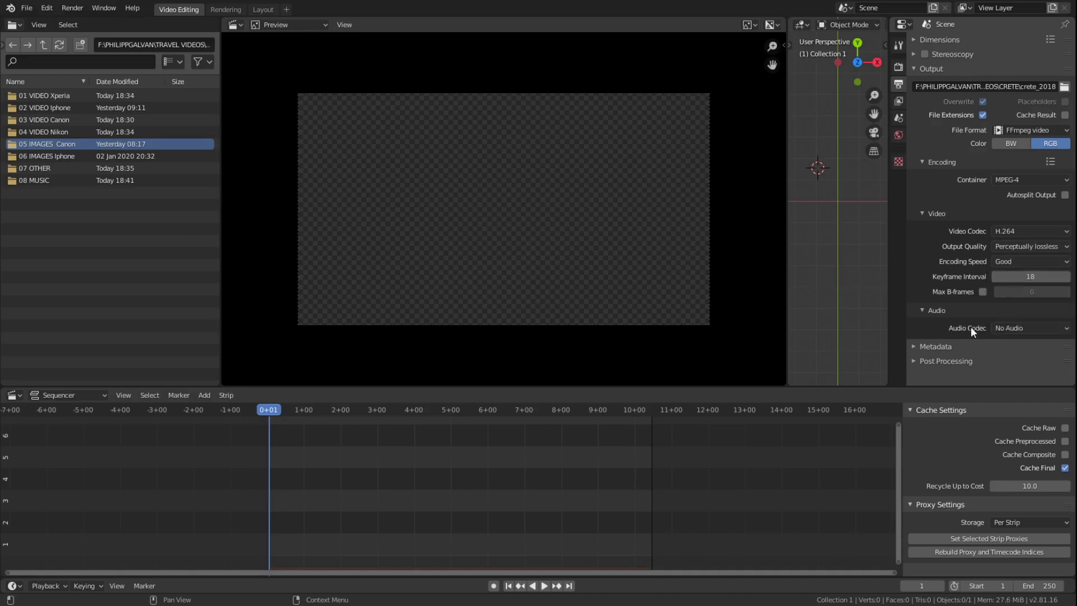
{"action": "left_click", "coordinate": [1046, 330]}
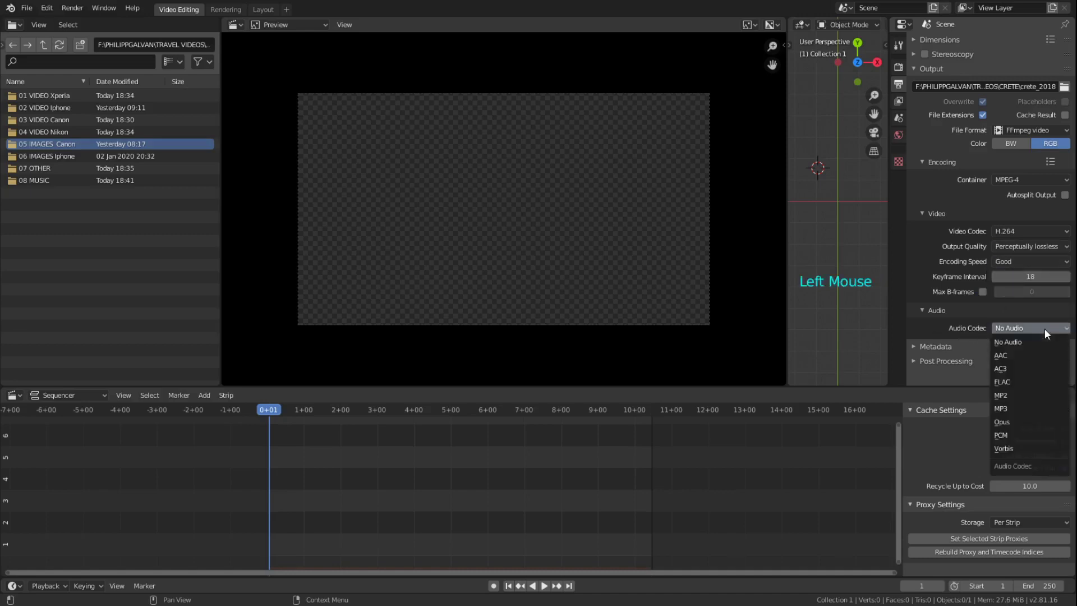
{"action": "left_click", "coordinate": [1030, 356]}
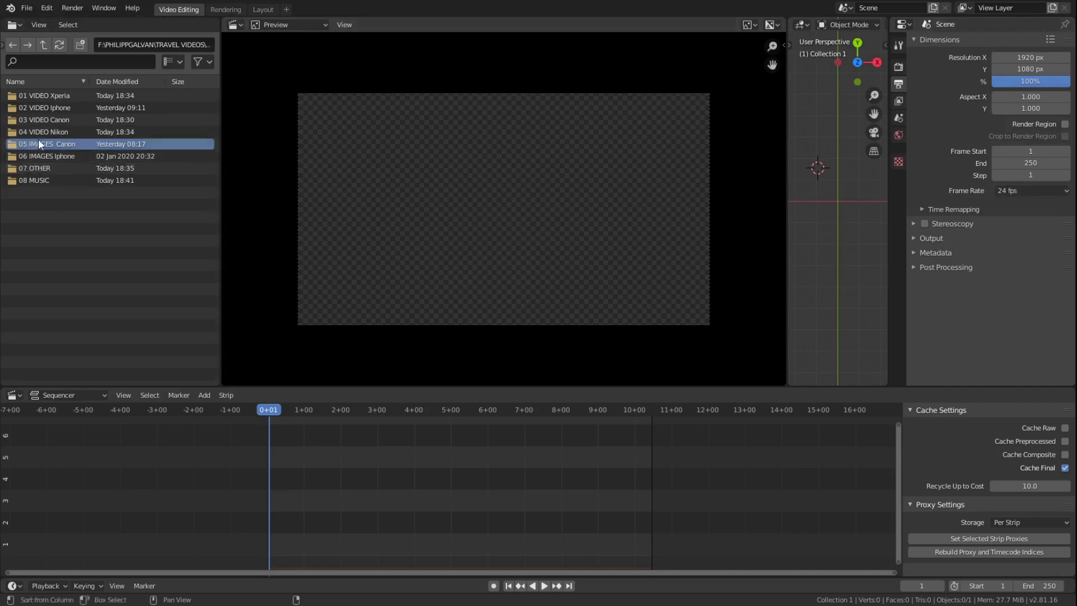
- Add MOV_0188.mp4 from the 01 VIDEO Xperia folder to the sequencer at the start of the timeline
{"action": "double_click", "coordinate": [32, 97]}
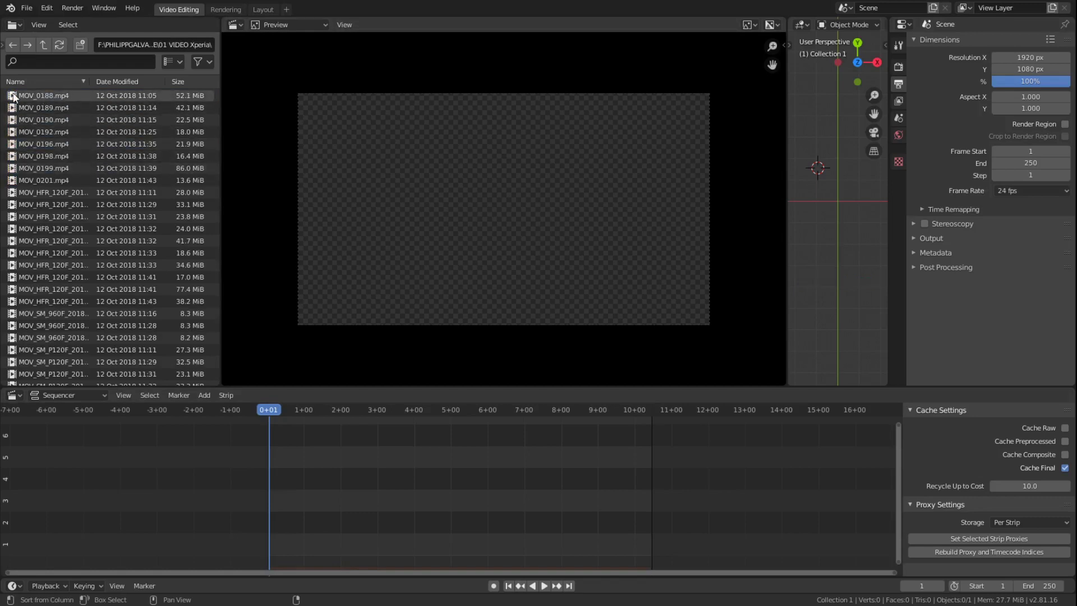
{"action": "left_click_drag", "start_coordinate": [13, 96], "coordinate": [324, 518]}
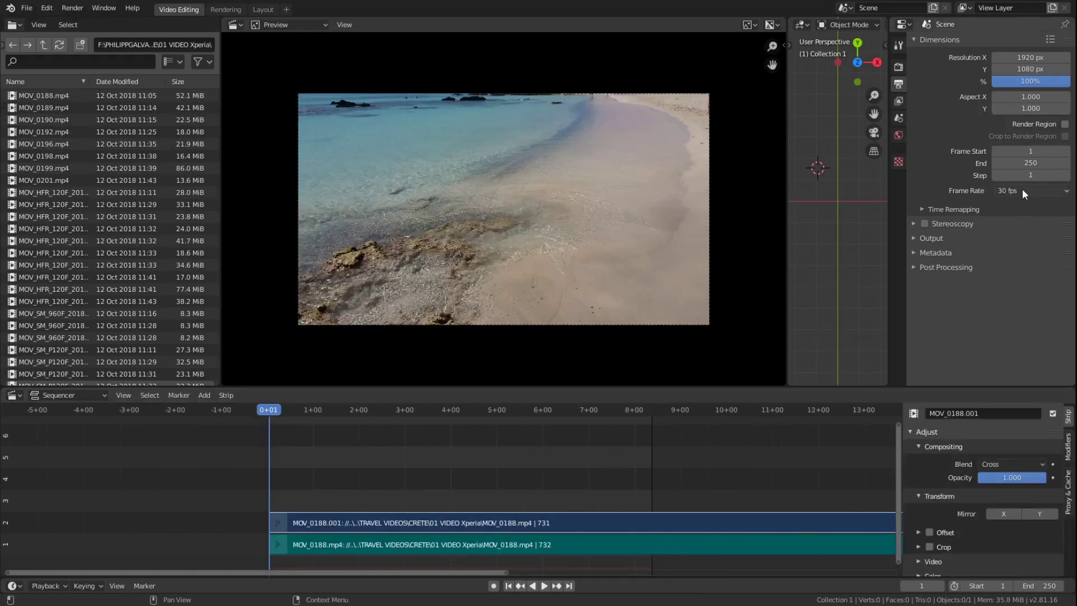
{"action": "scroll", "coordinate": [449, 505], "scroll_direction": "up", "scroll_amount": 4}
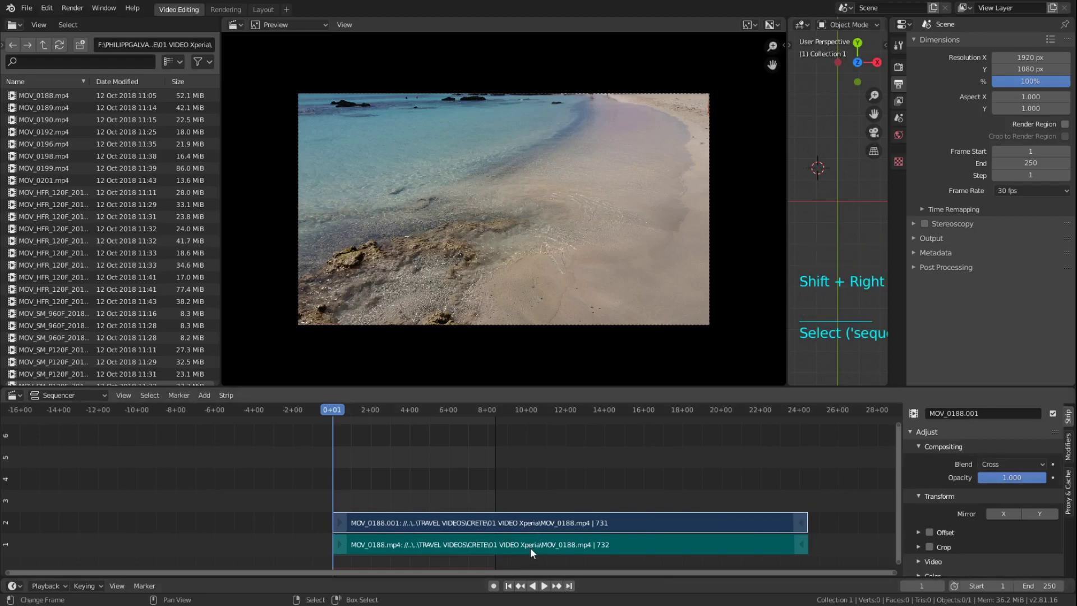
{"action": "right_click", "coordinate": [530, 548]}
{"action": "right_click", "coordinate": [534, 519], "text": "shift"}
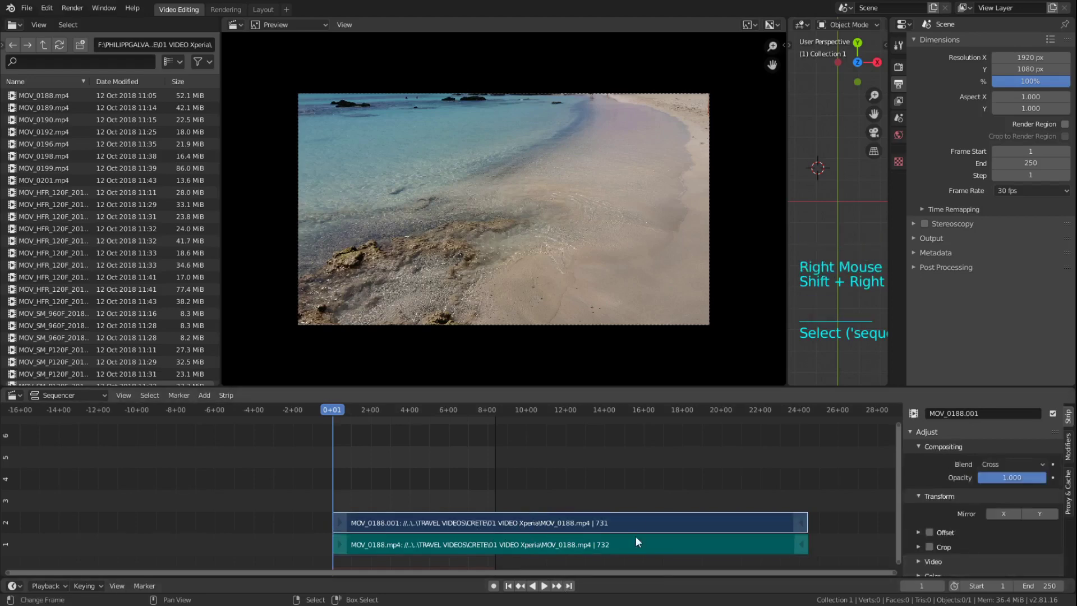
- Set the scene's frame rate back to 24 fps and compare the lengths of the sound and video strips
{"action": "left_click", "coordinate": [1066, 190]}
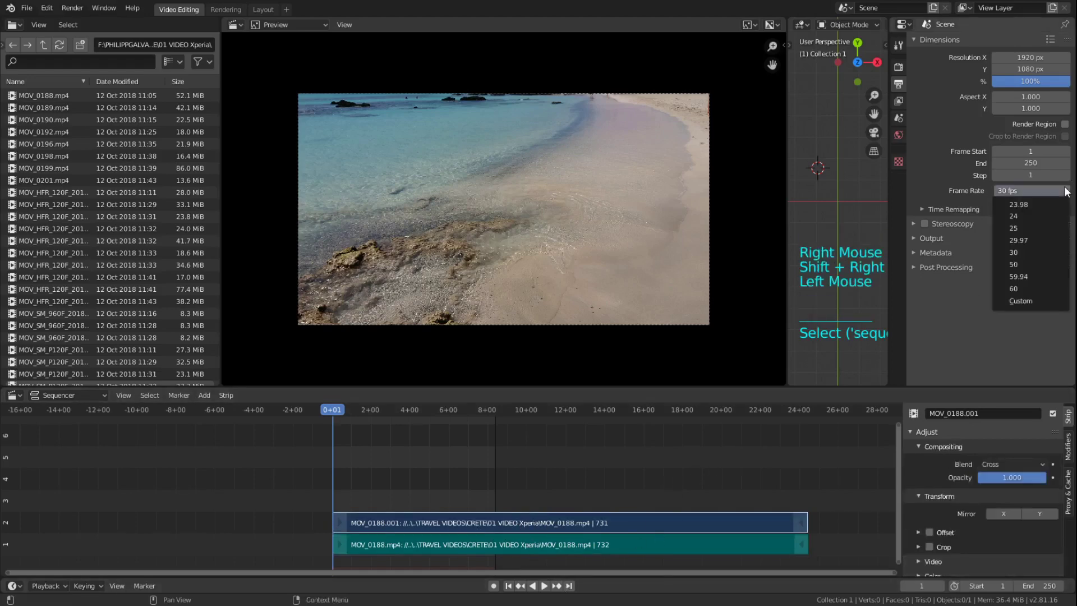
{"action": "left_click", "coordinate": [1038, 217]}
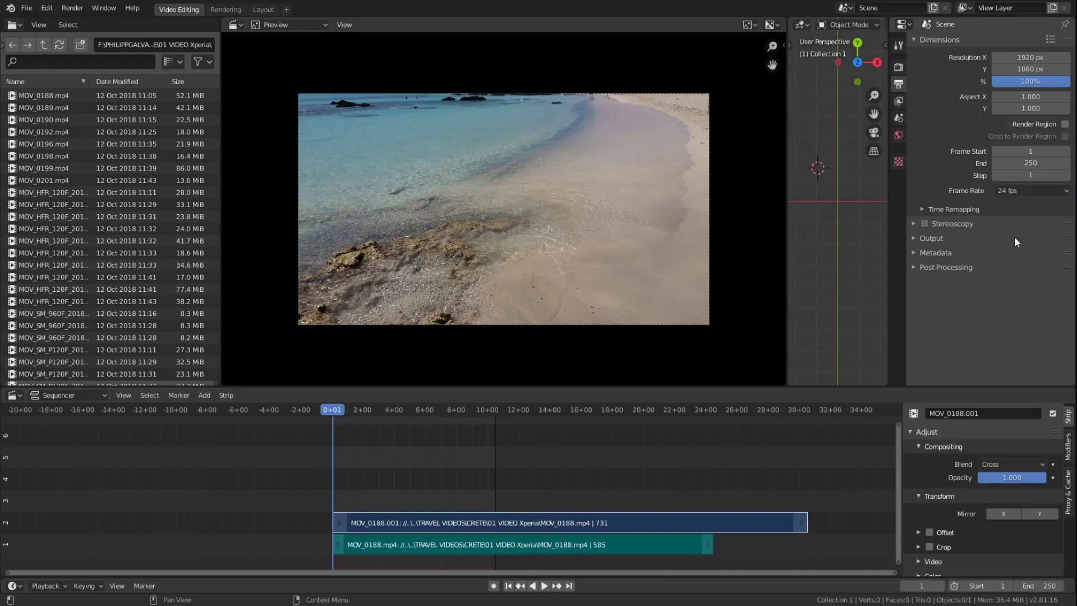
{"action": "left_click", "coordinate": [382, 545]}
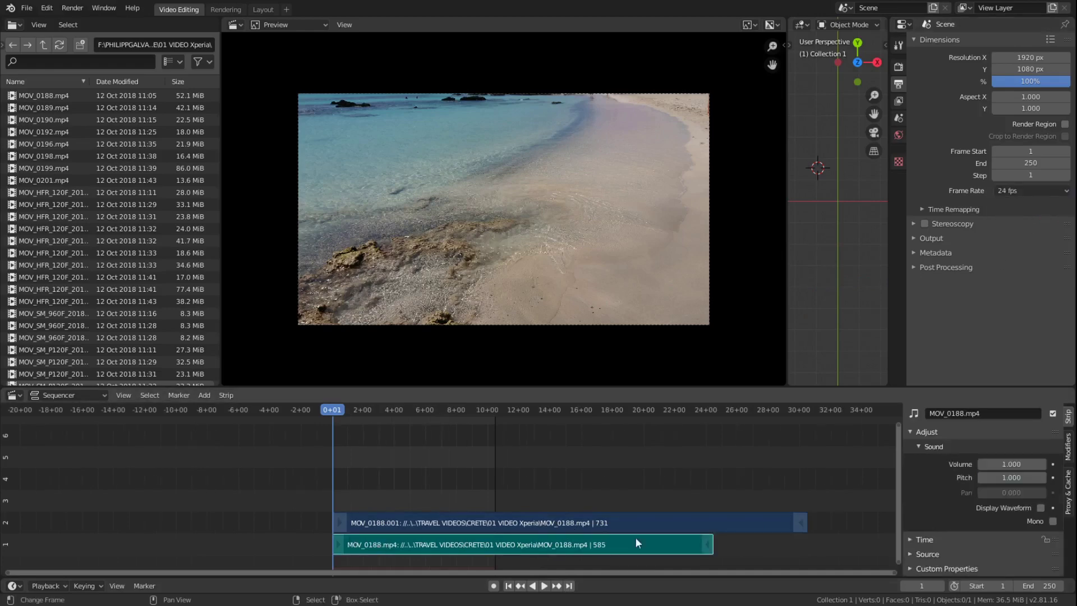
{"action": "right_click", "coordinate": [691, 519]}
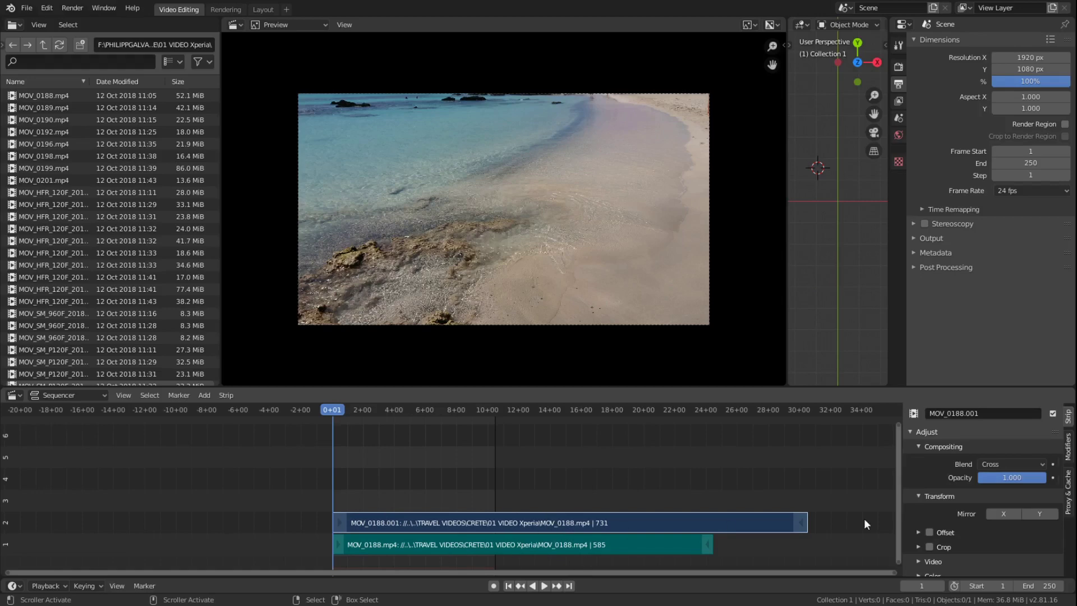
- Play back the MOV_0188 clip to check how its video runs against its sound
{"action": "left_click", "coordinate": [544, 585]}
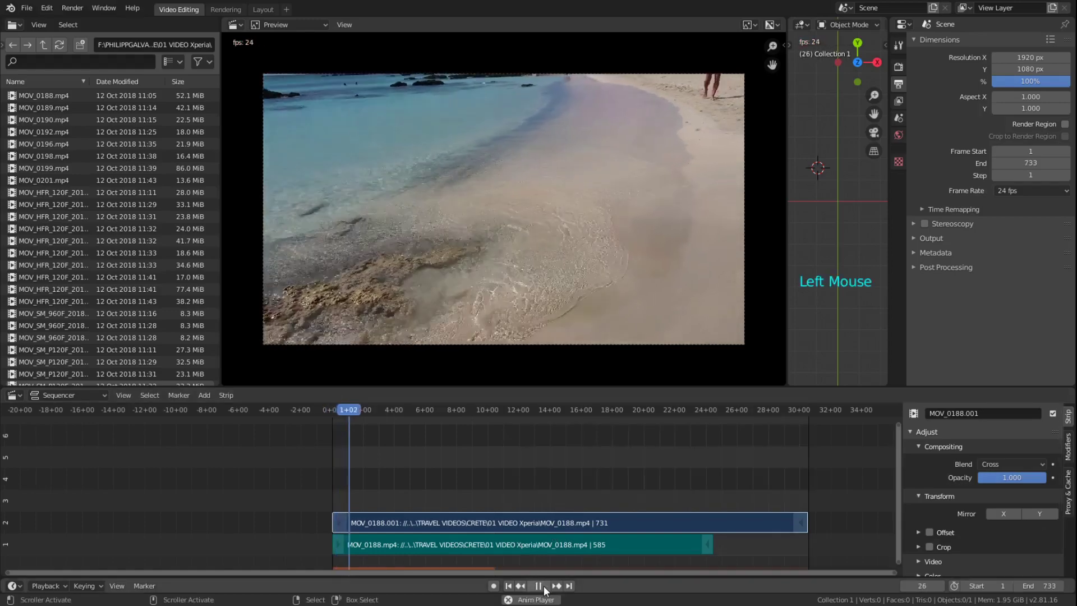
{"action": "left_click", "coordinate": [540, 586]}
{"action": "right_click", "coordinate": [644, 526]}
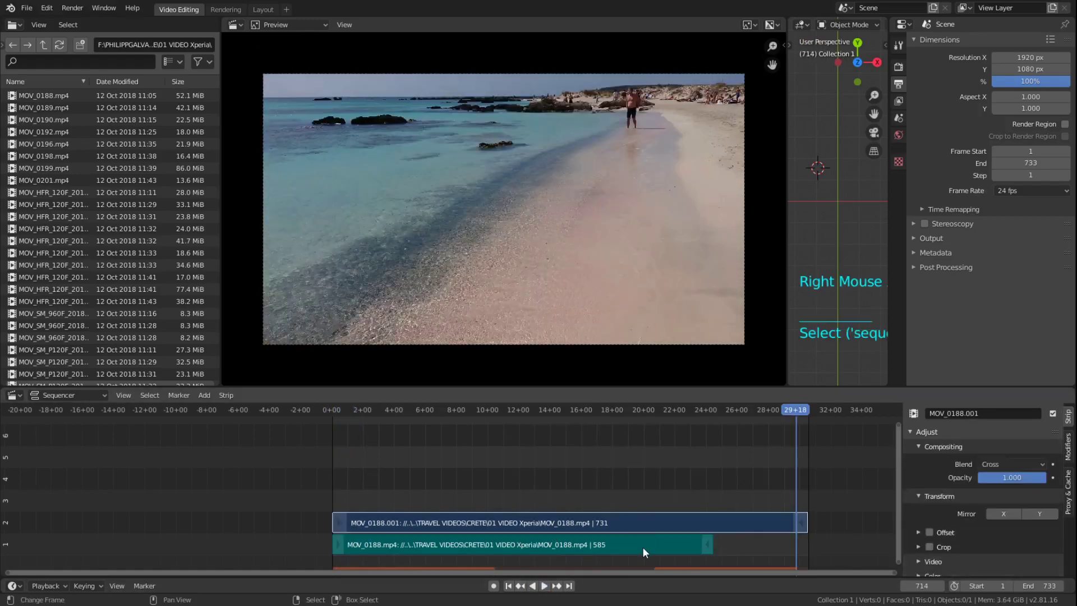
- Turn on the waveform display for the MOV_0188 sound strip
{"action": "right_click", "coordinate": [640, 544]}
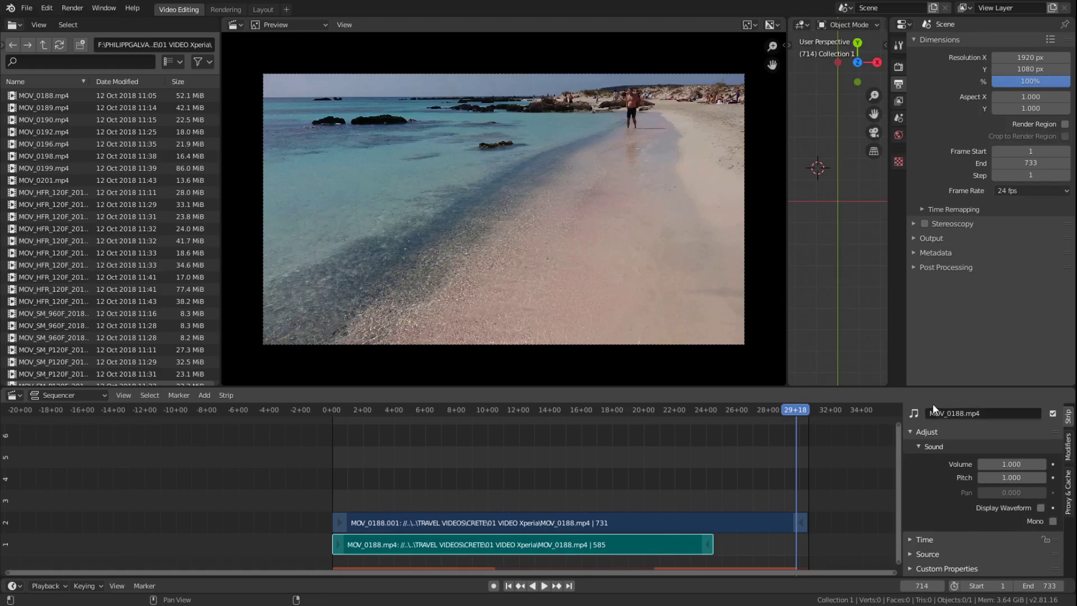
{"action": "double_click", "coordinate": [1070, 426]}
{"action": "left_click", "coordinate": [1041, 508]}
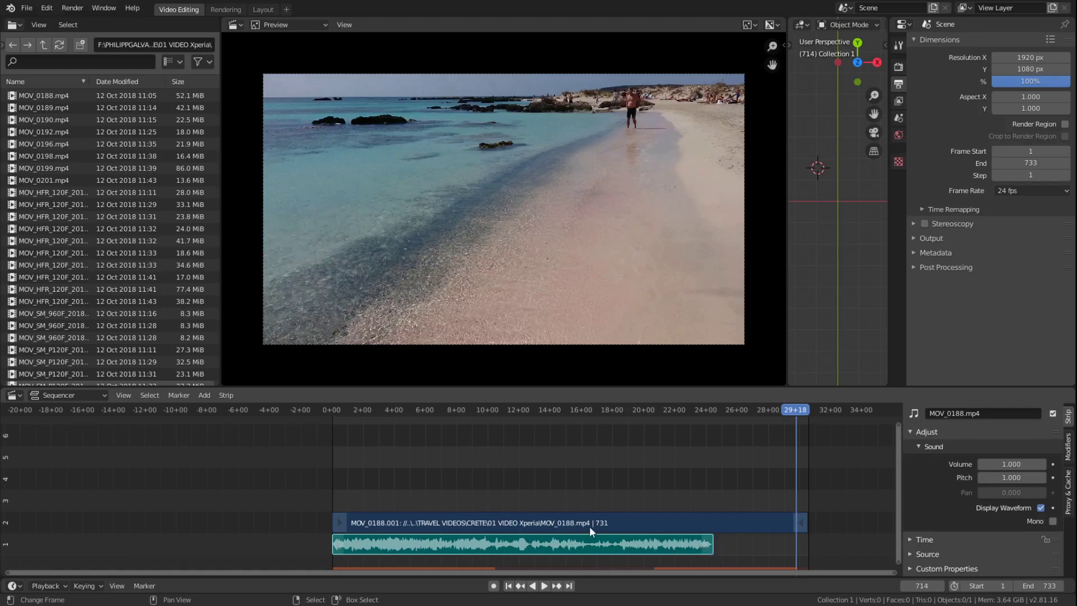
{"action": "scroll", "coordinate": [590, 527], "scroll_direction": "up", "scroll_amount": 2}
{"action": "scroll", "coordinate": [590, 528], "scroll_direction": "down", "scroll_amount": 1}
{"action": "scroll", "coordinate": [591, 527], "scroll_direction": "up", "scroll_amount": 1}
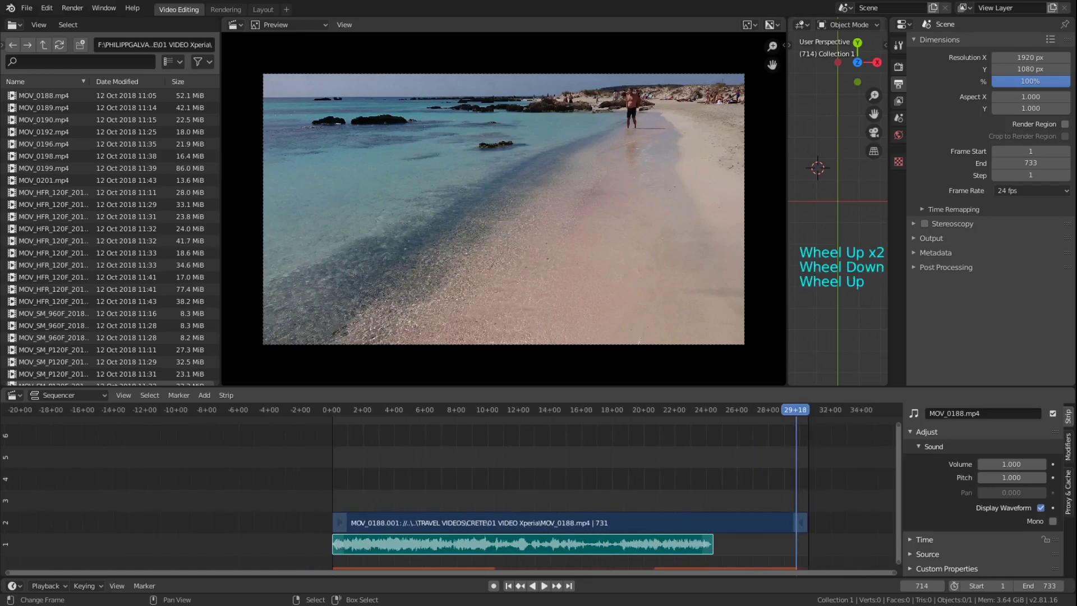
- Select the MOV_0188 video strip, move the playhead to its start and play a short stretch
{"action": "right_click", "coordinate": [614, 524]}
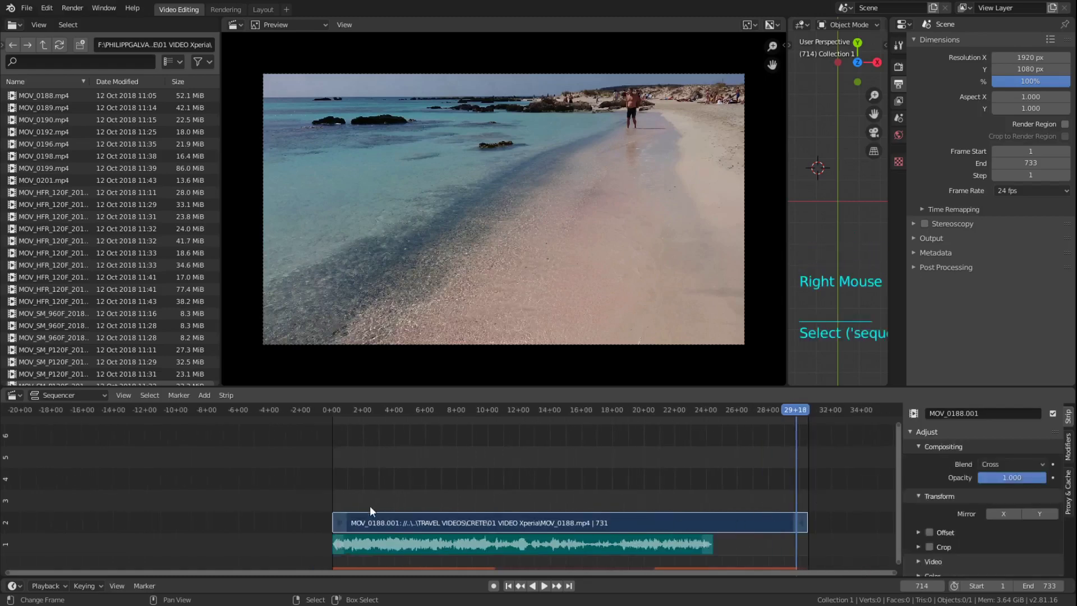
{"action": "left_click", "coordinate": [332, 497]}
{"action": "key", "text": "space"}
{"action": "key", "text": "space"}
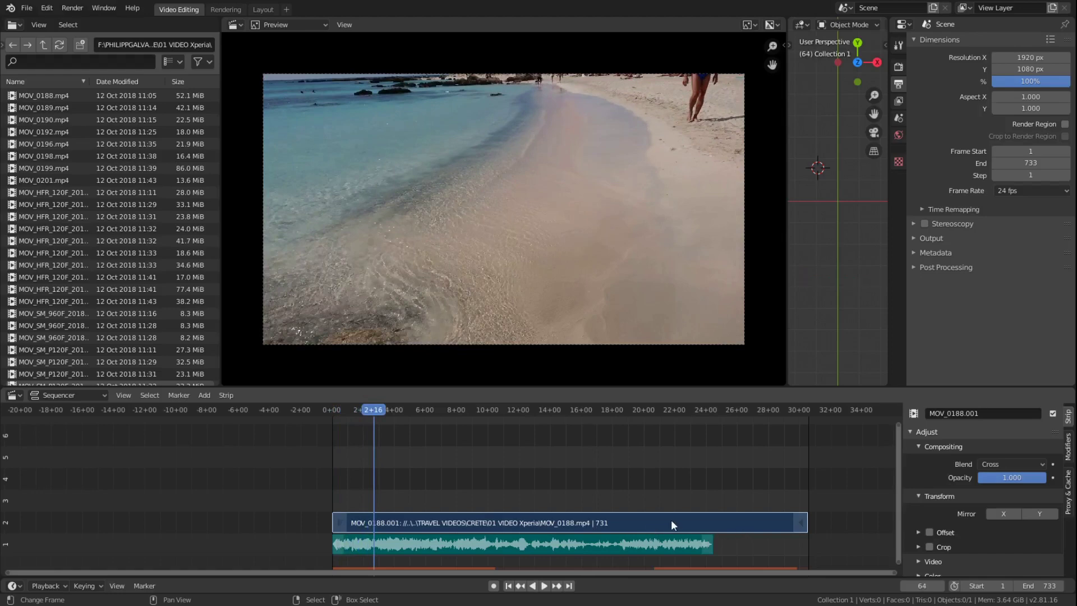
- Try to add a Speed Control effect strip to the MOV_0188 clip
{"action": "key", "text": "shift+a"}
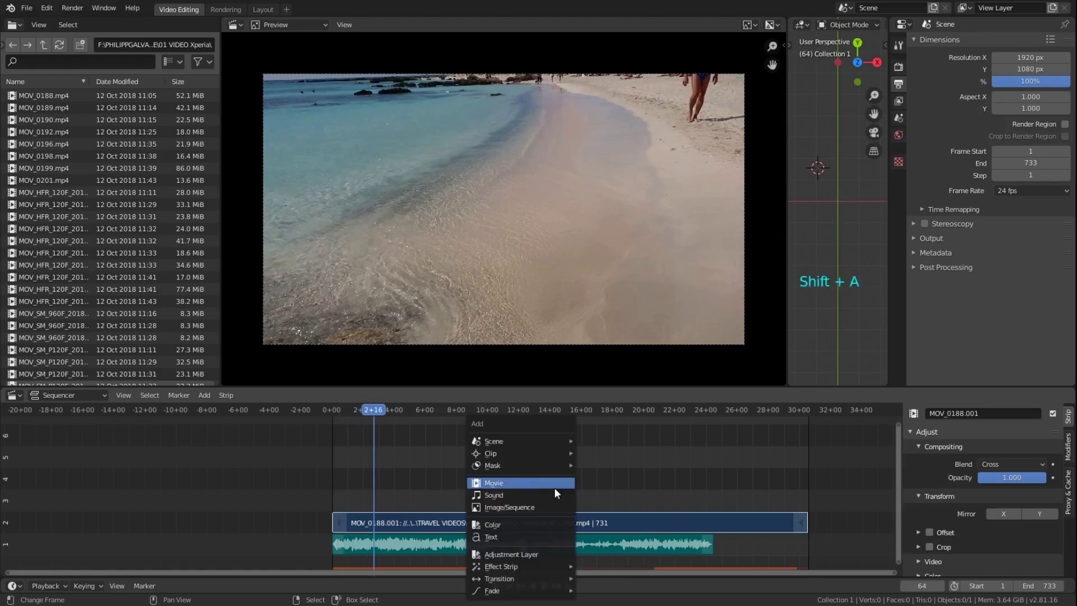
{"action": "mouse_move", "coordinate": [530, 566]}
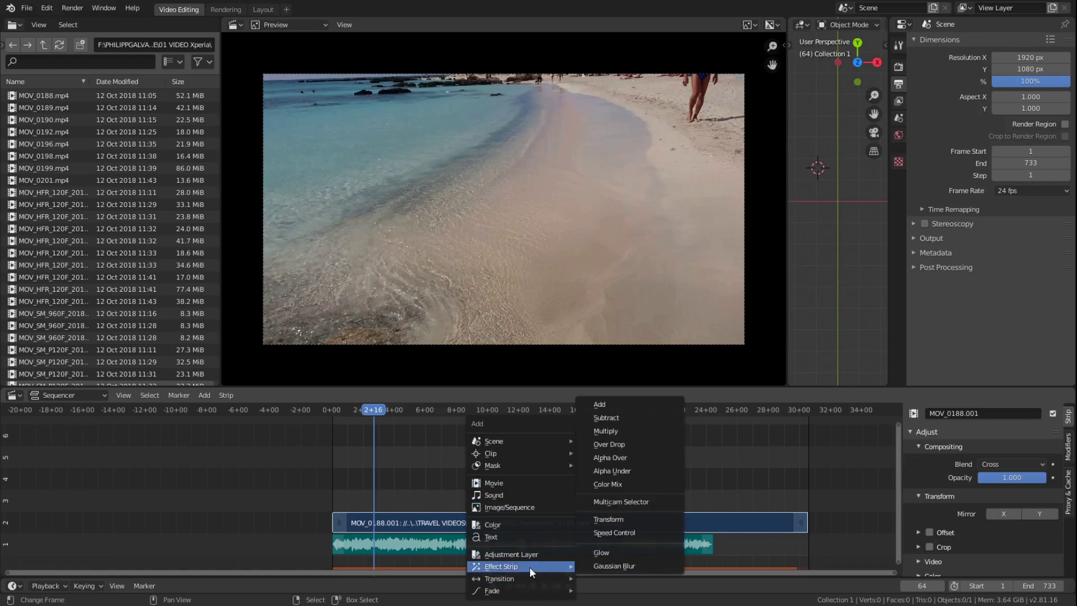
{"action": "left_click", "coordinate": [622, 531]}
{"action": "right_click", "coordinate": [676, 542]}
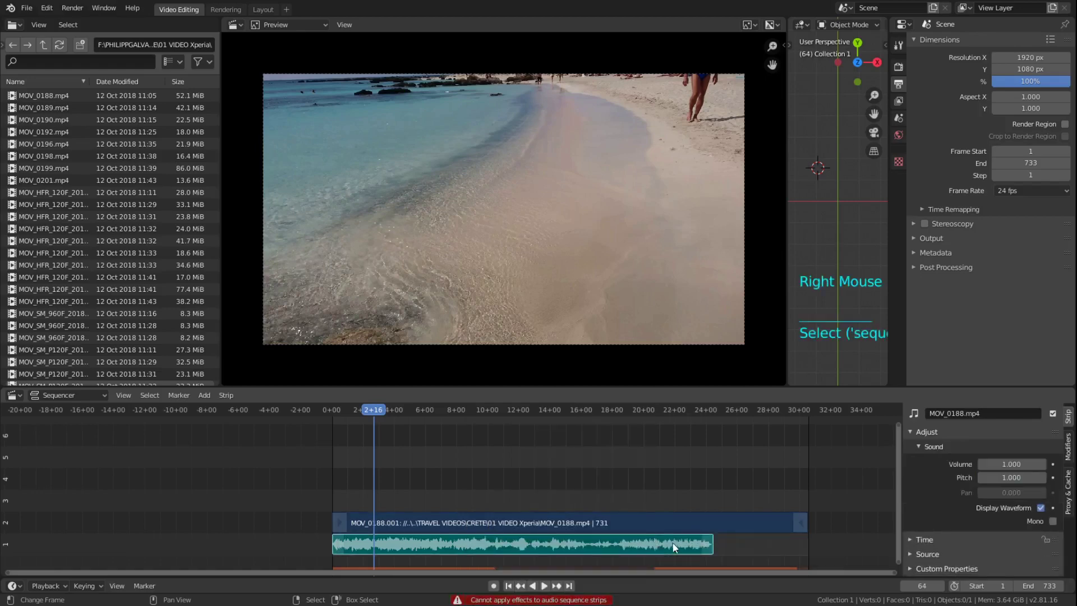
{"action": "left_click", "coordinate": [673, 542]}
- Clear the selection, select only the MOV_0188 video strip and add a Speed Control effect to it
{"action": "key", "text": "a"}
{"action": "key", "text": "a"}
{"action": "key", "text": "a"}
{"action": "right_click", "coordinate": [650, 523]}
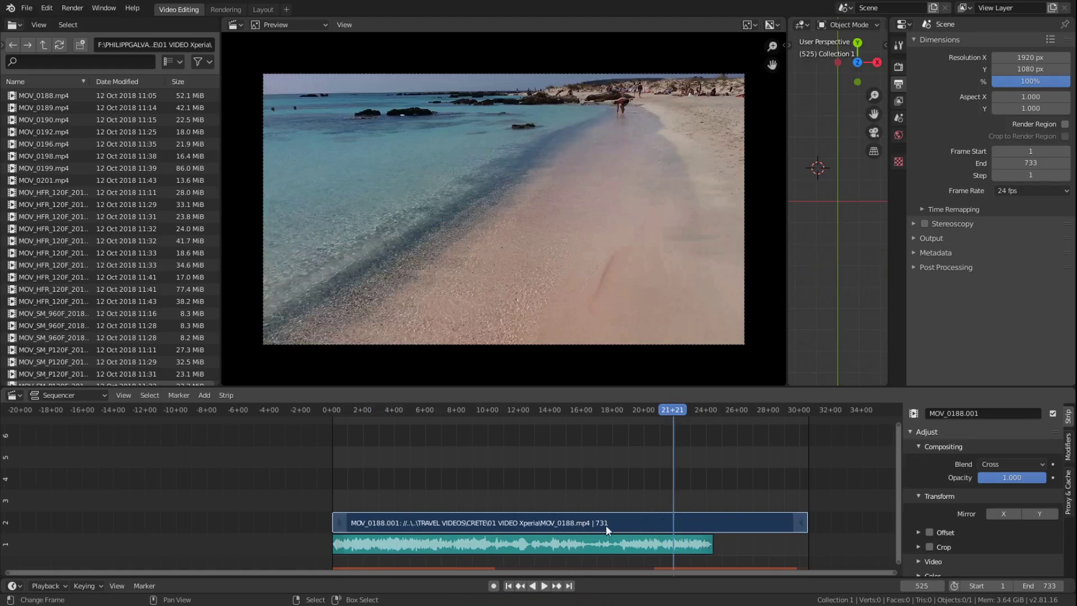
{"action": "key", "text": "shift+a"}
{"action": "mouse_move", "coordinate": [584, 525]}
{"action": "left_click", "coordinate": [666, 490]}
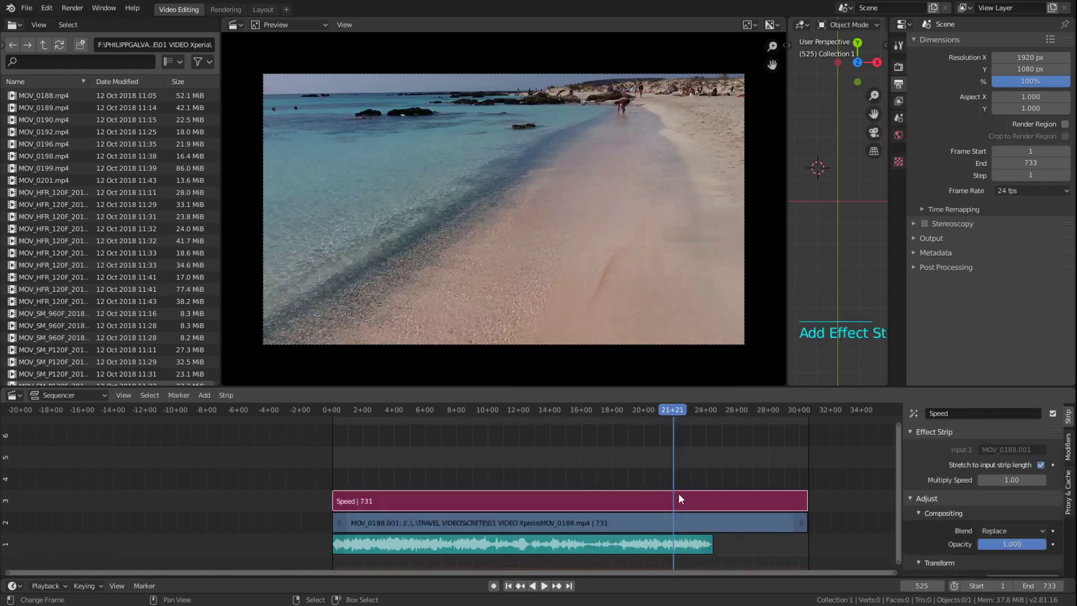
- Shorten the video strip by moving its end handle back to the end of the sound strip
{"action": "right_click", "coordinate": [800, 522]}
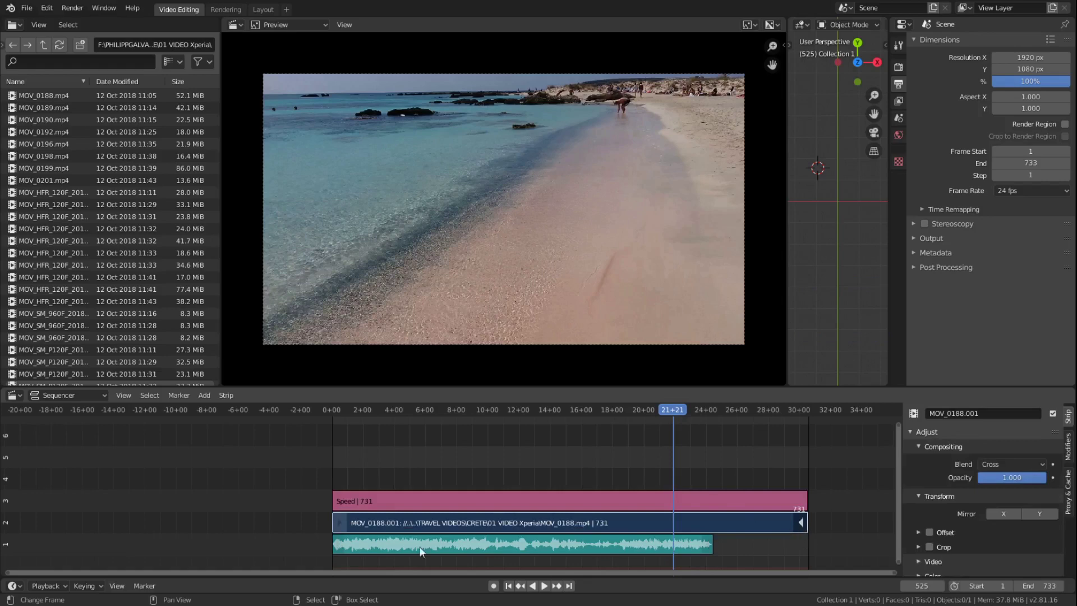
{"action": "right_click", "coordinate": [344, 523]}
{"action": "right_click", "coordinate": [799, 523]}
{"action": "key", "text": "g"}
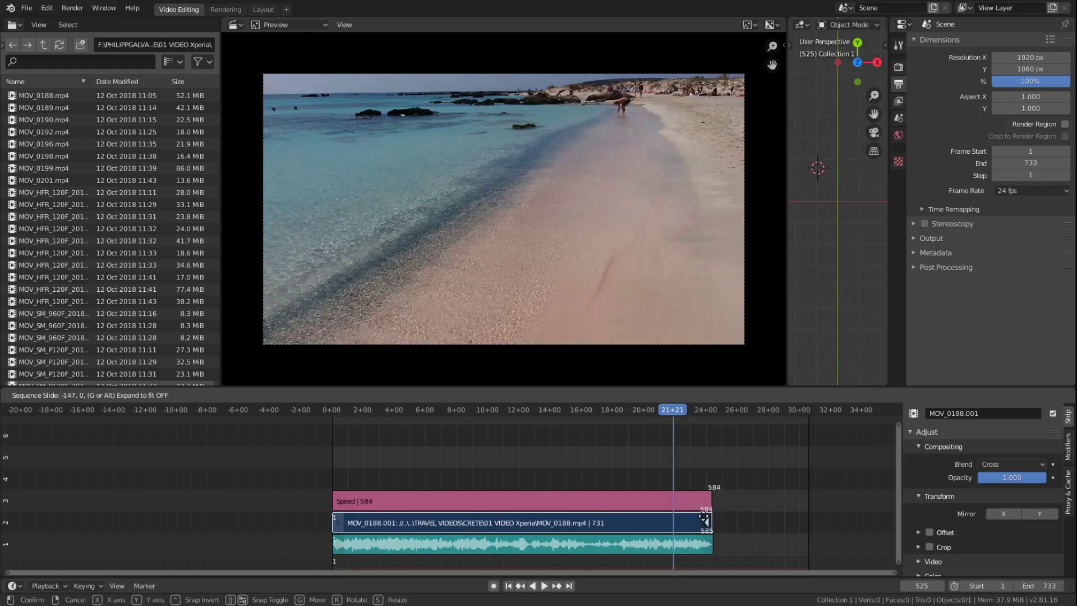
{"action": "left_click", "coordinate": [705, 516]}
- Compare the durations and end points of the sound, video and Speed strips
{"action": "scroll", "coordinate": [705, 517], "scroll_direction": "down", "scroll_amount": 1}
{"action": "scroll", "coordinate": [705, 516], "scroll_direction": "up", "scroll_amount": 3}
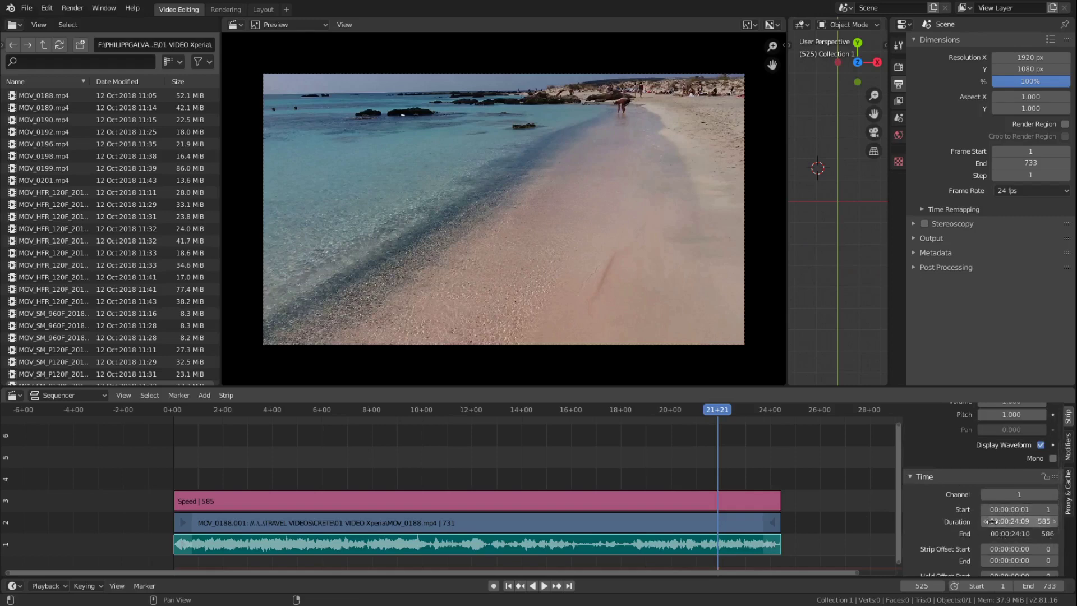
{"action": "right_click", "coordinate": [716, 516]}
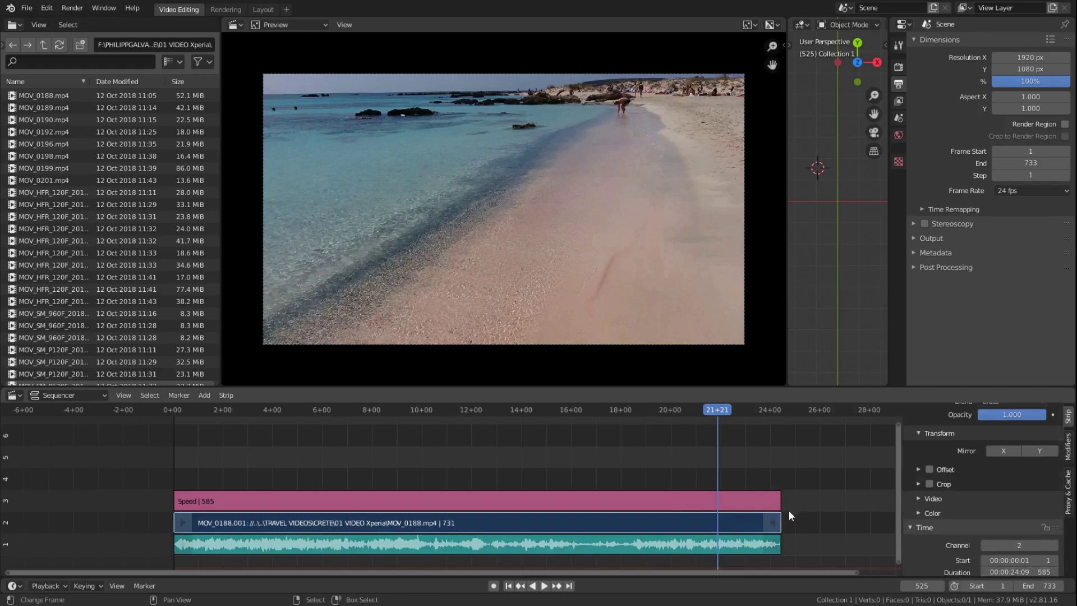
{"action": "scroll", "coordinate": [785, 517], "scroll_direction": "up", "scroll_amount": 5}
{"action": "scroll", "coordinate": [724, 490], "scroll_direction": "down", "scroll_amount": 1}
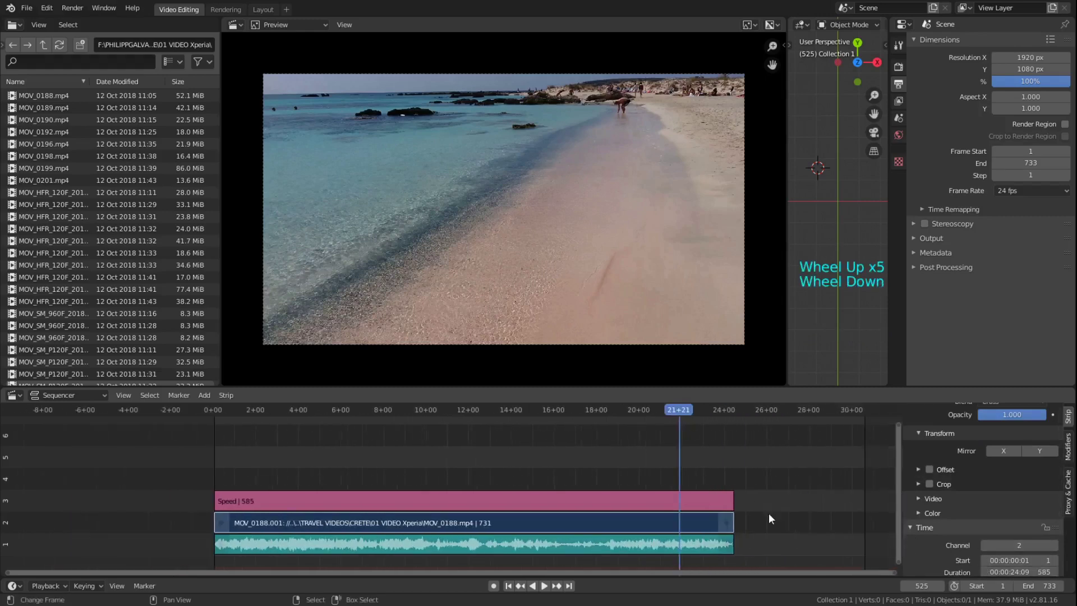
{"action": "scroll", "coordinate": [786, 519], "scroll_direction": "up", "scroll_amount": 7}
{"action": "middle_click_drag", "start_coordinate": [799, 523], "coordinate": [677, 535], "text": "shift"}
{"action": "scroll", "coordinate": [775, 544], "scroll_direction": "up", "scroll_amount": 4}
{"action": "middle_click_drag", "start_coordinate": [775, 544], "coordinate": [694, 503], "text": "shift"}
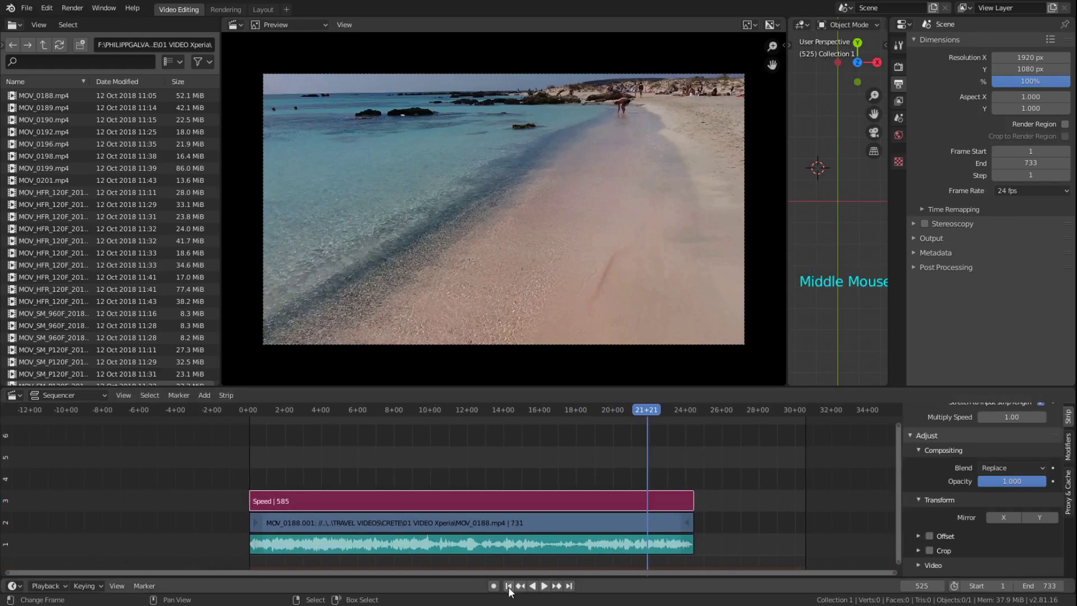
- Play the speed-adjusted clip from the first frame and move the playhead further along to check the result
{"action": "left_click", "coordinate": [508, 587]}
{"action": "left_click", "coordinate": [544, 587]}
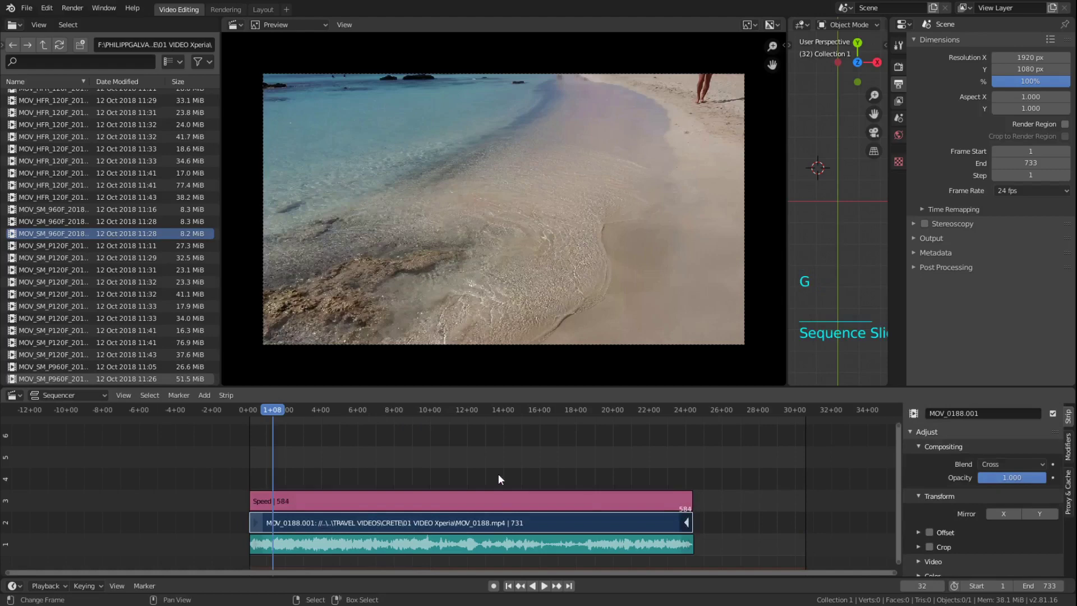
{"action": "left_click", "coordinate": [498, 474]}
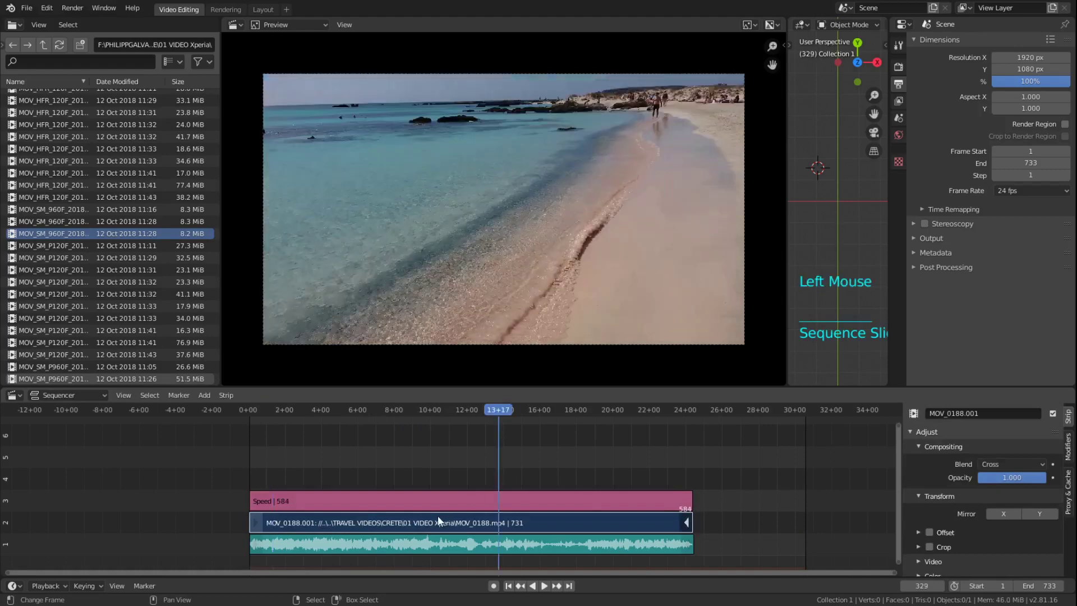
- Add a Glow effect to the MOV_0188 video strip and play a short part of the clip from near its start
{"action": "key", "text": "shift+a"}
{"action": "mouse_move", "coordinate": [437, 516]}
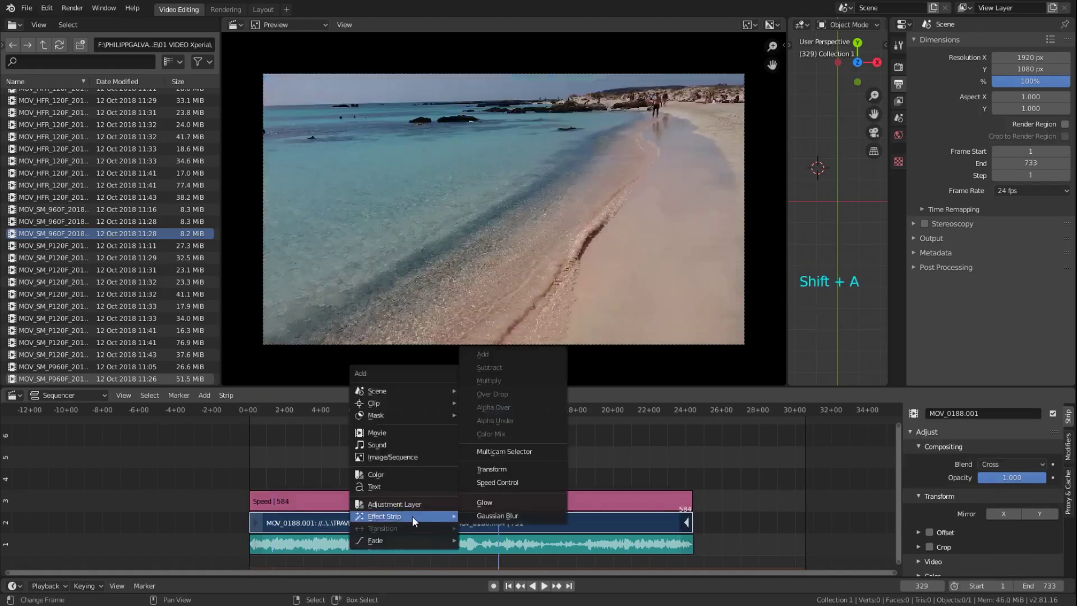
{"action": "left_click", "coordinate": [484, 502]}
{"action": "left_click", "coordinate": [306, 443]}
{"action": "key", "text": "space"}
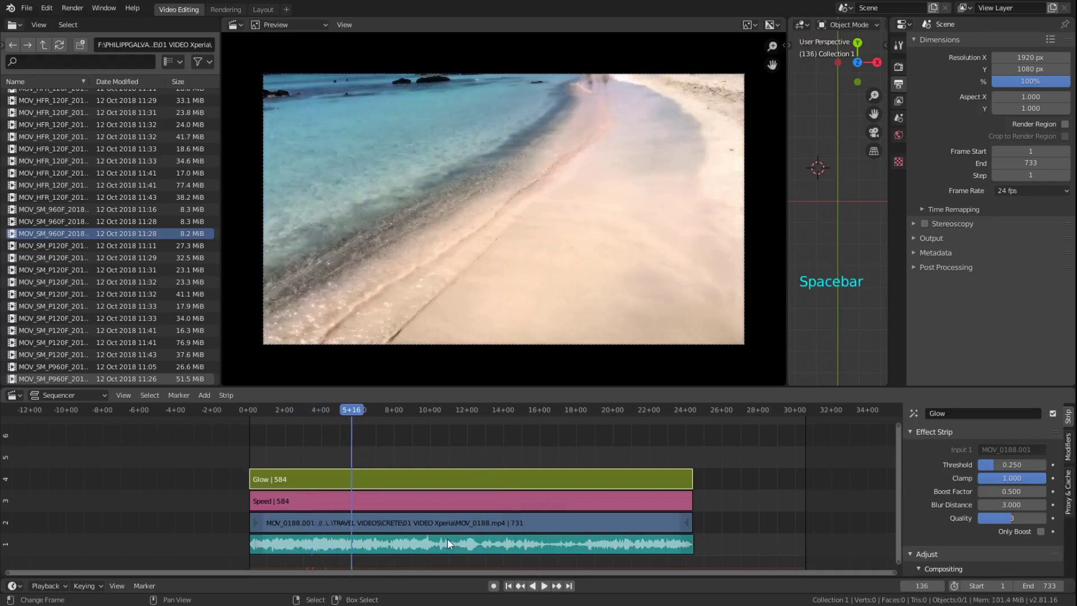
{"action": "key", "text": "space"}
- Mute the MOV_0188 sound strip and play the glowing clip from its beginning
{"action": "right_click", "coordinate": [446, 538]}
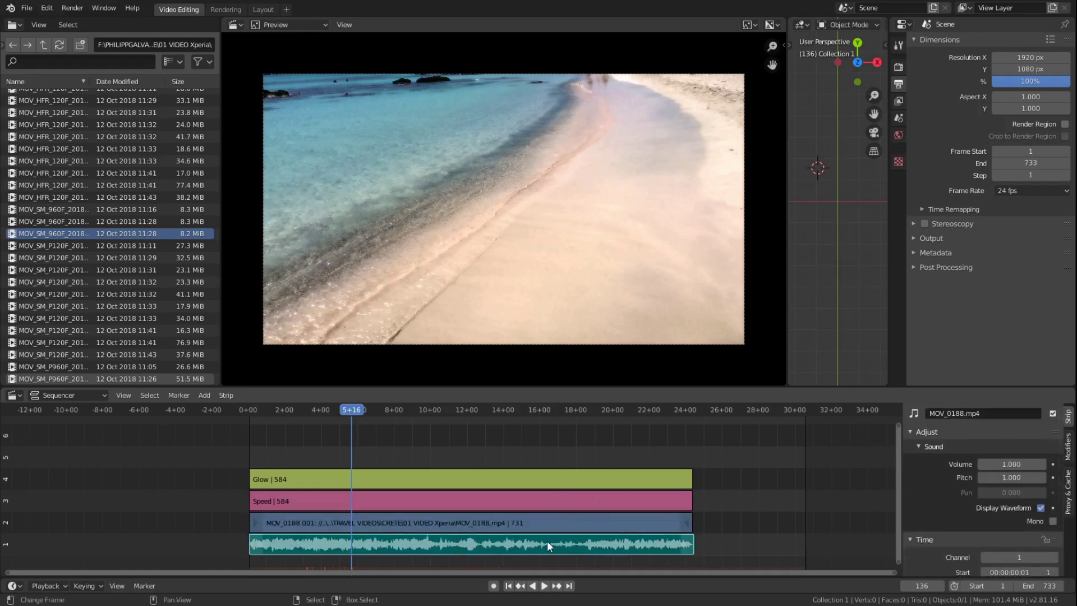
{"action": "left_click", "coordinate": [1053, 415]}
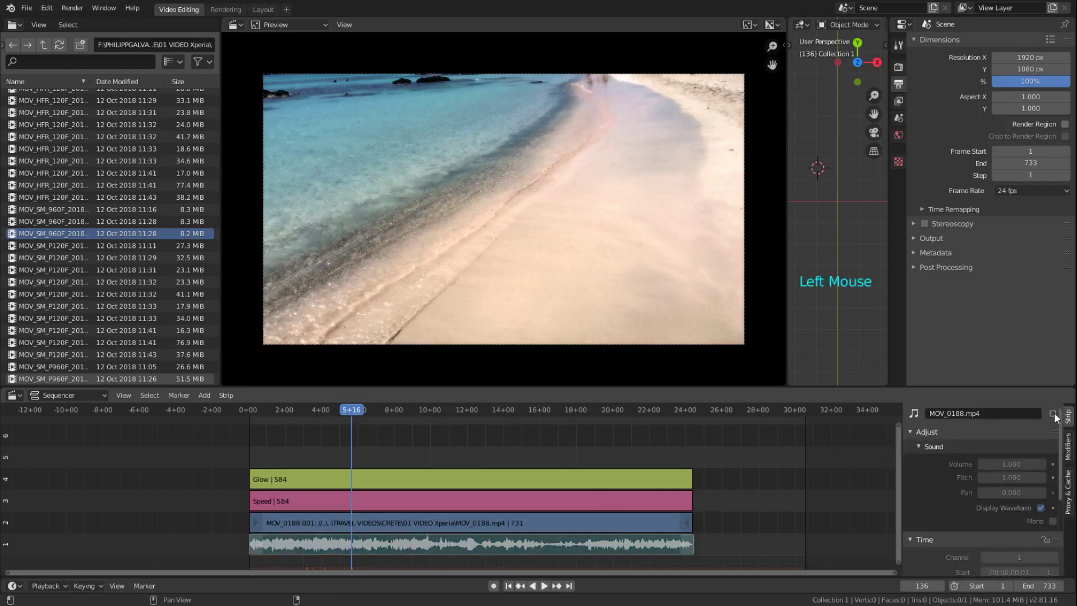
{"action": "left_click", "coordinate": [247, 448]}
{"action": "key", "text": "space"}
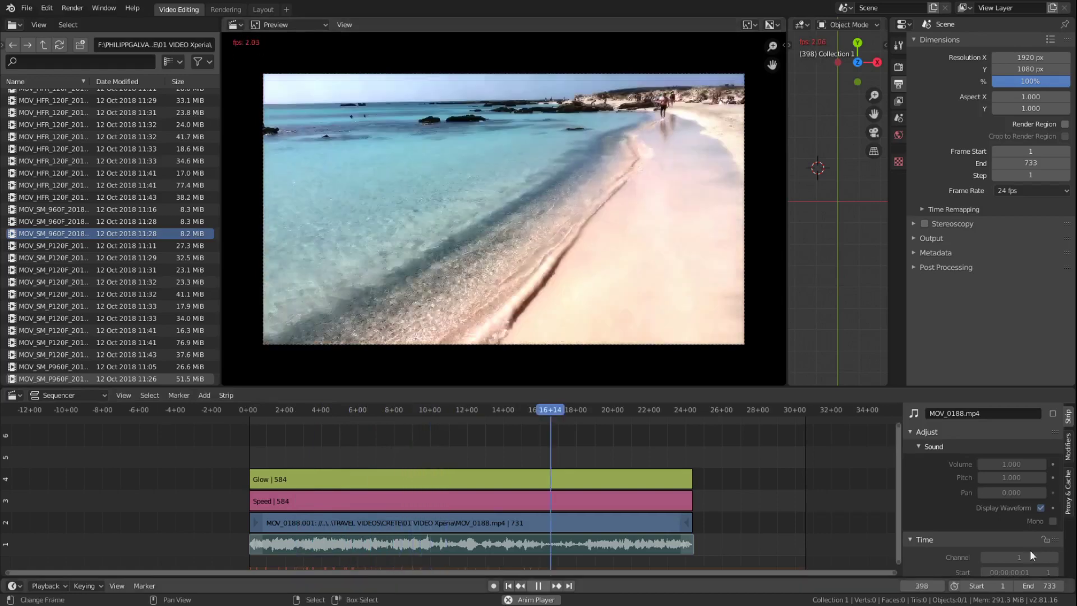
{"action": "left_click", "coordinate": [538, 585]}
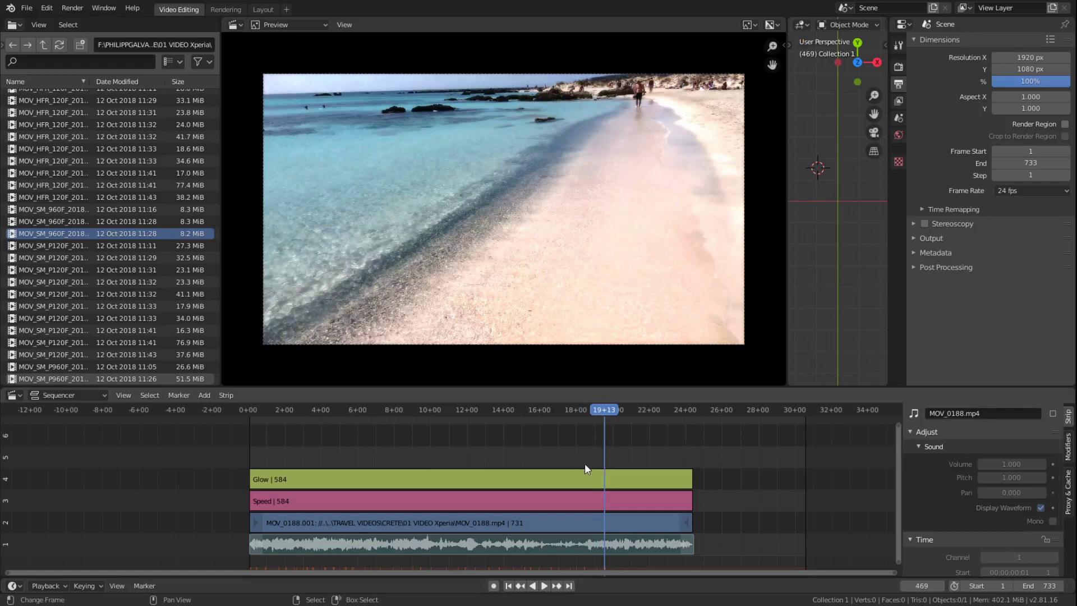
- Look over the Glow and Speed strips, then view the proxy and cache settings of the MOV_0188 video strip
{"action": "right_click", "coordinate": [571, 477]}
{"action": "right_click", "coordinate": [557, 503], "text": "shift"}
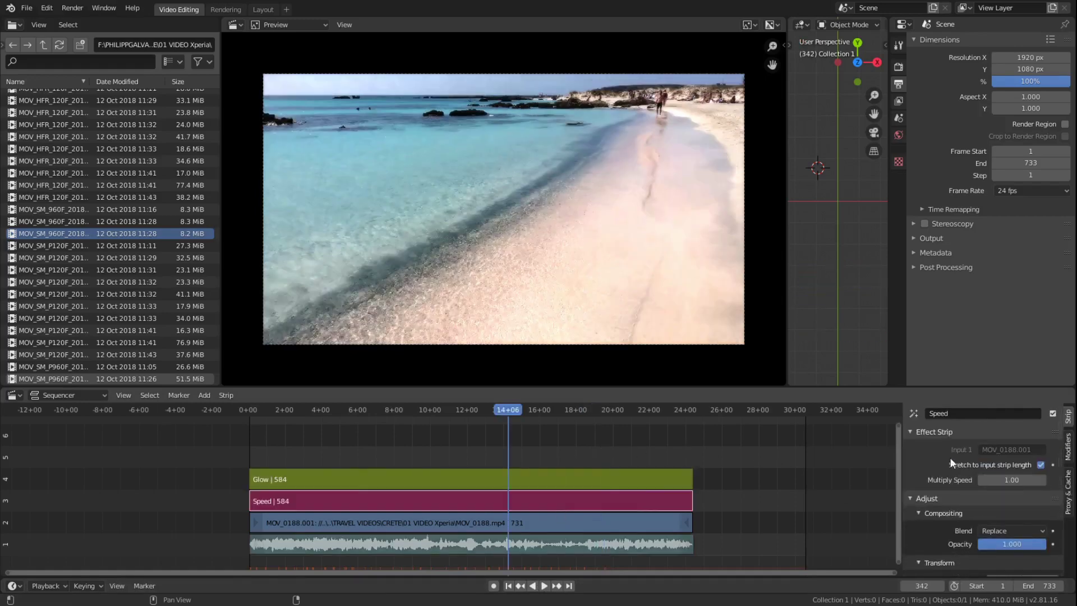
{"action": "right_click", "coordinate": [536, 520]}
{"action": "left_click", "coordinate": [1069, 490]}
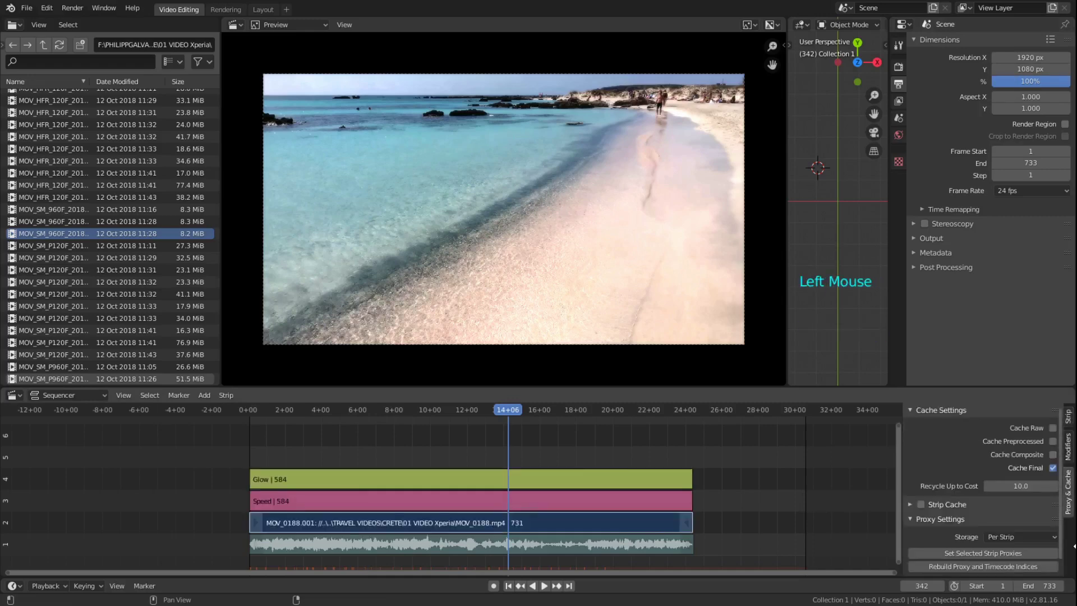
{"action": "scroll", "coordinate": [965, 483], "scroll_direction": "down", "scroll_amount": 1}
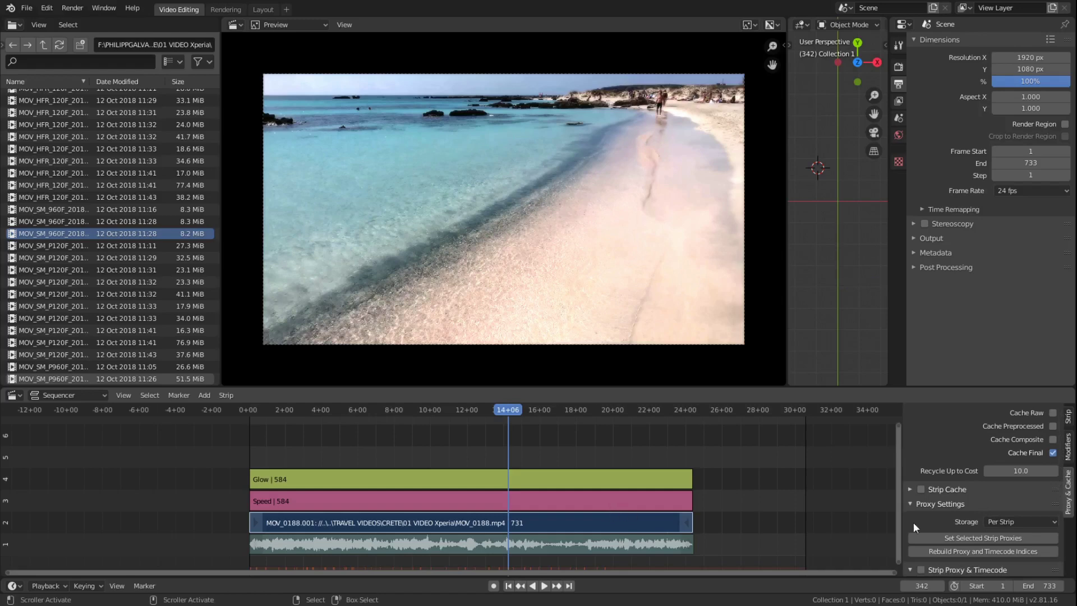
- Delete the Speed and Glow effect strips above the MOV_0188 video strip
{"action": "right_click", "coordinate": [548, 496]}
{"action": "right_click", "coordinate": [520, 499], "text": "shift"}
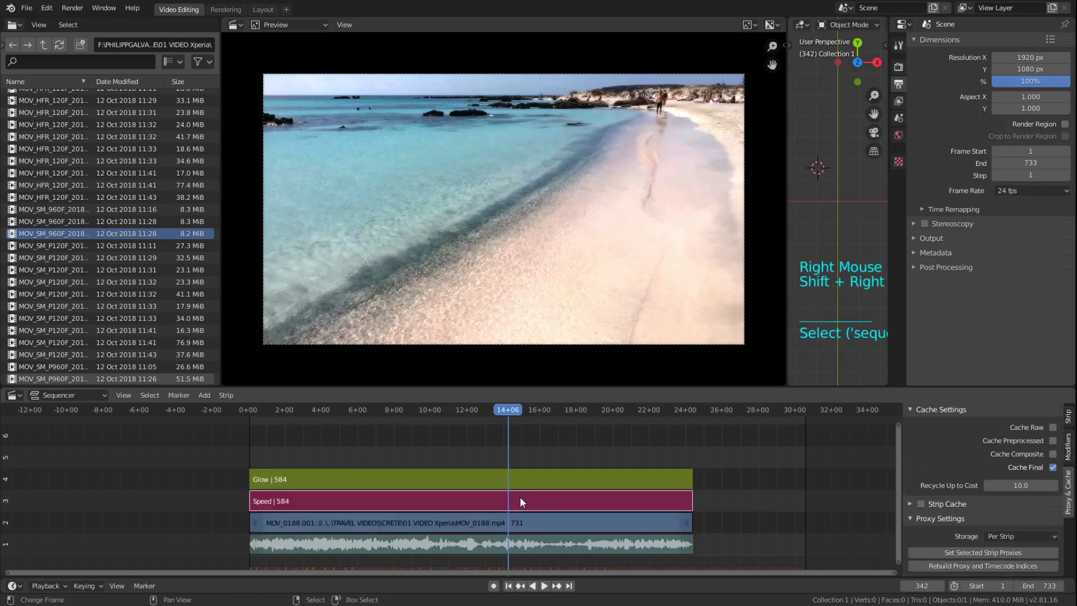
{"action": "key", "text": "x"}
{"action": "left_click", "coordinate": [391, 477]}
- Select the MOV_0188 video strip again and go up to the parent folder containing the footage folders in the file browser
{"action": "scroll", "coordinate": [1032, 534], "scroll_direction": "down", "scroll_amount": 1}
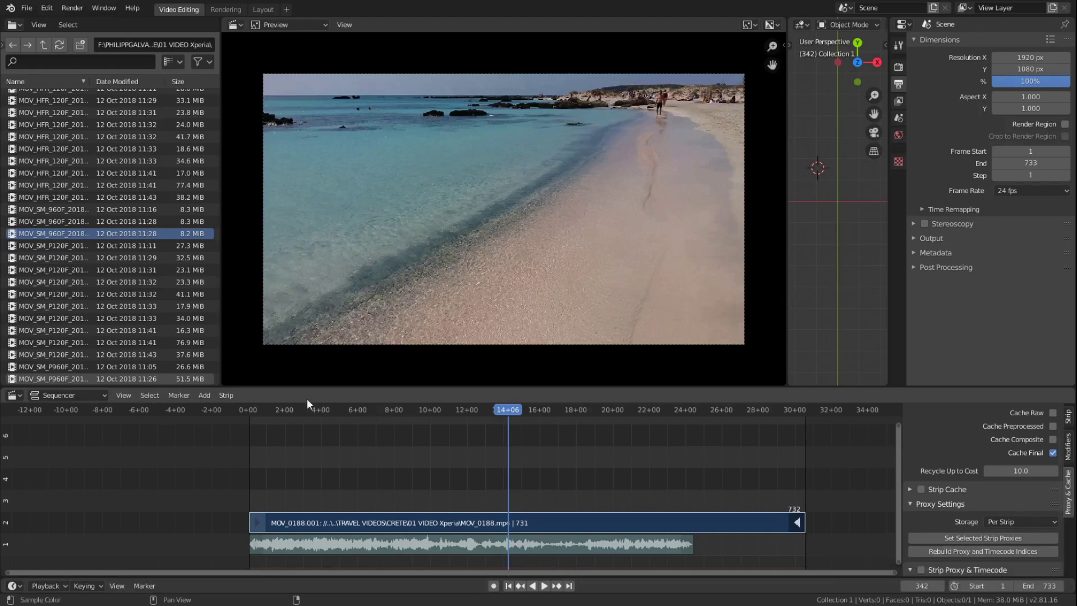
{"action": "scroll", "coordinate": [104, 268], "scroll_direction": "up", "scroll_amount": 7}
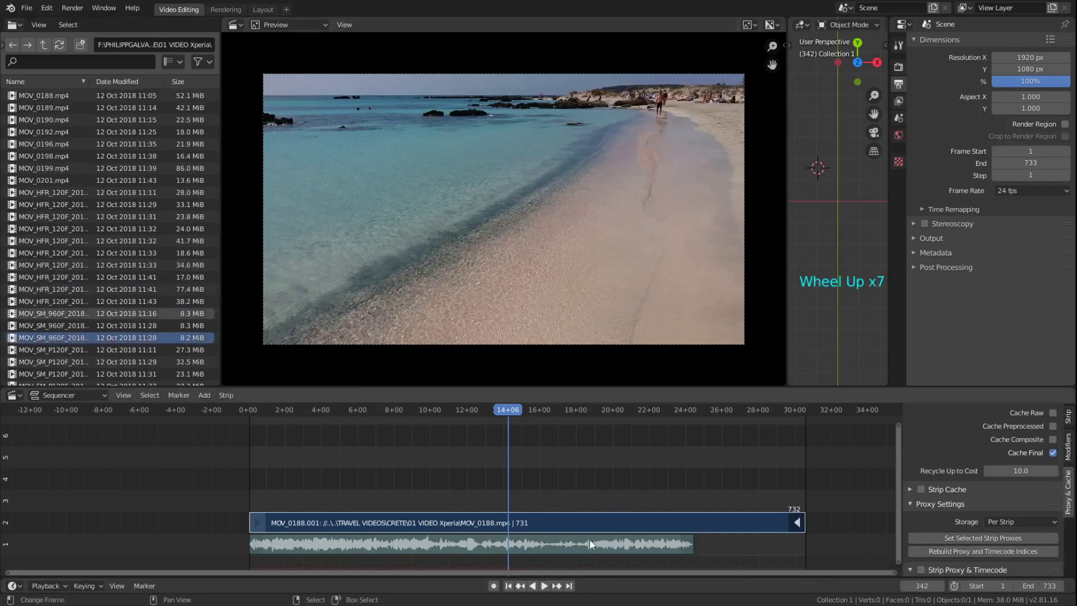
{"action": "left_click", "coordinate": [573, 525]}
{"action": "right_click", "coordinate": [561, 514]}
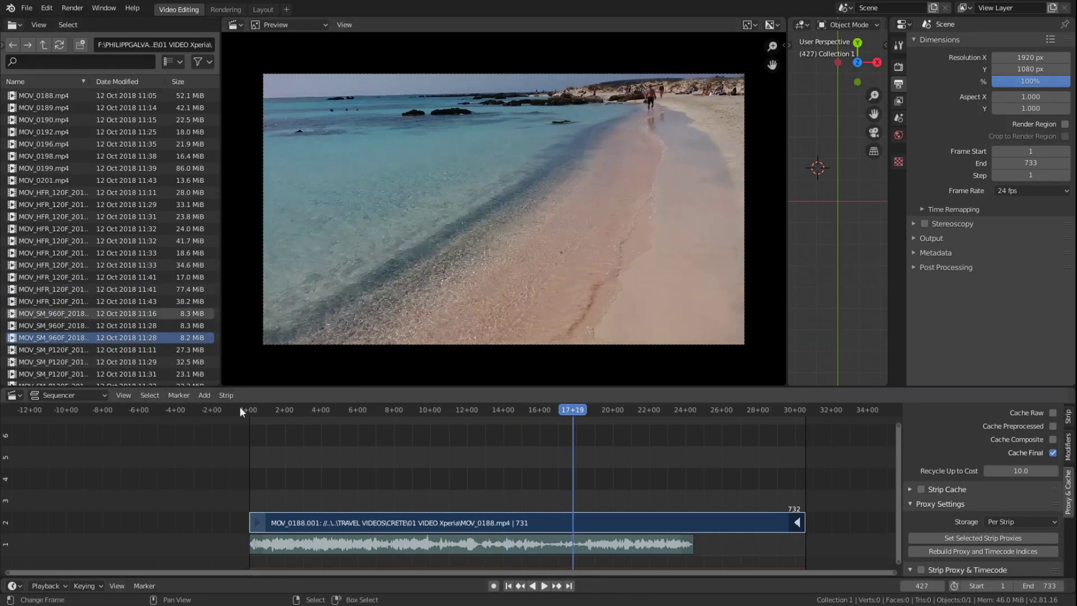
{"action": "scroll", "coordinate": [91, 178], "scroll_direction": "up", "scroll_amount": 5}
{"action": "left_click", "coordinate": [47, 44]}
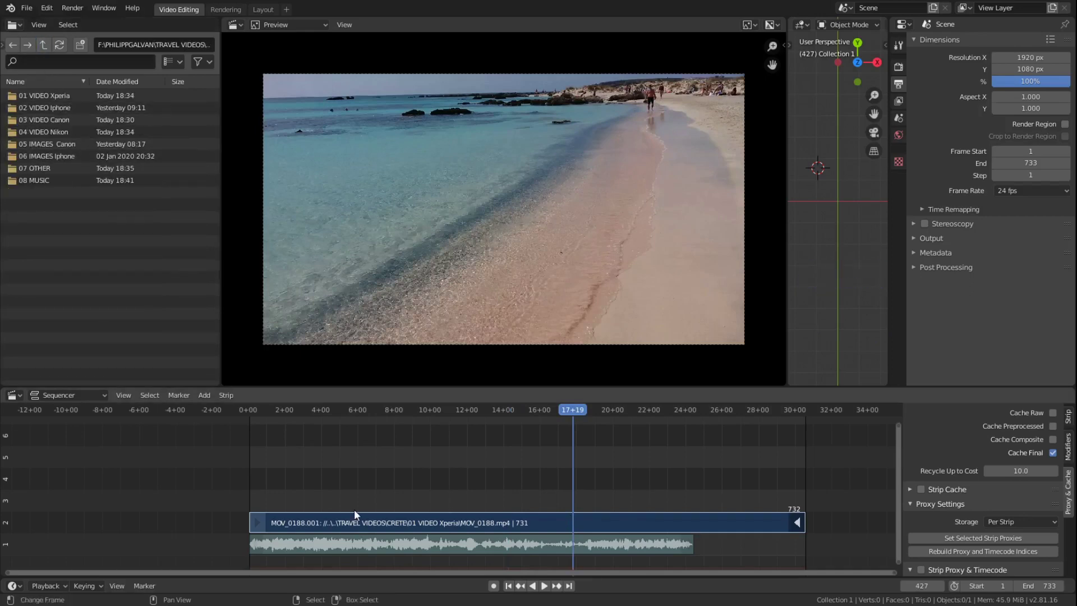
- Enable Strip Proxy & Timecode for the MOV_0188 video strip and set its build JPEG quality to 70
{"action": "left_click", "coordinate": [921, 569]}
{"action": "left_click", "coordinate": [922, 570]}
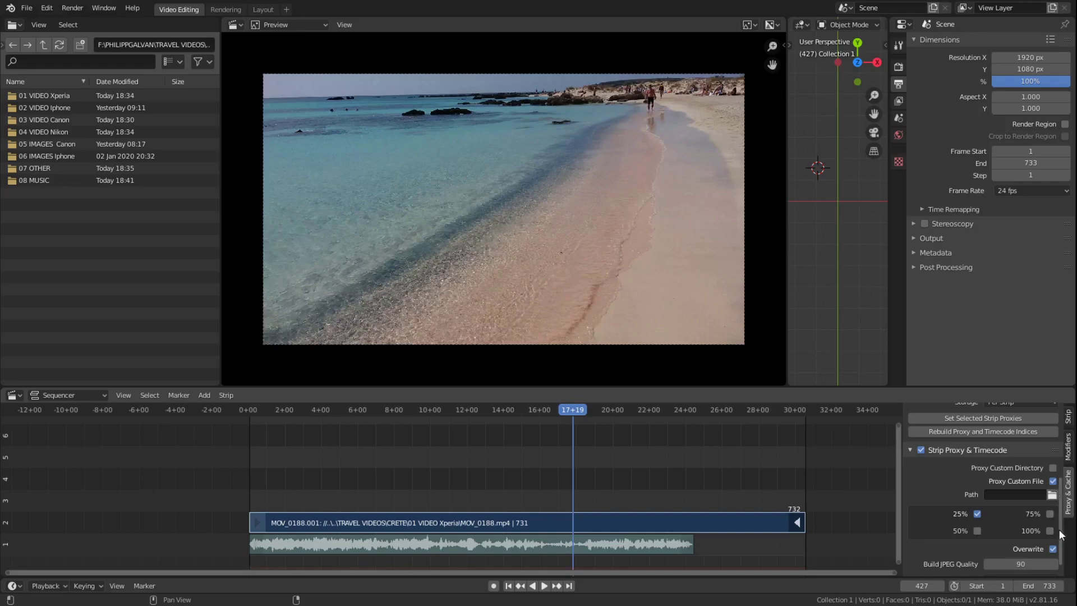
{"action": "left_click_drag", "start_coordinate": [1060, 536], "coordinate": [1060, 556]}
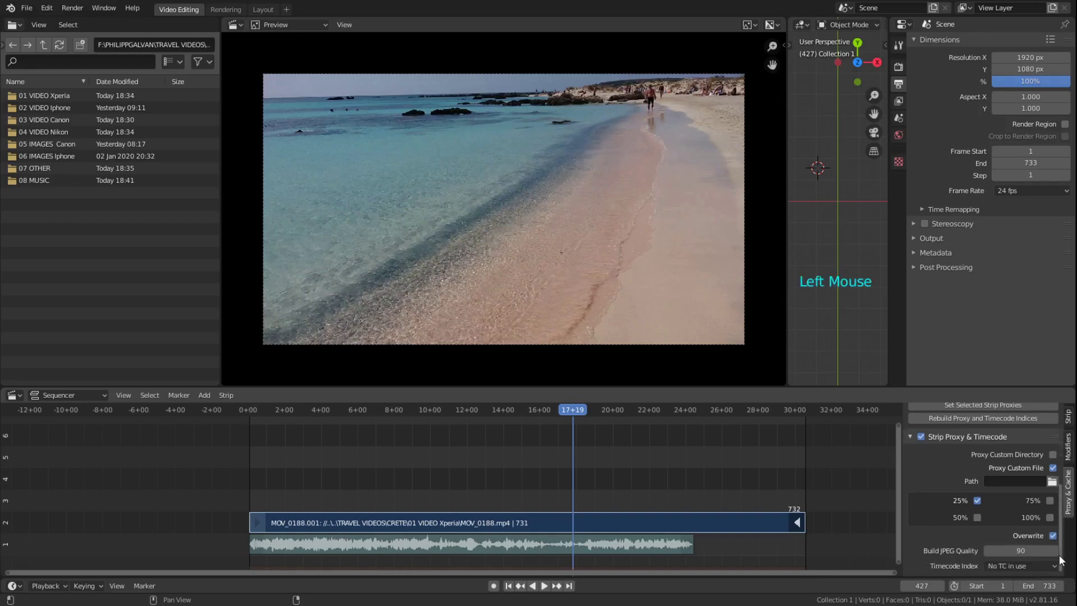
{"action": "left_click", "coordinate": [1026, 551]}
{"action": "type", "text": "70"}
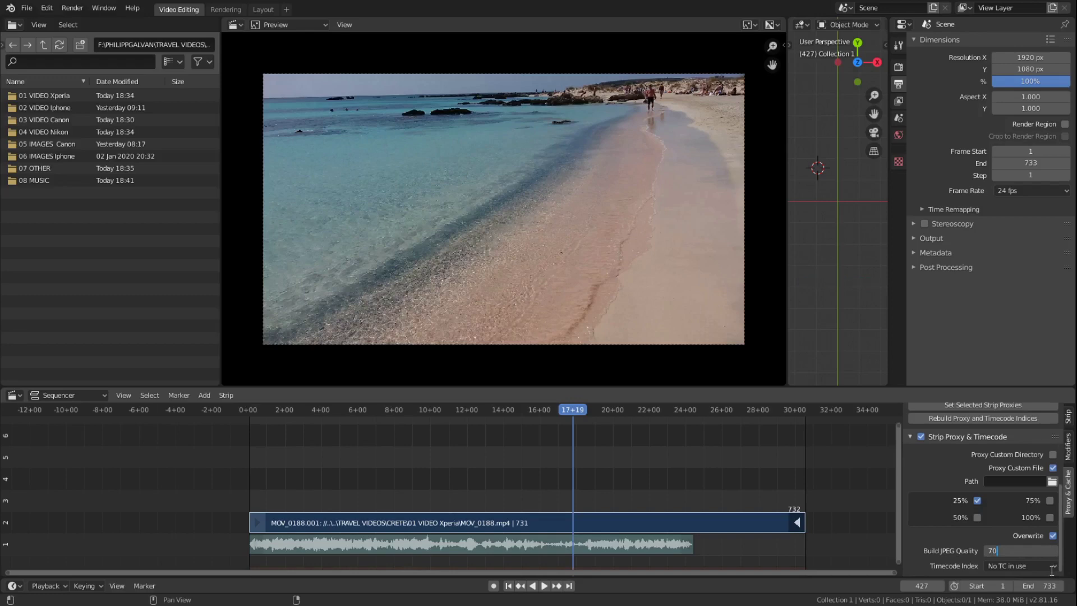
{"action": "key", "text": "Return"}
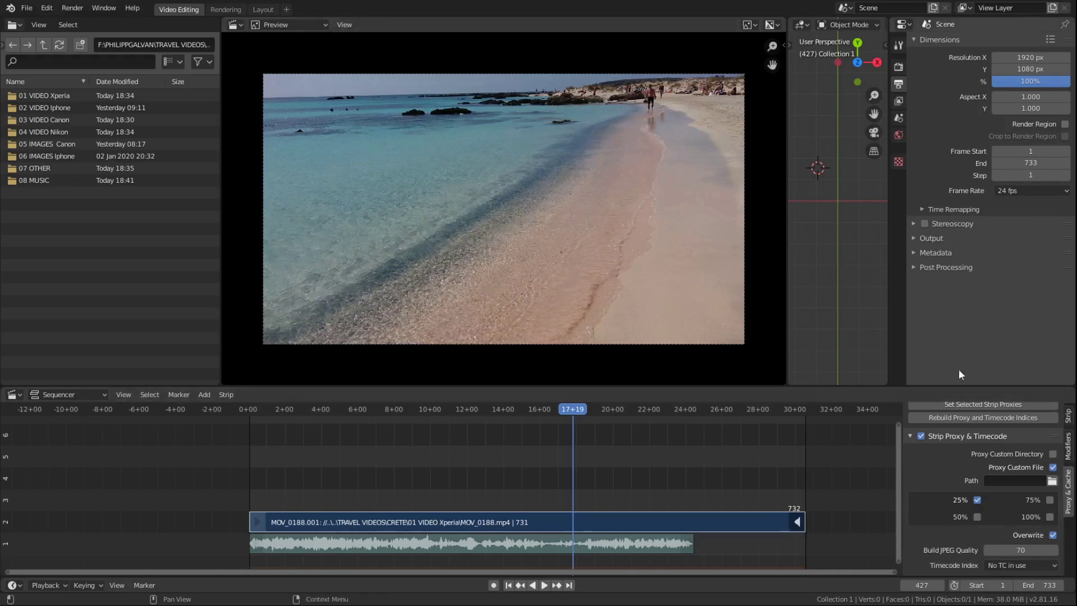
- Turn off the custom proxy file option and rebuild the video strip's 25% proxy and timecode indices
{"action": "left_click", "coordinate": [1053, 467]}
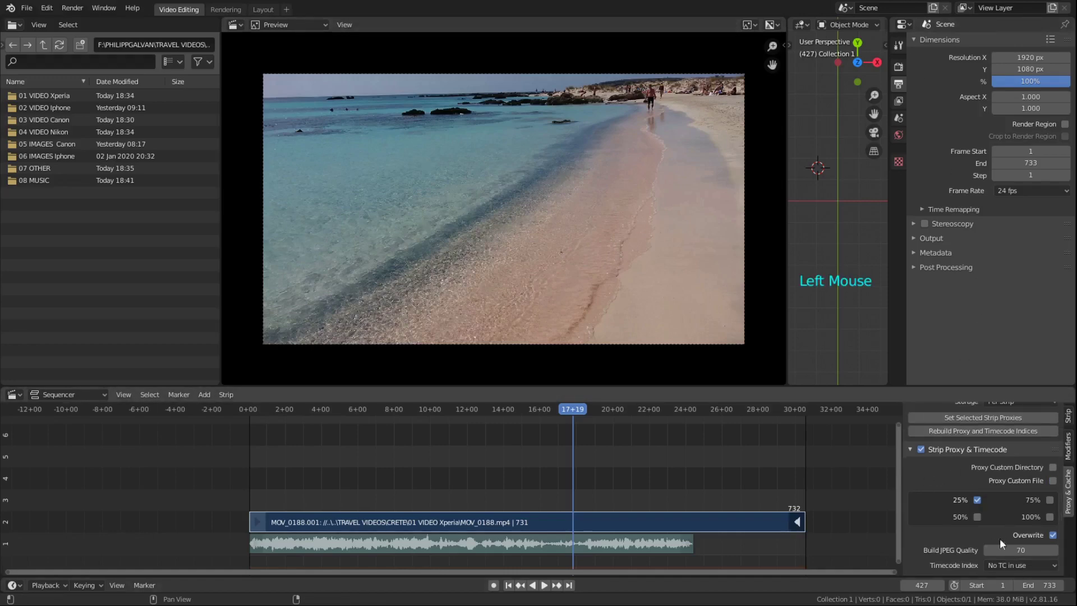
{"action": "double_click", "coordinate": [1014, 550]}
{"action": "type", "text": "90"}
{"action": "key", "text": "Escape"}
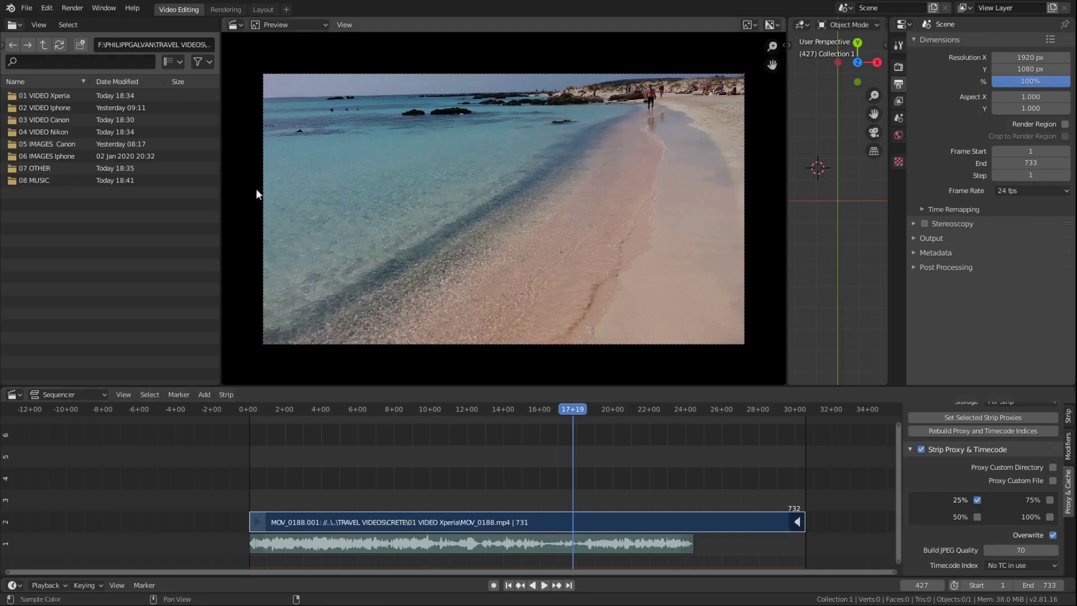
{"action": "left_click_drag", "start_coordinate": [1060, 526], "coordinate": [1060, 468]}
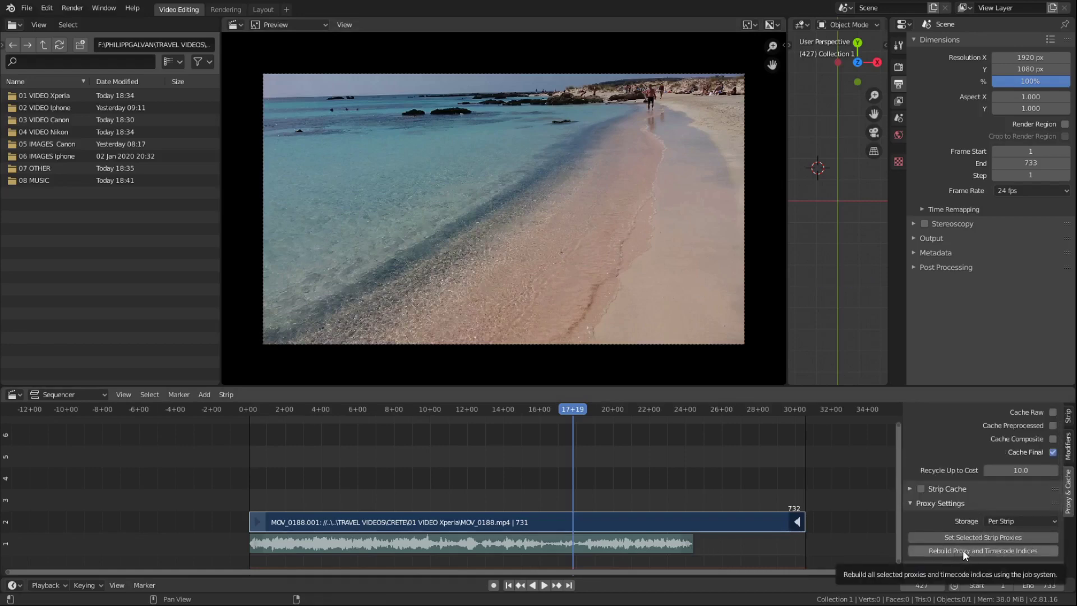
{"action": "left_click", "coordinate": [993, 549]}
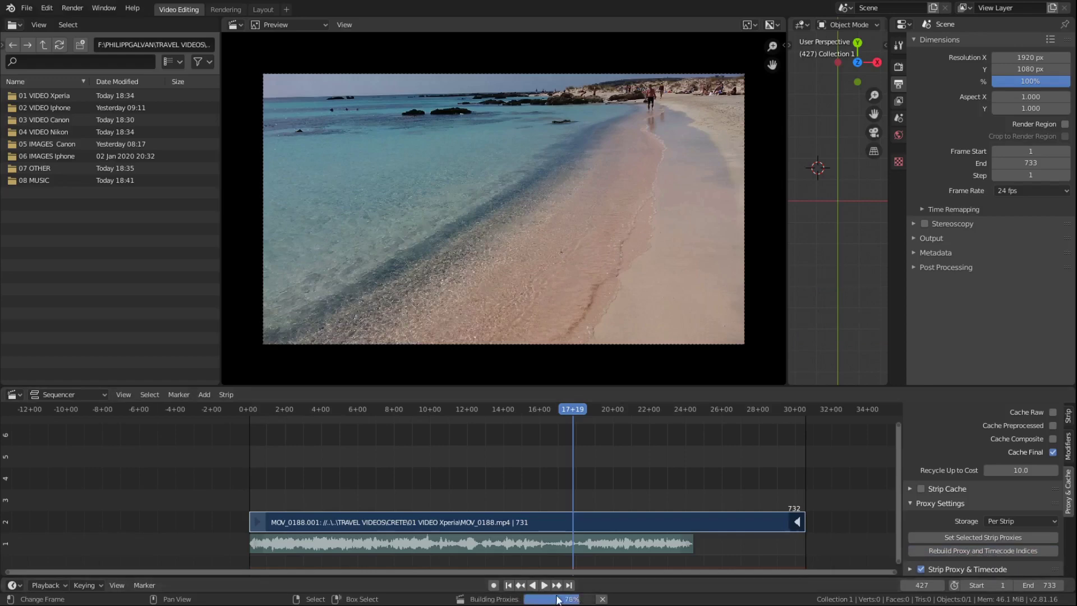
{"action": "mouse_move", "coordinate": [554, 601]}
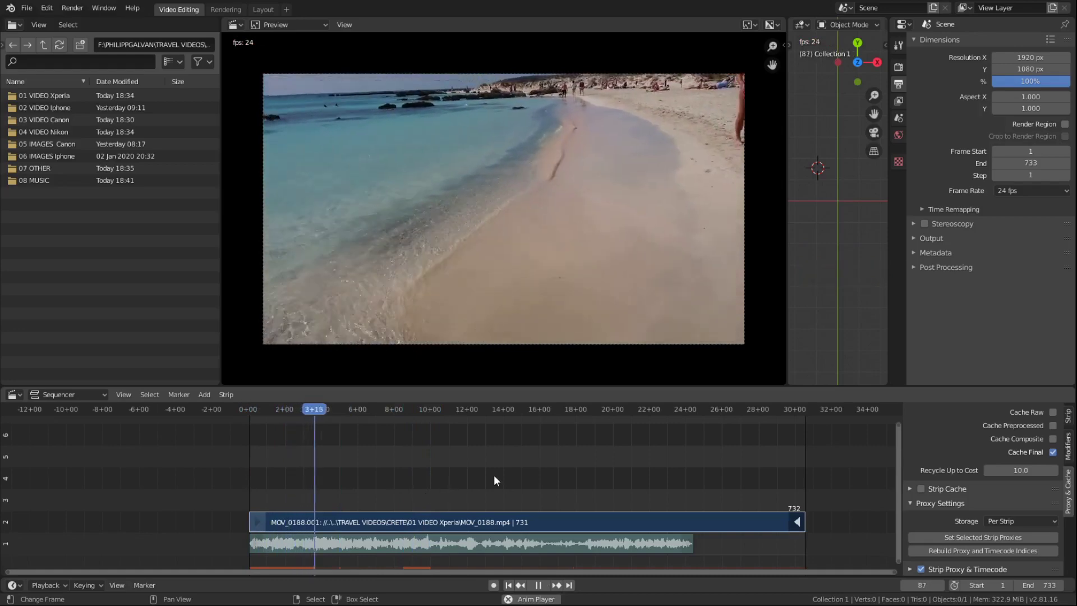
- Stop the playback and set the preview's proxy render size to 25%
{"action": "key", "text": "space"}
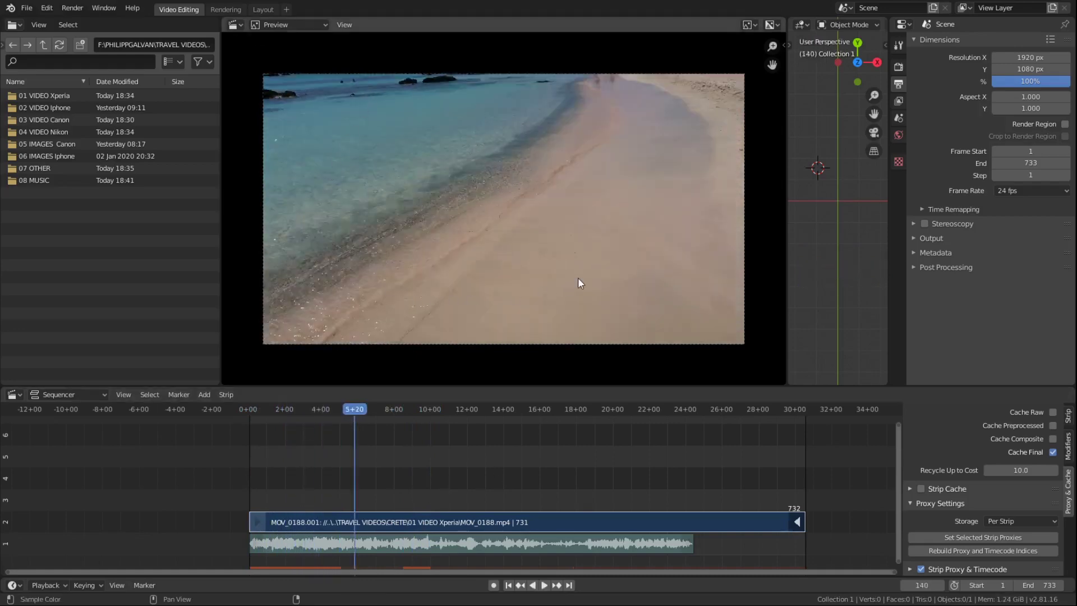
{"action": "left_click", "coordinate": [782, 45]}
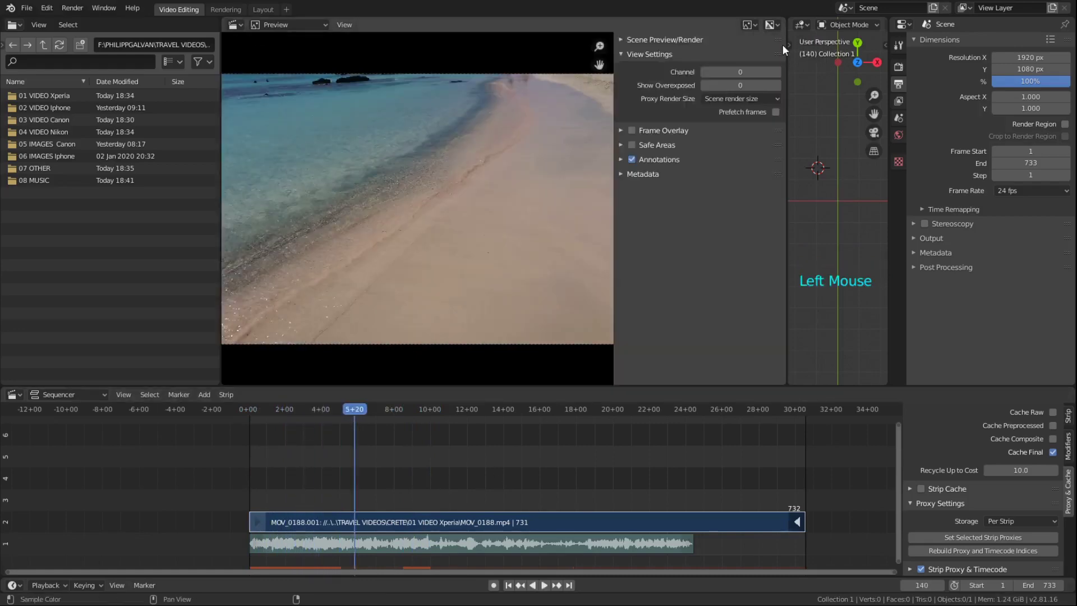
{"action": "left_click_drag", "start_coordinate": [613, 78], "coordinate": [784, 67]}
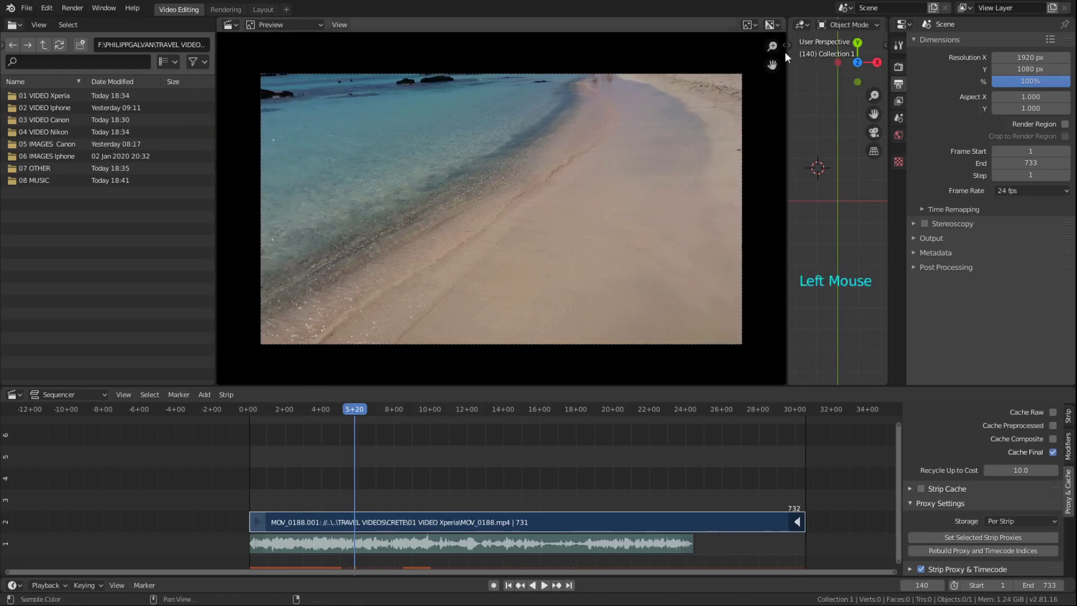
{"action": "left_click", "coordinate": [783, 46]}
{"action": "left_click", "coordinate": [621, 54]}
{"action": "left_click", "coordinate": [622, 53]}
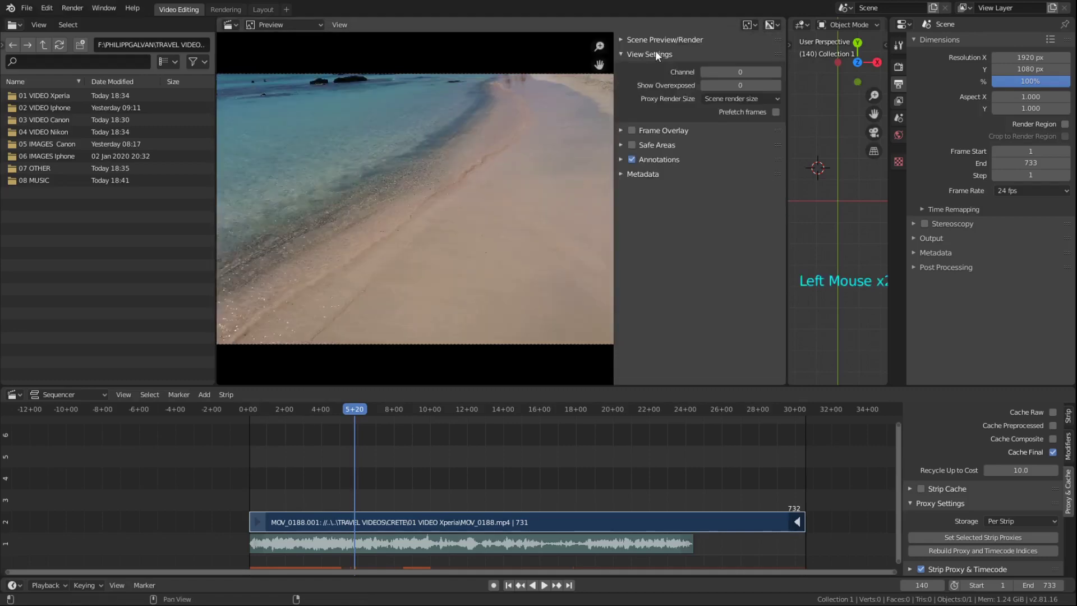
{"action": "left_click", "coordinate": [762, 99]}
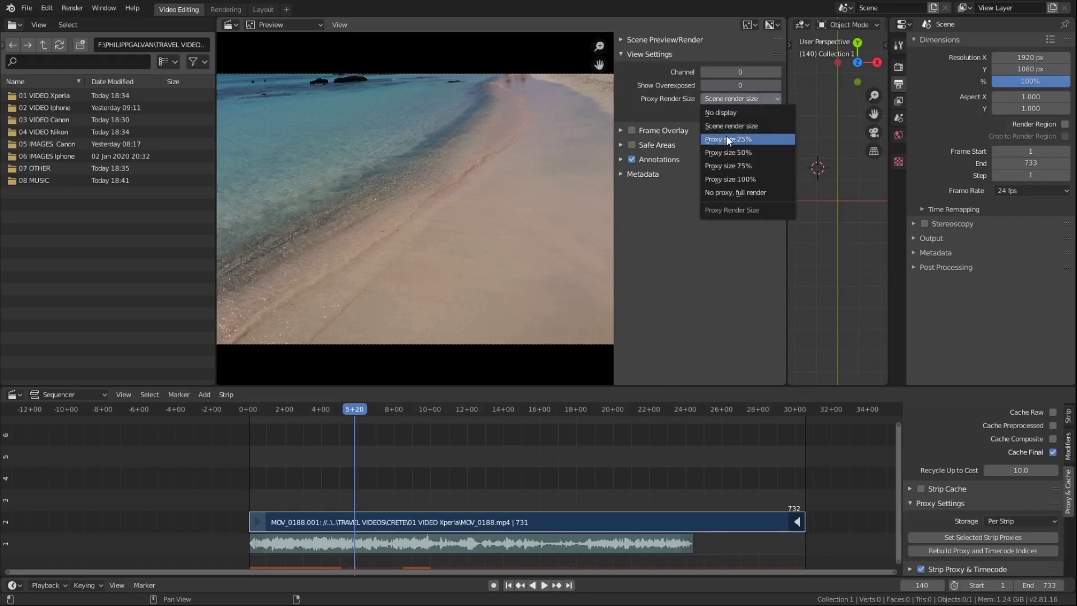
{"action": "left_click", "coordinate": [726, 139]}
{"action": "left_click_drag", "start_coordinate": [616, 202], "coordinate": [821, 207]}
- Inspect the proxy image quality up close in the preview and play the clip from about 3 seconds
{"action": "scroll", "coordinate": [568, 194], "scroll_direction": "up", "scroll_amount": 12}
{"action": "scroll", "coordinate": [567, 193], "scroll_direction": "down", "scroll_amount": 1}
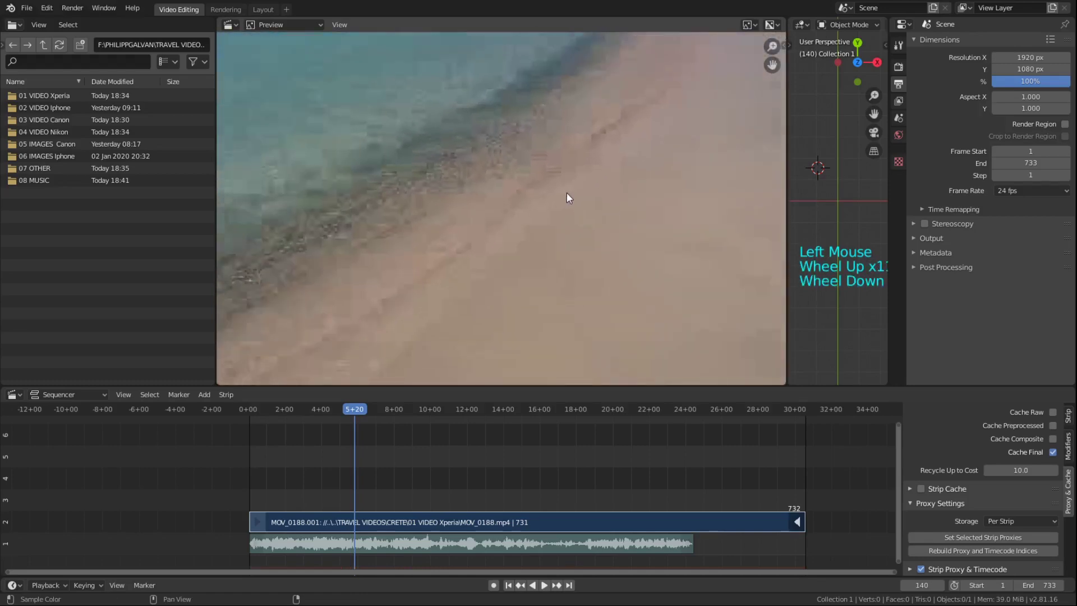
{"action": "scroll", "coordinate": [567, 193], "scroll_direction": "up", "scroll_amount": 5}
{"action": "scroll", "coordinate": [567, 191], "scroll_direction": "down", "scroll_amount": 1}
{"action": "left_click", "coordinate": [311, 489]}
{"action": "key", "text": "space"}
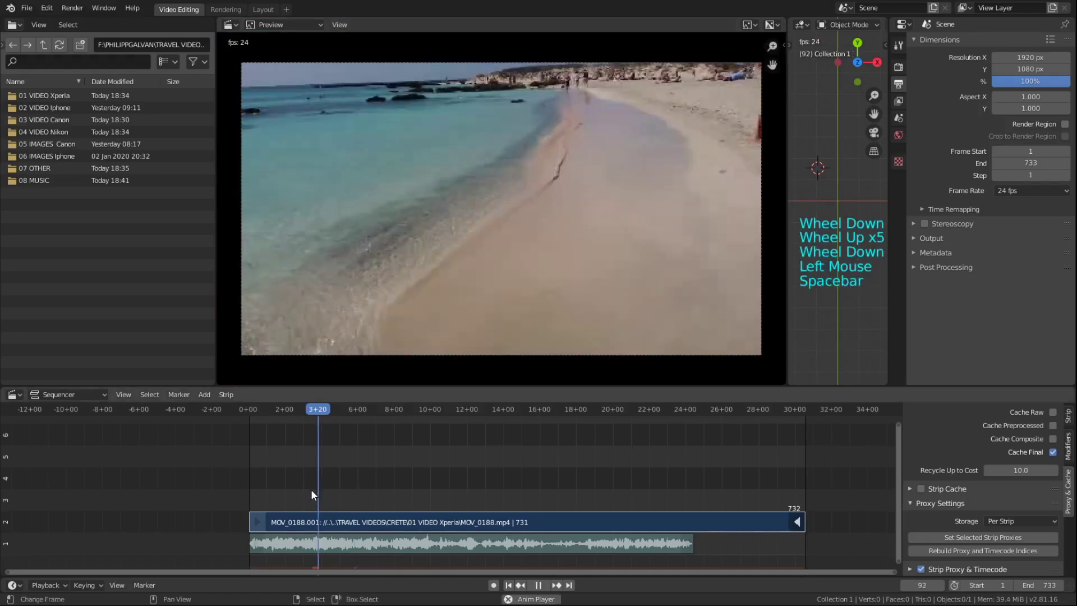
{"action": "key", "text": "space"}
- Add a Speed Control effect to the MOV_0188 video strip
{"action": "right_click", "coordinate": [487, 525]}
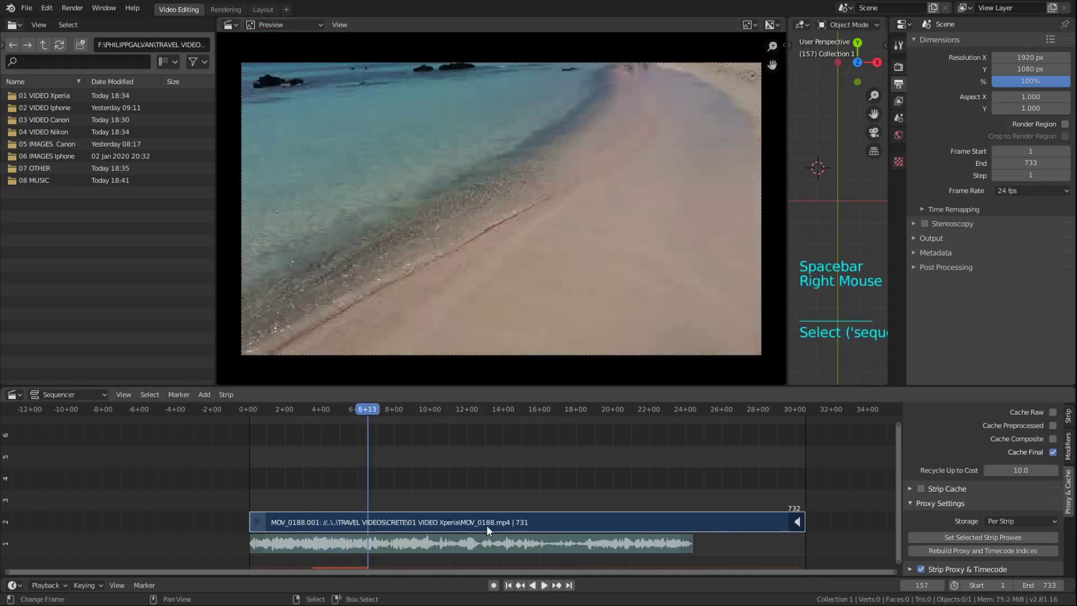
{"action": "key", "text": "shift+a"}
{"action": "mouse_move", "coordinate": [493, 526]}
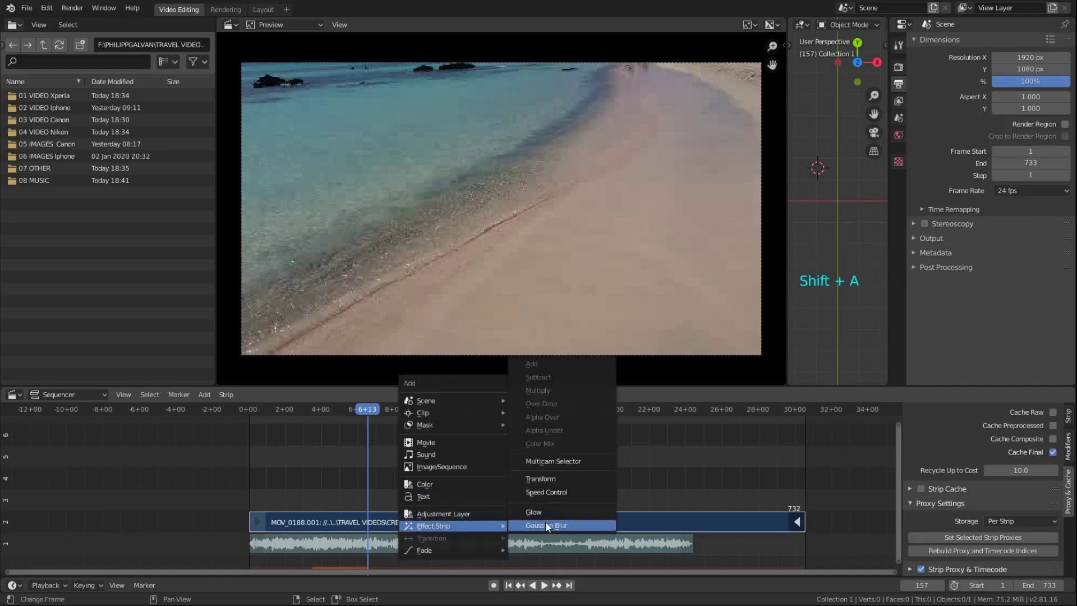
{"action": "left_click", "coordinate": [552, 492]}
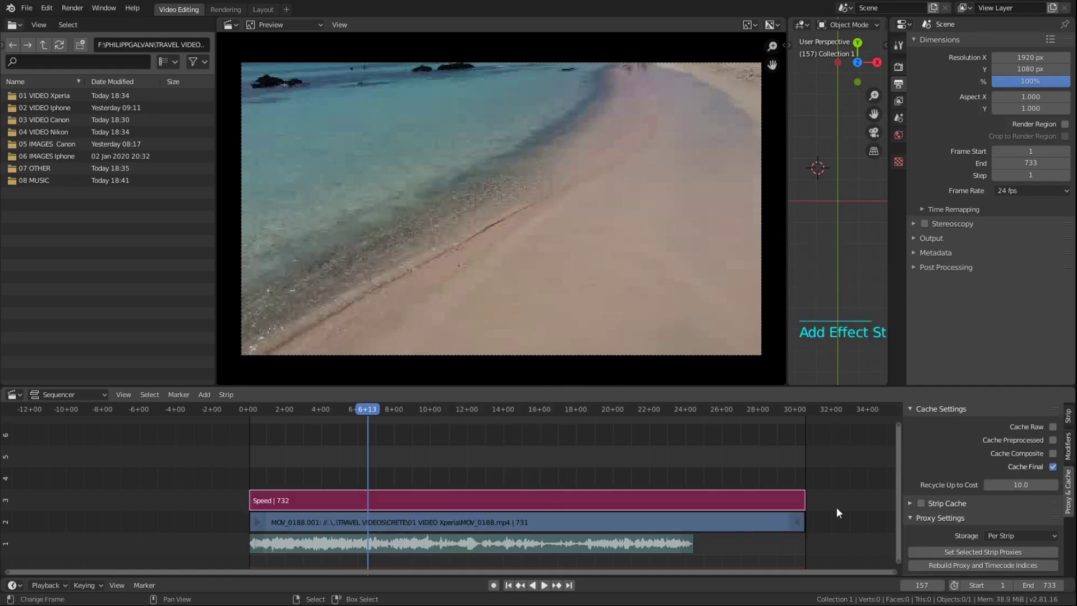
- Move the video strip's end handle back to frame 584 to match the end of the sound strip
{"action": "right_click", "coordinate": [801, 522]}
{"action": "key", "text": "g"}
{"action": "left_click", "coordinate": [688, 526]}
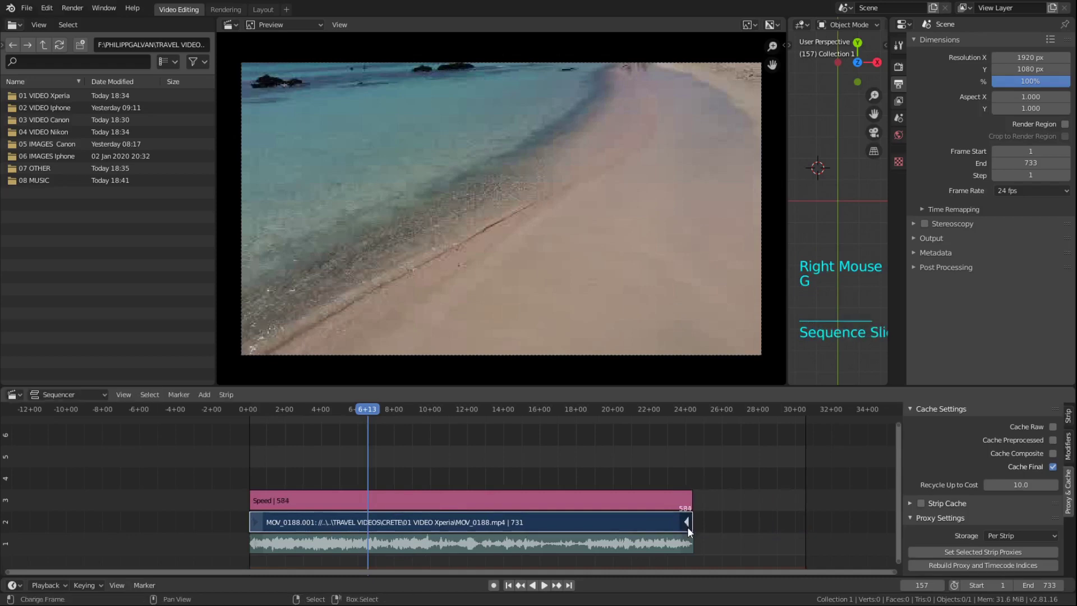
- Add a Glow effect strip to the MOV_0188 video strip and play the result from about 6 to 12 seconds
{"action": "key", "text": "shift+a"}
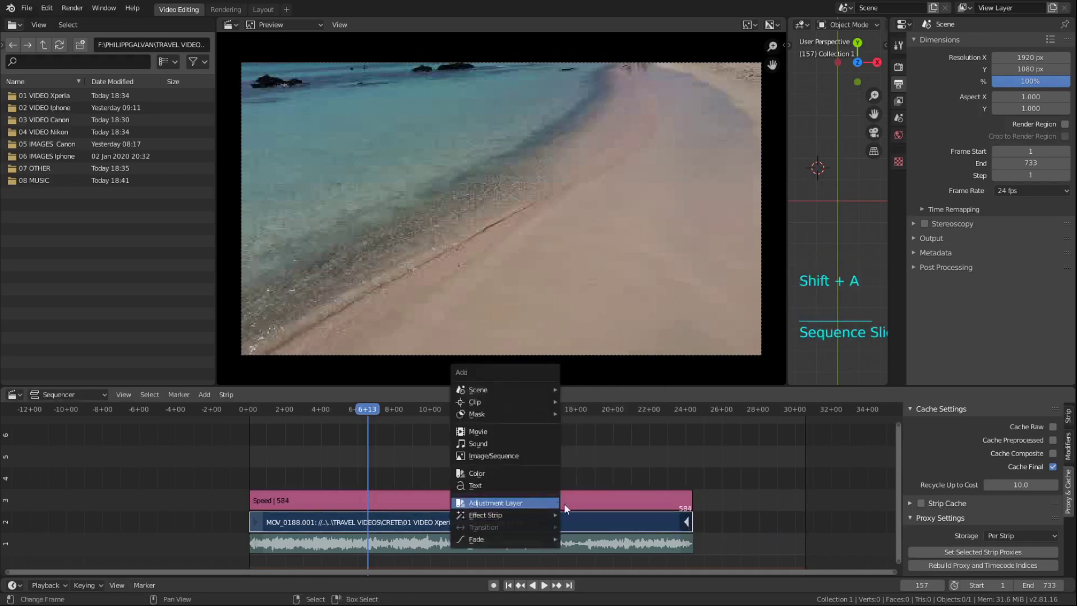
{"action": "mouse_move", "coordinate": [533, 513]}
{"action": "left_click", "coordinate": [599, 500]}
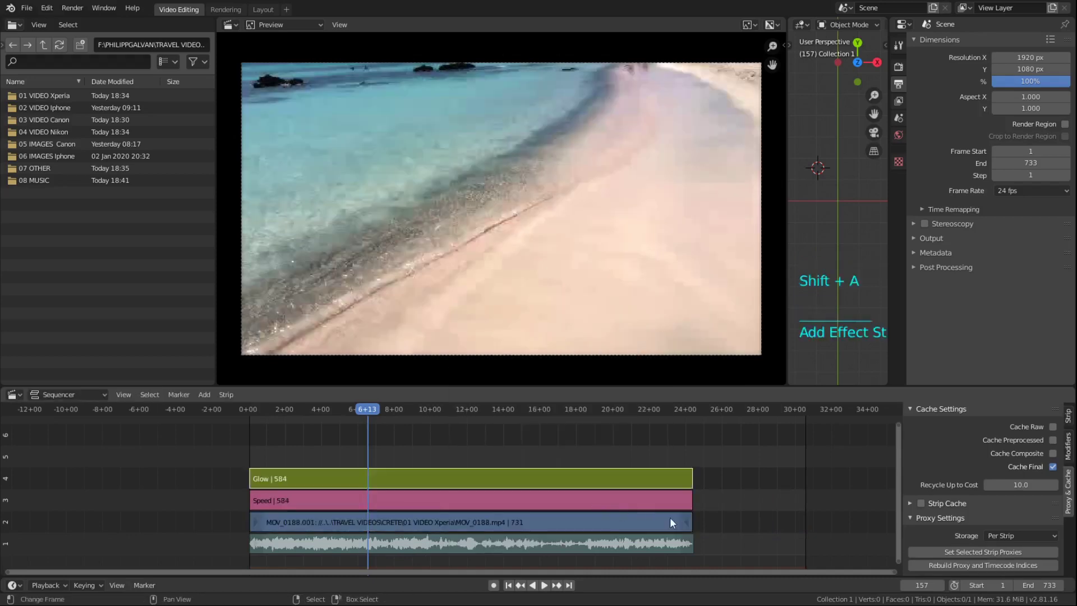
{"action": "key", "text": "space"}
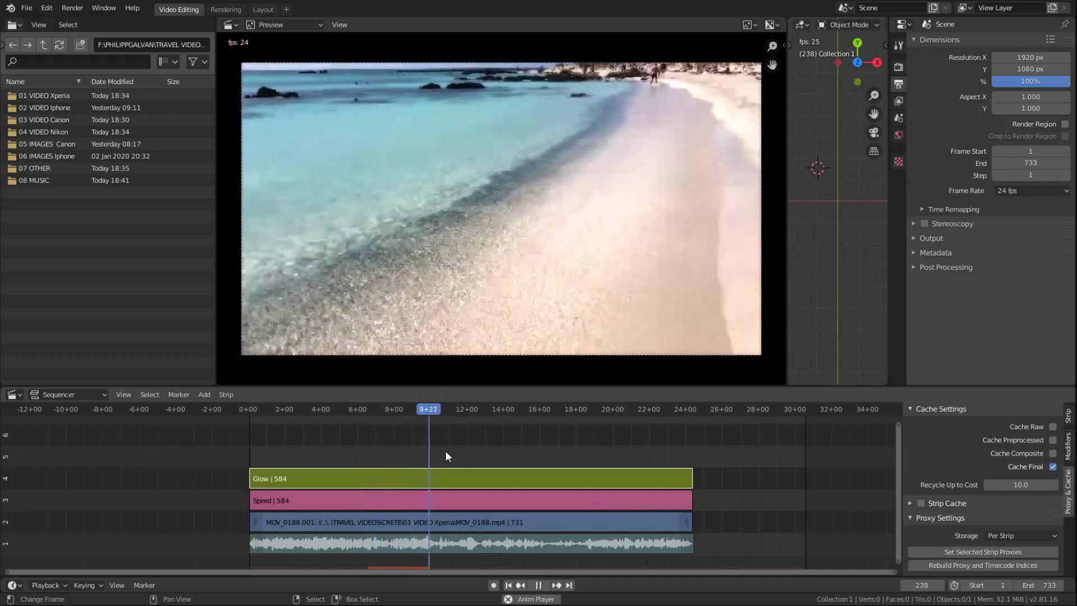
{"action": "key", "text": "space"}
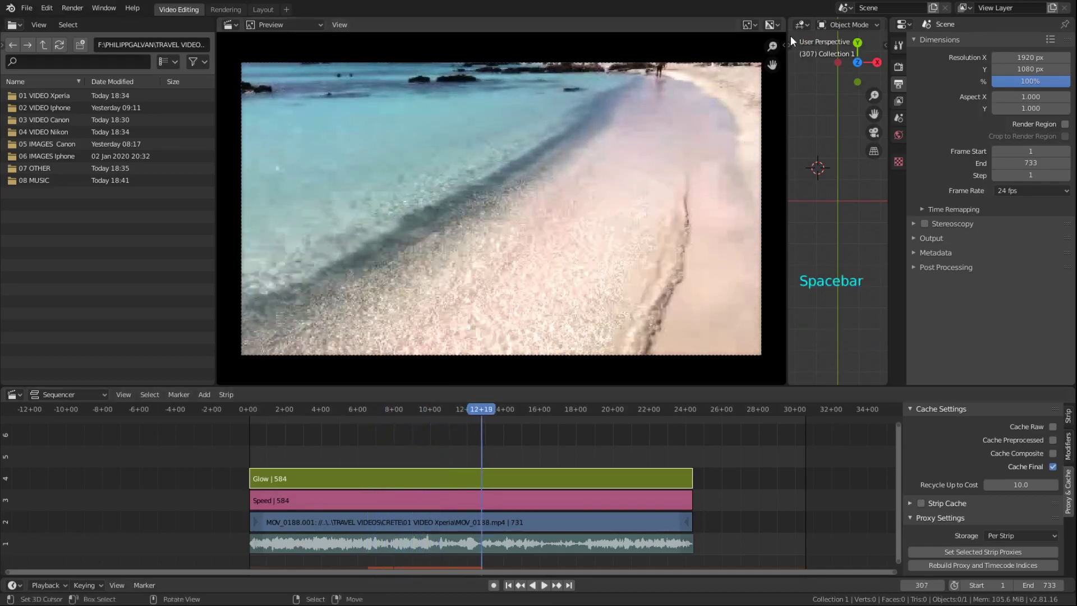
- Compare the glow in the preview at "No proxy, full render" and at "Proxy size 25%", and leave the size at 25%
{"action": "left_click", "coordinate": [784, 43]}
{"action": "left_click", "coordinate": [756, 98]}
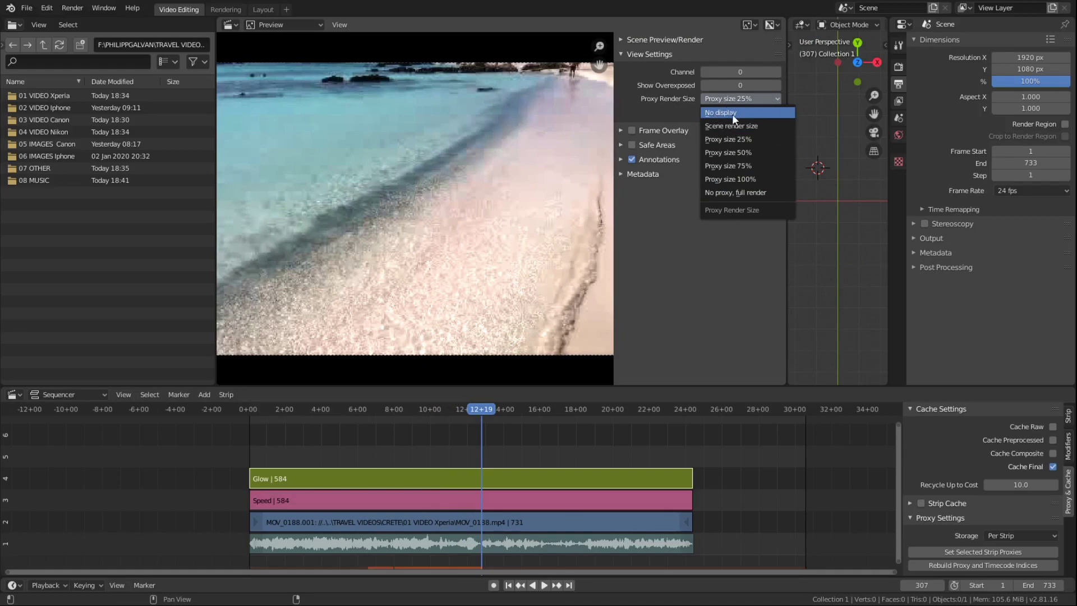
{"action": "left_click", "coordinate": [744, 194]}
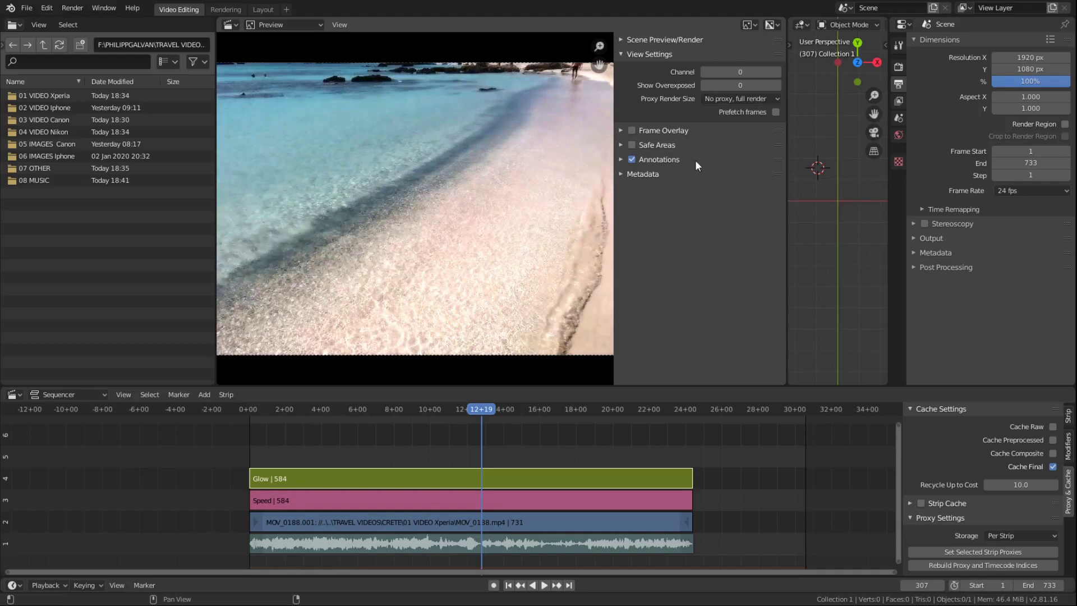
{"action": "left_click", "coordinate": [759, 99]}
{"action": "left_click", "coordinate": [738, 137]}
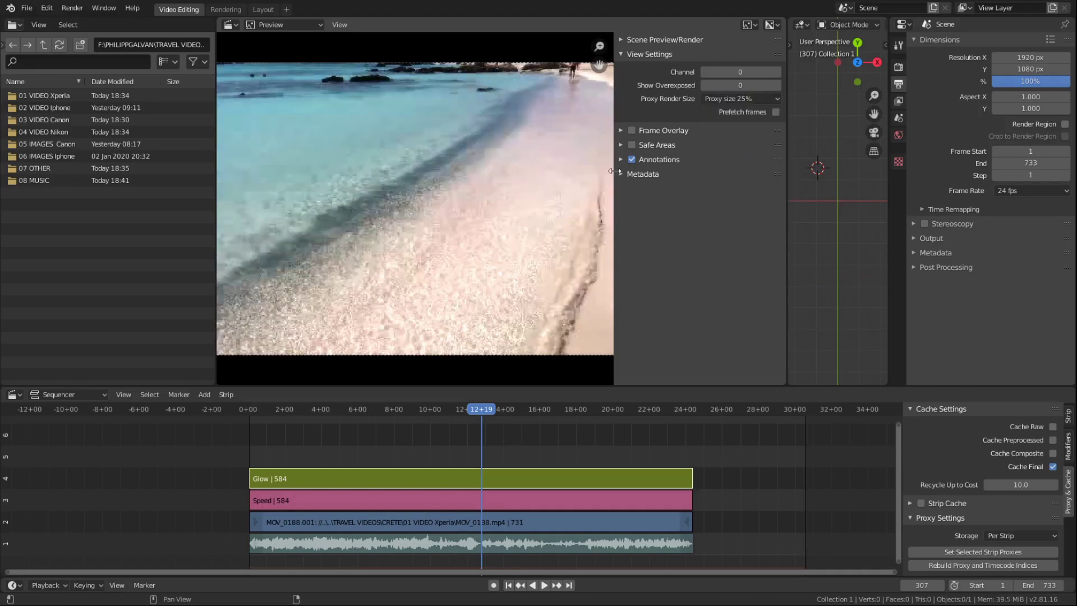
{"action": "left_click_drag", "start_coordinate": [614, 171], "coordinate": [777, 178]}
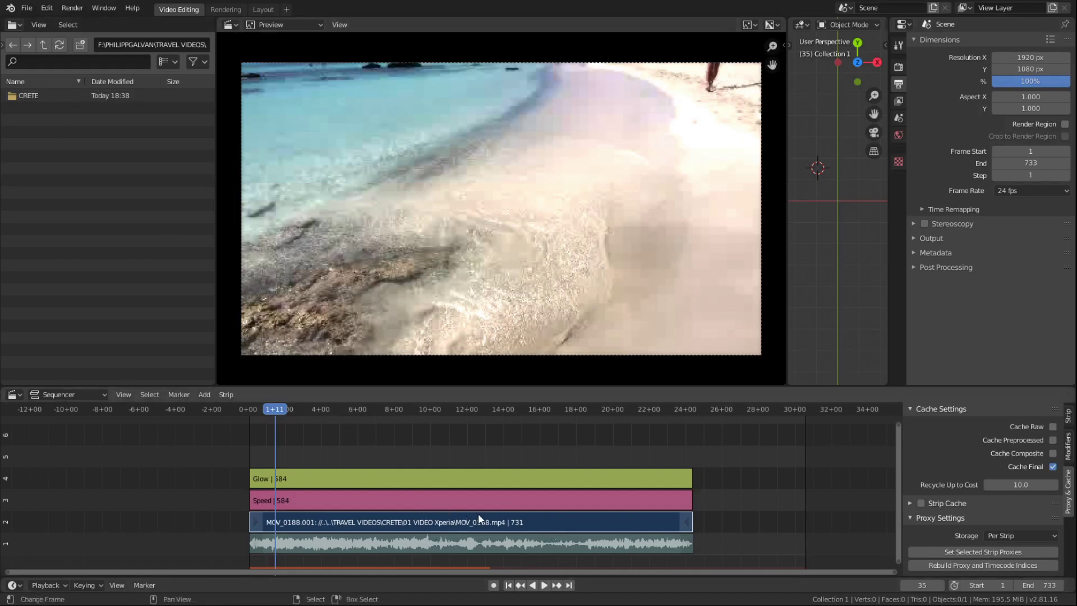
- Look into the generated proxy folder at CRETE, 01 VIDEO Xperia, BL_proxy, MOV_0188.mp4 in the file browser
{"action": "double_click", "coordinate": [27, 95]}
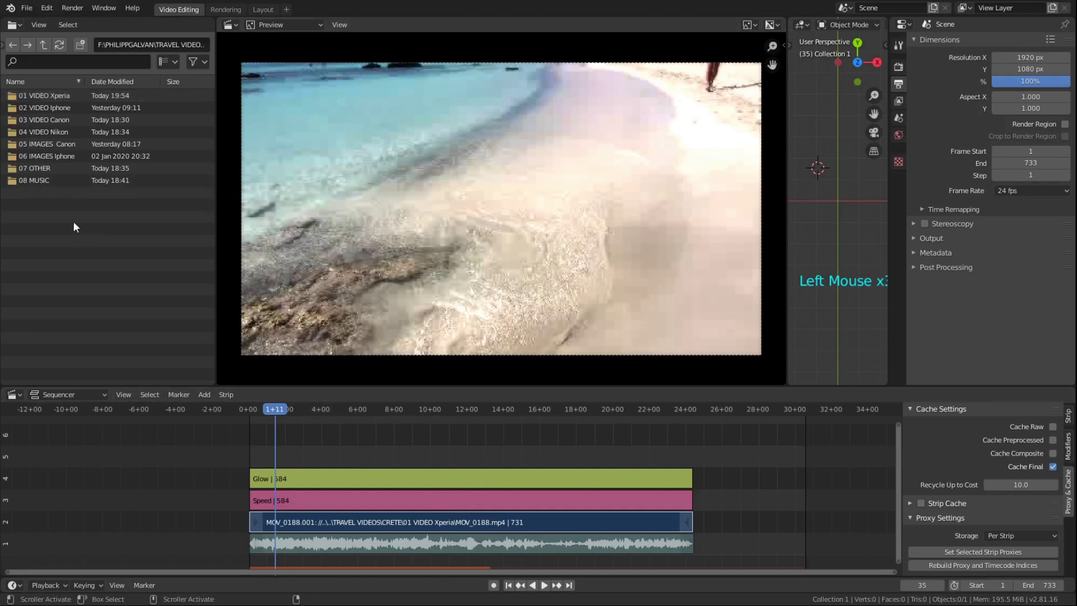
{"action": "double_click", "coordinate": [57, 95]}
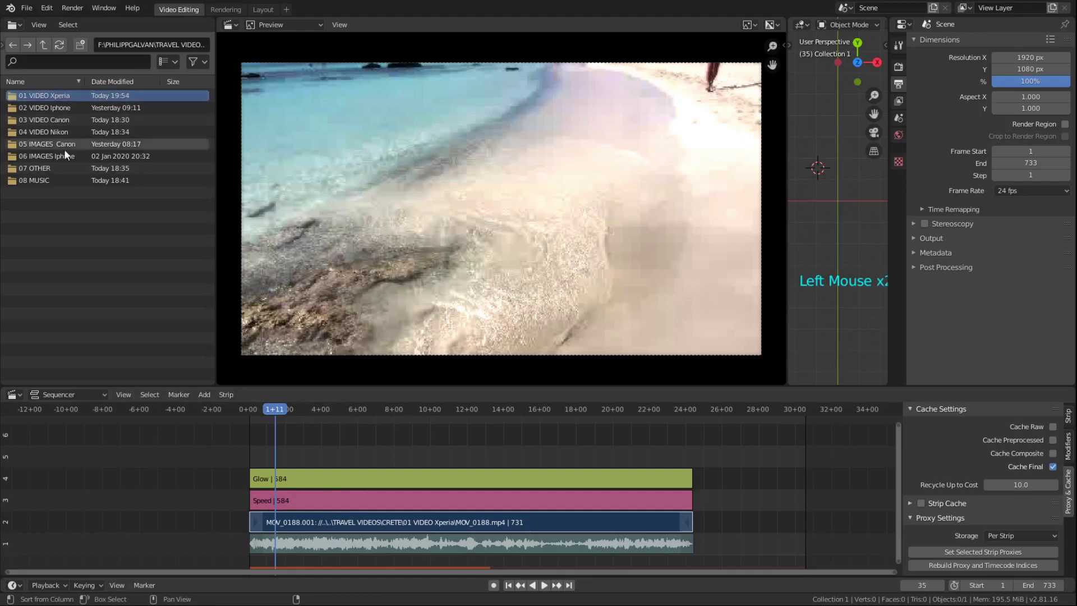
{"action": "left_click", "coordinate": [53, 94]}
{"action": "double_click", "coordinate": [49, 96]}
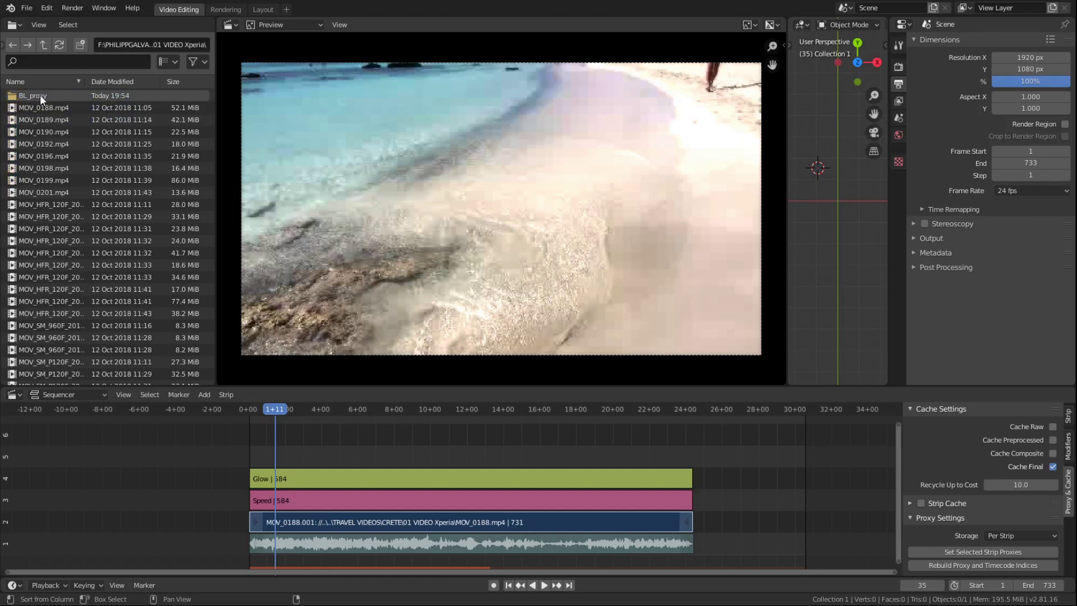
{"action": "double_click", "coordinate": [39, 96]}
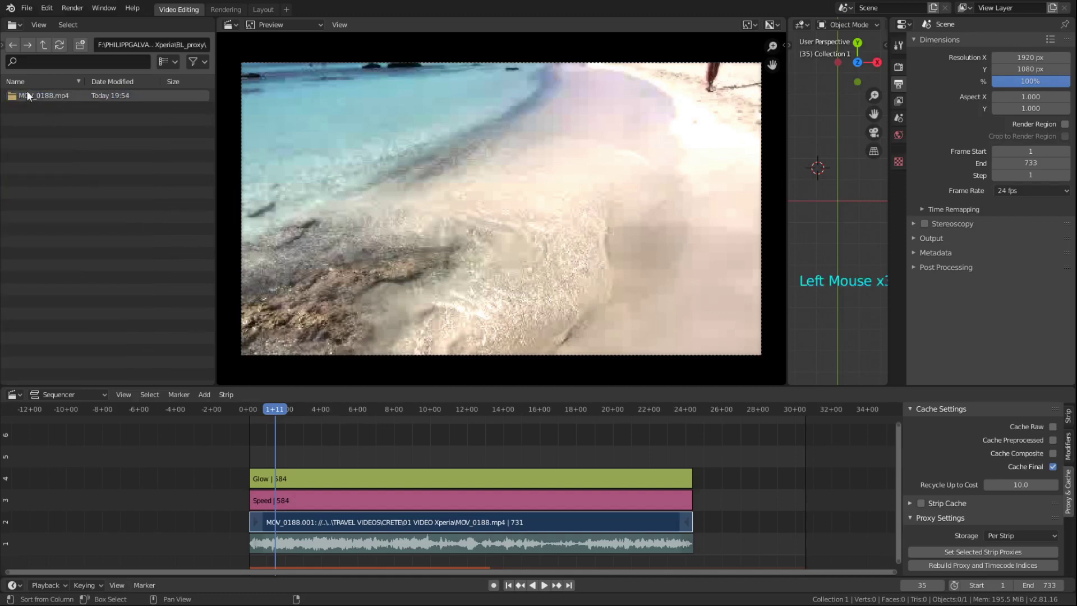
{"action": "double_click", "coordinate": [46, 94]}
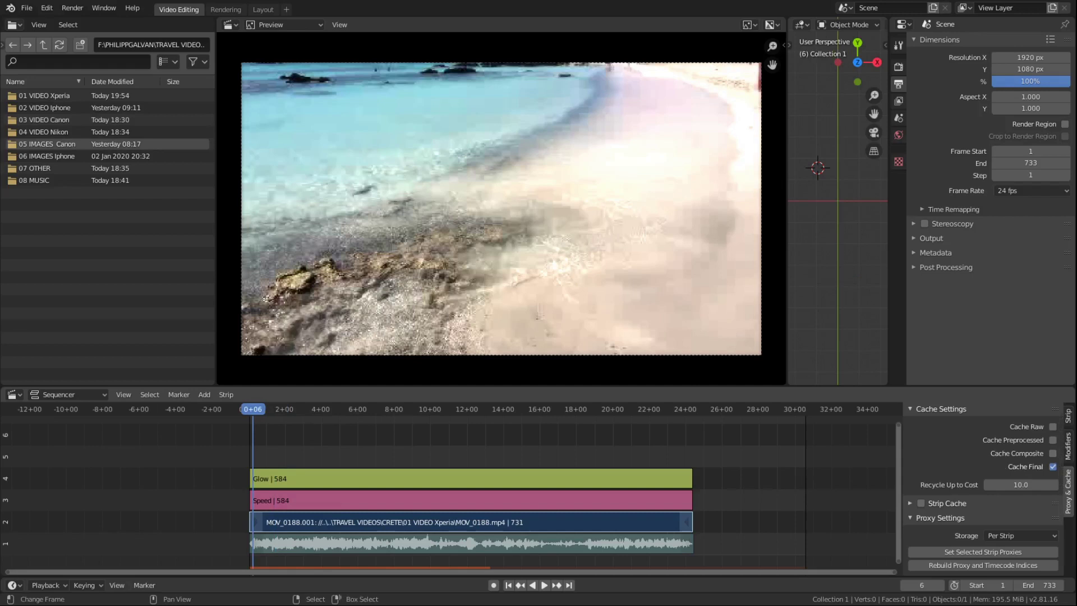
- Delete the Glow, Speed, MOV_0188 video and sound strips from the sequencer
{"action": "right_click", "coordinate": [389, 483]}
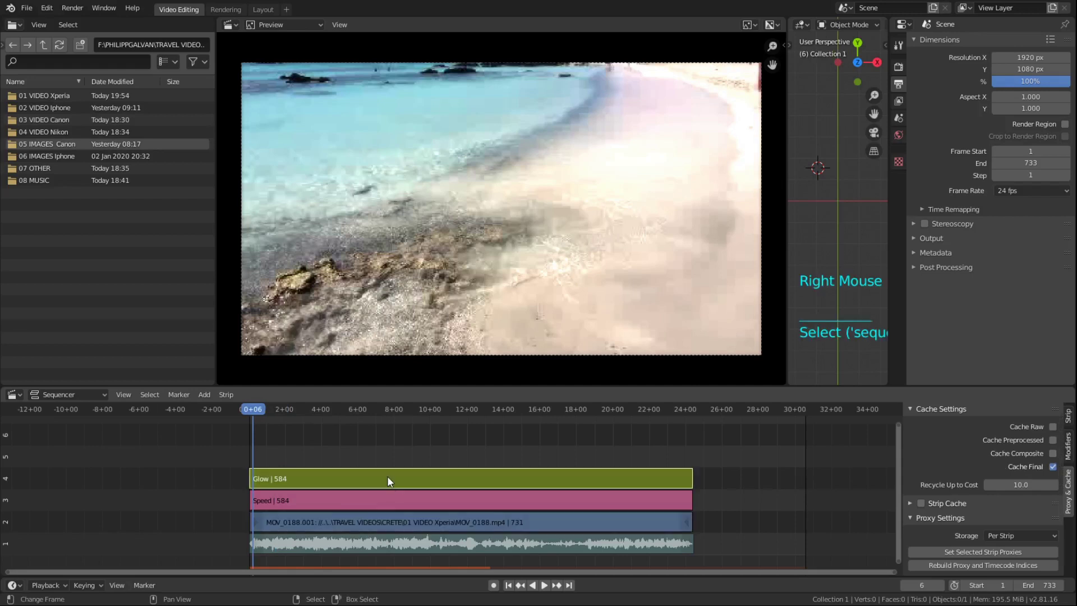
{"action": "right_click", "coordinate": [390, 503], "text": "shift"}
{"action": "right_click", "coordinate": [393, 522], "text": "shift"}
{"action": "right_click", "coordinate": [397, 542], "text": "shift"}
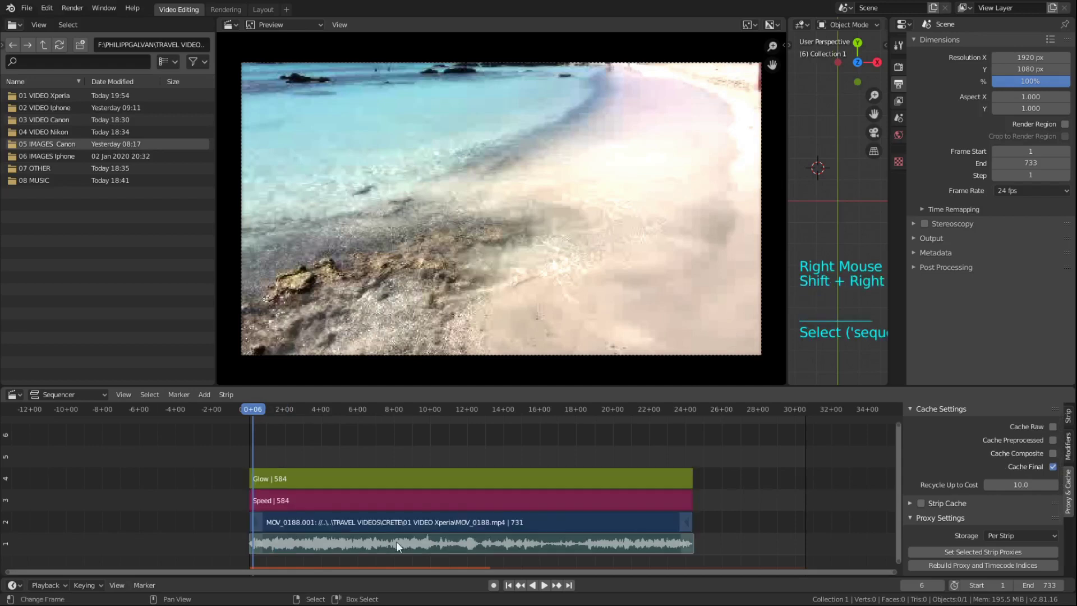
{"action": "key", "text": "x"}
{"action": "left_click", "coordinate": [396, 541]}
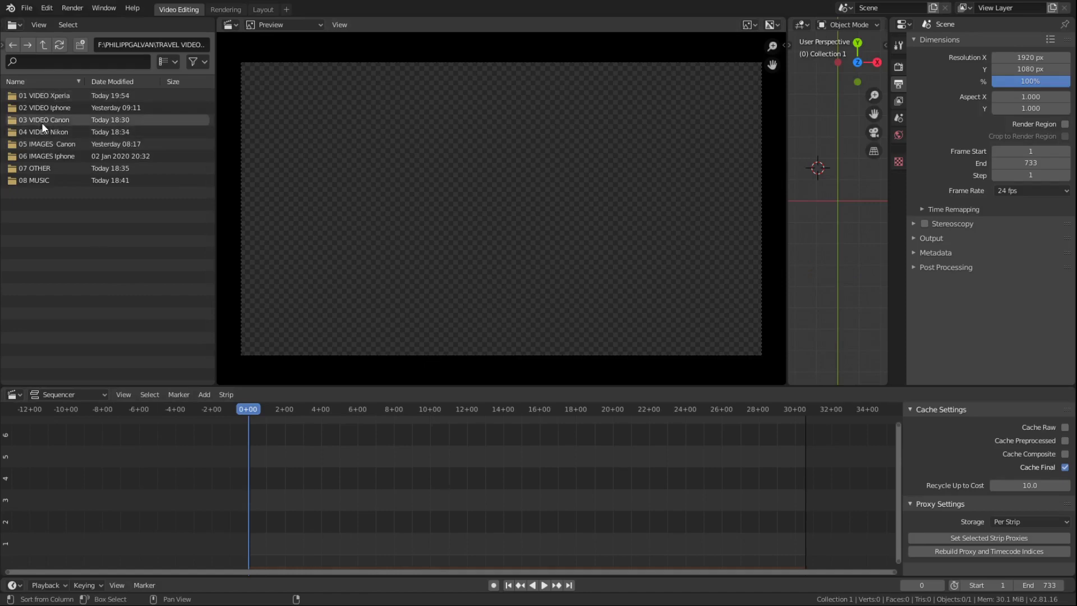
- Open the 01 VIDEO Xperia footage folder in the file browser
{"action": "double_click", "coordinate": [51, 99]}
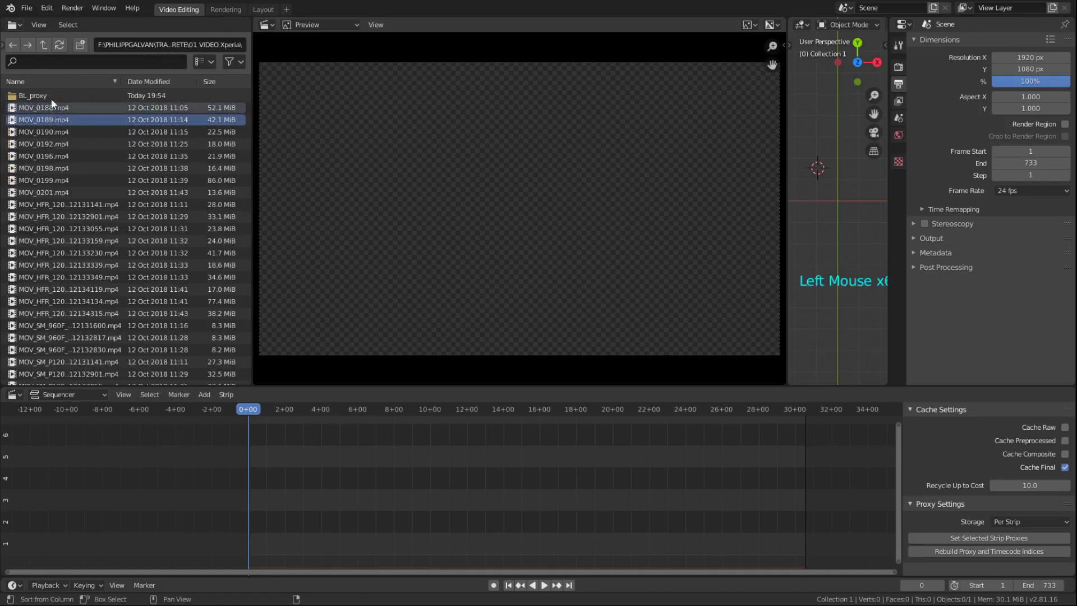
{"action": "left_click", "coordinate": [43, 45]}
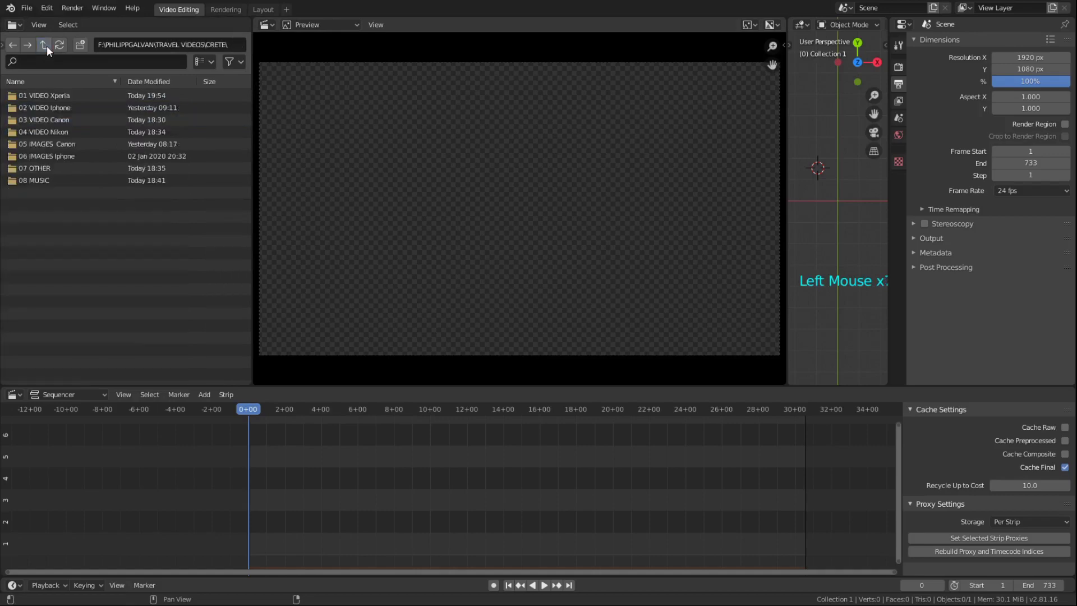
{"action": "double_click", "coordinate": [66, 97]}
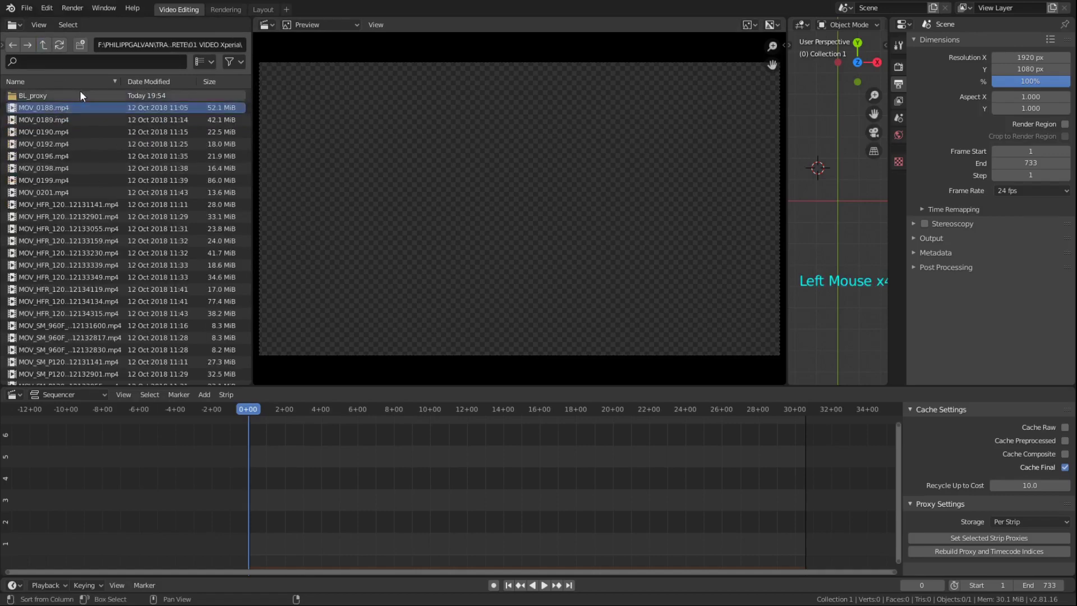
- Show the Xperia clips as thumbnails, and return the file browser to the vertical list
{"action": "left_click", "coordinate": [207, 61]}
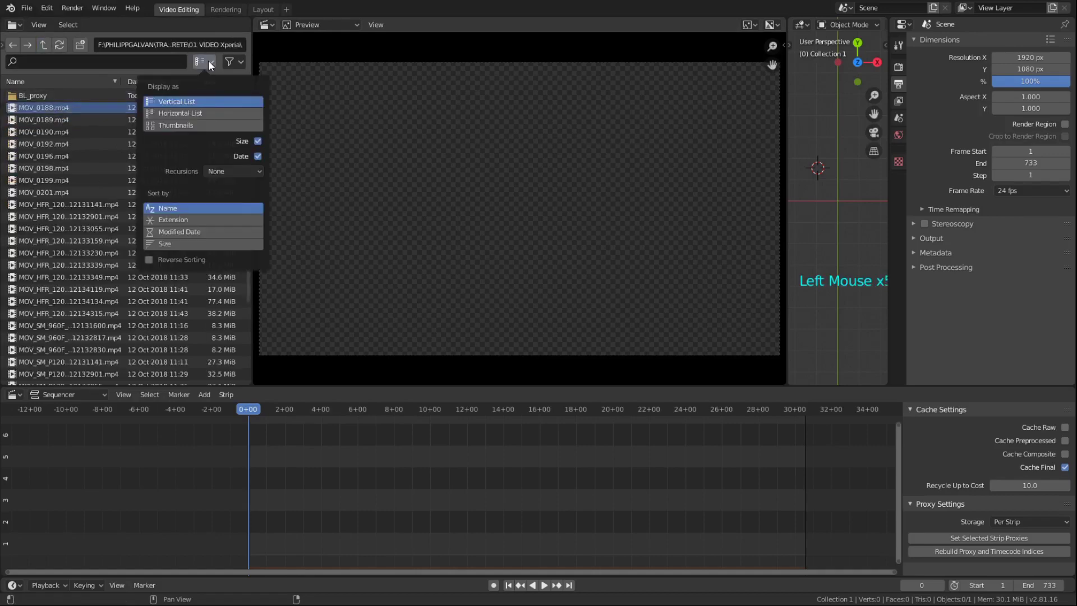
{"action": "left_click", "coordinate": [177, 111]}
{"action": "left_click", "coordinate": [183, 125]}
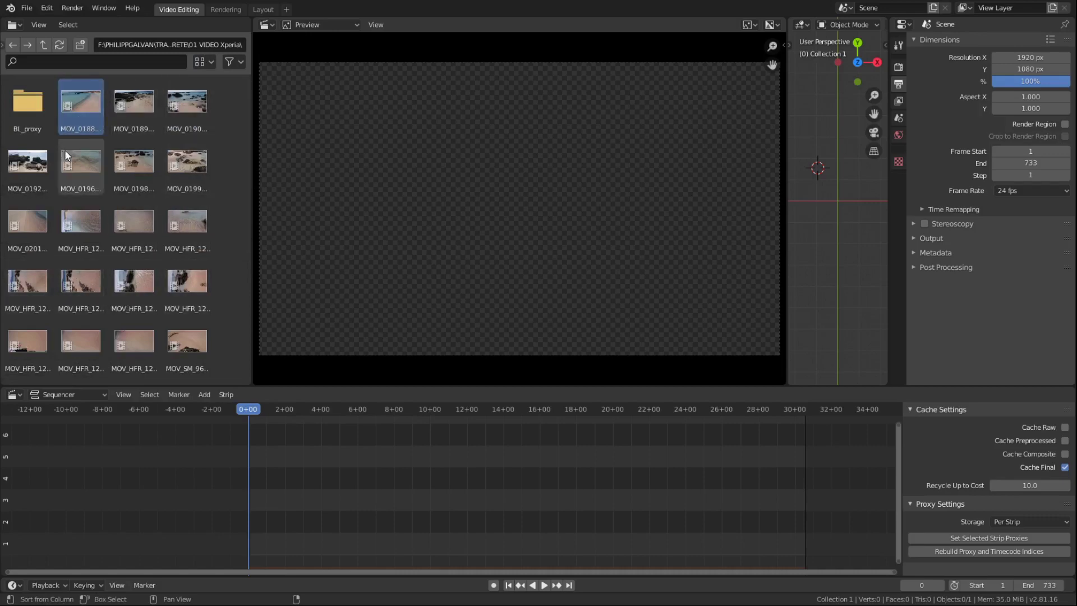
{"action": "left_click", "coordinate": [203, 62]}
{"action": "left_click", "coordinate": [183, 100]}
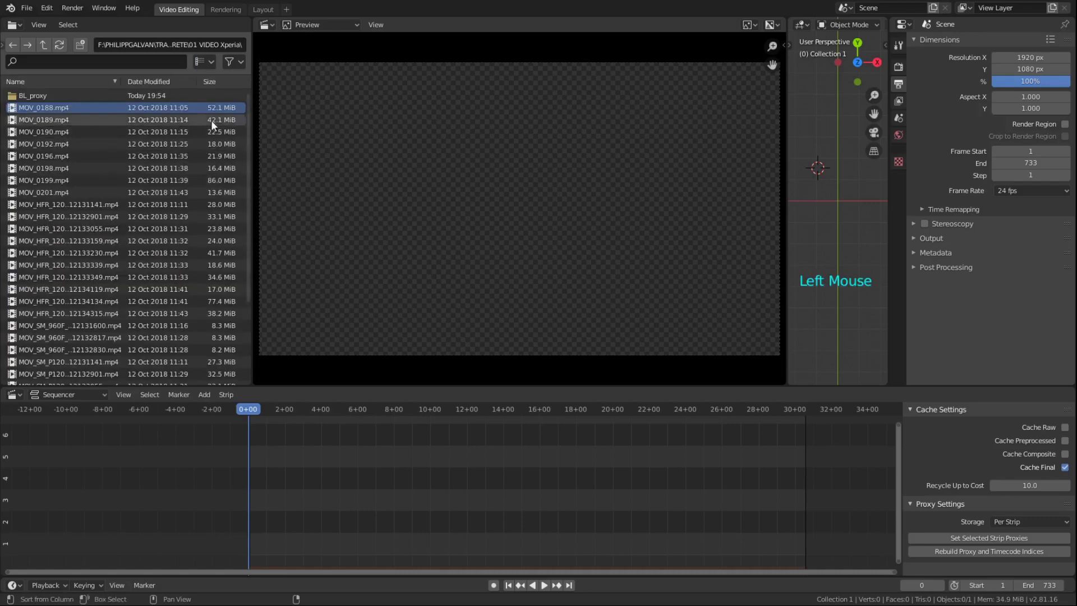
- Look through the list of Xperia clips and open the 02 VIDEO Iphone folder
{"action": "left_click_drag", "start_coordinate": [248, 251], "coordinate": [247, 341]}
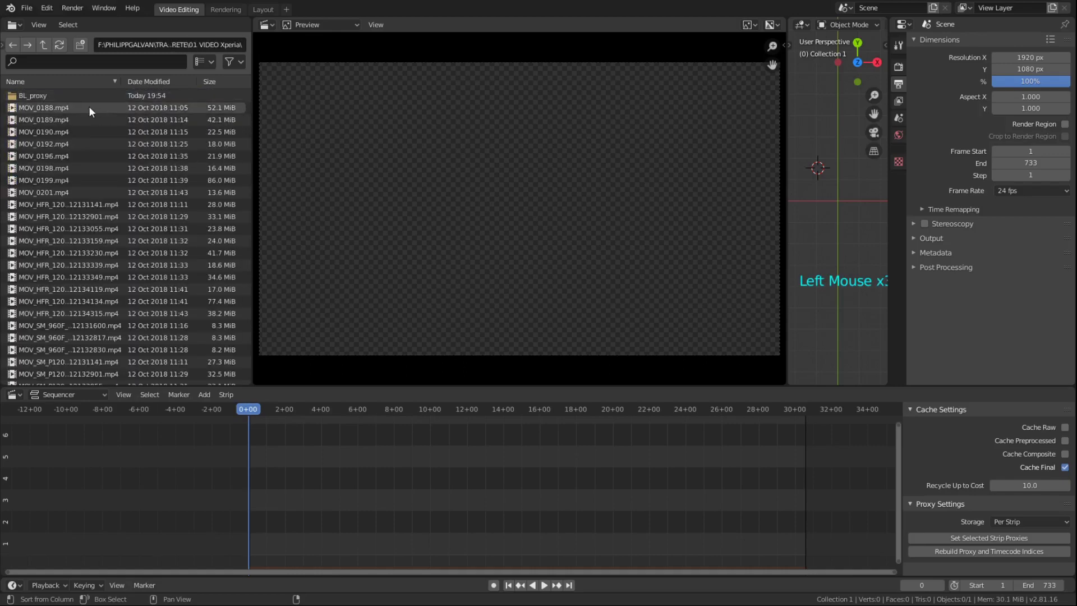
{"action": "scroll", "coordinate": [147, 227], "scroll_direction": "down", "scroll_amount": 5}
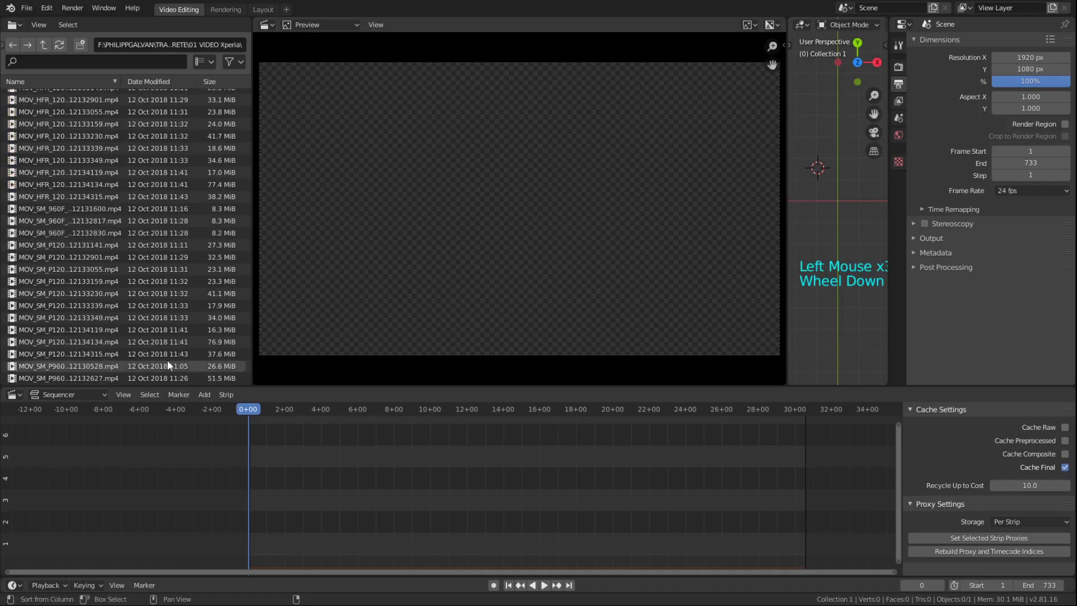
{"action": "scroll", "coordinate": [143, 369], "scroll_direction": "up", "scroll_amount": 2}
{"action": "scroll", "coordinate": [143, 362], "scroll_direction": "up", "scroll_amount": 9}
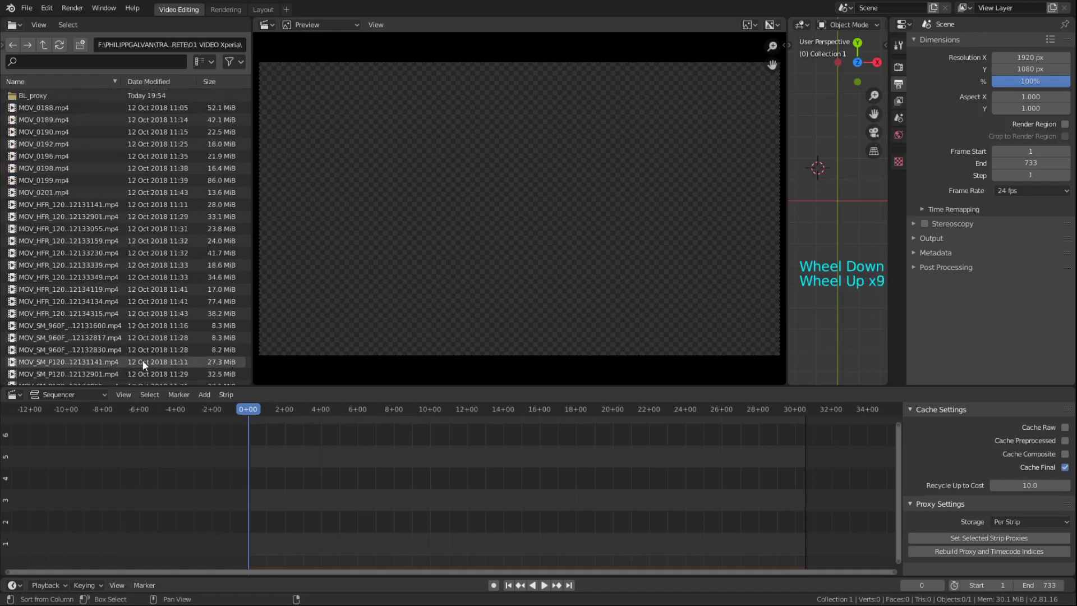
{"action": "left_click", "coordinate": [42, 45]}
{"action": "left_click", "coordinate": [49, 107]}
{"action": "double_click", "coordinate": [49, 106]}
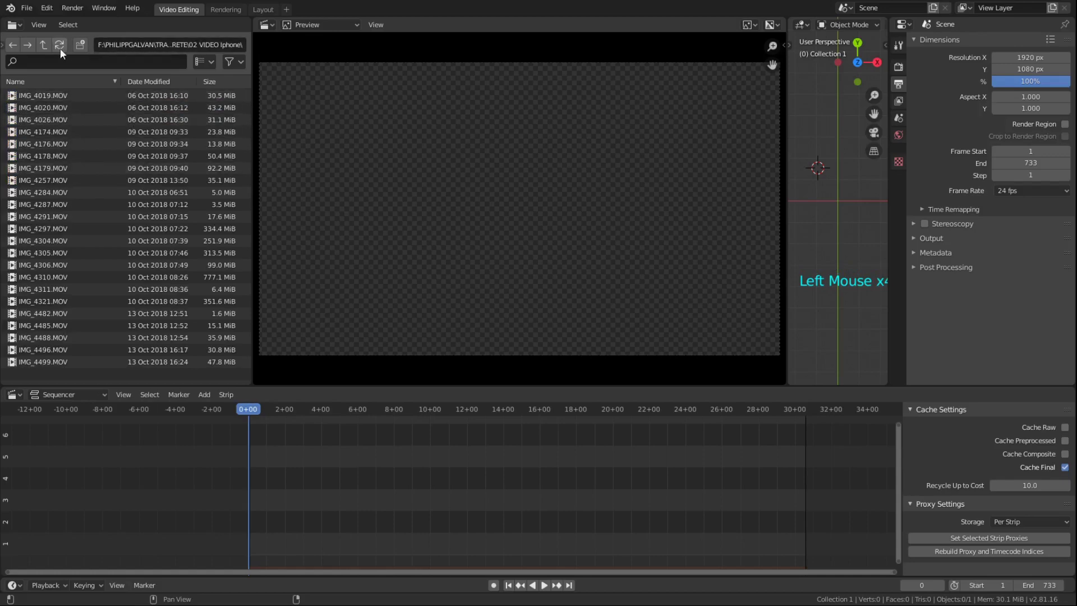
- Open the 03 VIDEO Canon folder and look through its list of clips
{"action": "left_click", "coordinate": [42, 45]}
{"action": "left_click", "coordinate": [58, 118]}
{"action": "double_click", "coordinate": [58, 118]}
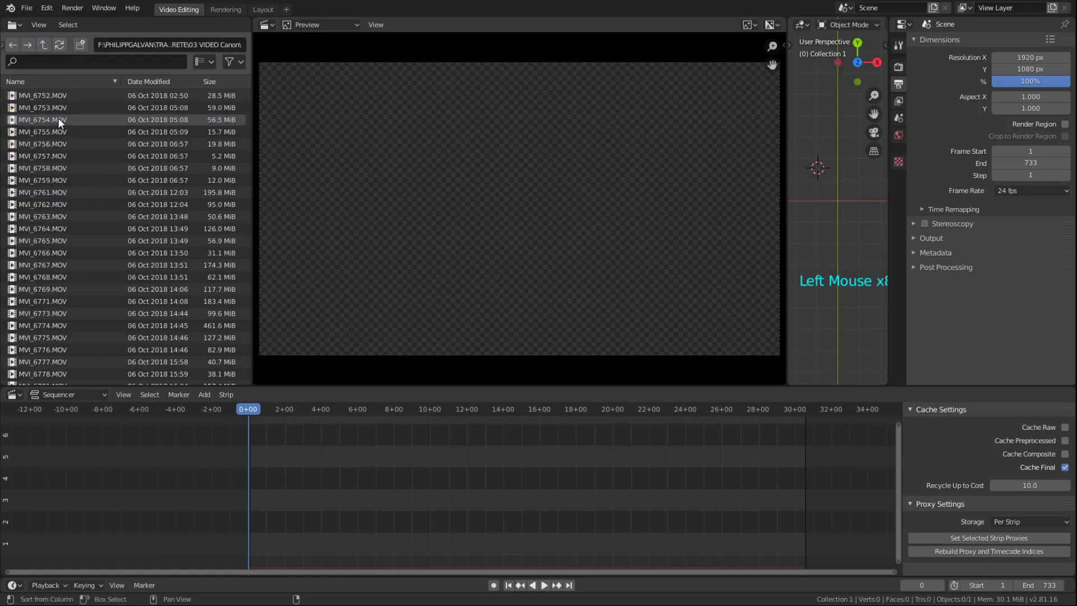
{"action": "scroll", "coordinate": [149, 212], "scroll_direction": "down", "scroll_amount": 1}
{"action": "scroll", "coordinate": [156, 220], "scroll_direction": "up", "scroll_amount": 11}
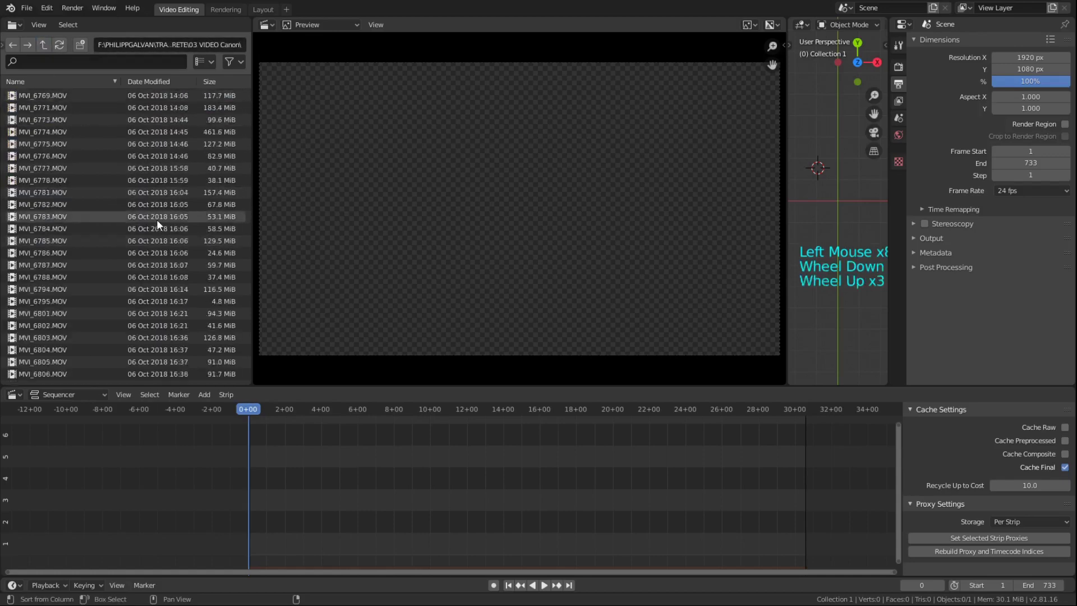
{"action": "scroll", "coordinate": [159, 219], "scroll_direction": "up", "scroll_amount": 9}
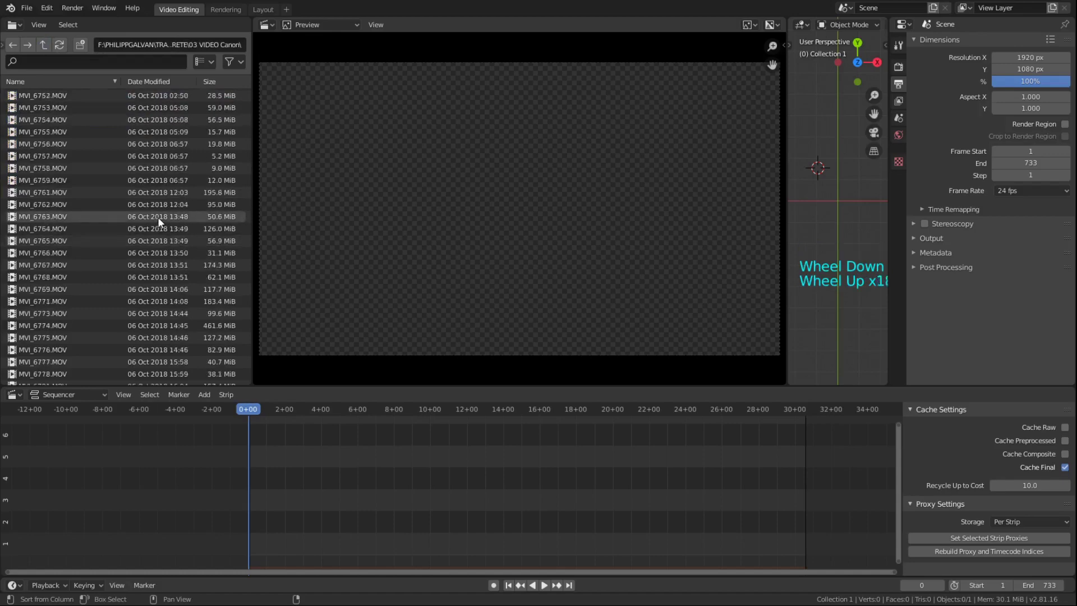
- Try to place MVI_6752.MOV from the Canon folder into the sequencer
{"action": "left_click", "coordinate": [161, 96]}
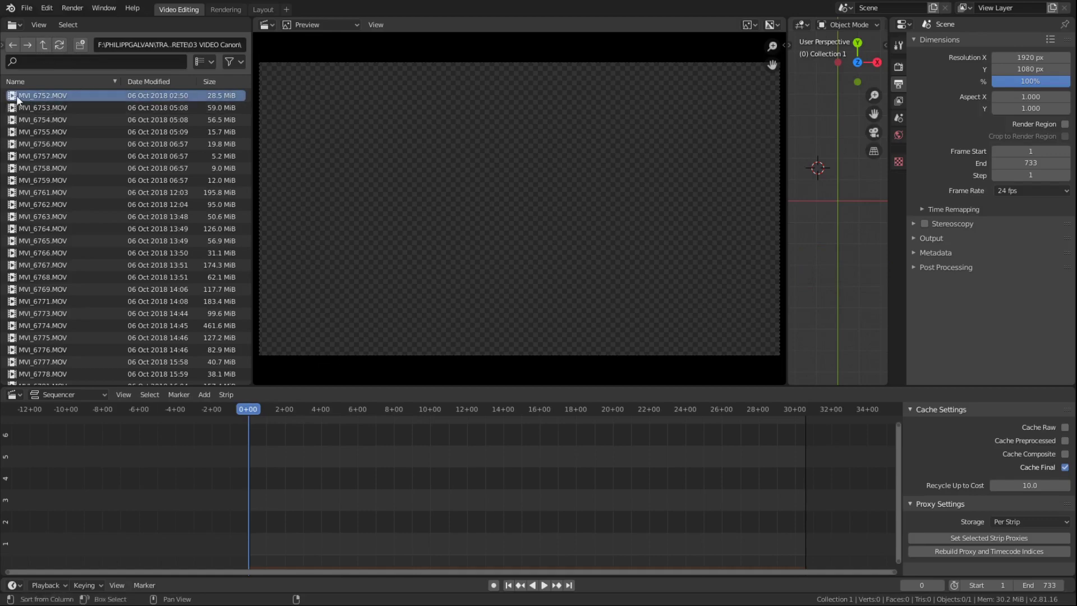
{"action": "left_click_drag", "start_coordinate": [16, 99], "coordinate": [283, 497]}
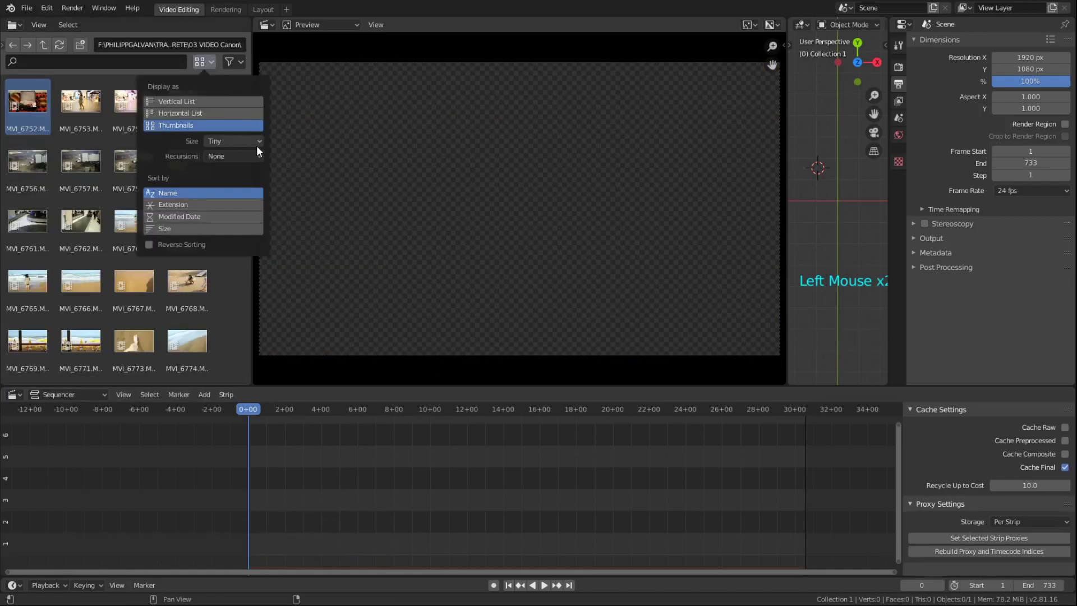
- Set the file browser's thumbnail size to Large and look through the Canon clips
{"action": "left_click", "coordinate": [257, 145]}
{"action": "left_click", "coordinate": [237, 179]}
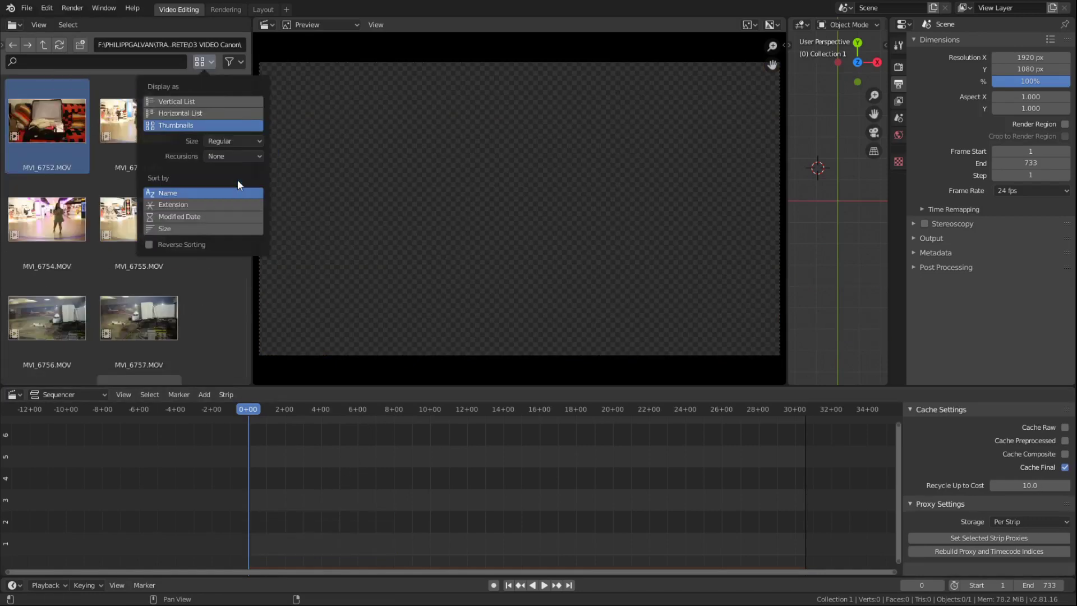
{"action": "left_click", "coordinate": [257, 138]}
{"action": "left_click", "coordinate": [235, 194]}
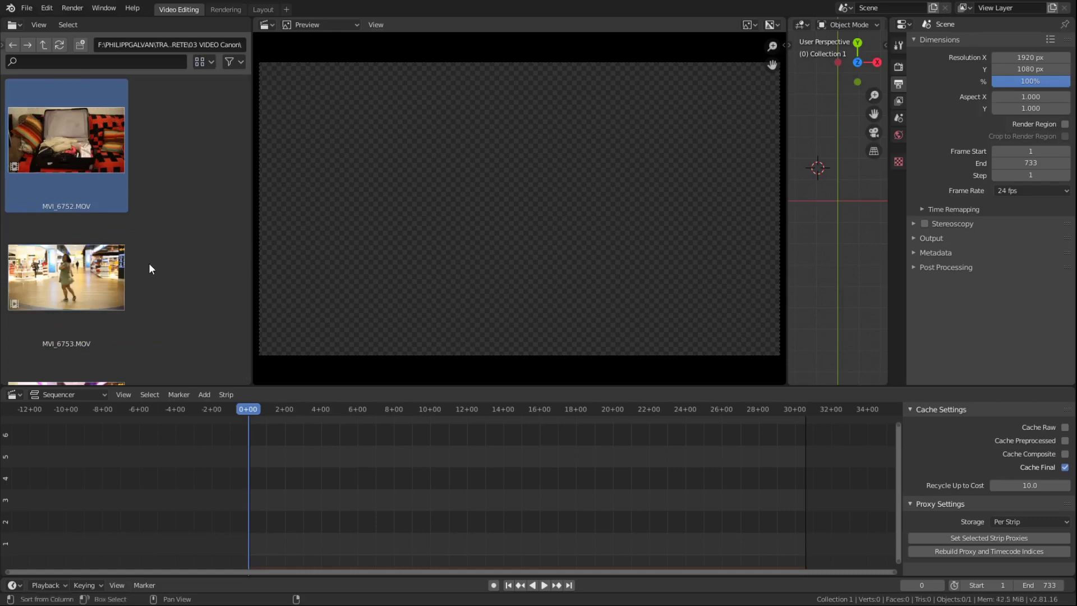
{"action": "scroll", "coordinate": [137, 258], "scroll_direction": "down", "scroll_amount": 7}
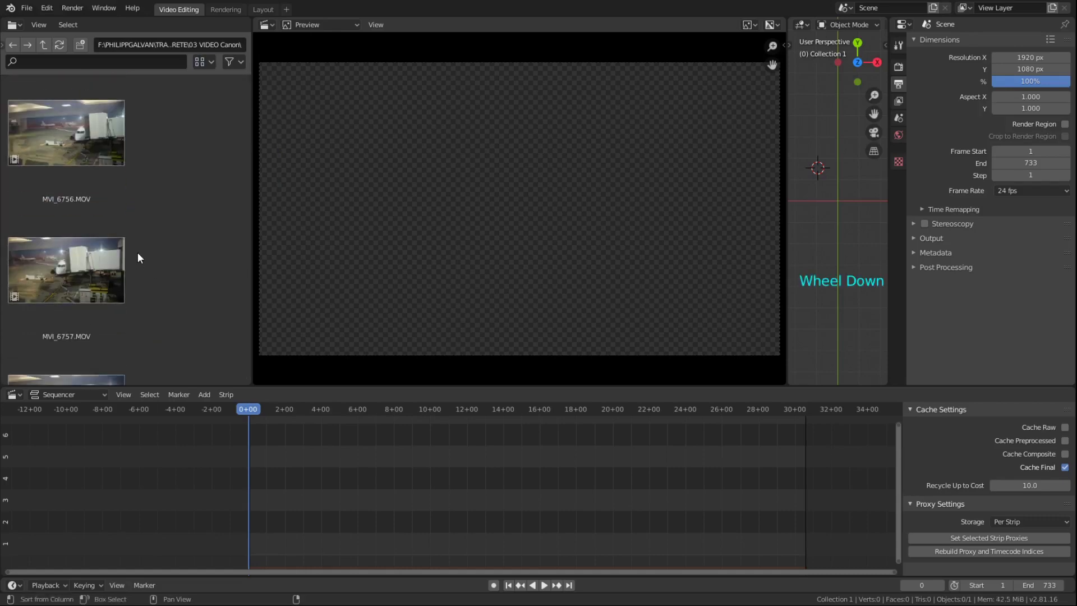
{"action": "scroll", "coordinate": [140, 257], "scroll_direction": "up", "scroll_amount": 2}
{"action": "scroll", "coordinate": [141, 257], "scroll_direction": "down", "scroll_amount": 1}
{"action": "scroll", "coordinate": [140, 256], "scroll_direction": "up", "scroll_amount": 3}
{"action": "scroll", "coordinate": [139, 251], "scroll_direction": "up", "scroll_amount": 3}
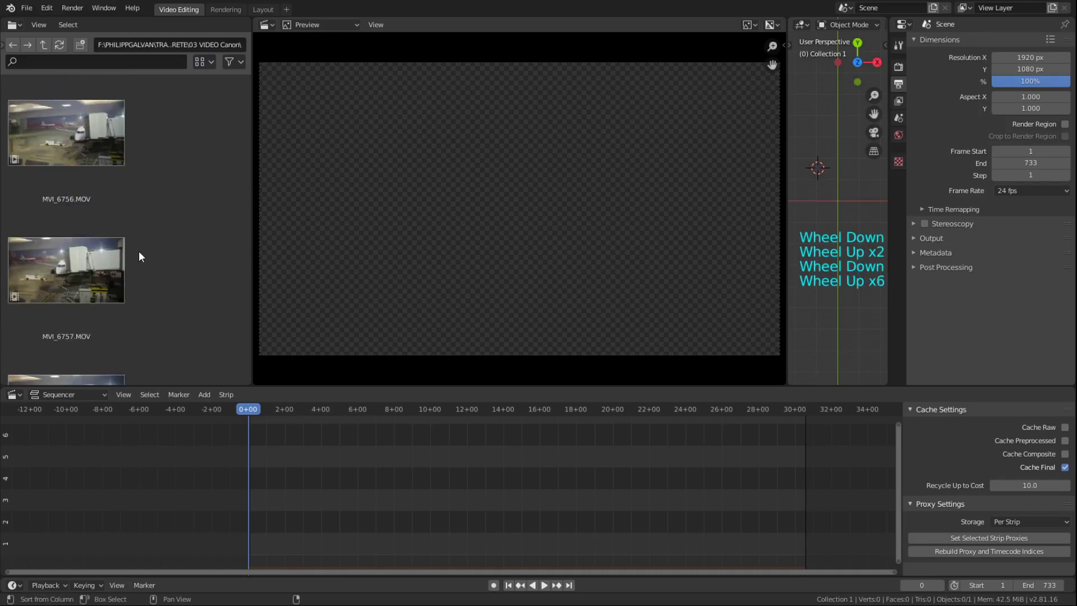
- Look through the large thumbnails of the Canon clips from MVI_6756.MOV past MVI_6766.MOV
{"action": "left_click", "coordinate": [75, 147]}
{"action": "scroll", "coordinate": [147, 186], "scroll_direction": "down", "scroll_amount": 12}
{"action": "left_click", "coordinate": [106, 199]}
{"action": "scroll", "coordinate": [108, 197], "scroll_direction": "down", "scroll_amount": 8}
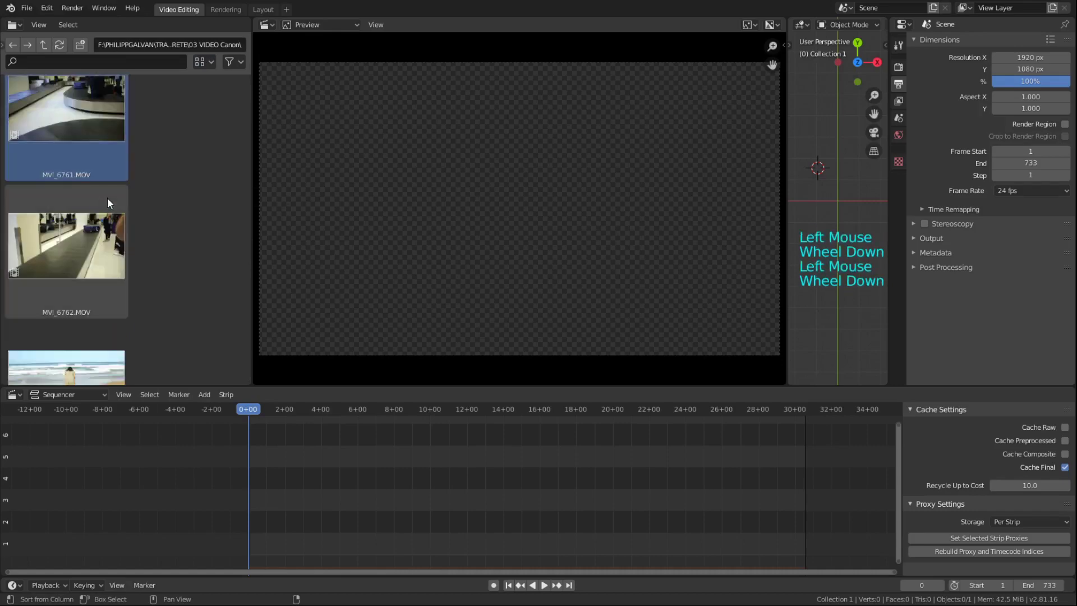
{"action": "scroll", "coordinate": [107, 197], "scroll_direction": "down", "scroll_amount": 8}
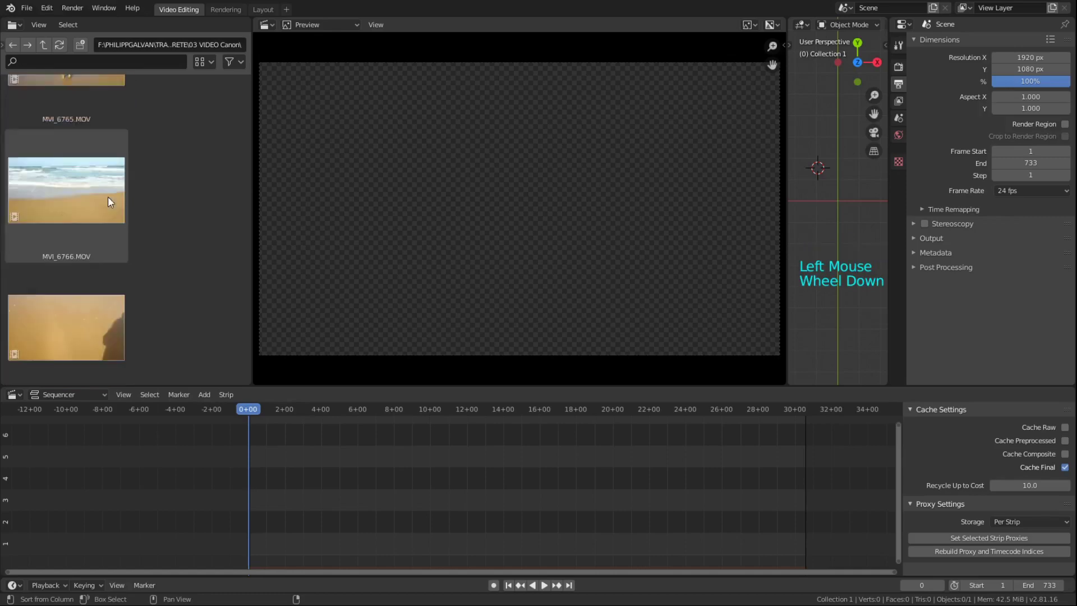
{"action": "scroll", "coordinate": [116, 215], "scroll_direction": "down", "scroll_amount": 5}
{"action": "scroll", "coordinate": [116, 215], "scroll_direction": "up", "scroll_amount": 4}
{"action": "scroll", "coordinate": [162, 216], "scroll_direction": "up", "scroll_amount": 5}
{"action": "scroll", "coordinate": [162, 217], "scroll_direction": "up", "scroll_amount": 3}
{"action": "scroll", "coordinate": [163, 215], "scroll_direction": "down", "scroll_amount": 1}
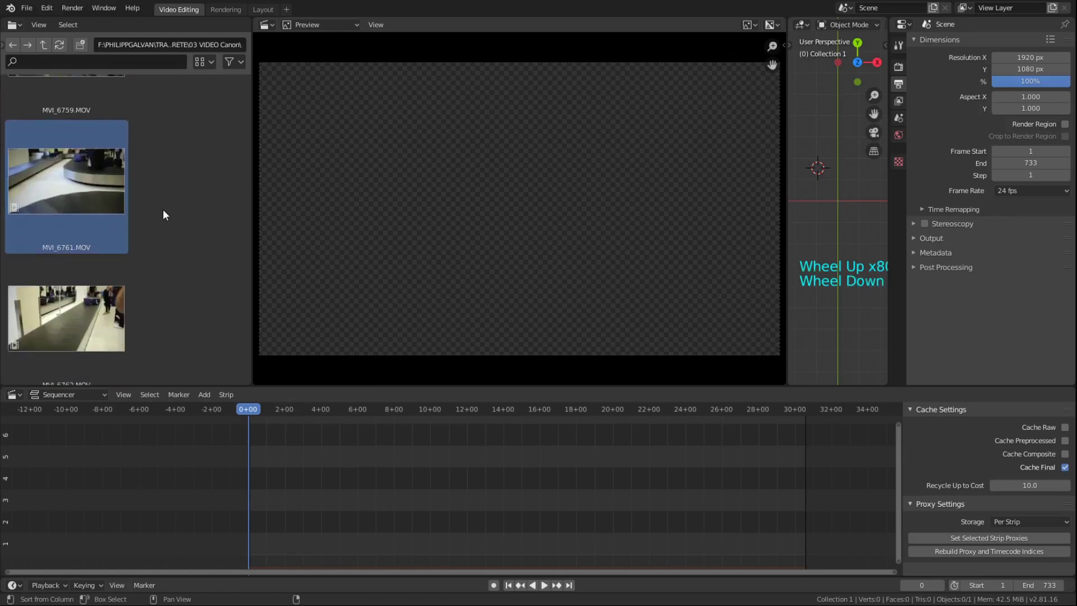
{"action": "scroll", "coordinate": [162, 215], "scroll_direction": "up", "scroll_amount": 1}
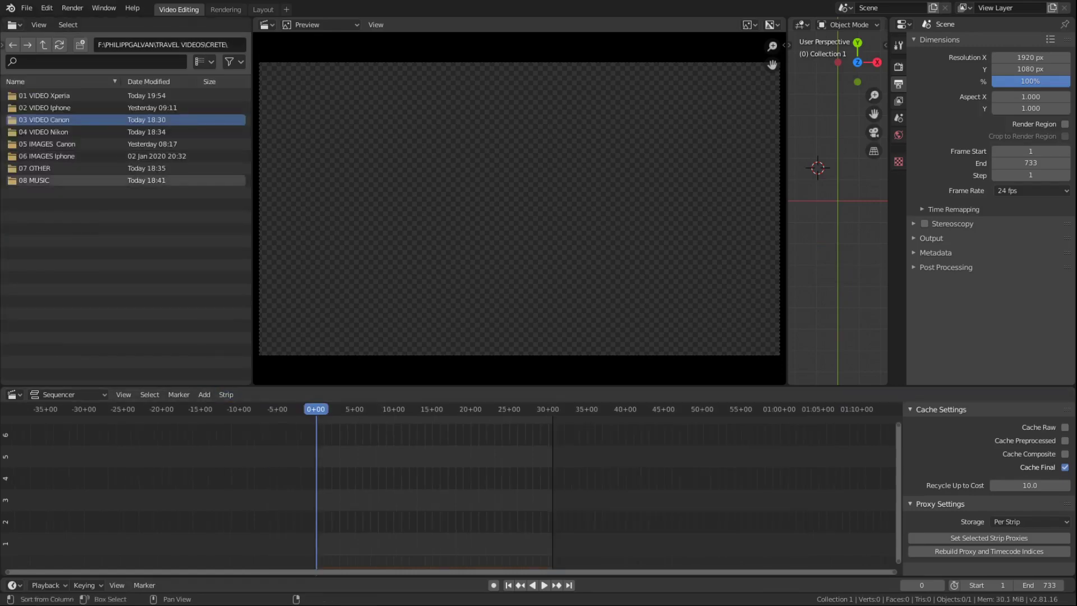
- Open the 08 MUSIC folder and place 03_Belly full of Butterflies_Mix.wav on channel 1 at the start of the sequencer timeline
{"action": "double_click", "coordinate": [35, 181]}
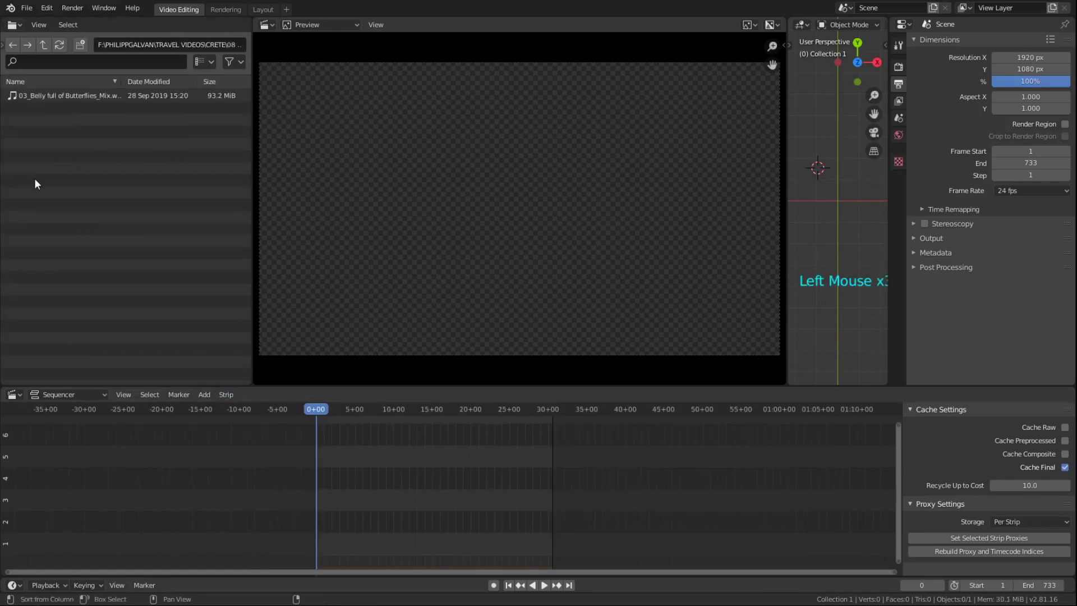
{"action": "left_click", "coordinate": [46, 95]}
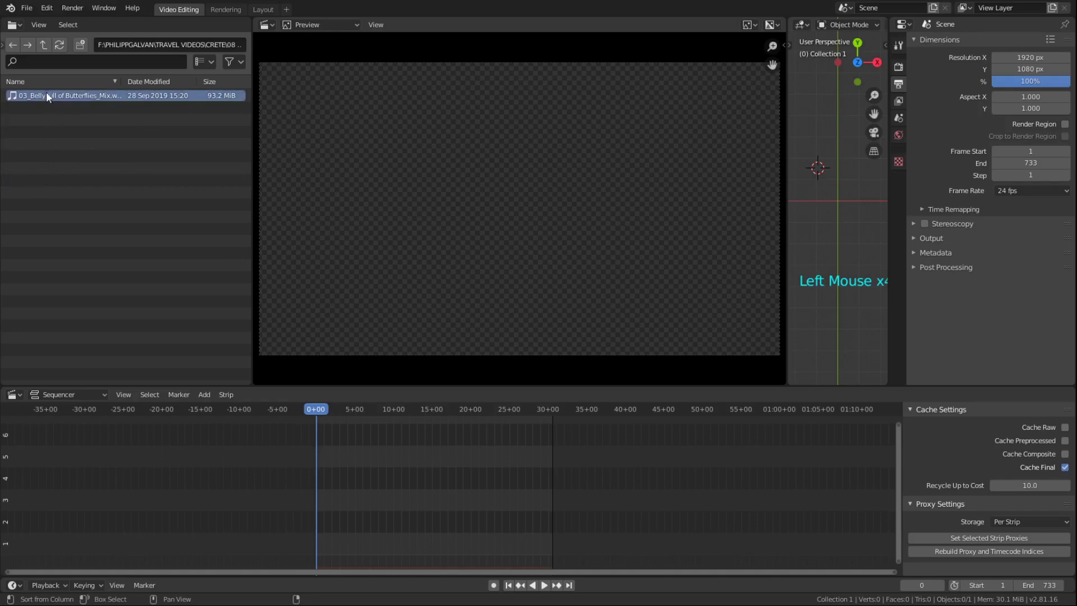
{"action": "left_click", "coordinate": [12, 96]}
{"action": "left_click_drag", "start_coordinate": [12, 99], "coordinate": [341, 543]}
{"action": "key", "text": "g"}
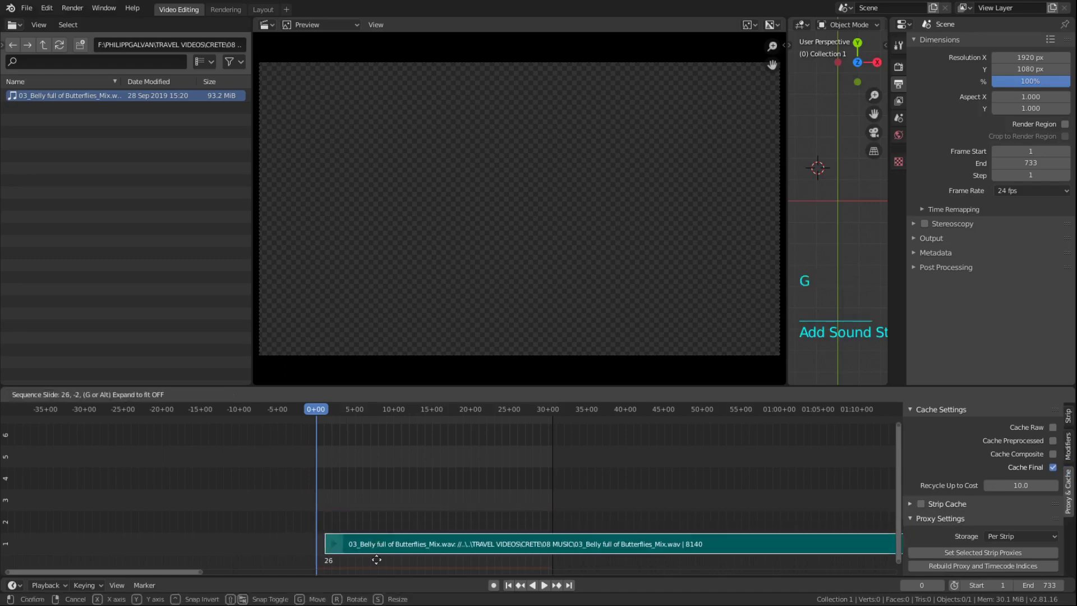
{"action": "left_click", "coordinate": [361, 416]}
- Extend the scene's end frame to 8144 to cover the full length of the music strip
{"action": "scroll", "coordinate": [391, 498], "scroll_direction": "down", "scroll_amount": 2}
{"action": "scroll", "coordinate": [416, 499], "scroll_direction": "down", "scroll_amount": 12}
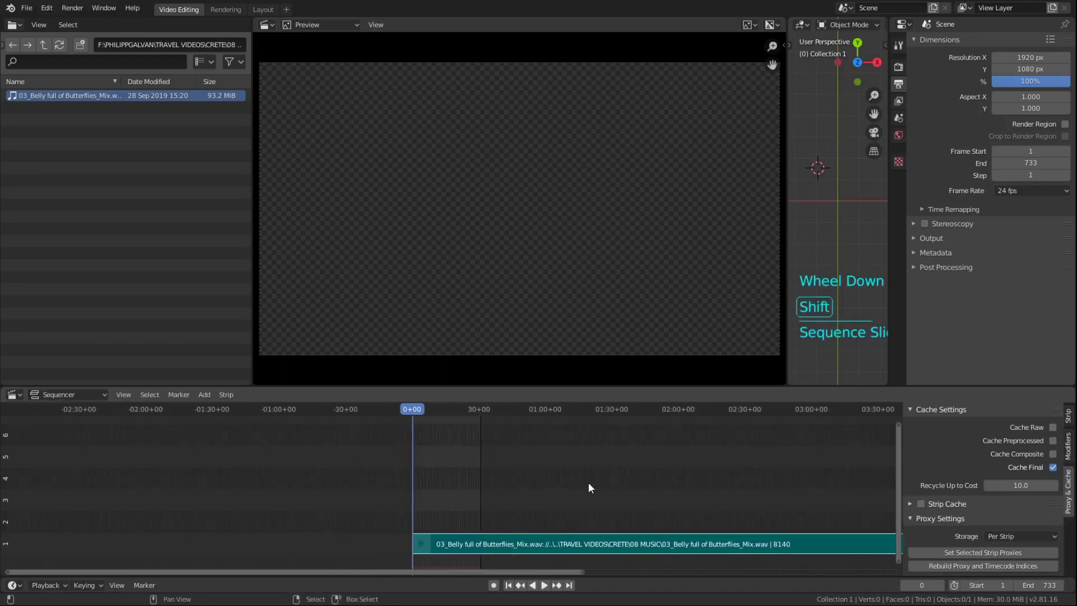
{"action": "middle_click_drag", "start_coordinate": [549, 478], "coordinate": [433, 463], "text": "shift"}
{"action": "scroll", "coordinate": [434, 466], "scroll_direction": "down", "scroll_amount": 4}
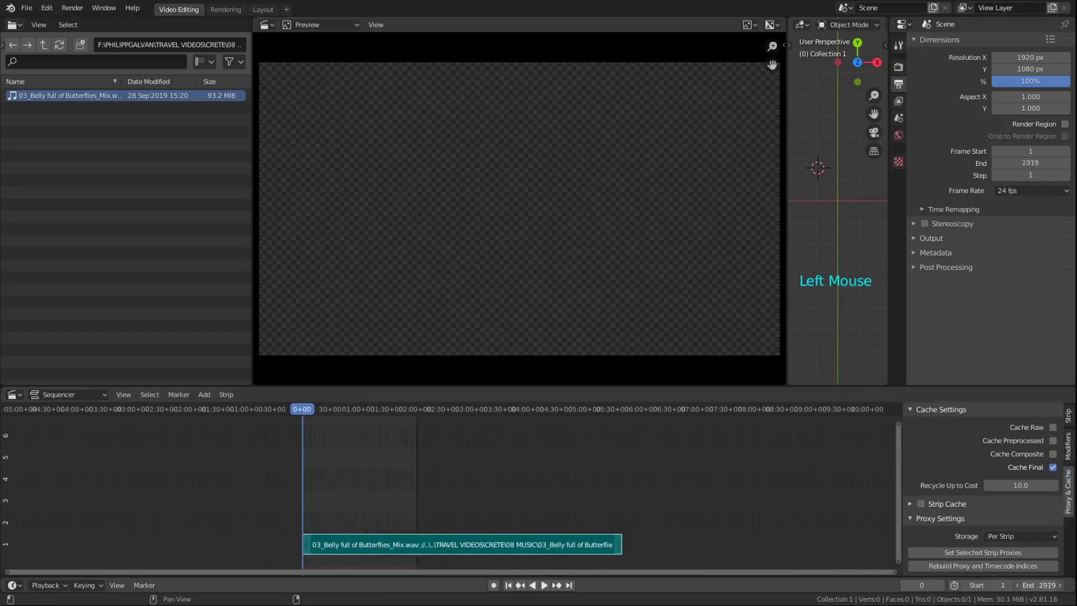
{"action": "left_click_drag", "start_coordinate": [1066, 585], "coordinate": [1074, 585]}
{"action": "scroll", "coordinate": [441, 498], "scroll_direction": "up", "scroll_amount": 10}
{"action": "middle_click_drag", "start_coordinate": [441, 498], "coordinate": [474, 498], "text": "shift"}
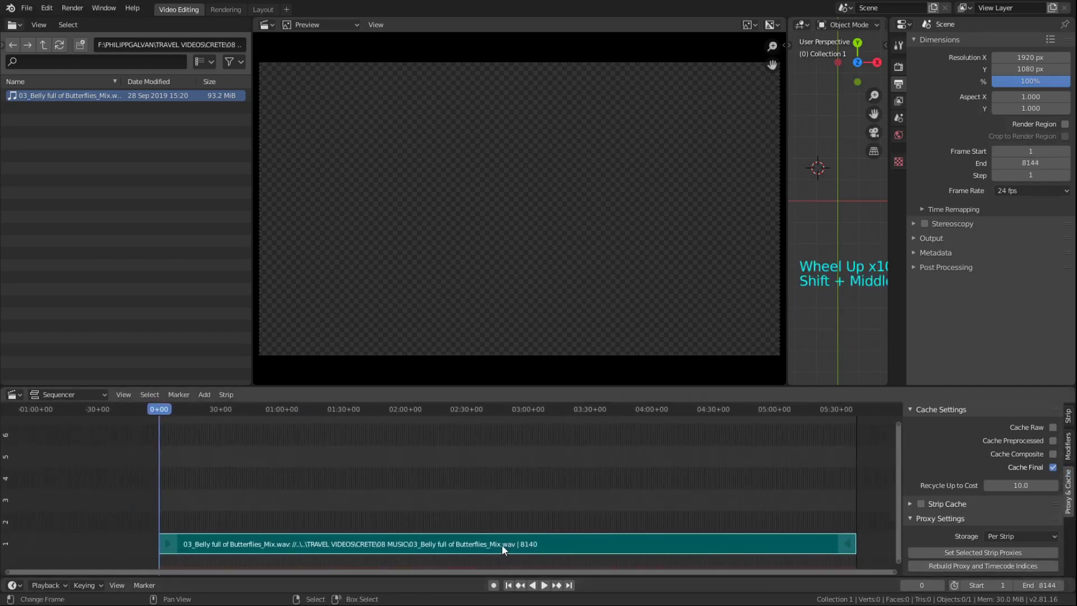
- Start timeline playback and turn on Display Waveform for the music strip
{"action": "key", "text": "space"}
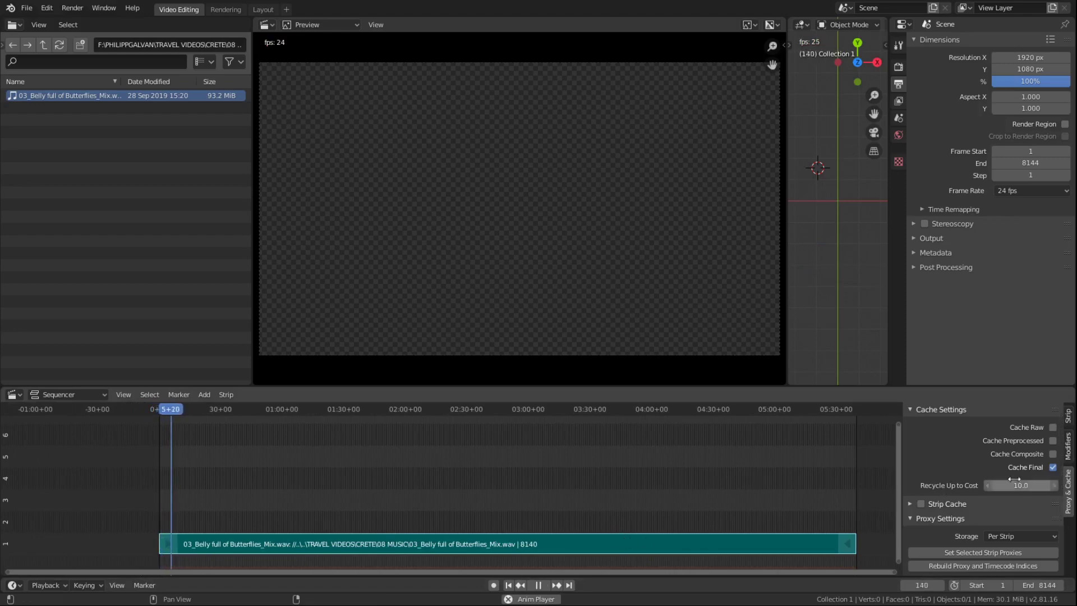
{"action": "left_click", "coordinate": [1068, 416]}
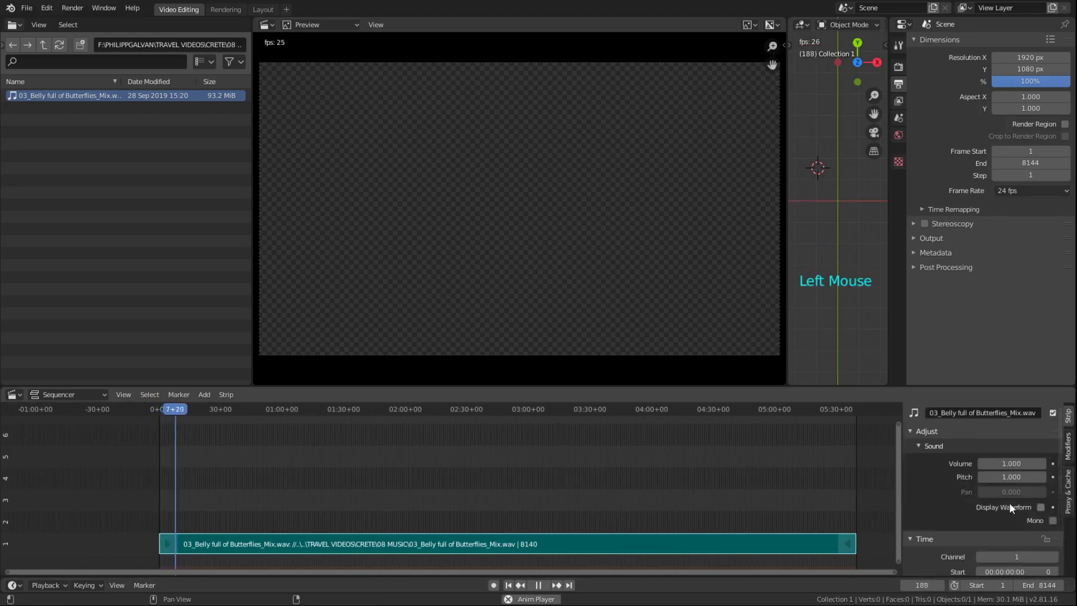
{"action": "left_click", "coordinate": [1041, 508]}
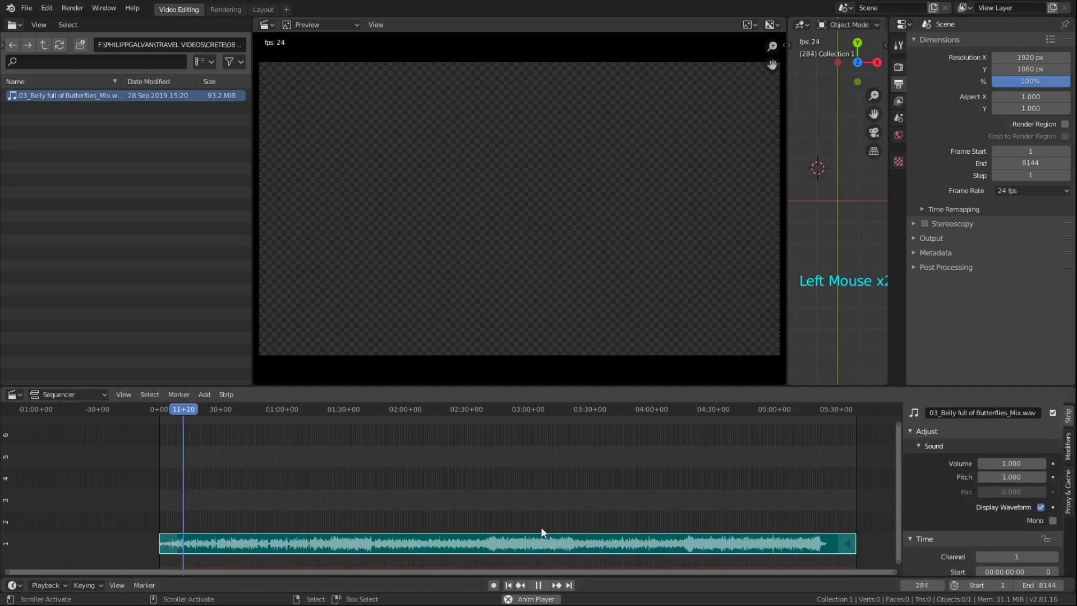
- Examine the music strip's waveform over its full length and close up at its opening section while it plays
{"action": "scroll", "coordinate": [504, 533], "scroll_direction": "up", "scroll_amount": 4}
{"action": "scroll", "coordinate": [504, 533], "scroll_direction": "down", "scroll_amount": 1}
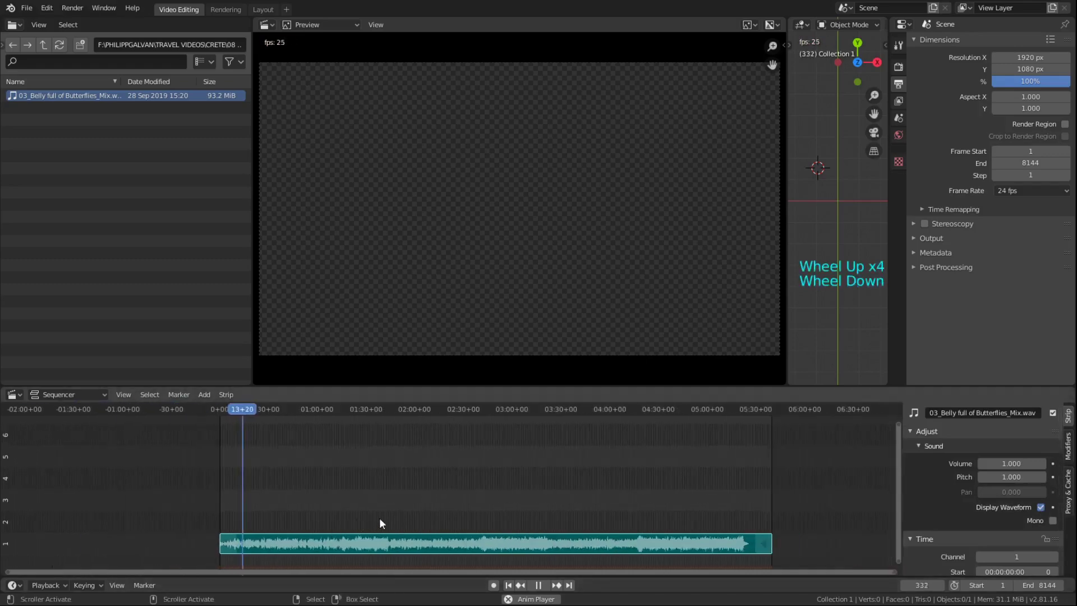
{"action": "scroll", "coordinate": [348, 530], "scroll_direction": "up", "scroll_amount": 7}
{"action": "scroll", "coordinate": [294, 528], "scroll_direction": "up", "scroll_amount": 3}
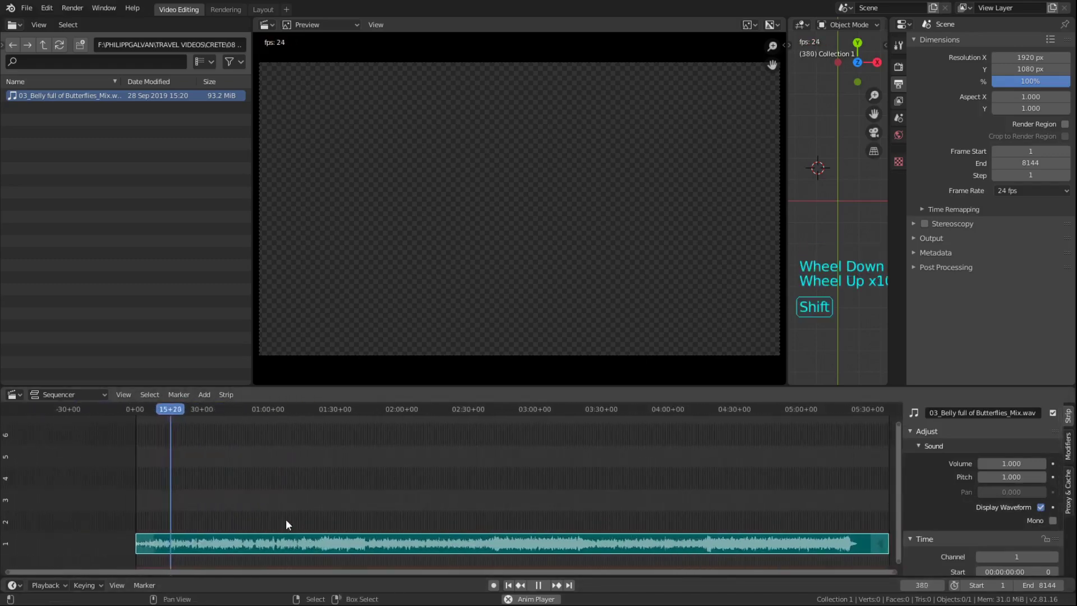
{"action": "middle_click_drag", "start_coordinate": [285, 519], "coordinate": [504, 510], "text": "shift"}
{"action": "scroll", "coordinate": [496, 511], "scroll_direction": "up", "scroll_amount": 11}
{"action": "middle_click_drag", "start_coordinate": [418, 508], "coordinate": [547, 512], "text": "shift"}
{"action": "scroll", "coordinate": [534, 514], "scroll_direction": "up", "scroll_amount": 12}
{"action": "scroll", "coordinate": [406, 523], "scroll_direction": "up", "scroll_amount": 3}
{"action": "middle_click_drag", "start_coordinate": [443, 510], "coordinate": [363, 513], "text": "shift"}
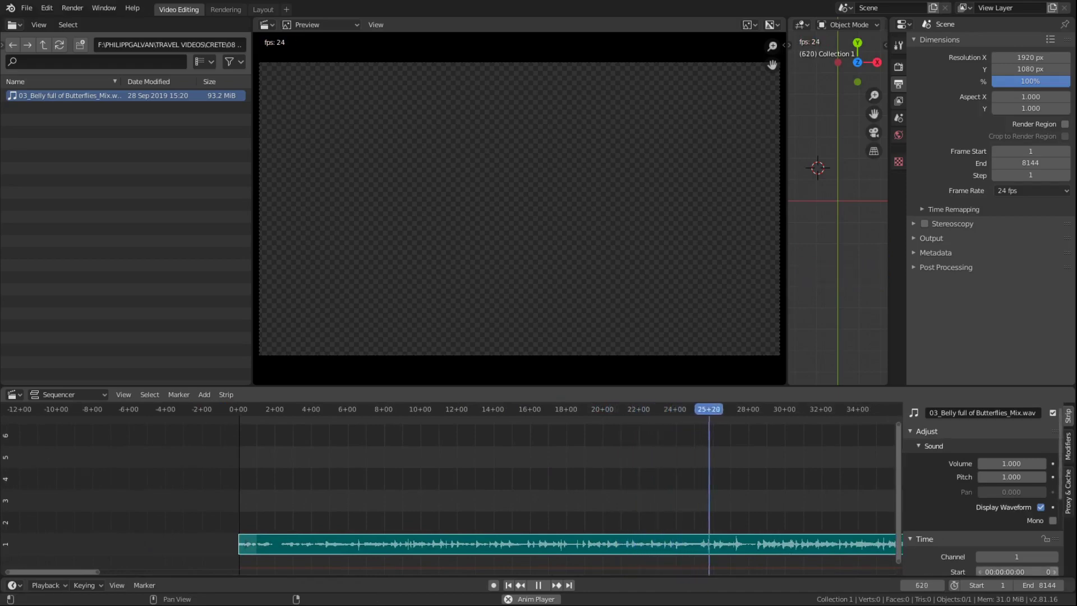
- Play the music again from the beginning of the strip to hear its opening
{"action": "left_click", "coordinate": [216, 531]}
{"action": "key", "text": "space"}
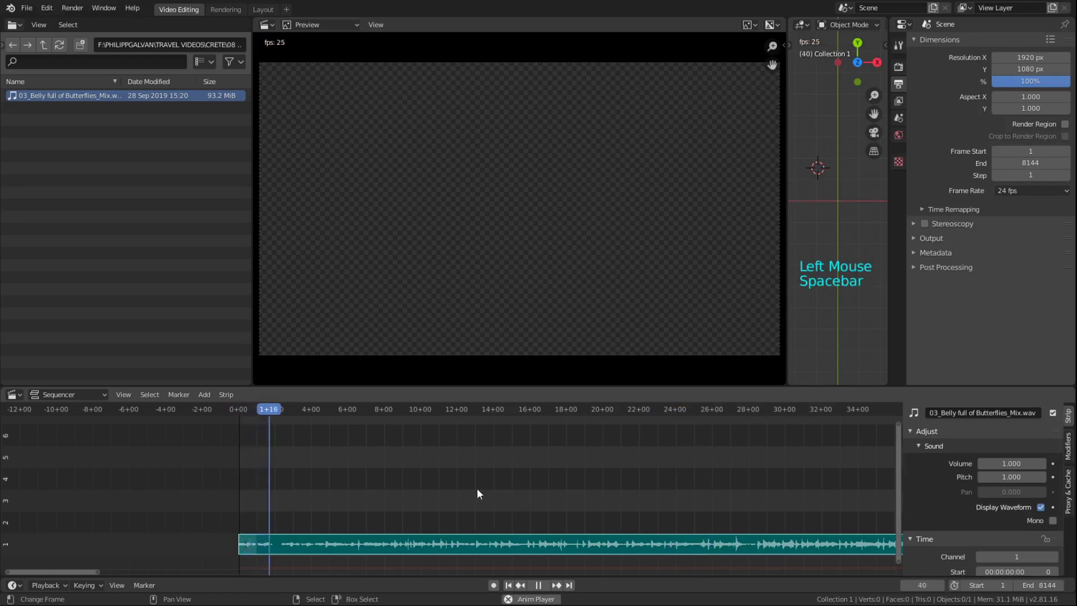
{"action": "scroll", "coordinate": [463, 495], "scroll_direction": "down", "scroll_amount": 1}
{"action": "middle_click_drag", "start_coordinate": [454, 498], "coordinate": [514, 505], "text": "shift"}
{"action": "scroll", "coordinate": [441, 545], "scroll_direction": "up", "scroll_amount": 2}
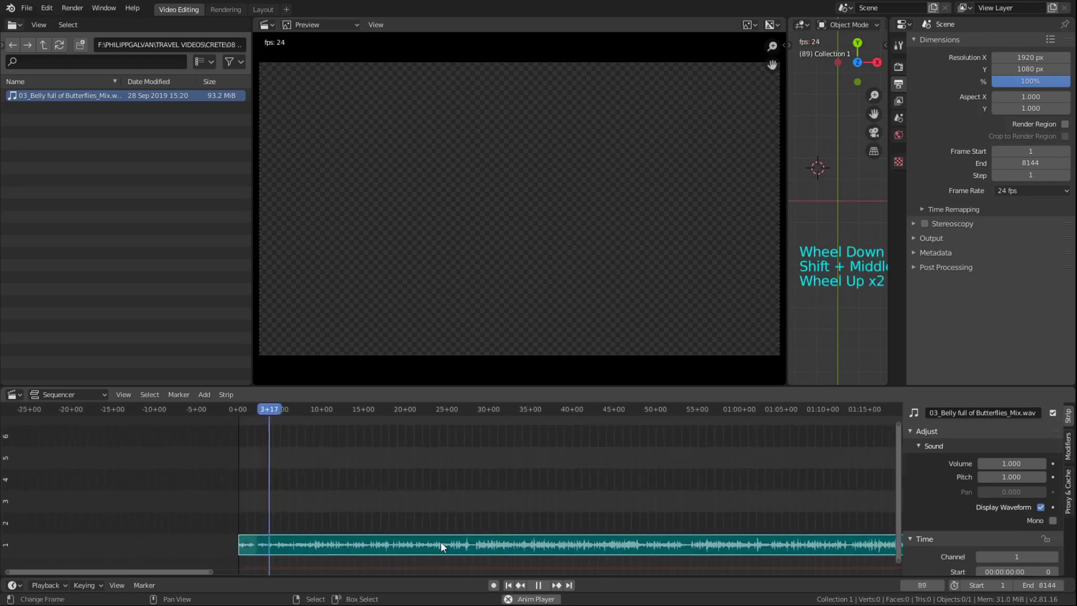
- Set the music strip's volume to 0.1, then raise it to 0.2
{"action": "left_click", "coordinate": [1015, 463]}
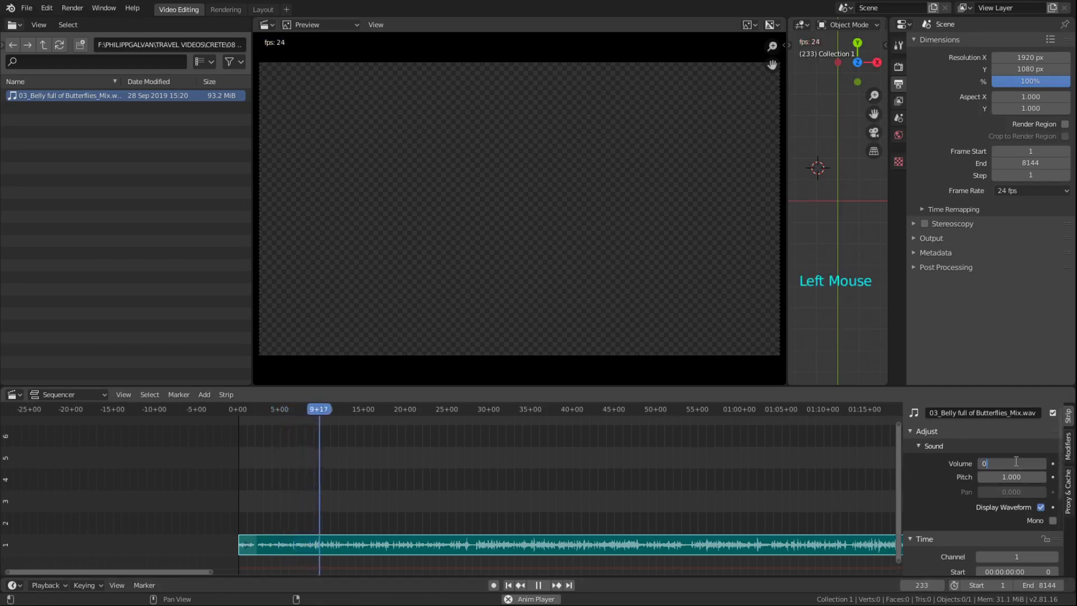
{"action": "type", "text": "0.1"}
{"action": "key", "text": "Return"}
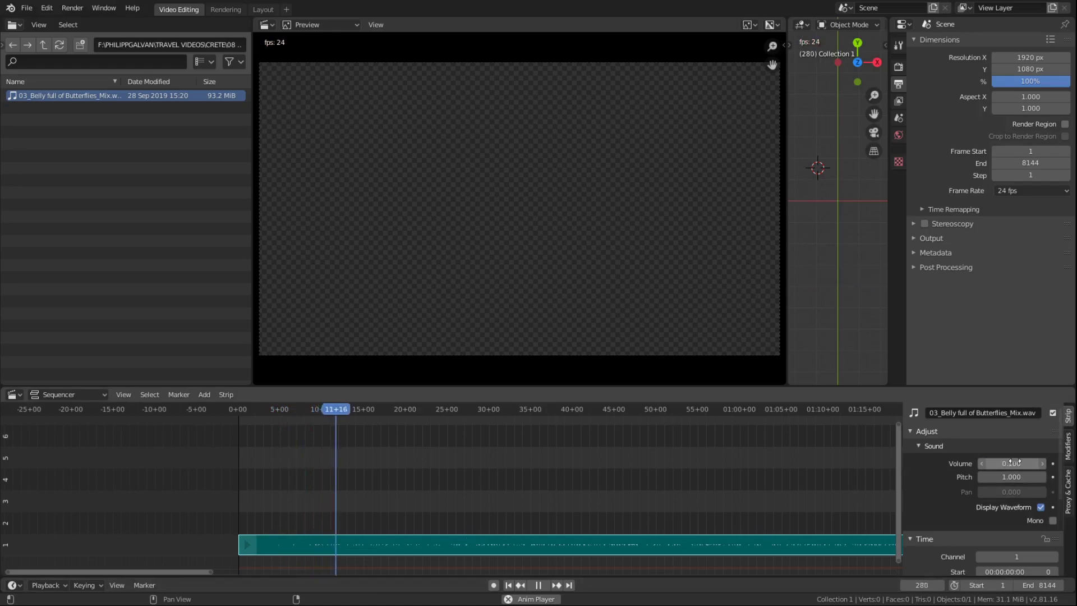
{"action": "left_click", "coordinate": [1016, 463]}
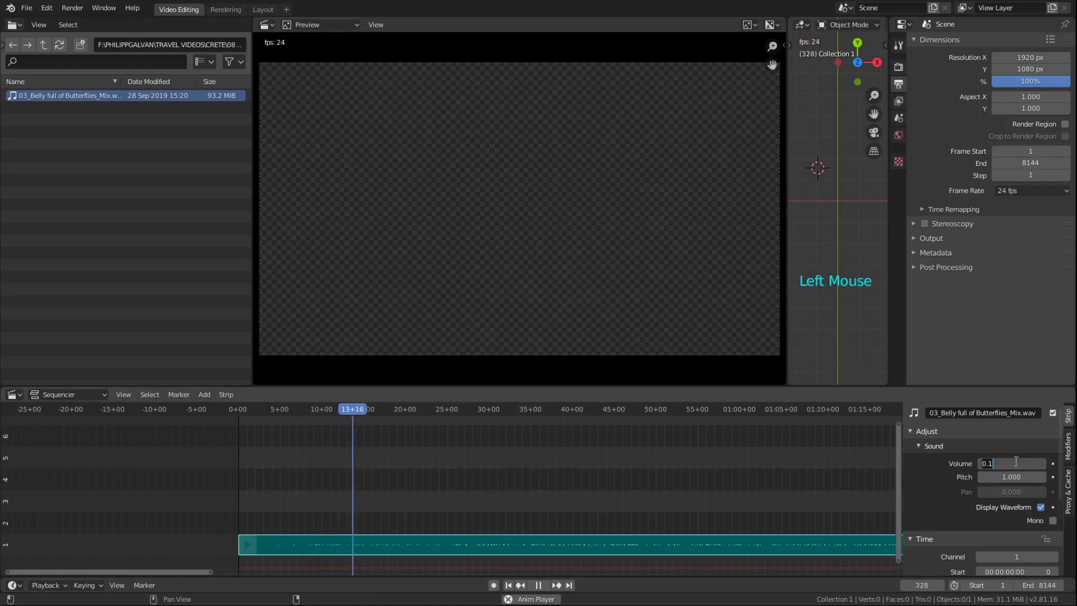
{"action": "key", "text": "Return"}
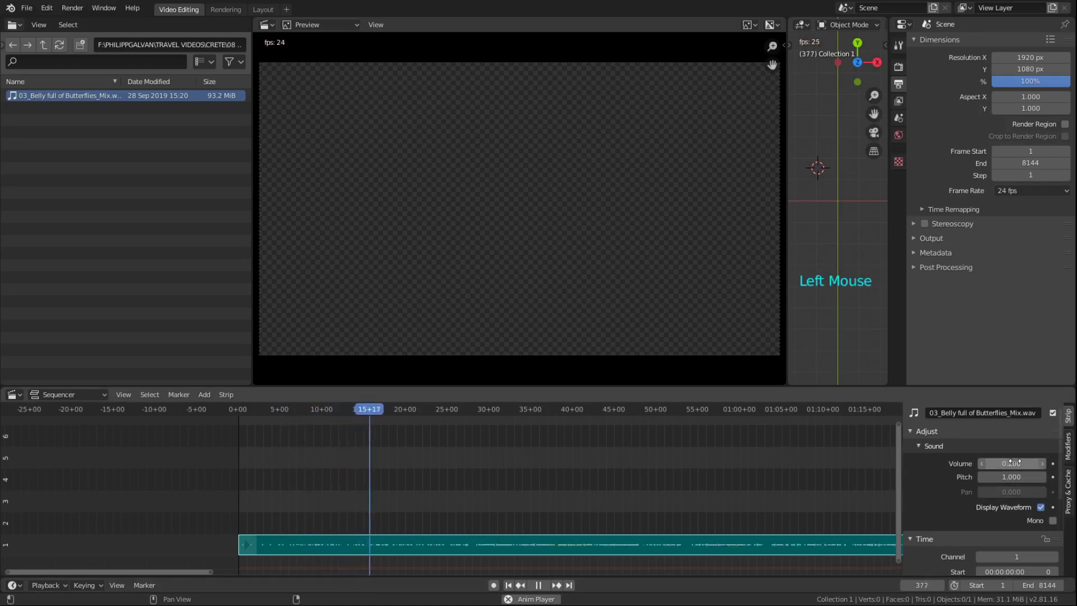
- Examine the music strip's waveform at the reduced volume across roughly its first minute during playback
{"action": "scroll", "coordinate": [400, 546], "scroll_direction": "up", "scroll_amount": 6}
{"action": "scroll", "coordinate": [501, 510], "scroll_direction": "up", "scroll_amount": 2}
{"action": "scroll", "coordinate": [494, 528], "scroll_direction": "down", "scroll_amount": 1}
{"action": "middle_click_drag", "start_coordinate": [486, 544], "coordinate": [421, 491], "text": "shift"}
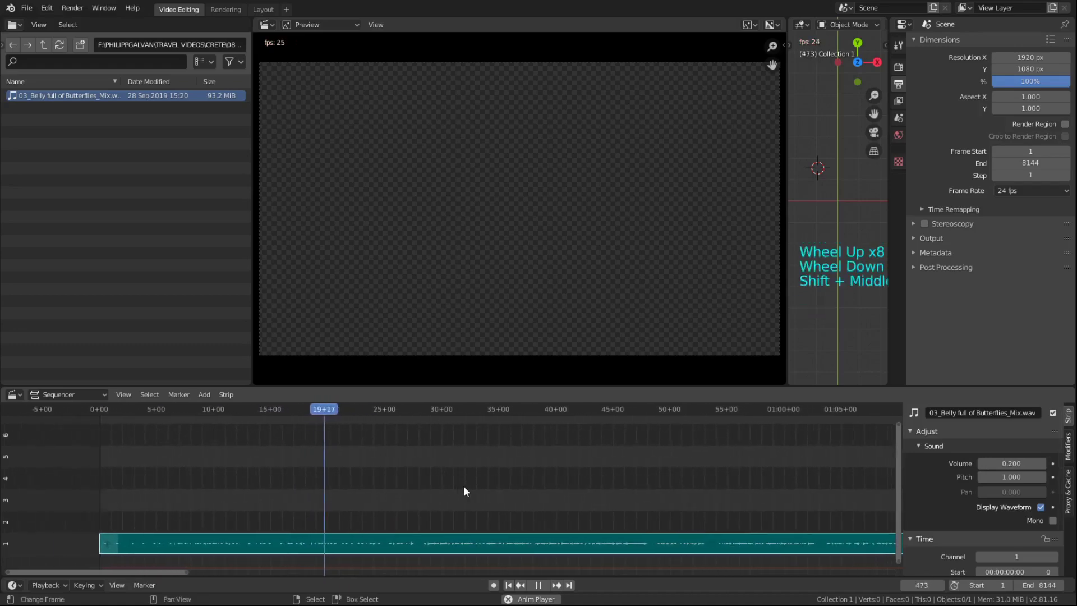
{"action": "scroll", "coordinate": [505, 505], "scroll_direction": "down", "scroll_amount": 1}
{"action": "middle_click_drag", "start_coordinate": [526, 512], "coordinate": [430, 483], "text": "shift"}
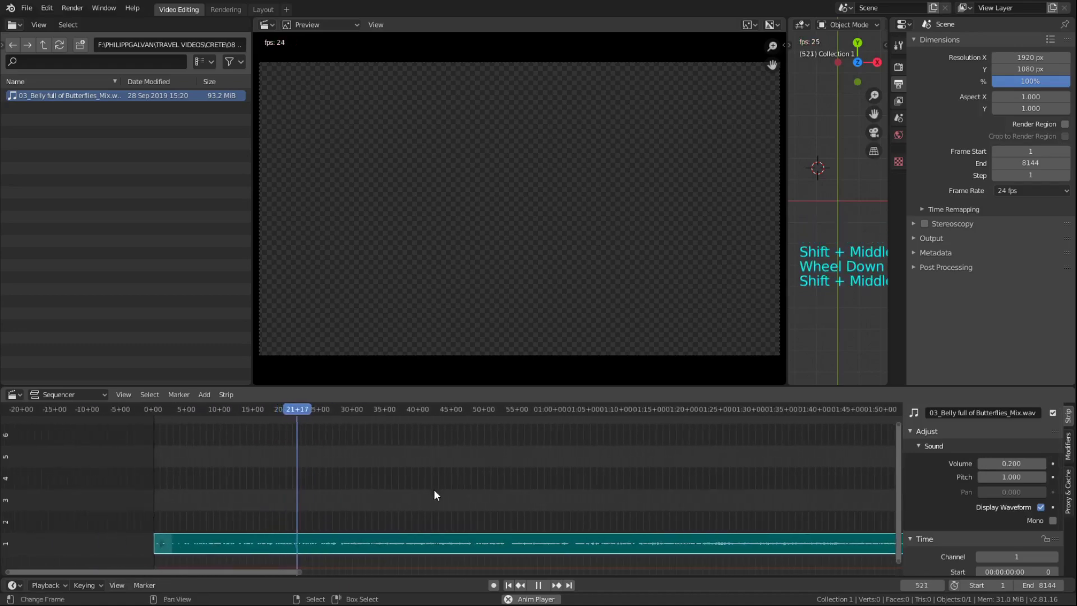
{"action": "scroll", "coordinate": [426, 519], "scroll_direction": "up", "scroll_amount": 5}
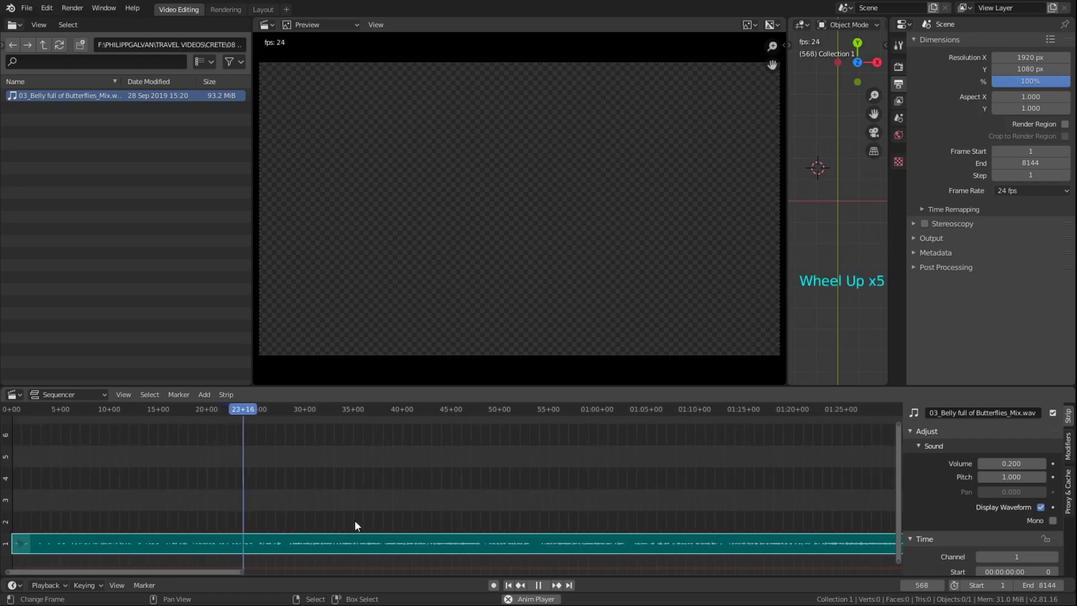
{"action": "scroll", "coordinate": [432, 500], "scroll_direction": "down", "scroll_amount": 1}
{"action": "middle_click_drag", "start_coordinate": [432, 499], "coordinate": [434, 516], "text": "shift"}
{"action": "scroll", "coordinate": [399, 530], "scroll_direction": "up", "scroll_amount": 5}
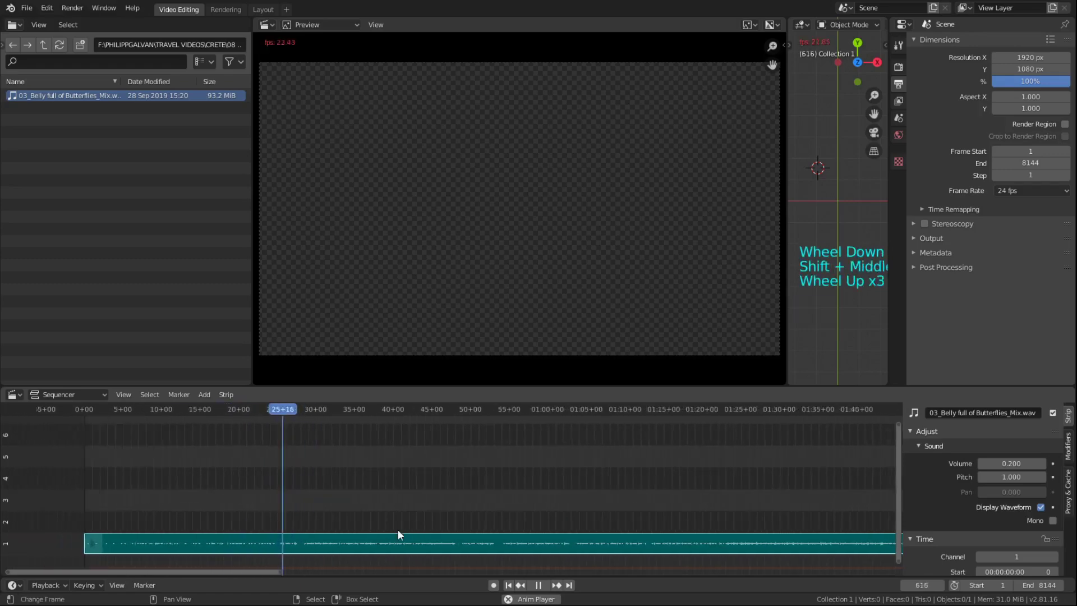
{"action": "middle_click_drag", "start_coordinate": [324, 533], "coordinate": [395, 520], "text": "shift"}
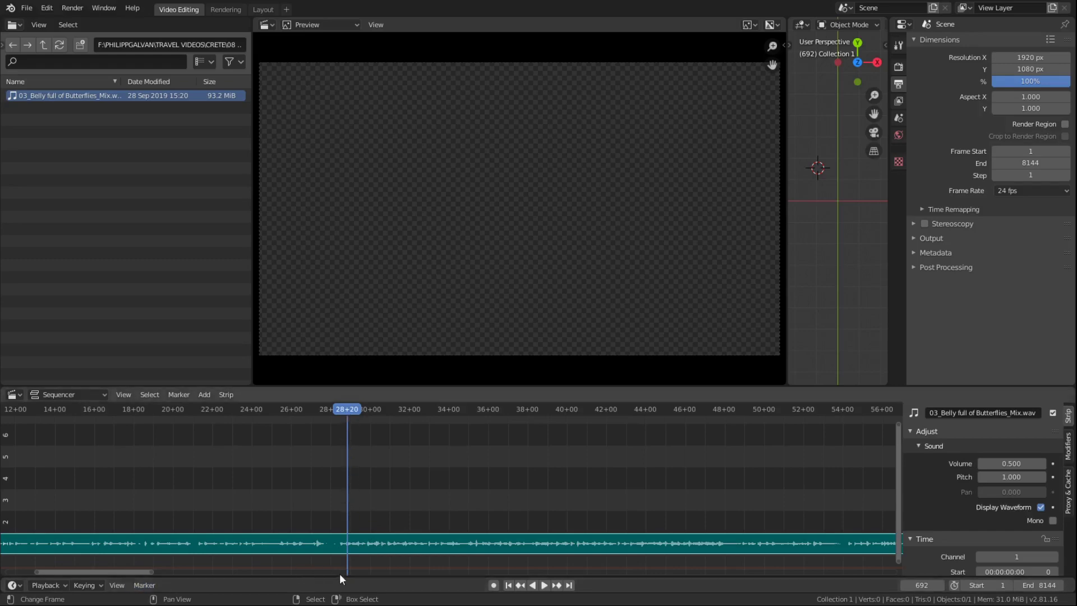
- Add a timeline marker at frame 692 of the music
{"action": "key", "text": "m"}
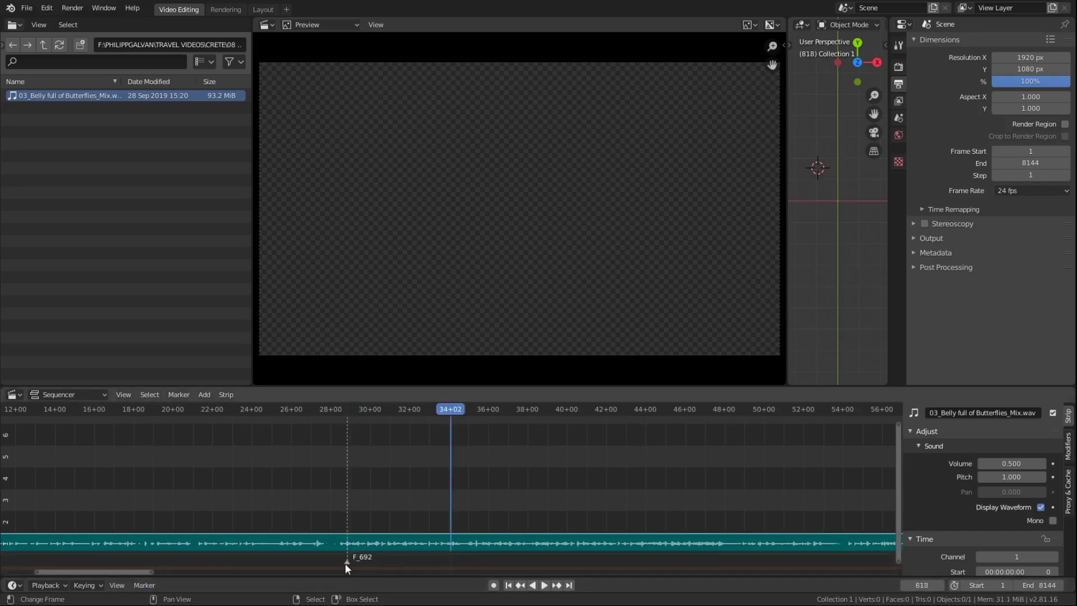
{"action": "scroll", "coordinate": [388, 513], "scroll_direction": "down", "scroll_amount": 1}
{"action": "scroll", "coordinate": [393, 522], "scroll_direction": "up", "scroll_amount": 6}
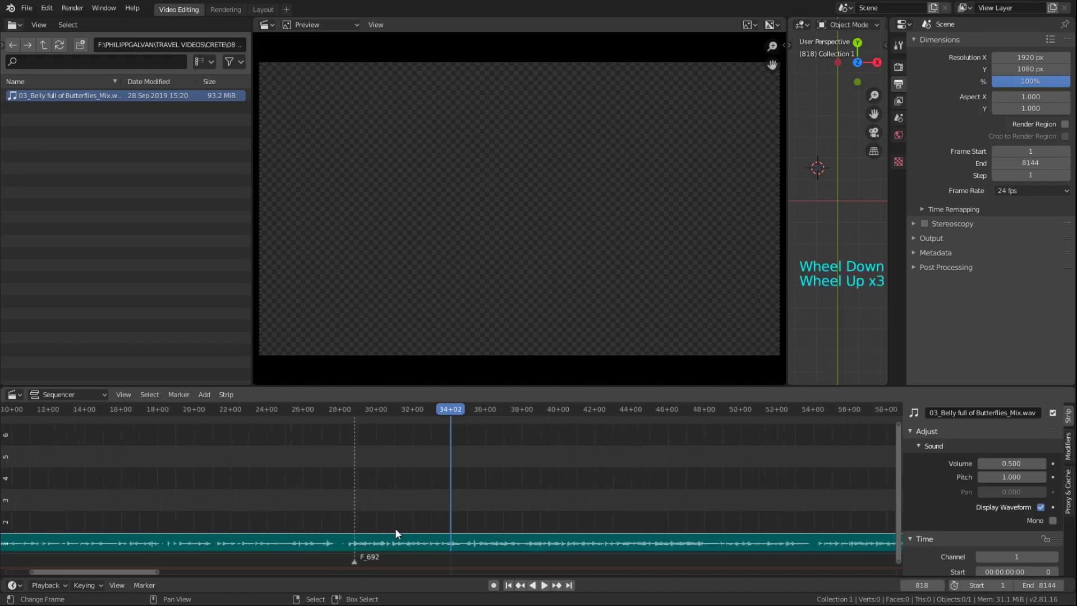
{"action": "scroll", "coordinate": [440, 511], "scroll_direction": "down", "scroll_amount": 1}
{"action": "scroll", "coordinate": [440, 508], "scroll_direction": "up", "scroll_amount": 3}
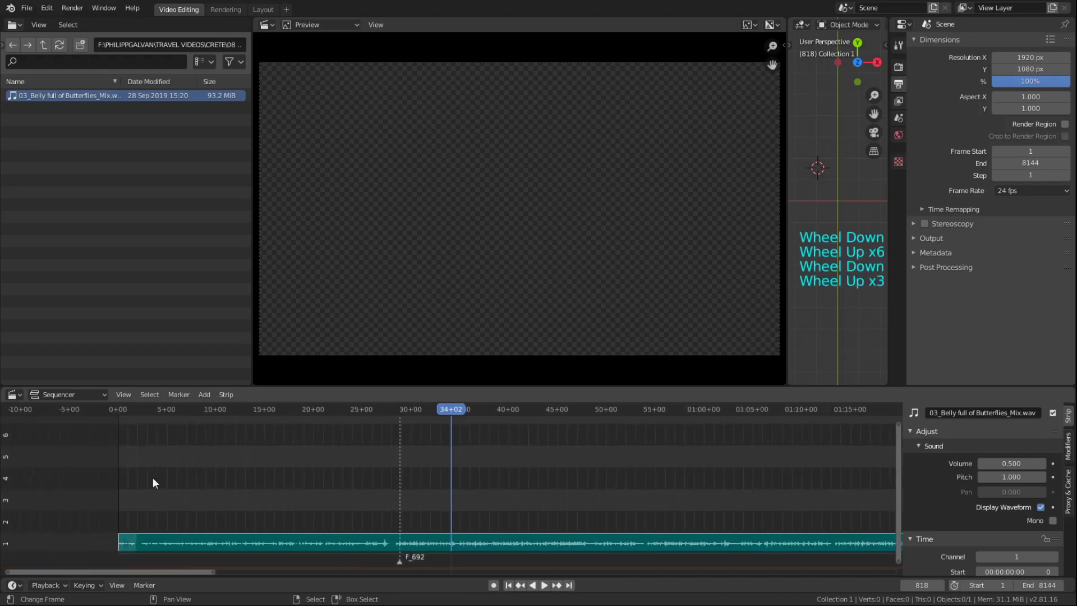
- Play the music from its start, jump ahead towards the marker to check its timing, and stop playback past it
{"action": "left_click", "coordinate": [111, 471]}
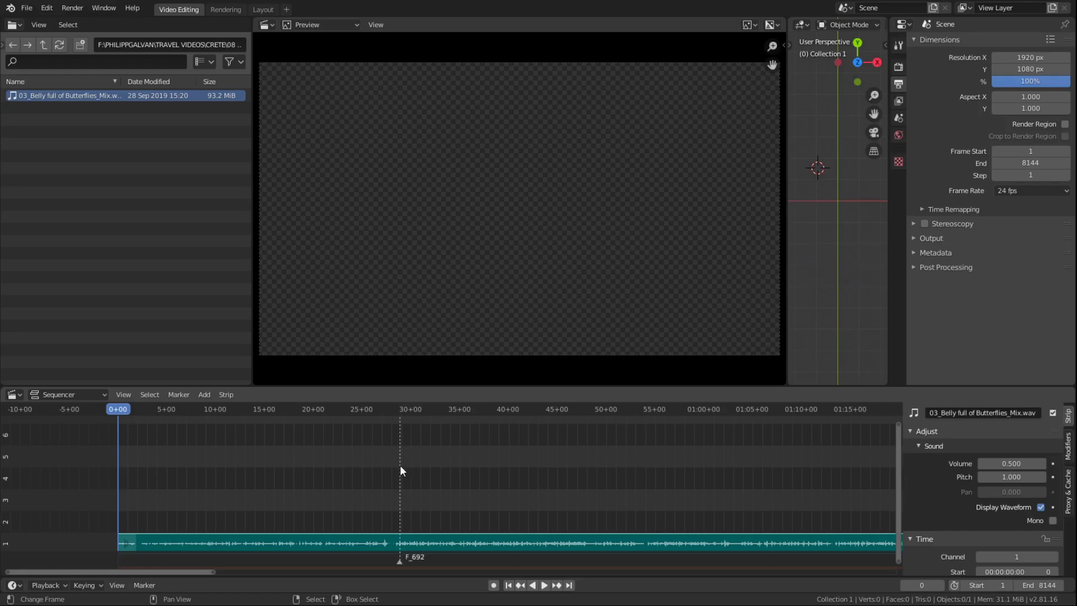
{"action": "key", "text": "space"}
{"action": "left_click", "coordinate": [311, 482]}
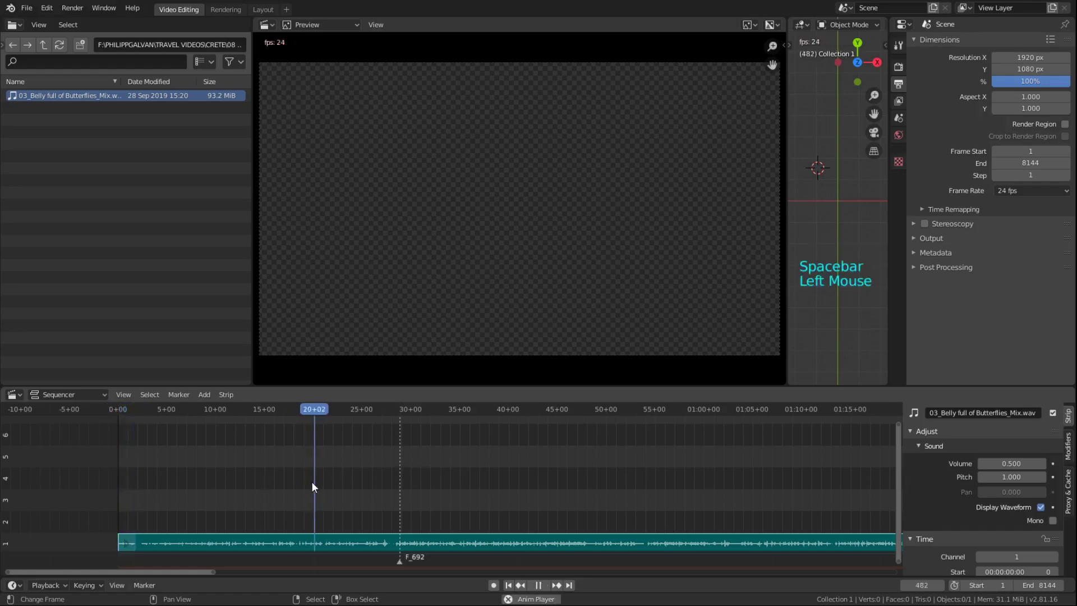
{"action": "left_click", "coordinate": [368, 488]}
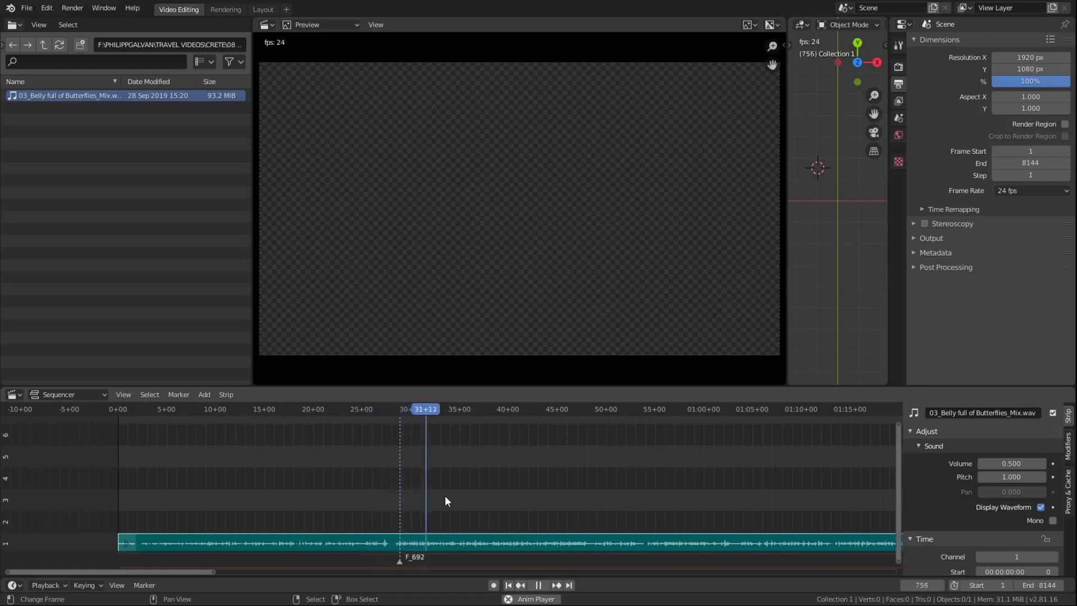
{"action": "scroll", "coordinate": [480, 524], "scroll_direction": "up", "scroll_amount": 7}
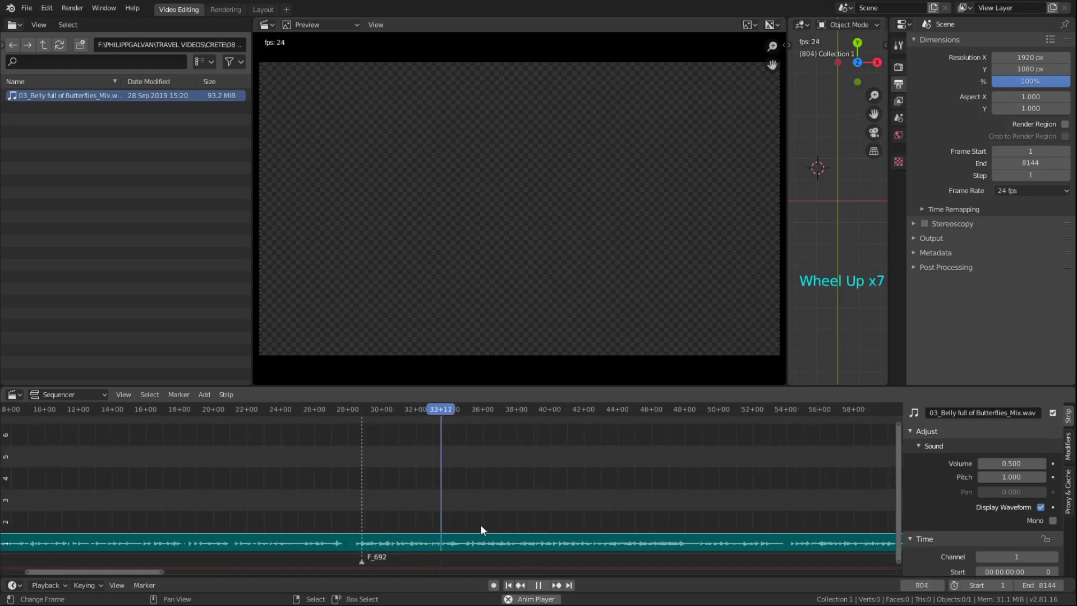
{"action": "key", "text": "space"}
{"action": "scroll", "coordinate": [486, 515], "scroll_direction": "down", "scroll_amount": 5}
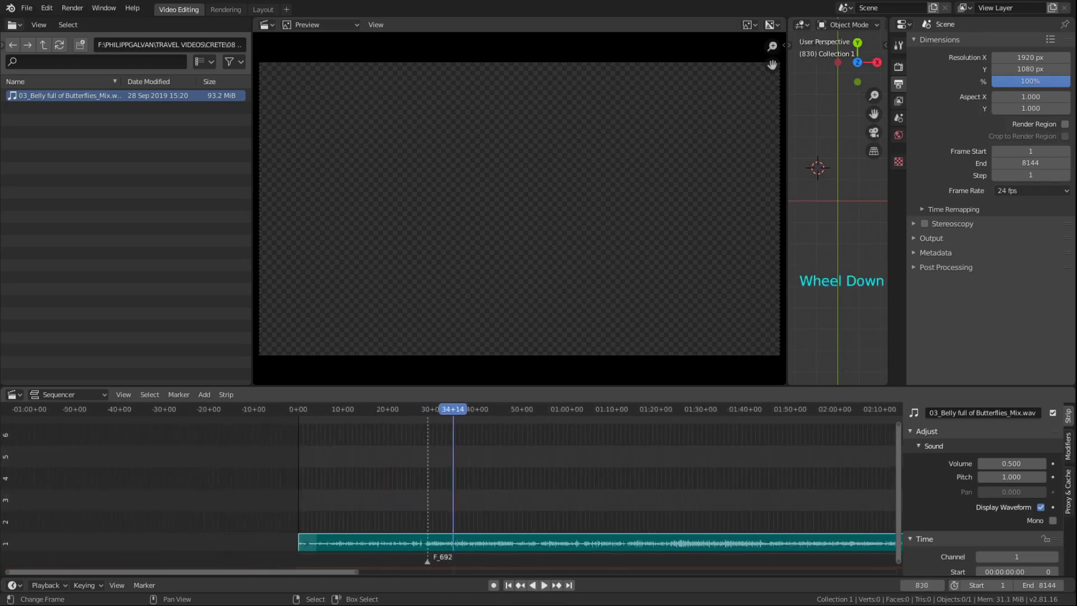
{"action": "middle_click_drag", "start_coordinate": [486, 515], "coordinate": [442, 510]}
{"action": "scroll", "coordinate": [442, 509], "scroll_direction": "up", "scroll_amount": 8}
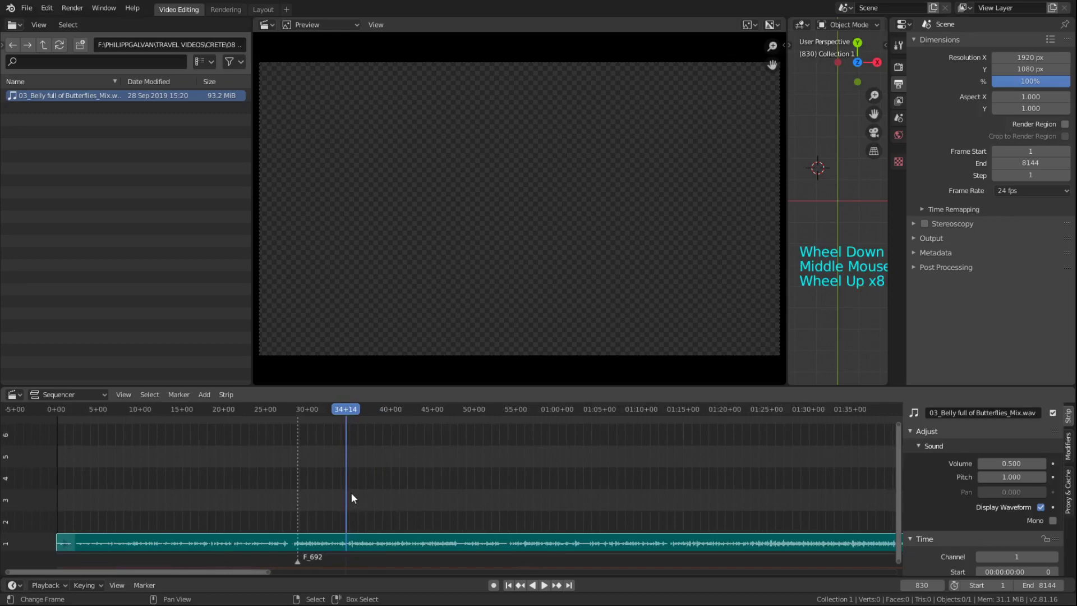
- Play the music from near the frame-692 marker and add a timeline marker at frame 1152
{"action": "left_click", "coordinate": [296, 494]}
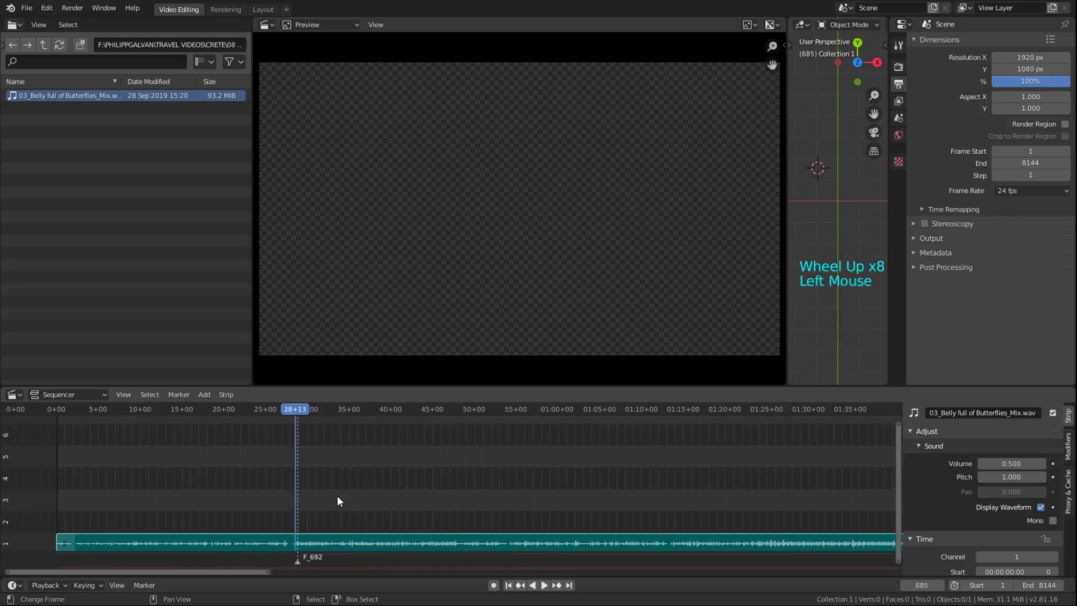
{"action": "key", "text": "space"}
{"action": "scroll", "coordinate": [359, 502], "scroll_direction": "down", "scroll_amount": 1}
{"action": "scroll", "coordinate": [382, 505], "scroll_direction": "up", "scroll_amount": 5}
{"action": "left_click", "coordinate": [422, 516]}
{"action": "left_click_drag", "start_coordinate": [465, 513], "coordinate": [422, 494]}
{"action": "scroll", "coordinate": [455, 519], "scroll_direction": "up", "scroll_amount": 12}
{"action": "key", "text": "space"}
{"action": "left_click", "coordinate": [473, 521]}
{"action": "key", "text": "m"}
- Play the music onward from about frame 1243 and add a timeline marker at frame 1604
{"action": "scroll", "coordinate": [447, 516], "scroll_direction": "down", "scroll_amount": 16}
{"action": "middle_click_drag", "start_coordinate": [448, 516], "coordinate": [380, 520], "text": "shift"}
{"action": "left_click", "coordinate": [395, 520]}
{"action": "key", "text": "space"}
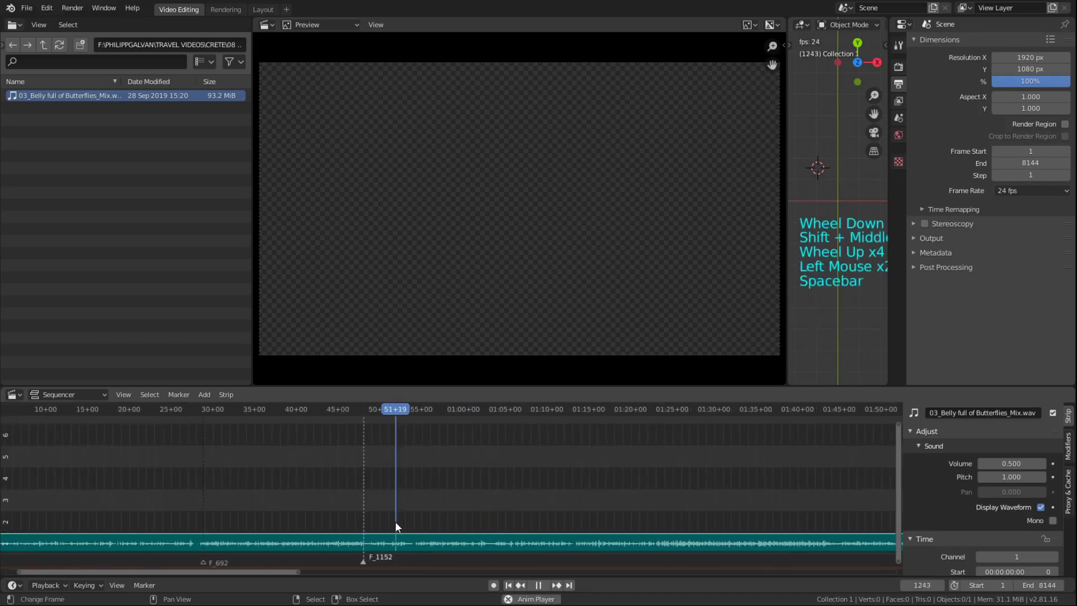
{"action": "scroll", "coordinate": [426, 521], "scroll_direction": "up", "scroll_amount": 6}
{"action": "left_click", "coordinate": [495, 521]}
{"action": "scroll", "coordinate": [522, 520], "scroll_direction": "down", "scroll_amount": 6}
{"action": "key", "text": "space"}
{"action": "scroll", "coordinate": [580, 508], "scroll_direction": "up", "scroll_amount": 9}
{"action": "key", "text": "m"}
- Select the frame-1604 marker and replay the music around it to check its timing
{"action": "key", "text": "space"}
{"action": "scroll", "coordinate": [623, 536], "scroll_direction": "down", "scroll_amount": 3}
{"action": "scroll", "coordinate": [632, 543], "scroll_direction": "up", "scroll_amount": 6}
{"action": "right_click", "coordinate": [589, 562]}
{"action": "key", "text": "space"}
{"action": "left_click", "coordinate": [542, 512]}
{"action": "scroll", "coordinate": [449, 511], "scroll_direction": "down", "scroll_amount": 5}
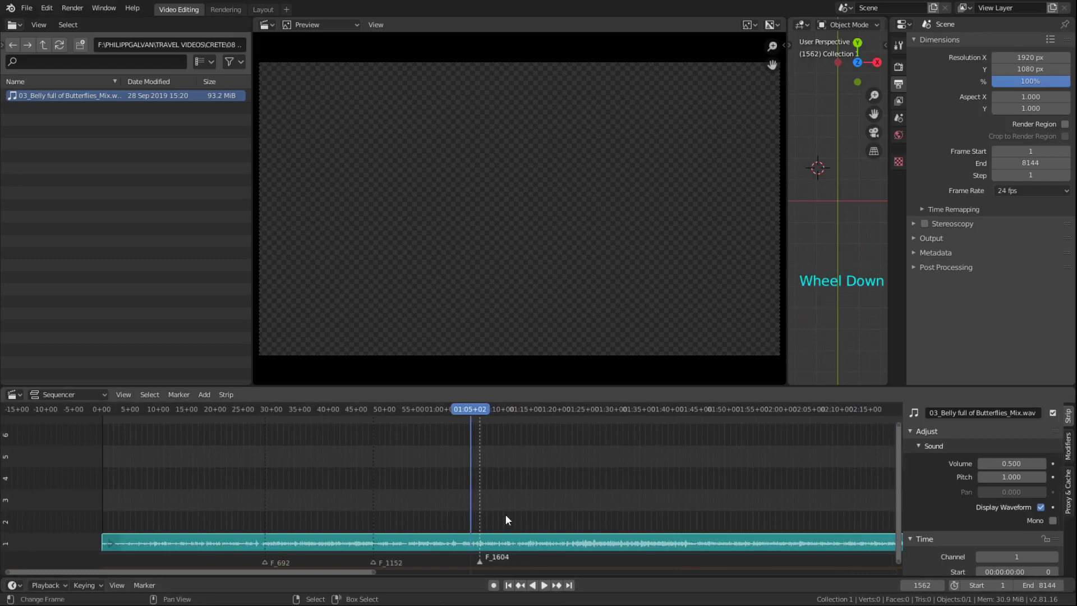
- Return to the music's start, then review it in short playbacks from frame 699, just past the frame-692 marker
{"action": "left_click", "coordinate": [102, 478]}
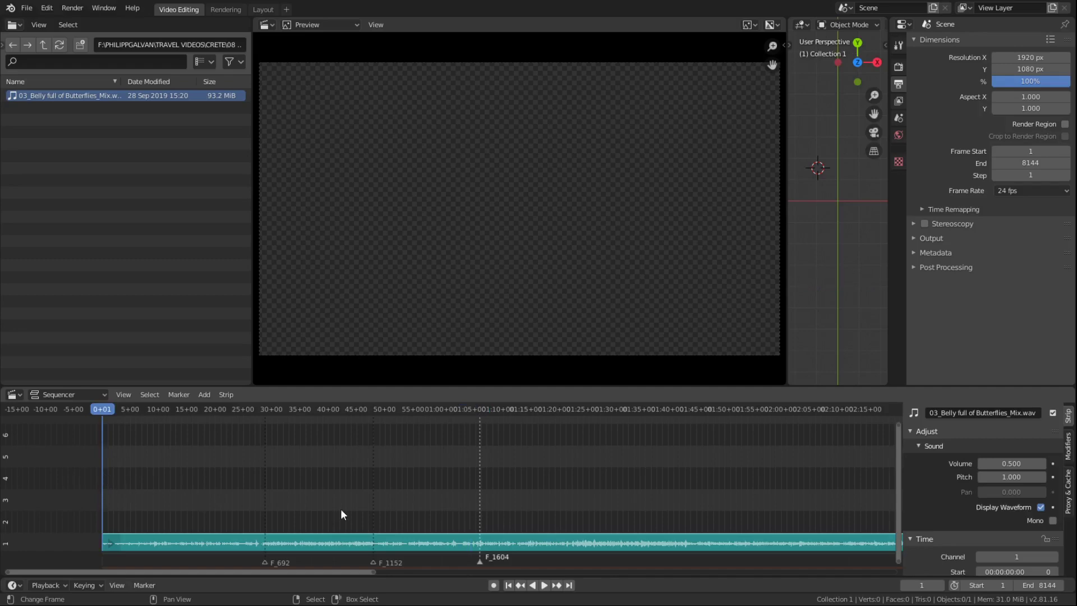
{"action": "left_click", "coordinate": [310, 510]}
{"action": "scroll", "coordinate": [319, 516], "scroll_direction": "up", "scroll_amount": 4}
{"action": "scroll", "coordinate": [324, 514], "scroll_direction": "up", "scroll_amount": 1}
{"action": "scroll", "coordinate": [324, 514], "scroll_direction": "down", "scroll_amount": 1}
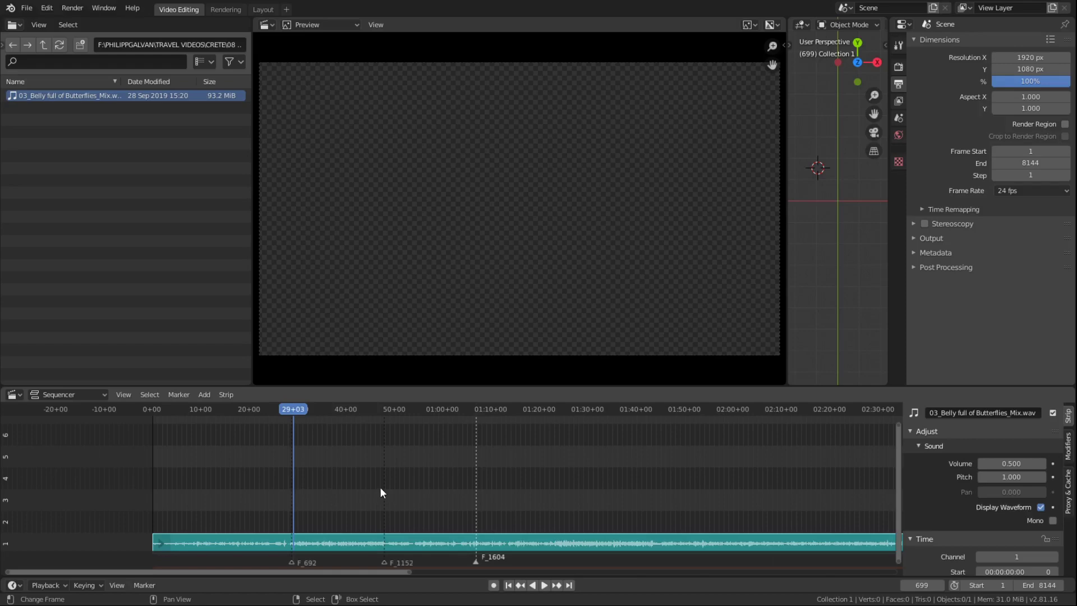
{"action": "key", "text": "space"}
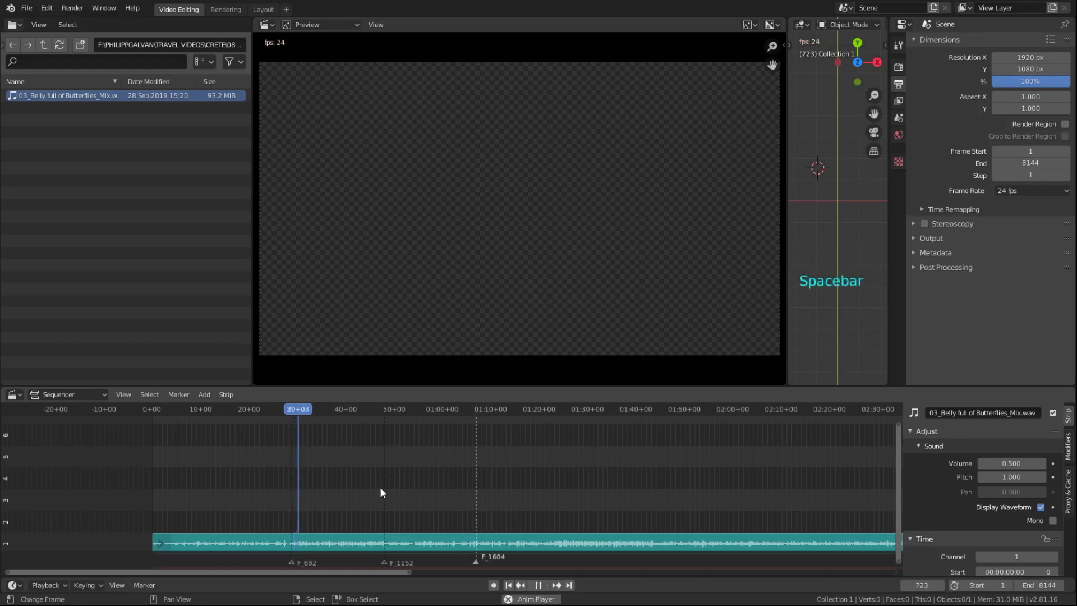
{"action": "key", "text": "space"}
{"action": "key", "text": "space"}
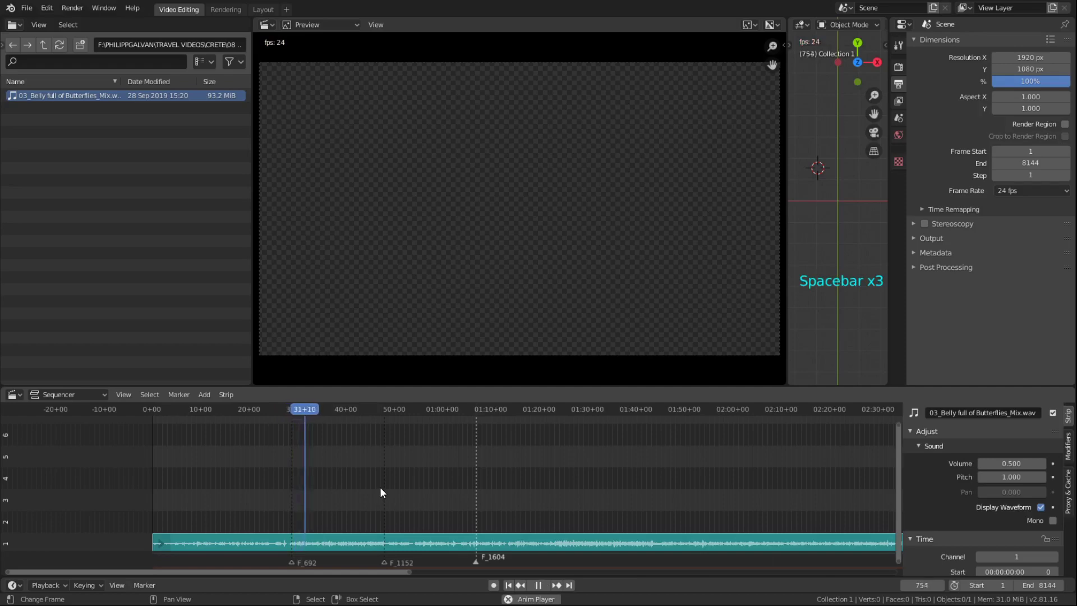
{"action": "key", "text": "space"}
- Nudge the frame-1604 marker slightly later to line up with the nearby waveform peak
{"action": "scroll", "coordinate": [487, 560], "scroll_direction": "up", "scroll_amount": 15}
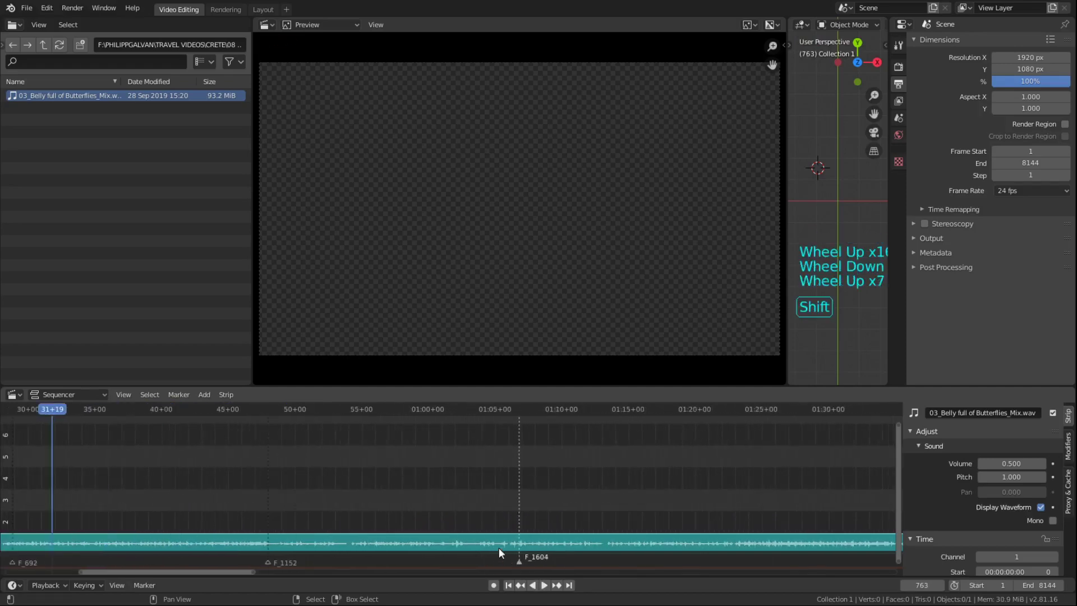
{"action": "middle_click_drag", "start_coordinate": [503, 547], "coordinate": [417, 537], "text": "shift"}
{"action": "scroll", "coordinate": [409, 539], "scroll_direction": "up", "scroll_amount": 9}
{"action": "scroll", "coordinate": [403, 542], "scroll_direction": "up", "scroll_amount": 4}
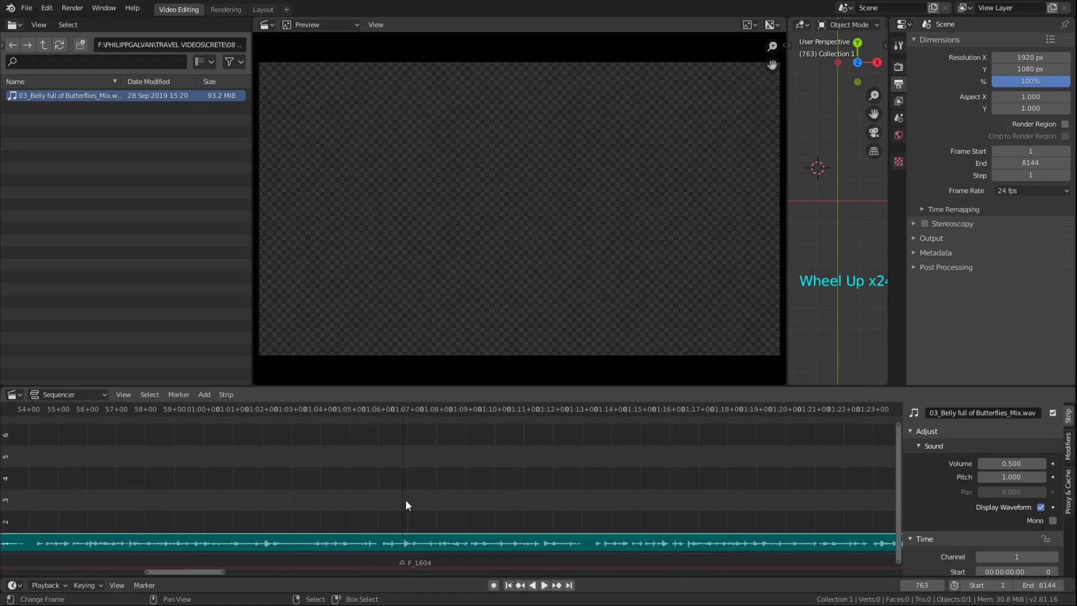
{"action": "right_click", "coordinate": [402, 560]}
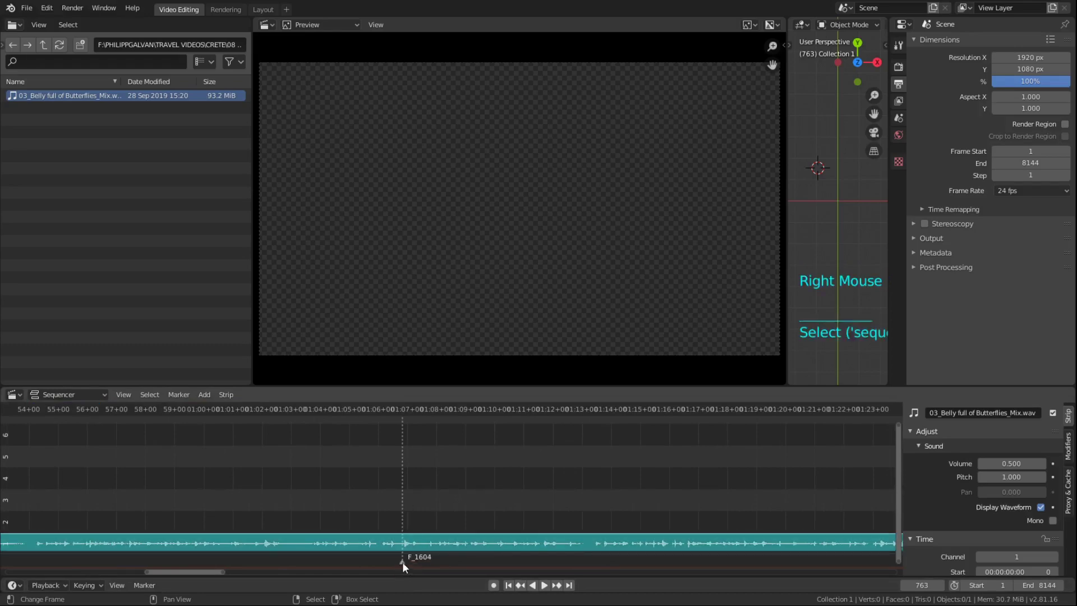
{"action": "key", "text": "g"}
{"action": "left_click", "coordinate": [406, 563]}
- Play the music from the nudged marker at frame 1606 to check its timing
{"action": "scroll", "coordinate": [427, 571], "scroll_direction": "down", "scroll_amount": 8}
{"action": "scroll", "coordinate": [489, 531], "scroll_direction": "up", "scroll_amount": 3}
{"action": "scroll", "coordinate": [489, 530], "scroll_direction": "down", "scroll_amount": 1}
{"action": "scroll", "coordinate": [433, 538], "scroll_direction": "up", "scroll_amount": 3}
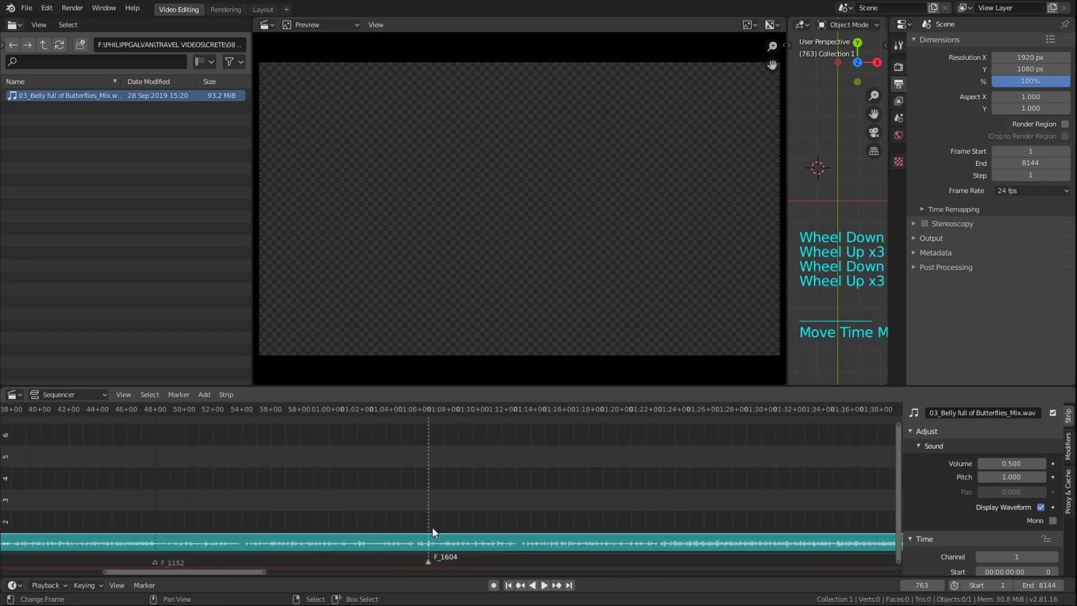
{"action": "left_click", "coordinate": [428, 511]}
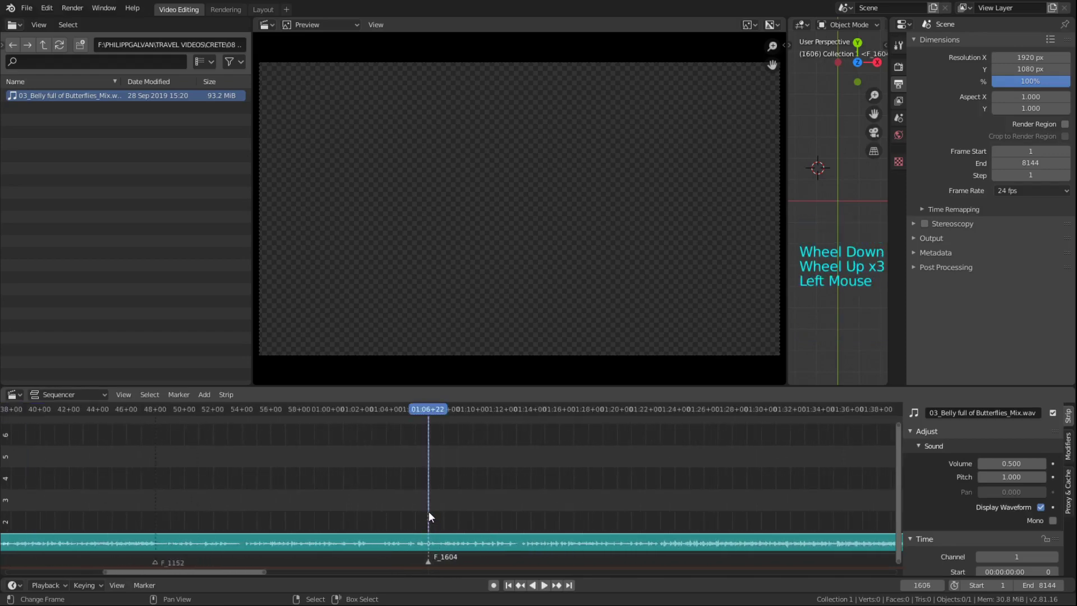
{"action": "key", "text": "space"}
- Move the marker labelled F_1604 a few frames later and replay the music across it
{"action": "key", "text": "space"}
{"action": "scroll", "coordinate": [442, 544], "scroll_direction": "up", "scroll_amount": 11}
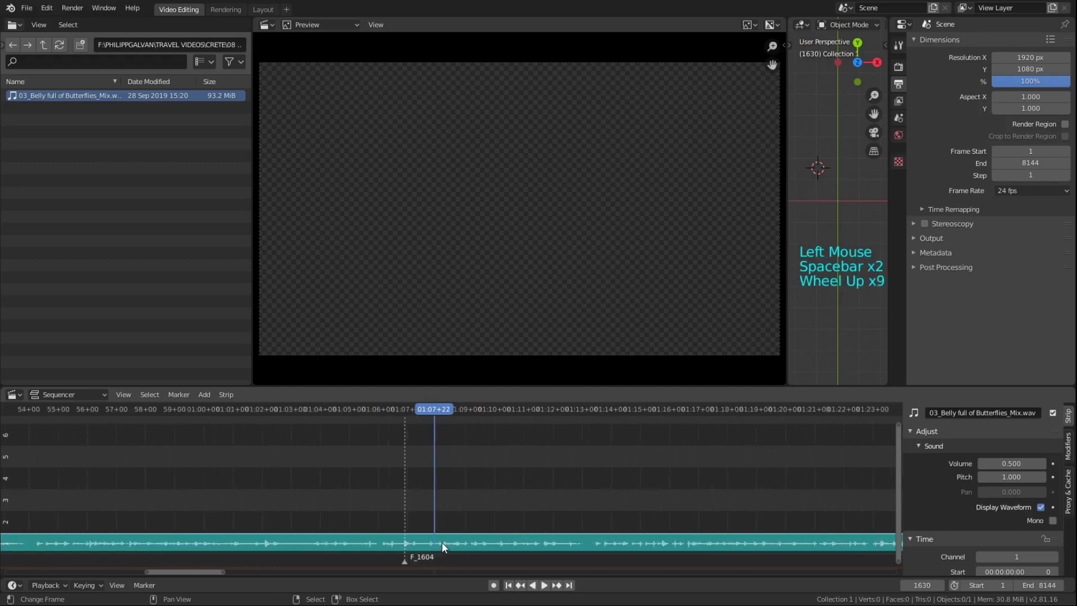
{"action": "key", "text": "g"}
{"action": "left_click", "coordinate": [396, 482]}
{"action": "key", "text": "space"}
{"action": "key", "text": "space"}
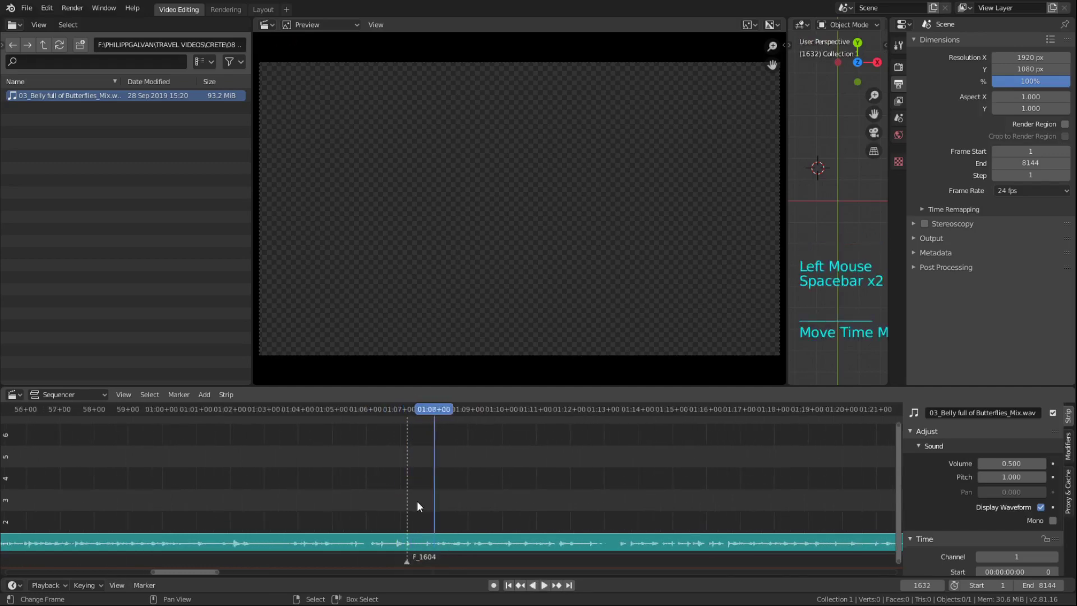
{"action": "scroll", "coordinate": [386, 509], "scroll_direction": "up", "scroll_amount": 4}
{"action": "left_click", "coordinate": [345, 492]}
{"action": "key", "text": "space"}
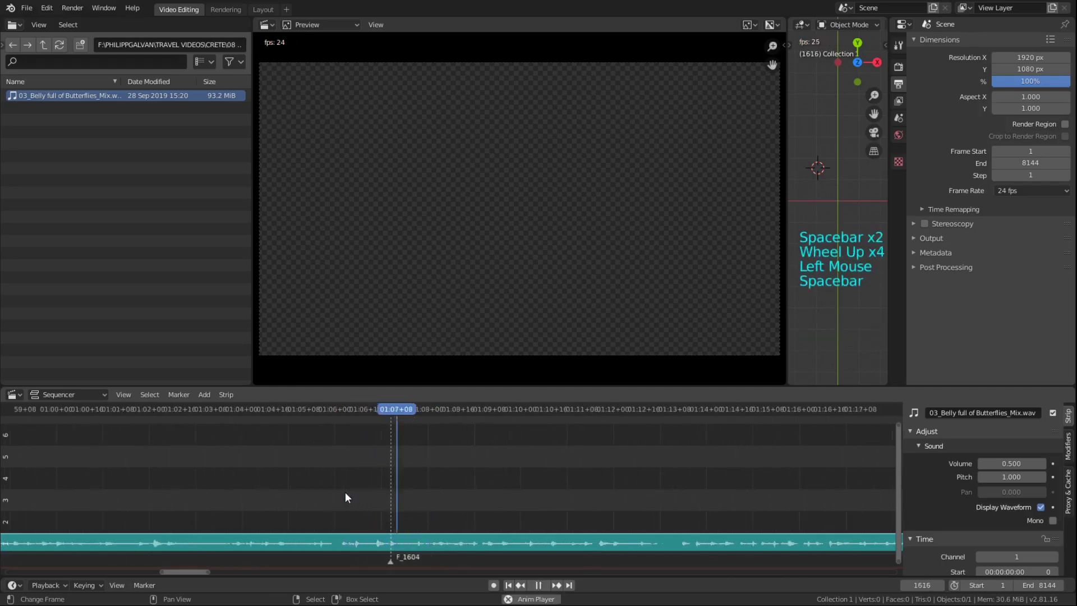
{"action": "key", "text": "space"}
{"action": "scroll", "coordinate": [392, 558], "scroll_direction": "down", "scroll_amount": 8}
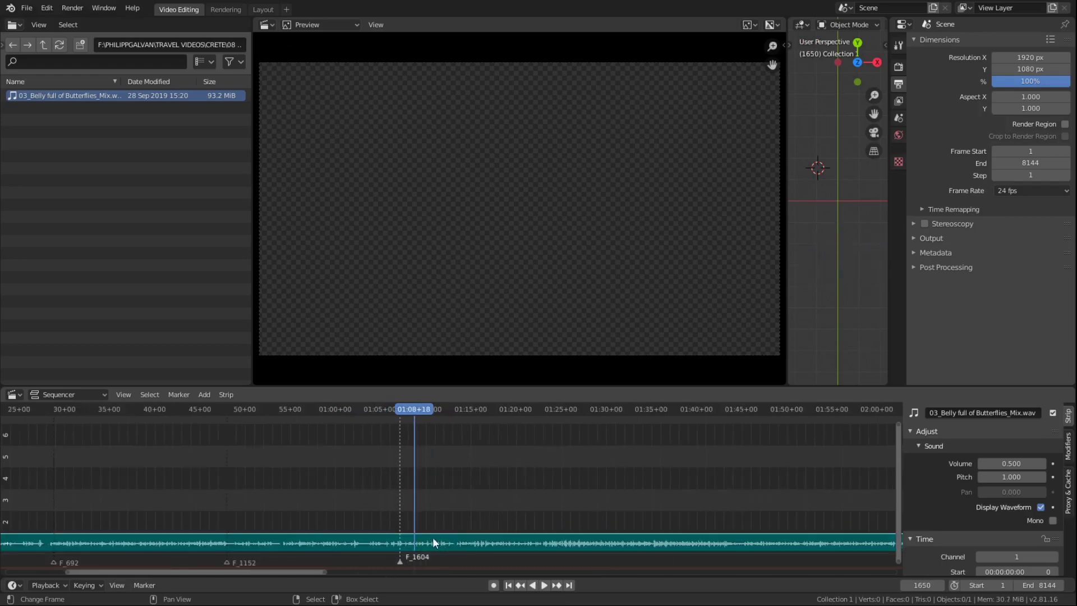
- Try a soft cut of the music strip at frame 1888 and a hard cut at frame 2049
{"action": "left_click", "coordinate": [503, 538]}
{"action": "key", "text": "k"}
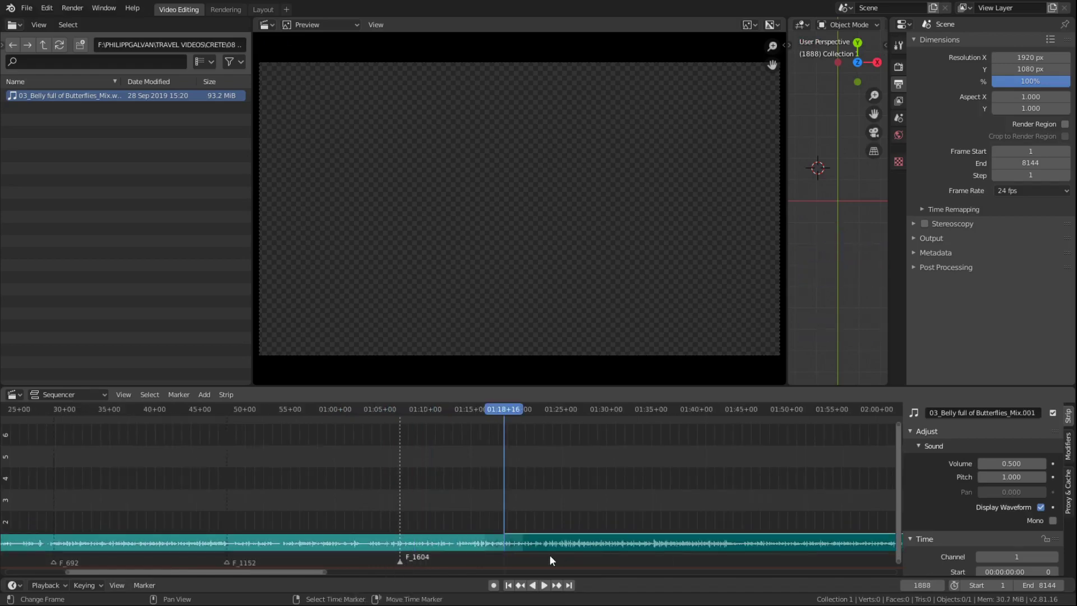
{"action": "key", "text": "ctrl+z"}
{"action": "left_click", "coordinate": [565, 539]}
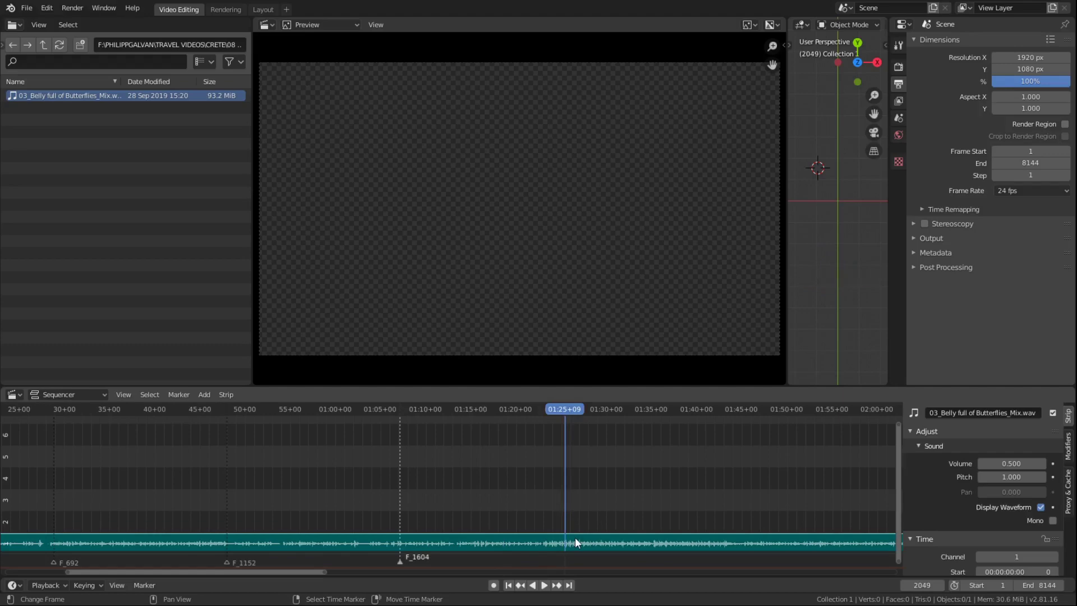
{"action": "key", "text": "shift+k"}
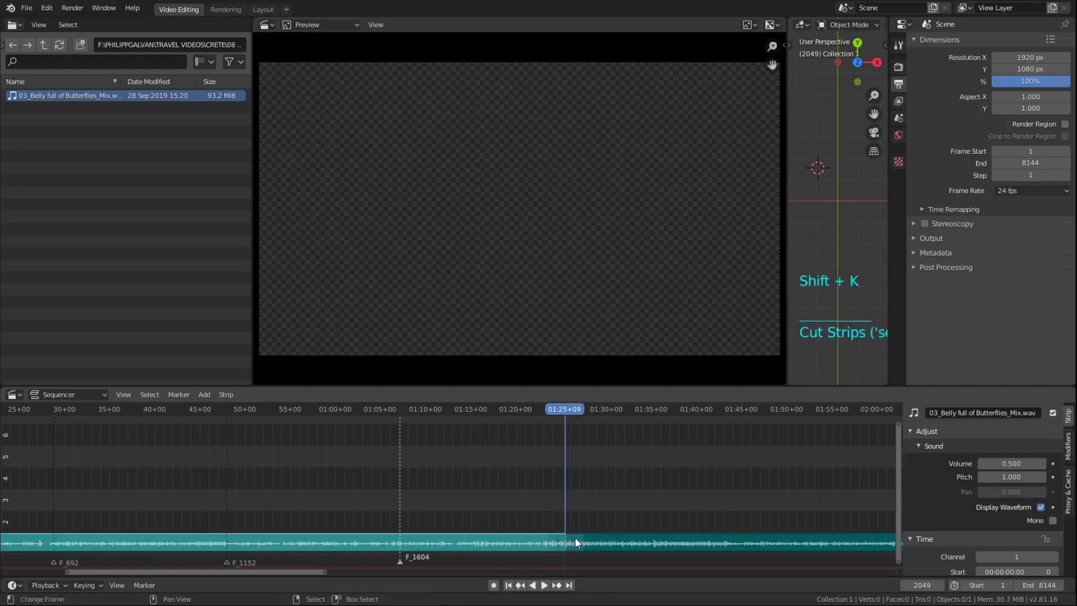
{"action": "right_click", "coordinate": [634, 537]}
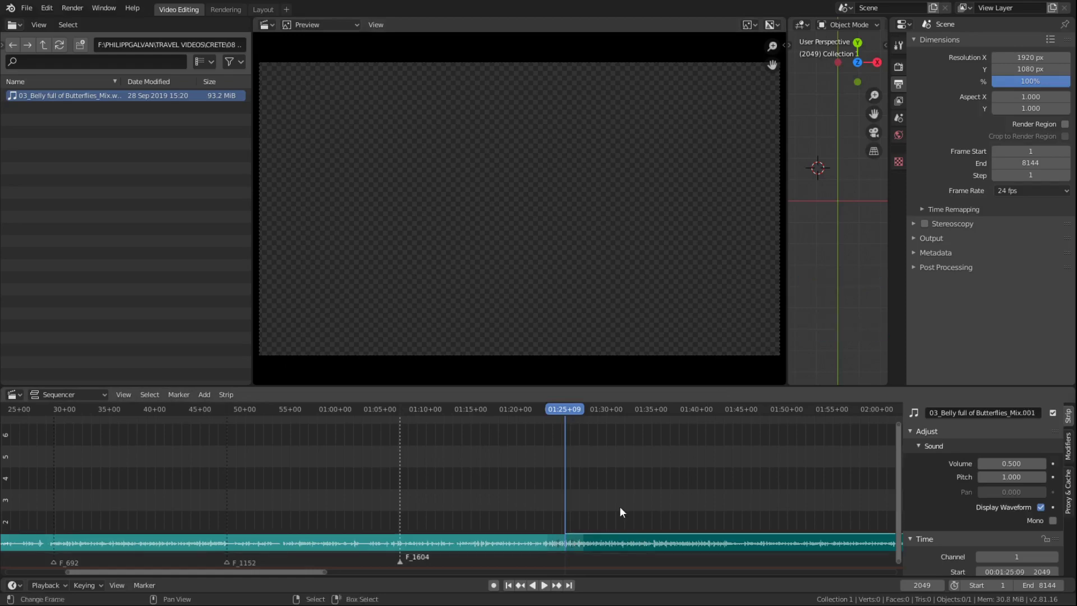
{"action": "key", "text": "shift+a"}
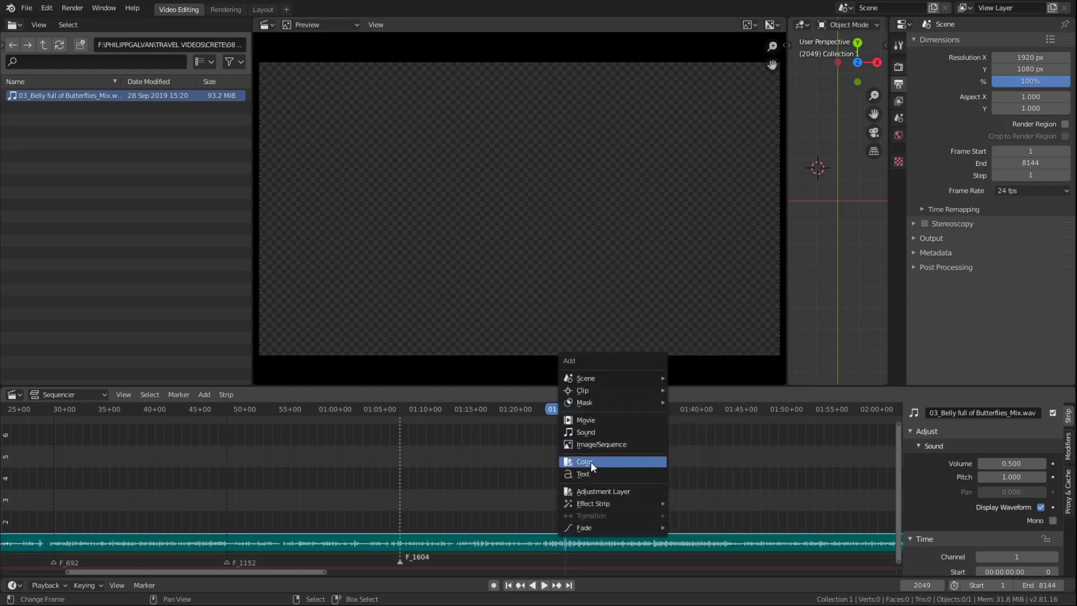
{"action": "key", "text": "Escape"}
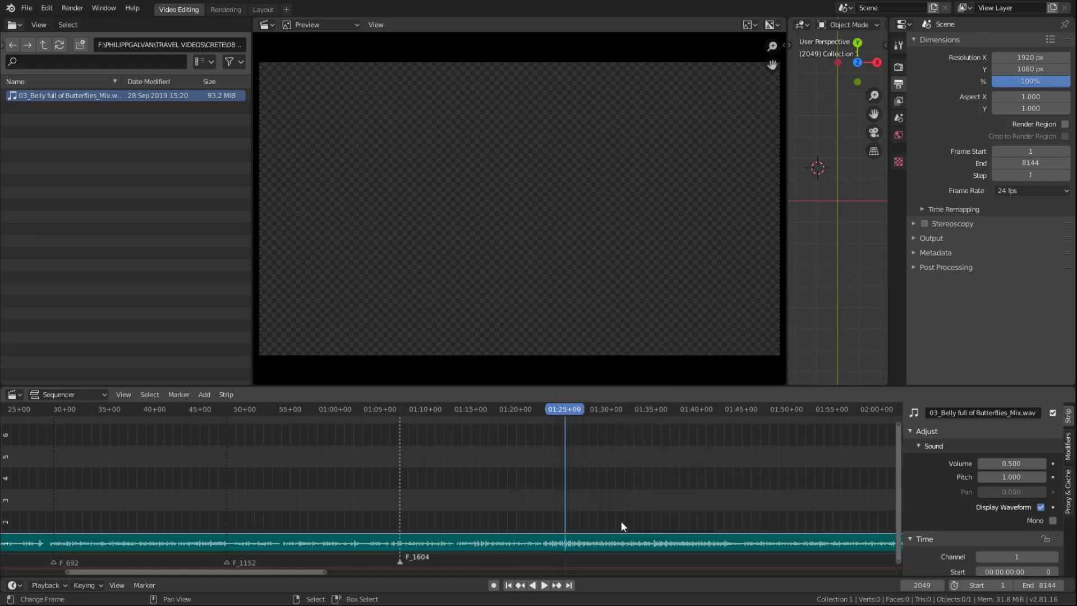
{"action": "key", "text": "shift+a"}
{"action": "mouse_move", "coordinate": [621, 520]}
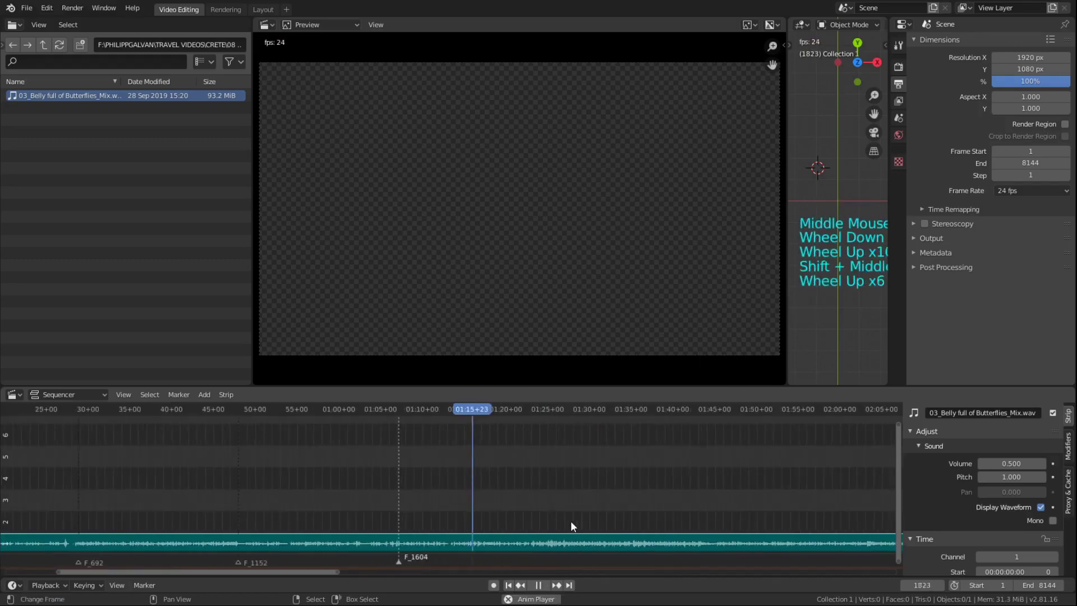
- Stop the music playback and add a timeline marker at frame 1843
{"action": "key", "text": "space"}
{"action": "scroll", "coordinate": [570, 521], "scroll_direction": "up", "scroll_amount": 5}
{"action": "left_click", "coordinate": [571, 521]}
- Play on past the frame-1843 marker and add a timeline marker at frame 2074
{"action": "key", "text": "space"}
{"action": "scroll", "coordinate": [591, 520], "scroll_direction": "up", "scroll_amount": 5}
{"action": "left_click", "coordinate": [621, 509]}
{"action": "key", "text": "m"}
{"action": "scroll", "coordinate": [621, 514], "scroll_direction": "down", "scroll_amount": 7}
{"action": "key", "text": "space"}
- Listen through the section after the frame-2074 marker and add a timeline marker at frame 2304
{"action": "scroll", "coordinate": [587, 536], "scroll_direction": "up", "scroll_amount": 7}
{"action": "key", "text": "space"}
{"action": "left_click", "coordinate": [617, 505]}
{"action": "key", "text": "m"}
{"action": "scroll", "coordinate": [594, 487], "scroll_direction": "down", "scroll_amount": 15}
{"action": "middle_click_drag", "start_coordinate": [599, 487], "coordinate": [537, 487], "text": "shift"}
{"action": "left_click", "coordinate": [448, 493]}
{"action": "key", "text": "space"}
- Add timeline markers at frames 2478 and 2534 while playing through the music
{"action": "key", "text": "space"}
{"action": "left_click", "coordinate": [560, 460]}
{"action": "scroll", "coordinate": [512, 557], "scroll_direction": "down", "scroll_amount": 20}
{"action": "scroll", "coordinate": [536, 494], "scroll_direction": "up", "scroll_amount": 5}
{"action": "scroll", "coordinate": [493, 482], "scroll_direction": "up", "scroll_amount": 1}
{"action": "scroll", "coordinate": [497, 486], "scroll_direction": "up", "scroll_amount": 6}
{"action": "scroll", "coordinate": [499, 491], "scroll_direction": "down", "scroll_amount": 1}
{"action": "scroll", "coordinate": [500, 494], "scroll_direction": "up", "scroll_amount": 3}
- Play on beyond the frame-2534 marker and add a timeline marker at frame 2996
{"action": "scroll", "coordinate": [500, 494], "scroll_direction": "down", "scroll_amount": 1}
{"action": "key", "text": "space"}
{"action": "scroll", "coordinate": [490, 529], "scroll_direction": "up", "scroll_amount": 8}
{"action": "left_click", "coordinate": [490, 523]}
{"action": "key", "text": "m"}
{"action": "key", "text": "space"}
{"action": "left_click", "coordinate": [508, 497]}
{"action": "key", "text": "m"}
- Jump ahead during playback and add a timeline marker at frame 3917
{"action": "scroll", "coordinate": [564, 535], "scroll_direction": "up", "scroll_amount": 3}
{"action": "key", "text": "space"}
{"action": "key", "text": "space"}
{"action": "left_click", "coordinate": [456, 482]}
{"action": "key", "text": "m"}
{"action": "key", "text": "space"}
{"action": "scroll", "coordinate": [459, 487], "scroll_direction": "down", "scroll_amount": 3}
{"action": "middle_click_drag", "start_coordinate": [459, 486], "coordinate": [362, 516], "text": "shift"}
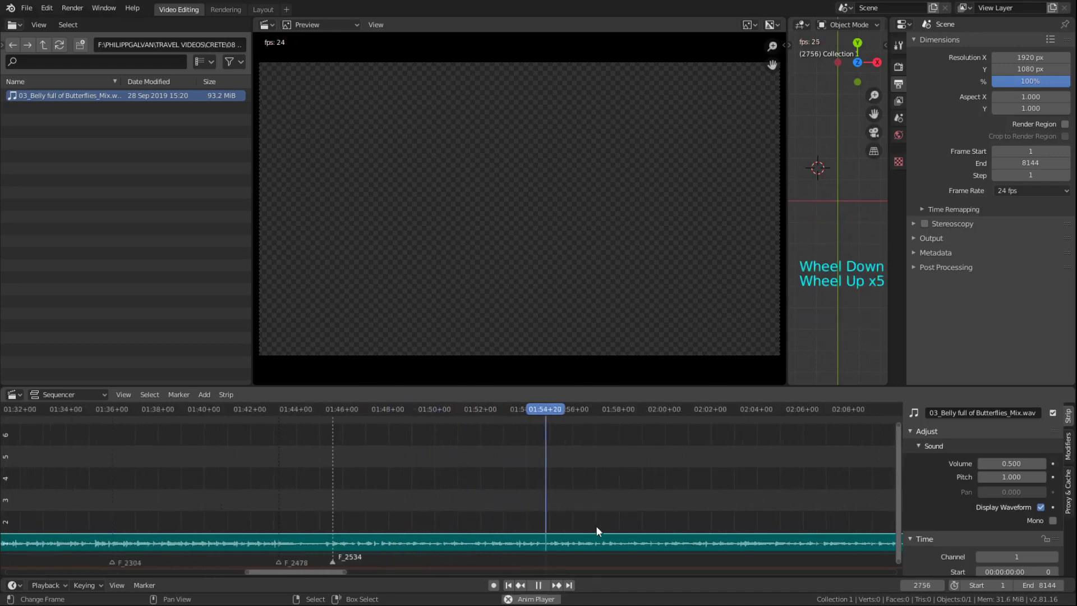
{"action": "scroll", "coordinate": [645, 533], "scroll_direction": "down", "scroll_amount": 4}
{"action": "middle_click_drag", "start_coordinate": [645, 533], "coordinate": [523, 527], "text": "shift"}
- Play the music well past the frame-3917 marker and add a timeline marker at frame 4838
{"action": "scroll", "coordinate": [523, 527], "scroll_direction": "up", "scroll_amount": 3}
{"action": "key", "text": "space"}
{"action": "left_click", "coordinate": [548, 511]}
{"action": "key", "text": "m"}
{"action": "key", "text": "space"}
{"action": "scroll", "coordinate": [607, 516], "scroll_direction": "down", "scroll_amount": 9}
{"action": "middle_click_drag", "start_coordinate": [607, 516], "coordinate": [503, 503], "text": "shift"}
{"action": "left_click", "coordinate": [702, 518]}
- Listen to the music after the frame-4838 marker and step frame by frame around frame 6221
{"action": "scroll", "coordinate": [634, 513], "scroll_direction": "up", "scroll_amount": 9}
{"action": "key", "text": "m"}
{"action": "left_click", "coordinate": [693, 528]}
{"action": "middle_click_drag", "start_coordinate": [718, 530], "coordinate": [575, 536], "text": "shift"}
{"action": "scroll", "coordinate": [576, 536], "scroll_direction": "up", "scroll_amount": 6}
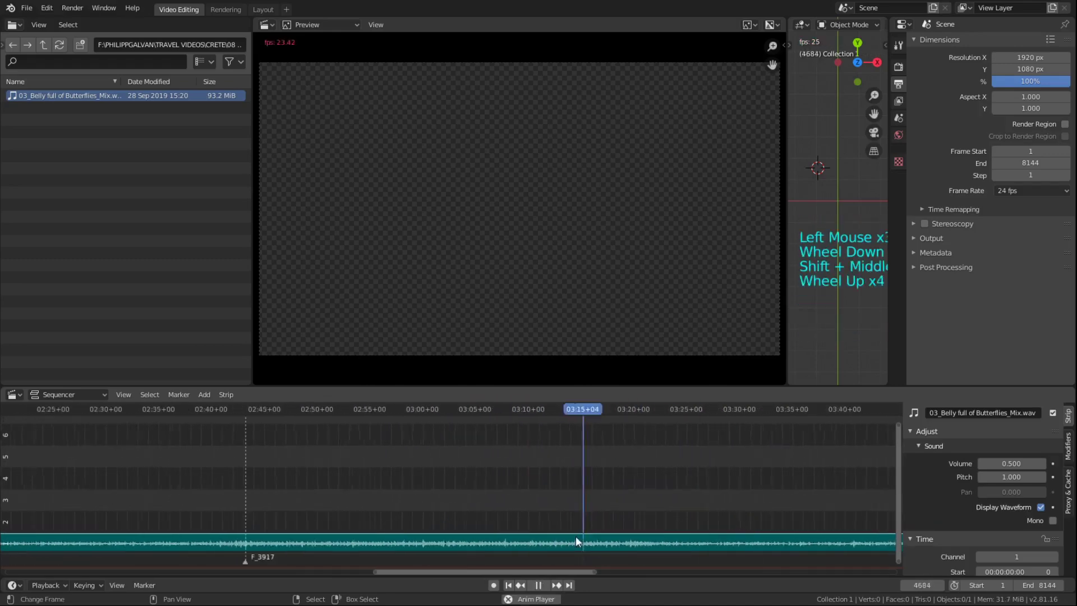
{"action": "key", "text": "space"}
{"action": "left_click", "coordinate": [653, 507]}
{"action": "key", "text": "m"}
{"action": "key", "text": "space"}
{"action": "left_click", "coordinate": [612, 501]}
{"action": "key", "text": "space"}
{"action": "scroll", "coordinate": [608, 504], "scroll_direction": "up", "scroll_amount": 4}
{"action": "left_click", "coordinate": [808, 496]}
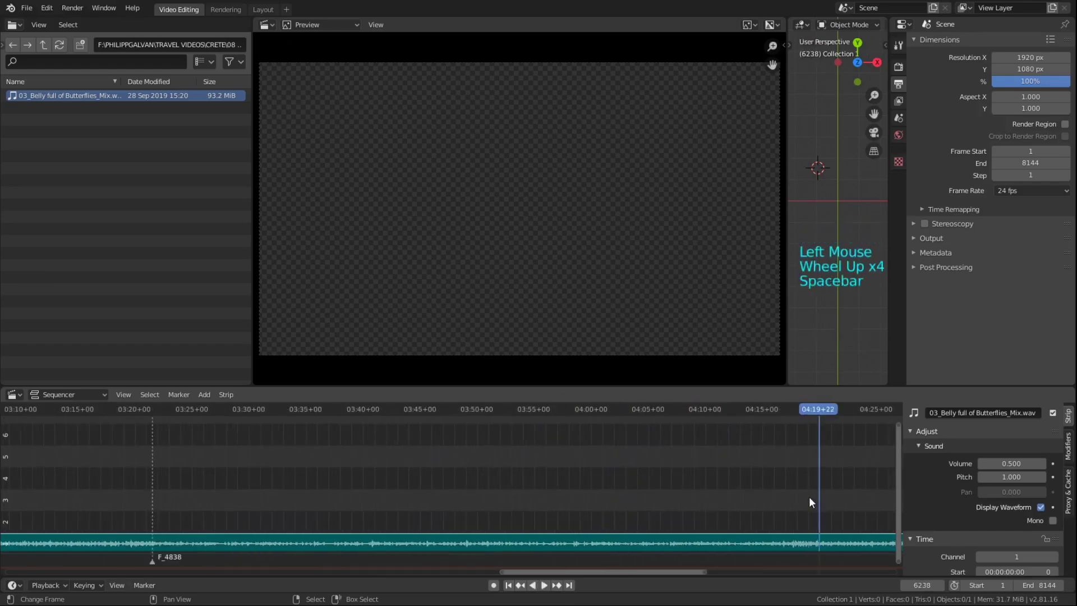
{"action": "key", "text": "Right"}
{"action": "key", "text": "Right"}
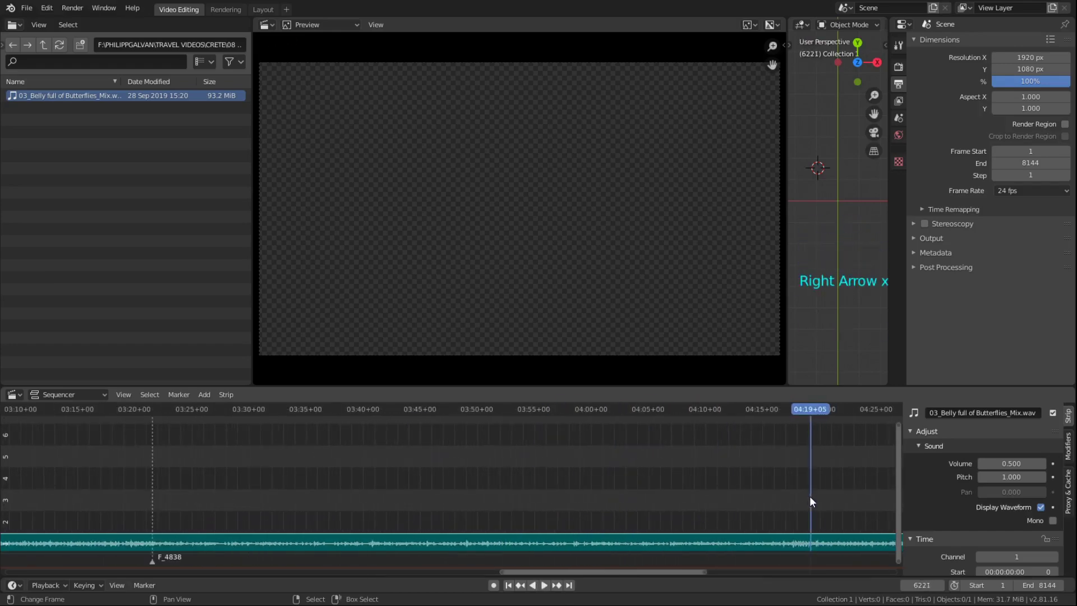
{"action": "key", "text": "Left"}
{"action": "key", "text": "Left"}
{"action": "key", "text": "Left"}
{"action": "key", "text": "Left"}
{"action": "key", "text": "Left"}
{"action": "key", "text": "Left"}
{"action": "key", "text": "Left"}
{"action": "key", "text": "Left"}
{"action": "key", "text": "Left"}
{"action": "key", "text": "Left"}
{"action": "key", "text": "Right"}
{"action": "key", "text": "Right"}
{"action": "key", "text": "Right"}
{"action": "key", "text": "Right"}
{"action": "key", "text": "Right"}
{"action": "key", "text": "Right"}
{"action": "key", "text": "Right"}
{"action": "key", "text": "Right"}
{"action": "key", "text": "Right"}
{"action": "middle_click_drag", "start_coordinate": [820, 492], "coordinate": [686, 447], "text": "shift"}
{"action": "scroll", "coordinate": [741, 500], "scroll_direction": "up", "scroll_amount": 5}
{"action": "scroll", "coordinate": [796, 501], "scroll_direction": "down", "scroll_amount": 1}
{"action": "middle_click_drag", "start_coordinate": [776, 505], "coordinate": [717, 516]}
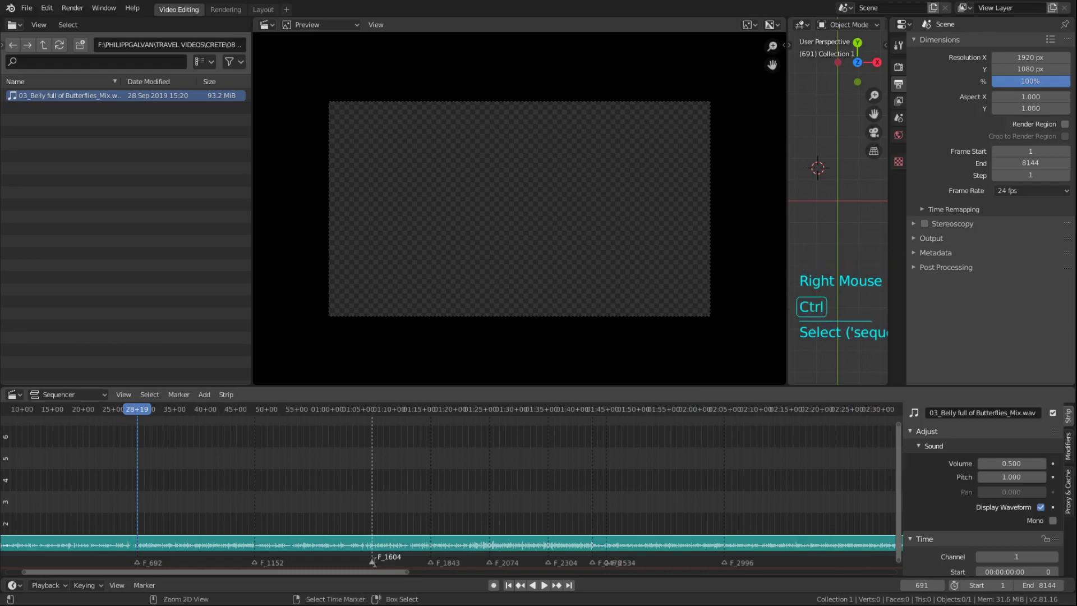
- Rename the marker labelled F_1604 to "Main Theme"
{"action": "key", "text": "ctrl+m"}
{"action": "key", "text": "BackSpace"}
{"action": "key", "text": "BackSpace"}
{"action": "key", "text": "BackSpace"}
{"action": "key", "text": "BackSpace"}
{"action": "key", "text": "BackSpace"}
{"action": "key", "text": "BackSpace"}
{"action": "key", "text": "shift"}
{"action": "type", "text": "Main Theme"}
{"action": "key", "text": "Return"}
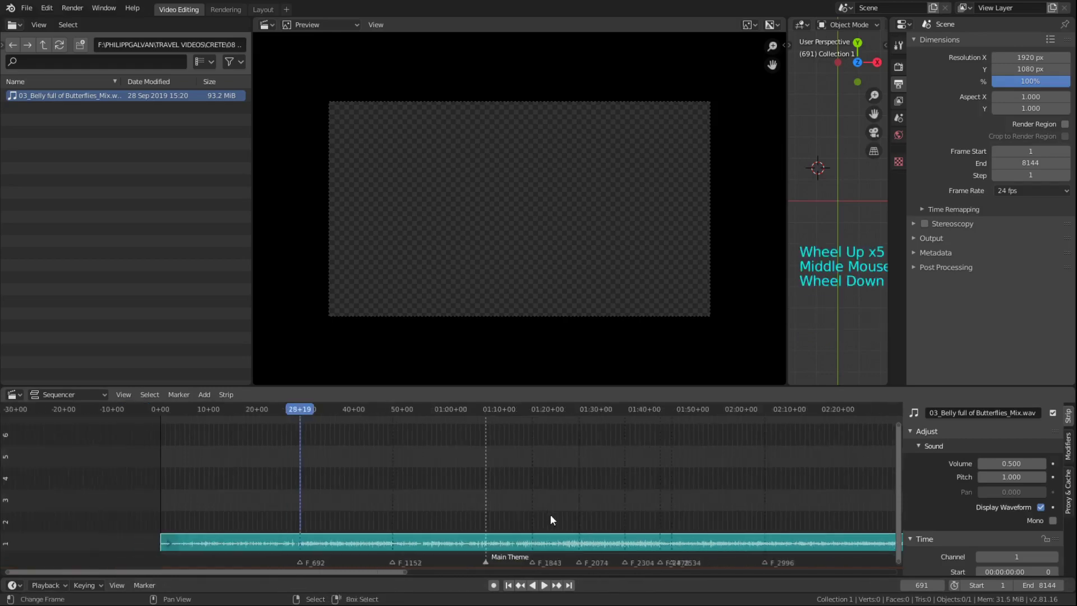
- Move the playhead to frame 0 and open the 03 VIDEO Canon folder in the CRETE project folder
{"action": "scroll", "coordinate": [550, 514], "scroll_direction": "up", "scroll_amount": 1}
{"action": "middle_click_drag", "start_coordinate": [558, 493], "coordinate": [543, 493], "text": "shift"}
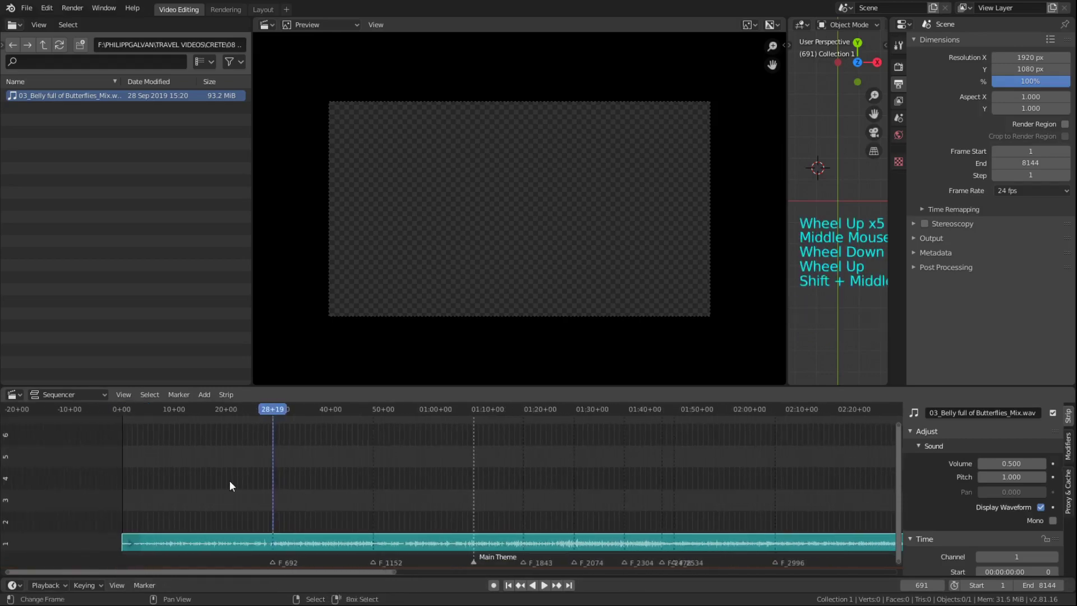
{"action": "left_click", "coordinate": [122, 486]}
{"action": "left_click", "coordinate": [44, 44]}
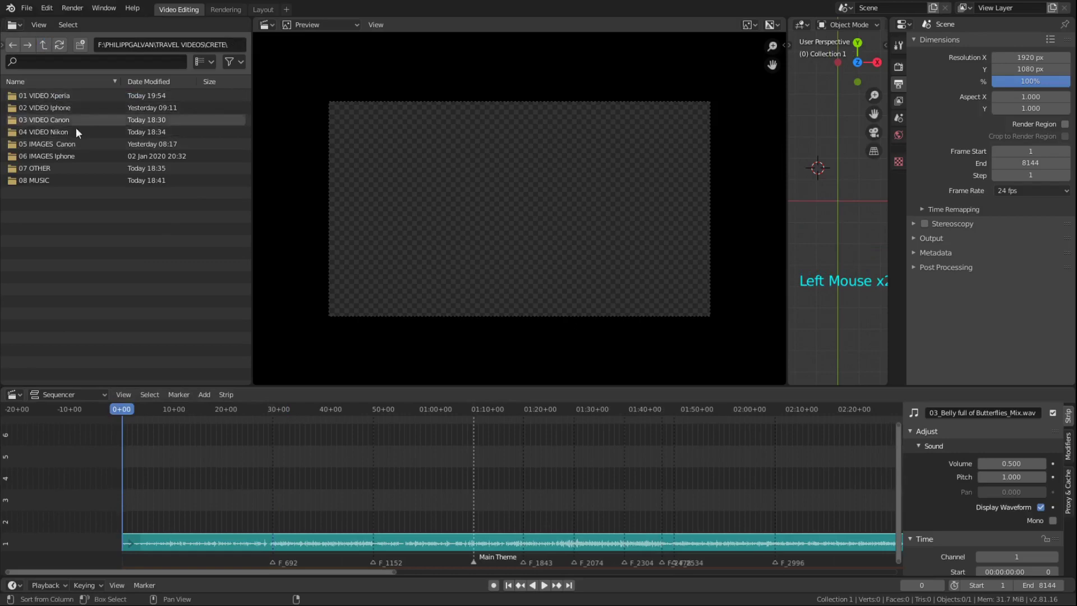
{"action": "double_click", "coordinate": [34, 120]}
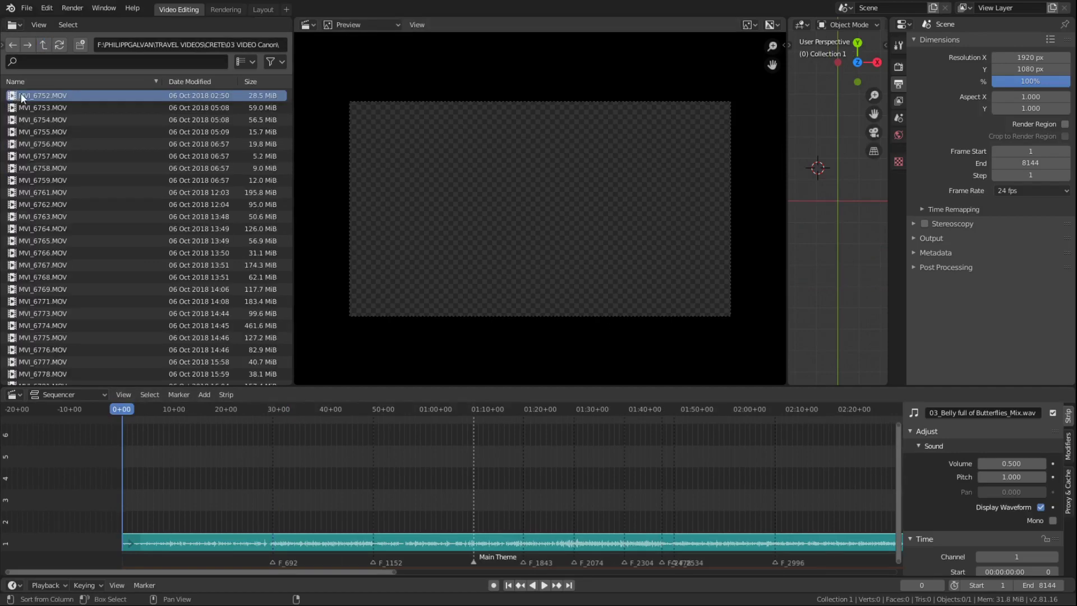
- Add the clip MVI_6752.MOV above the start of the music strip and play it back
{"action": "left_click_drag", "start_coordinate": [14, 99], "coordinate": [176, 483]}
{"action": "scroll", "coordinate": [119, 516], "scroll_direction": "up", "scroll_amount": 3}
{"action": "scroll", "coordinate": [221, 487], "scroll_direction": "down", "scroll_amount": 1}
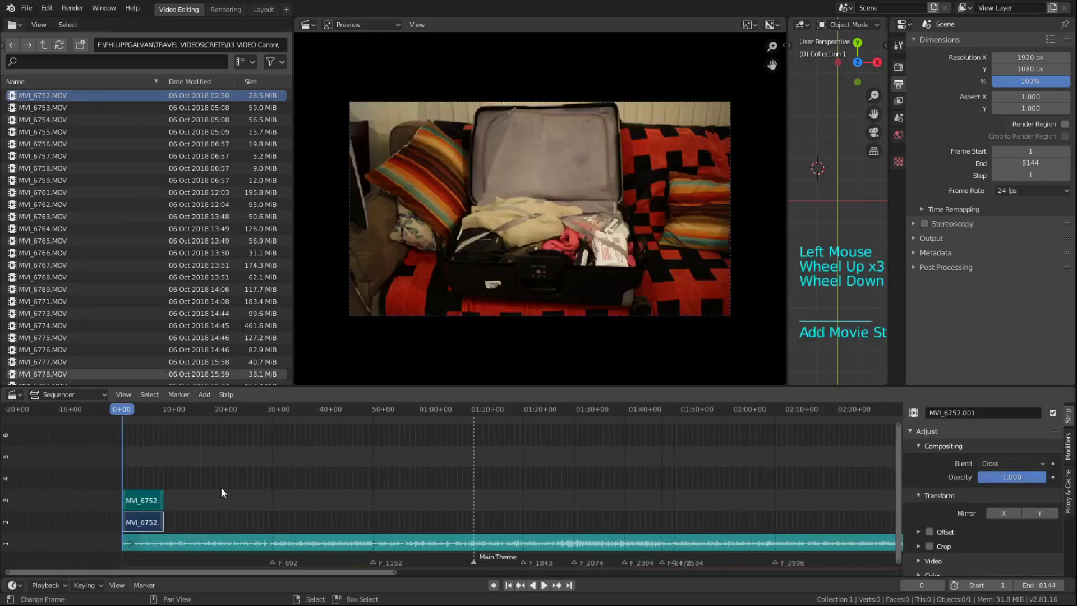
{"action": "left_click", "coordinate": [130, 472]}
{"action": "key", "text": "space"}
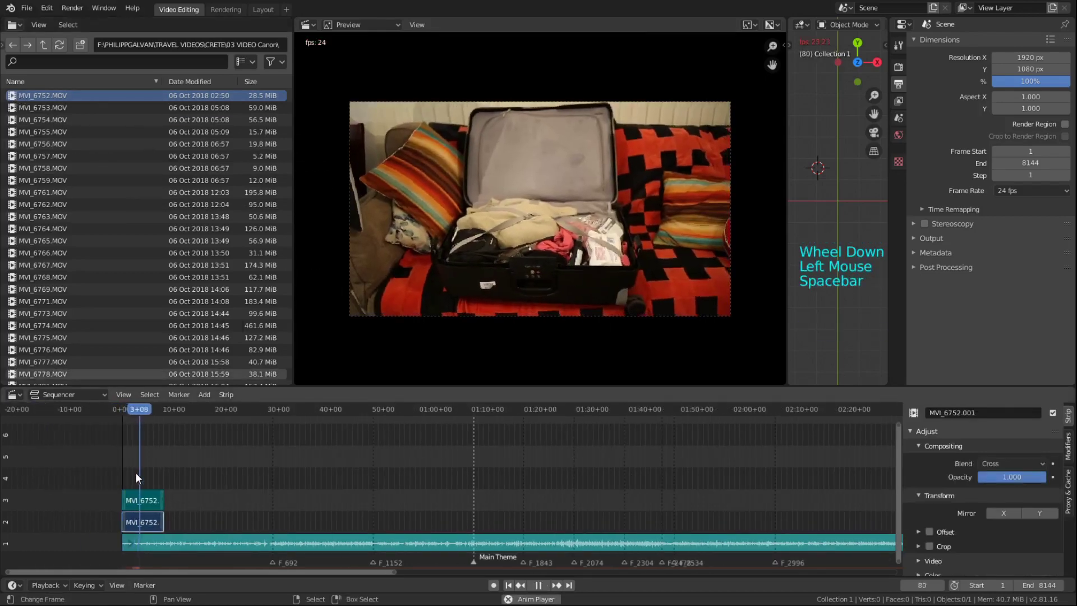
- Enable Strip Proxy & Timecode for the MVI_6752 video strip and rebuild its proxy and timecode indices
{"action": "key", "text": "space"}
{"action": "right_click", "coordinate": [538, 519]}
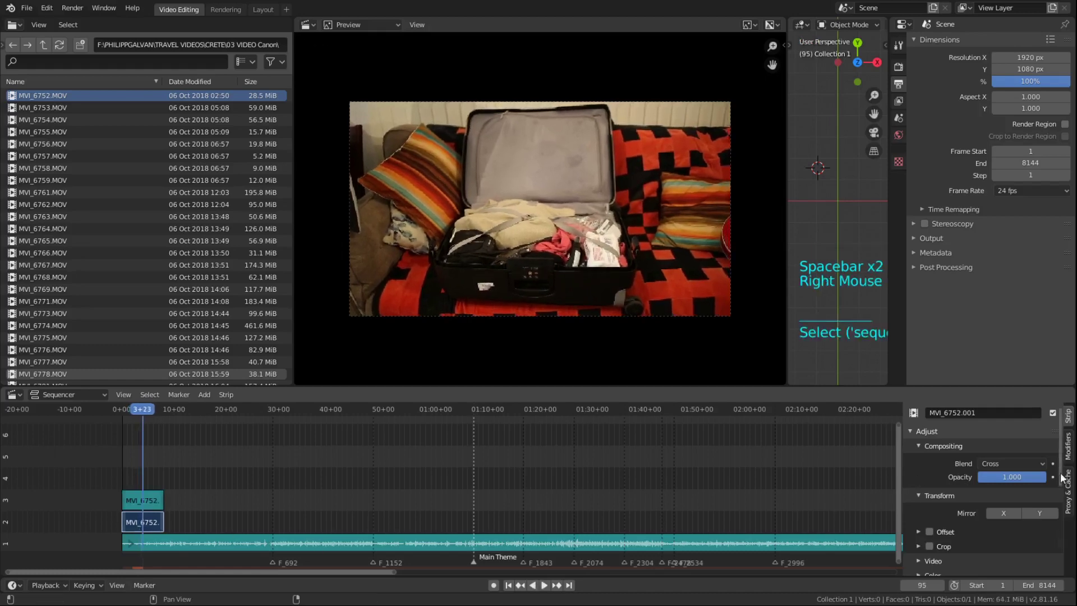
{"action": "left_click", "coordinate": [1069, 493]}
{"action": "scroll", "coordinate": [964, 506], "scroll_direction": "down", "scroll_amount": 4}
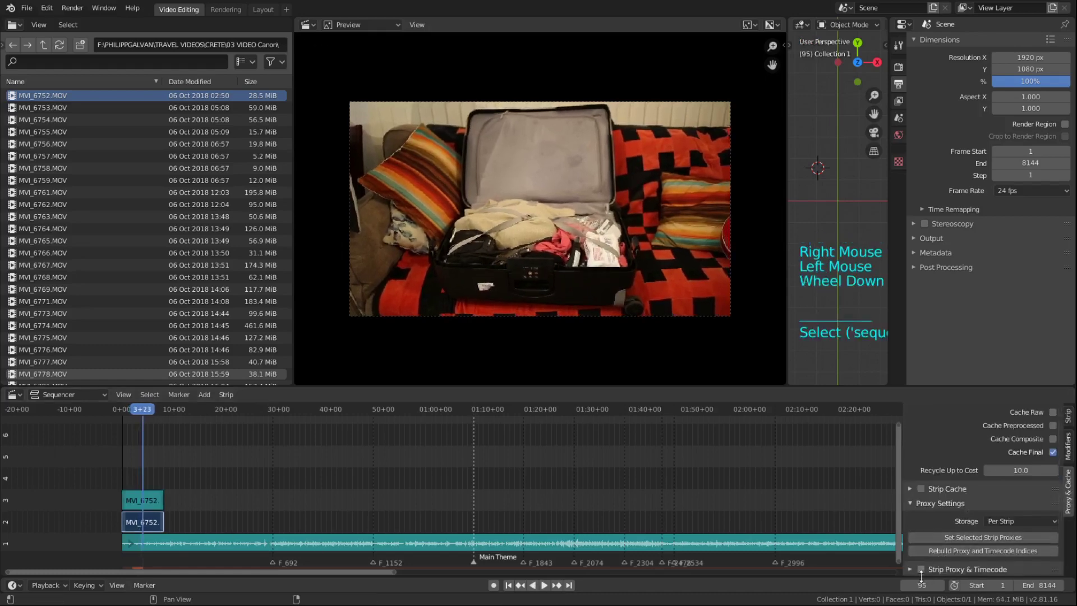
{"action": "double_click", "coordinate": [947, 547]}
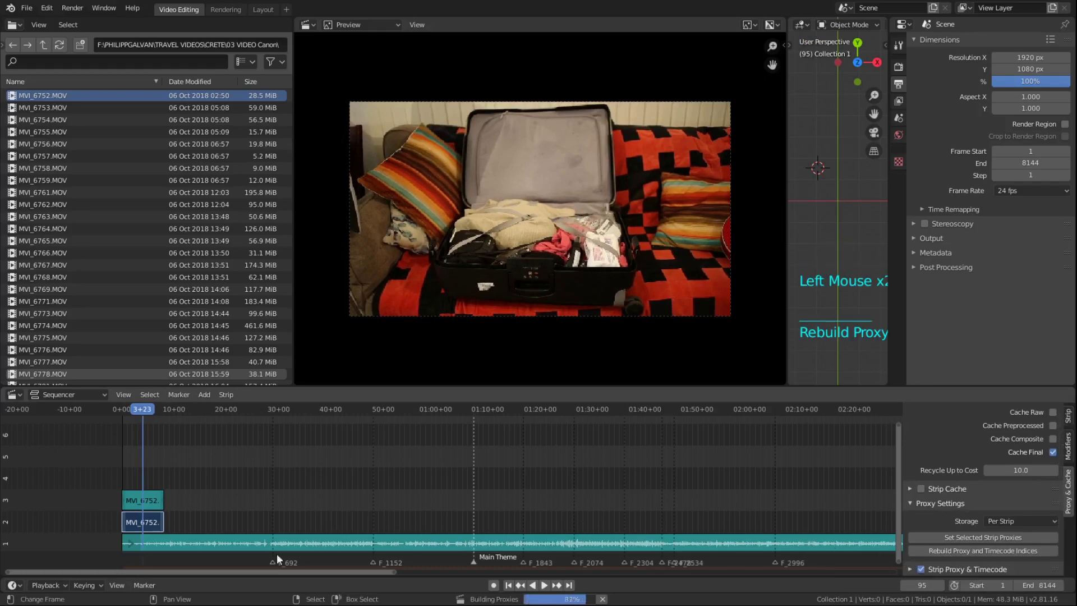
- Play back the MVI_6752 clip from its early frames through the rest of the shot to check how it runs
{"action": "left_click", "coordinate": [133, 490]}
{"action": "key", "text": "space"}
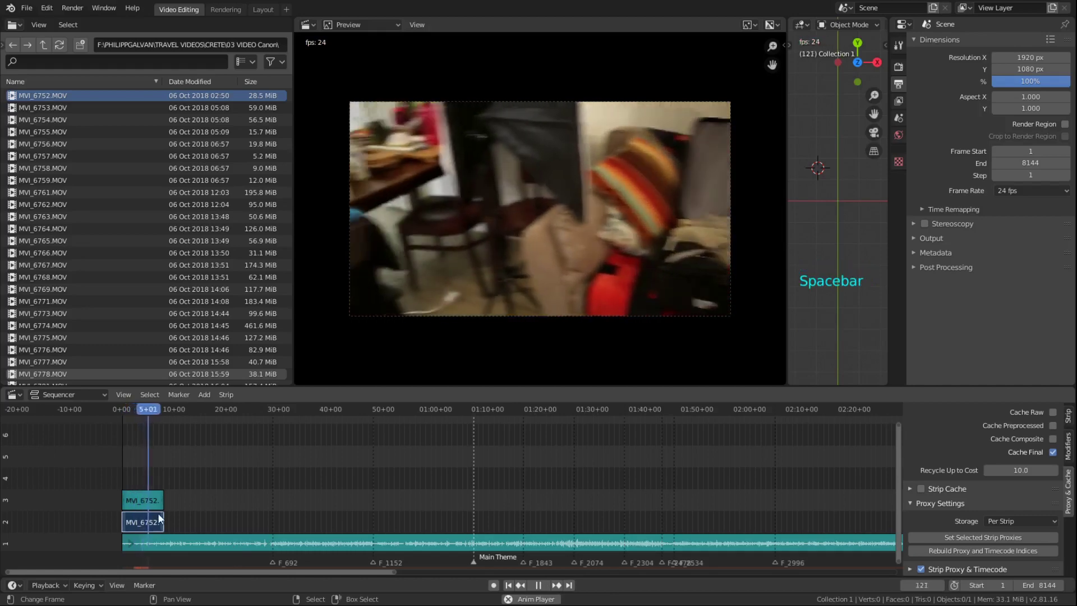
{"action": "key", "text": "space"}
{"action": "key", "text": "space"}
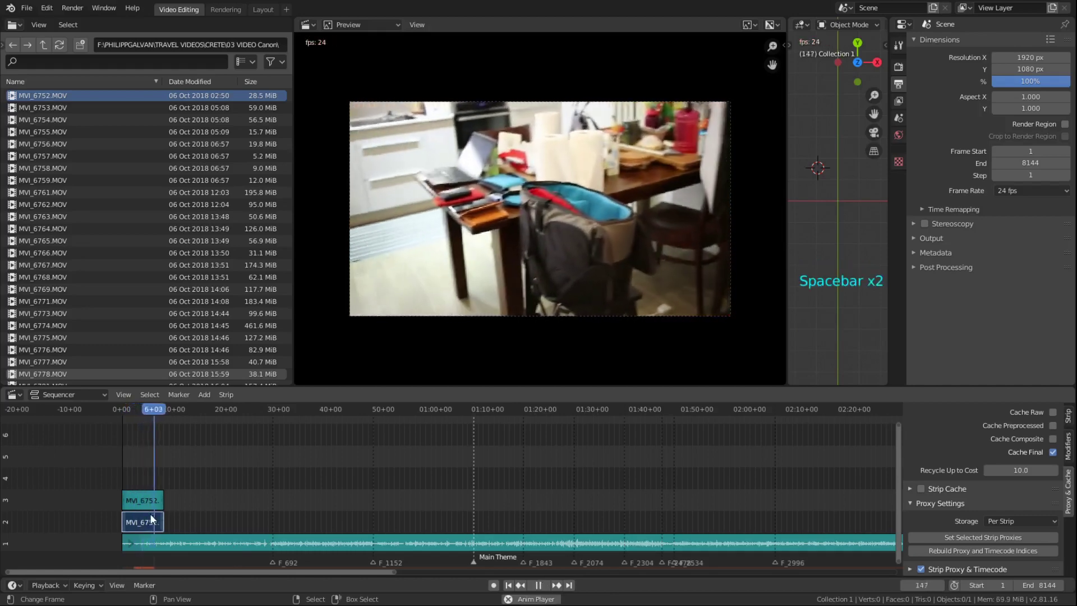
{"action": "key", "text": "space"}
{"action": "right_click", "coordinate": [139, 501]}
{"action": "right_click", "coordinate": [144, 513]}
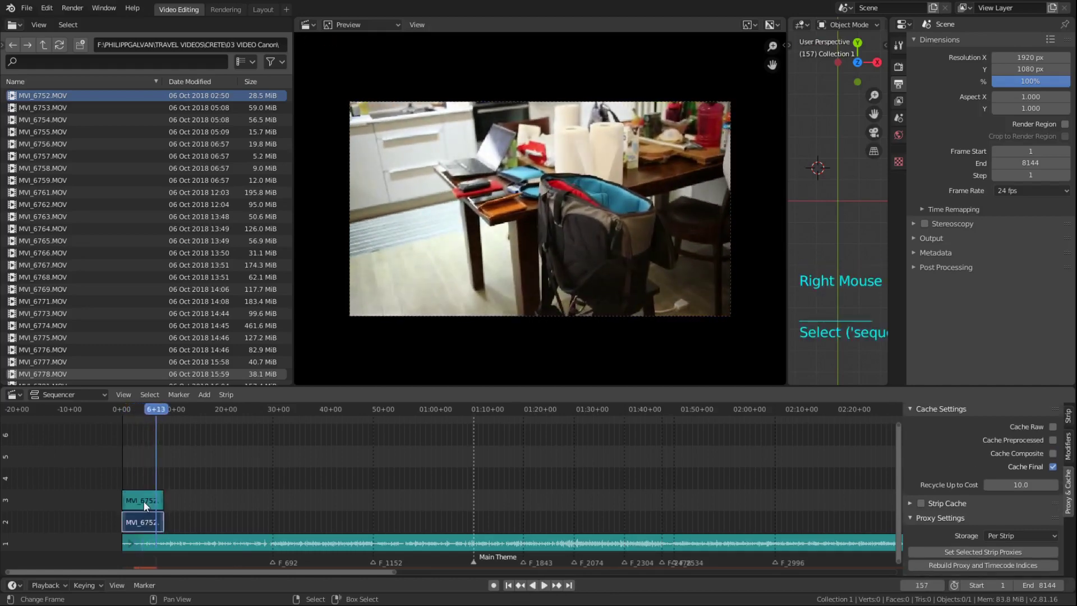
- Add the clip MVI_6756.MOV and move its strips into channels 2 and 3, directly after MVI_6752
{"action": "left_click", "coordinate": [41, 107]}
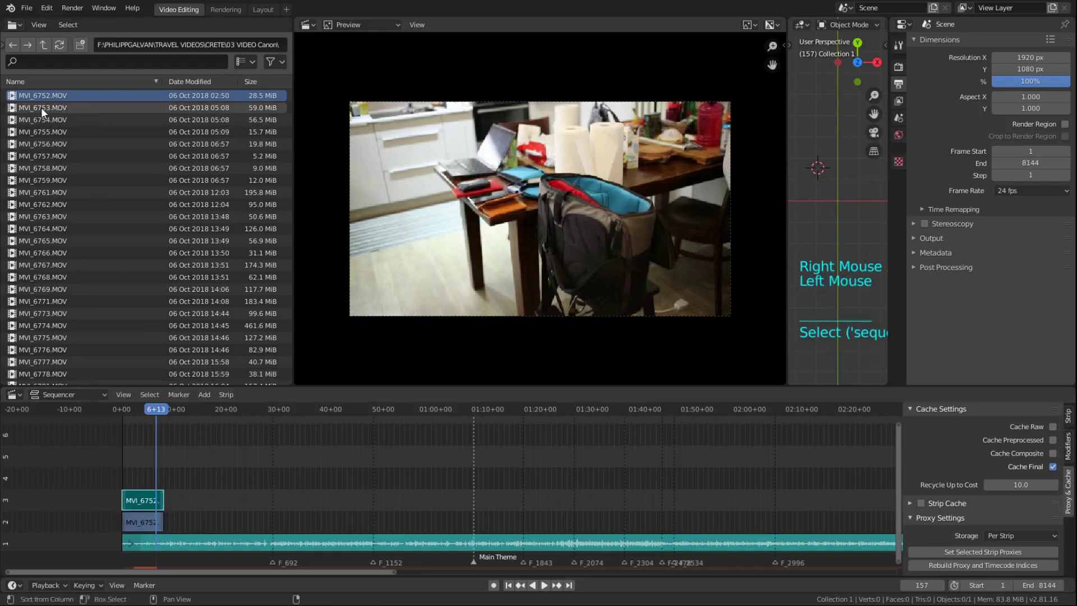
{"action": "left_click_drag", "start_coordinate": [42, 143], "coordinate": [170, 480]}
{"action": "scroll", "coordinate": [116, 487], "scroll_direction": "up", "scroll_amount": 4}
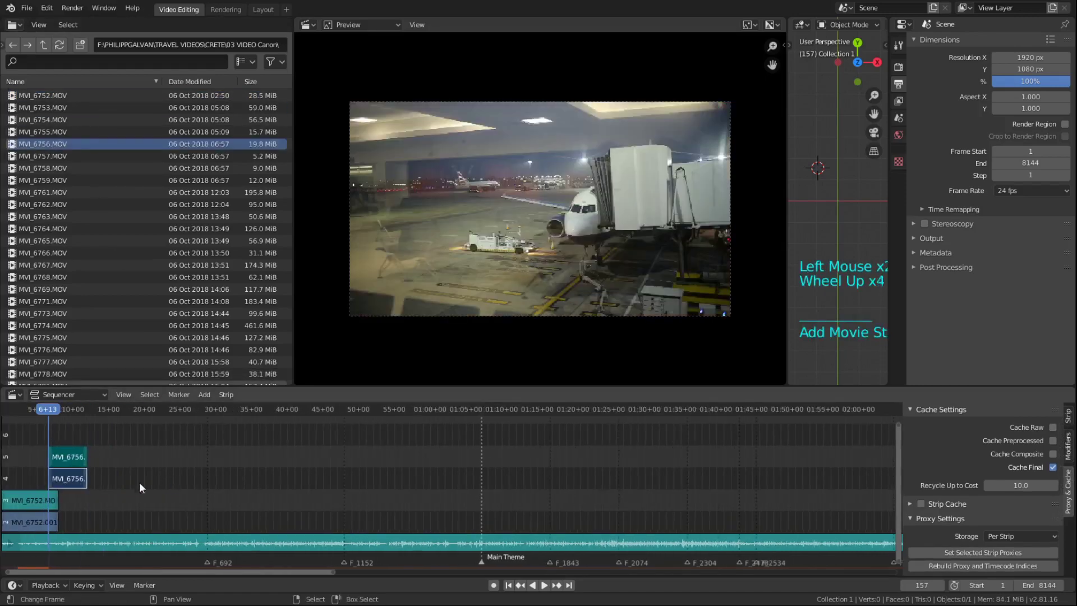
{"action": "scroll", "coordinate": [156, 489], "scroll_direction": "down", "scroll_amount": 1}
{"action": "key", "text": "g"}
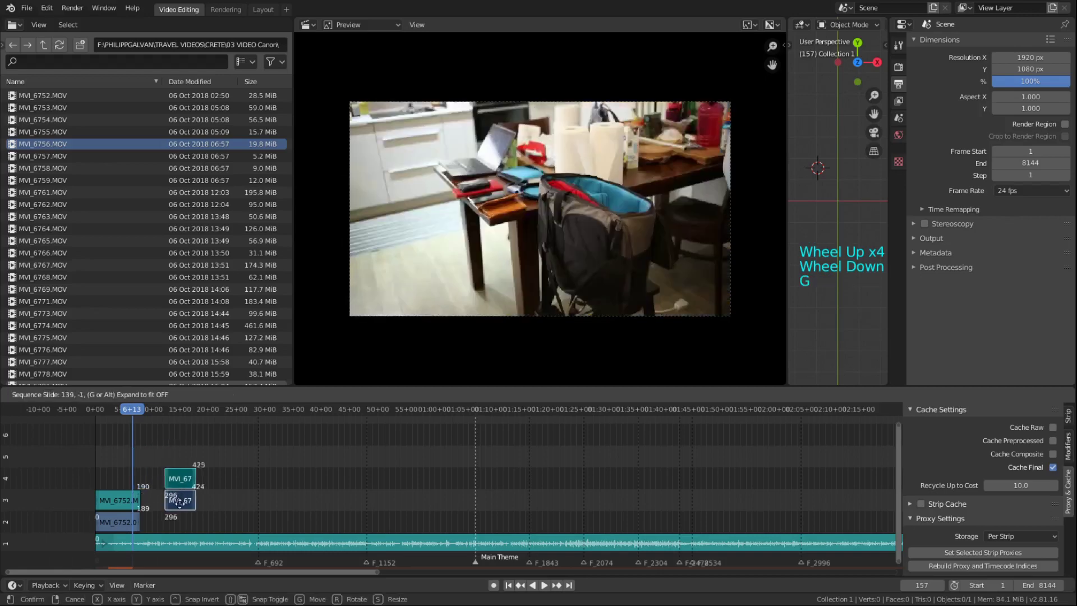
{"action": "right_click", "coordinate": [157, 517]}
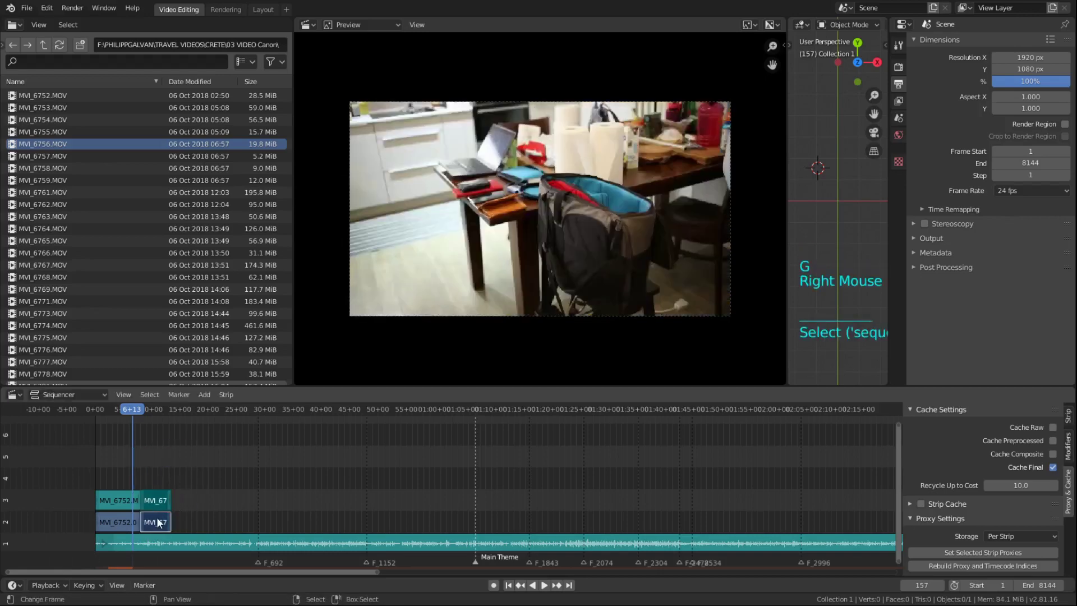
- Enable Strip Proxy & Timecode for the MVI_6756 video strip and rebuild its proxy and timecode indices
{"action": "scroll", "coordinate": [1058, 536], "scroll_direction": "down", "scroll_amount": 1}
{"action": "left_click", "coordinate": [921, 568]}
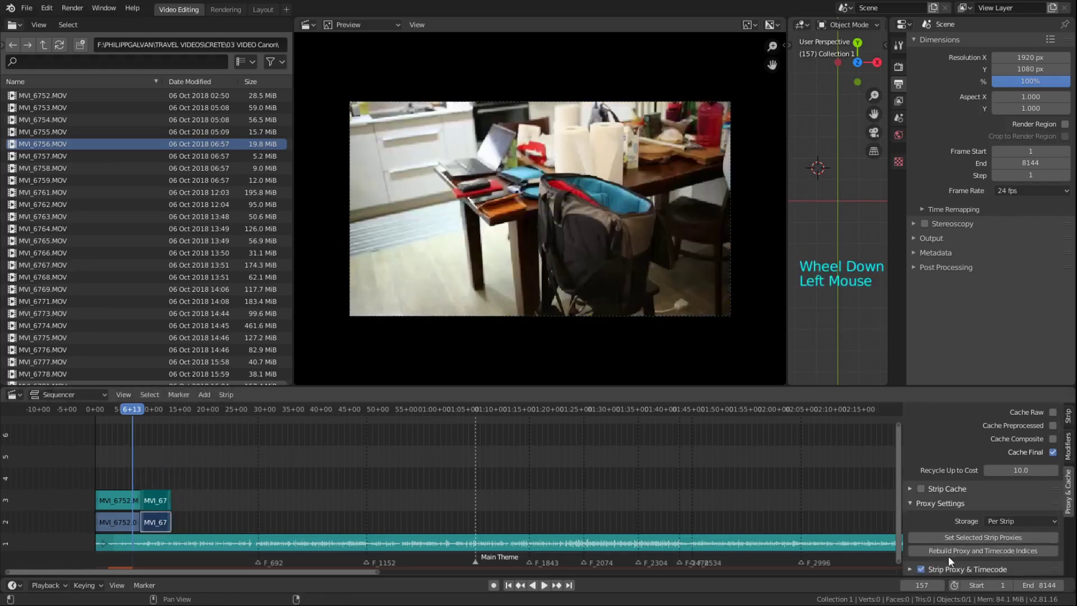
{"action": "left_click", "coordinate": [953, 552]}
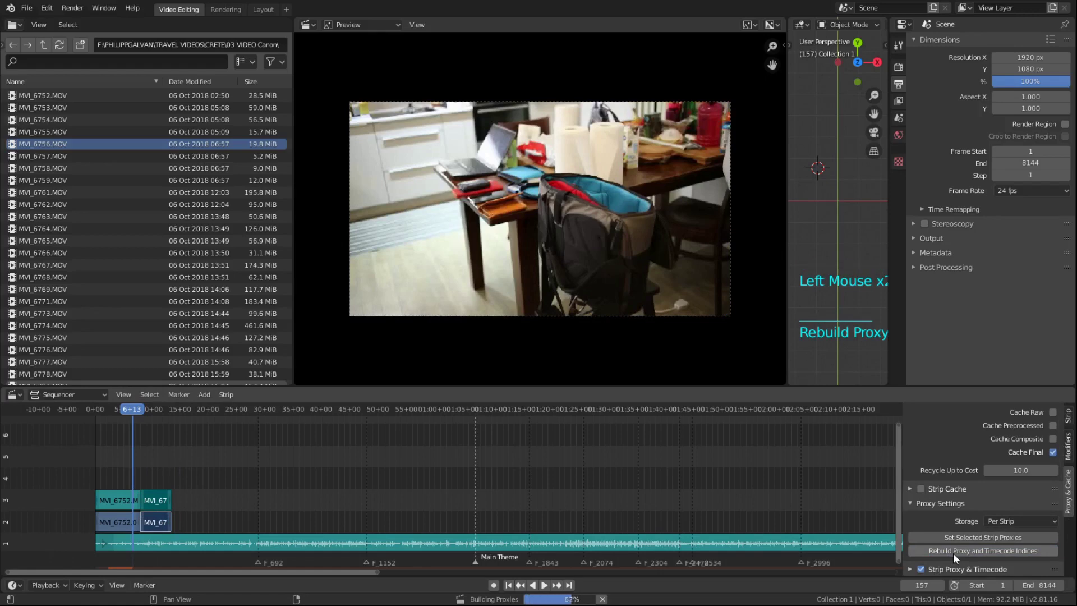
- Play back the MVI_6752 footage from frame 63 to check the start of the edit
{"action": "left_click", "coordinate": [110, 458]}
{"action": "key", "text": "space"}
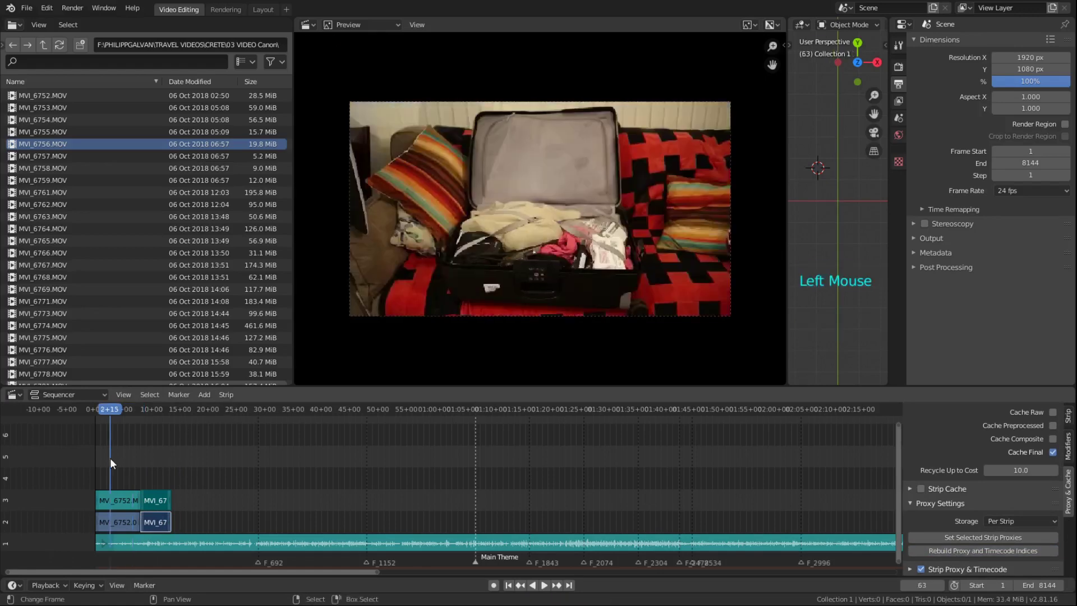
{"action": "scroll", "coordinate": [174, 499], "scroll_direction": "up", "scroll_amount": 5}
{"action": "middle_click_drag", "start_coordinate": [169, 506], "coordinate": [476, 503], "text": "shift"}
{"action": "scroll", "coordinate": [313, 542], "scroll_direction": "up", "scroll_amount": 2}
{"action": "key", "text": "space"}
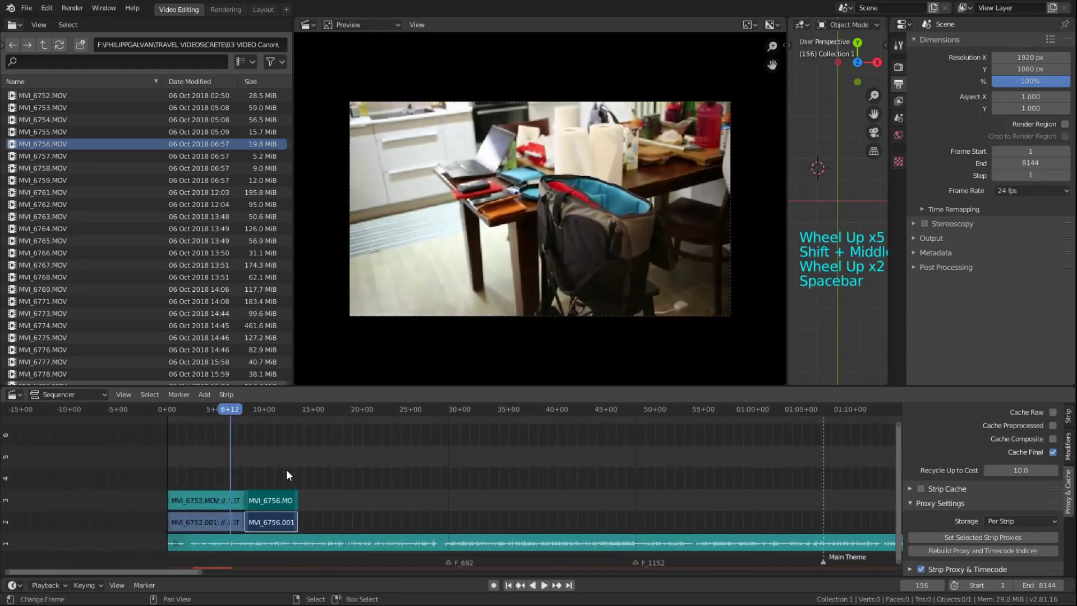
- Add the clip MVI_6757.MOV directly after MVI_6756 above the music and play back the edit
{"action": "left_click", "coordinate": [13, 162]}
{"action": "left_click_drag", "start_coordinate": [12, 156], "coordinate": [380, 511]}
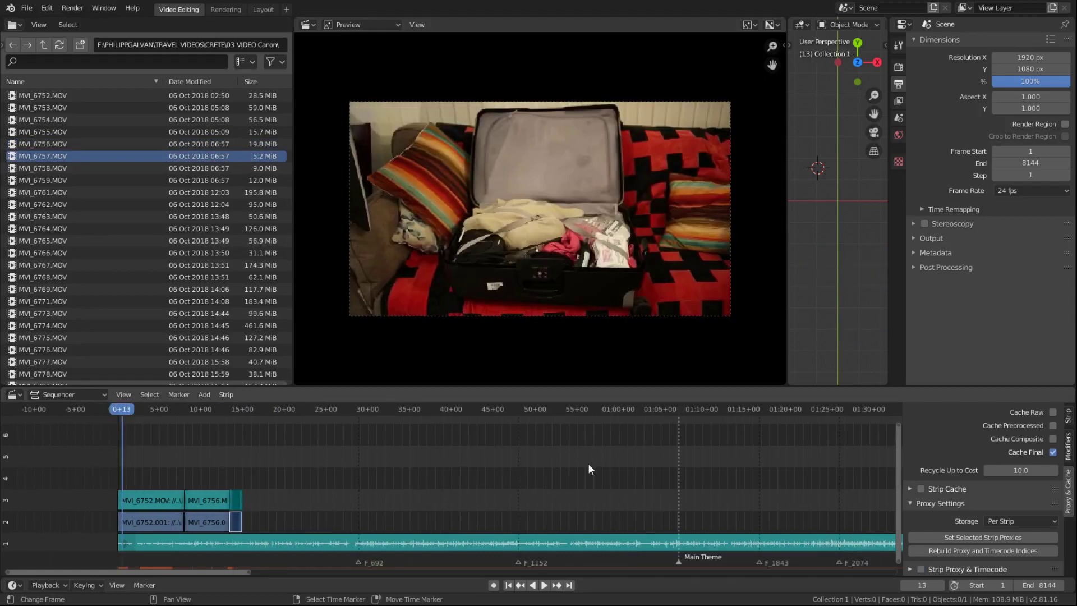
{"action": "scroll", "coordinate": [608, 484], "scroll_direction": "down", "scroll_amount": 4}
{"action": "middle_click_drag", "start_coordinate": [823, 468], "coordinate": [648, 468]}
{"action": "scroll", "coordinate": [648, 468], "scroll_direction": "up", "scroll_amount": 3}
{"action": "middle_click_drag", "start_coordinate": [112, 503], "coordinate": [352, 503], "text": "shift"}
{"action": "scroll", "coordinate": [352, 502], "scroll_direction": "up", "scroll_amount": 2}
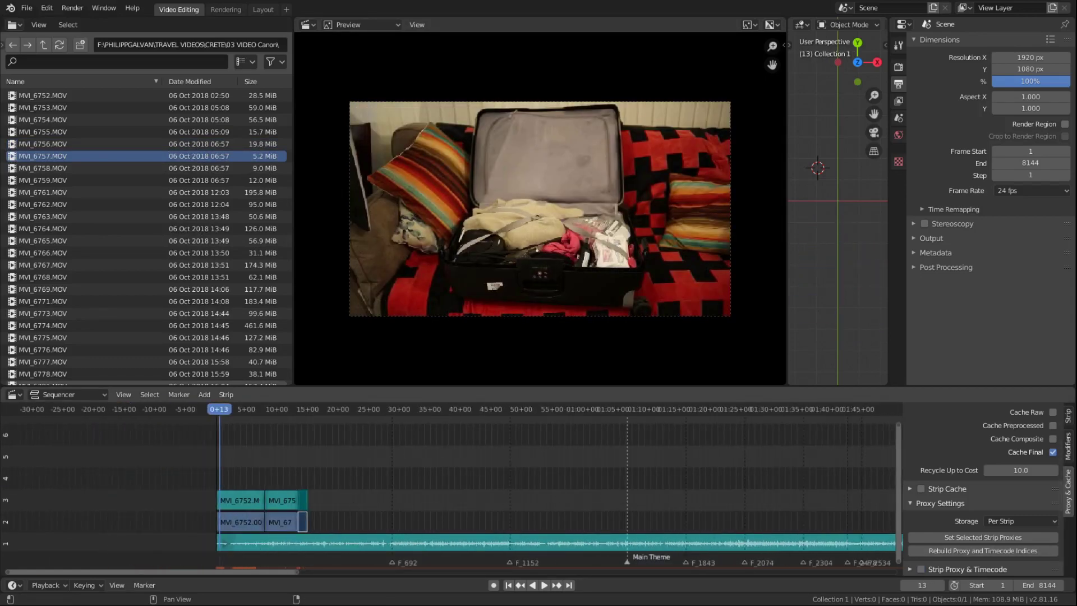
{"action": "key", "text": "space"}
- Add the clip MVI_6758.MOV directly after MVI_6757, then enable and rebuild its proxy
{"action": "left_click_drag", "start_coordinate": [43, 168], "coordinate": [382, 457]}
{"action": "right_click_drag", "start_coordinate": [259, 477], "coordinate": [315, 521]}
{"action": "left_click", "coordinate": [920, 569]}
{"action": "left_click", "coordinate": [982, 550]}
{"action": "key", "text": "space"}
- Add the clip MVI_6759.MOV directly after MVI_6758, then enable and rebuild its proxy
{"action": "left_click_drag", "start_coordinate": [13, 180], "coordinate": [379, 513]}
{"action": "key", "text": "g"}
{"action": "left_click", "coordinate": [331, 520]}
{"action": "key", "text": "space"}
{"action": "left_click", "coordinate": [920, 569]}
{"action": "left_click", "coordinate": [946, 550]}
- Add the clip MVI_6761.MOV directly after MVI_6759 in channels 2 and 3 and rebuild its proxy
{"action": "left_click_drag", "start_coordinate": [12, 192], "coordinate": [365, 479]}
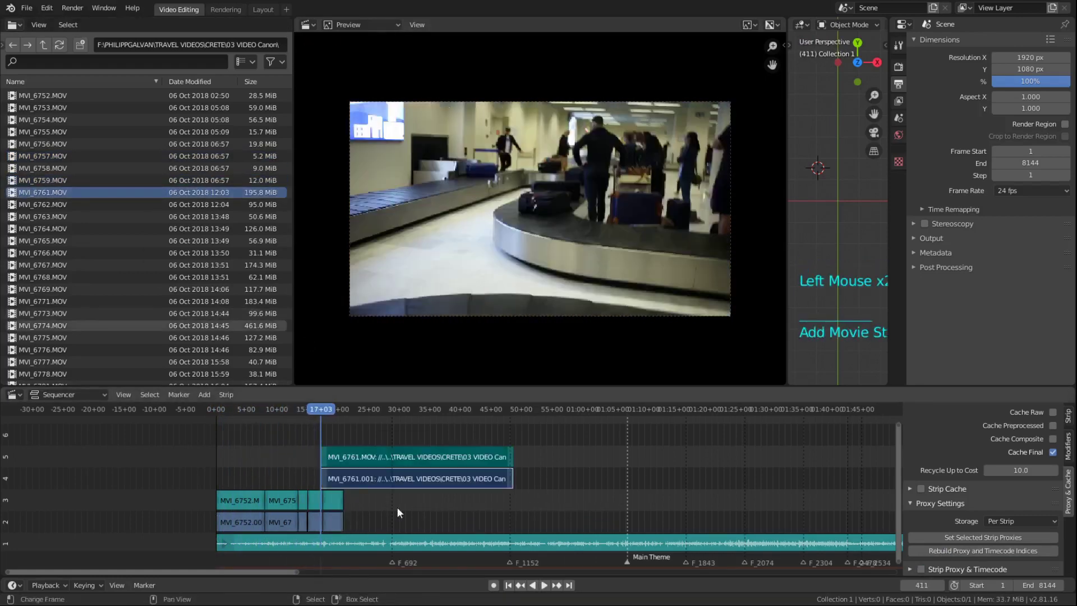
{"action": "left_click", "coordinate": [388, 527]}
{"action": "left_click", "coordinate": [983, 550]}
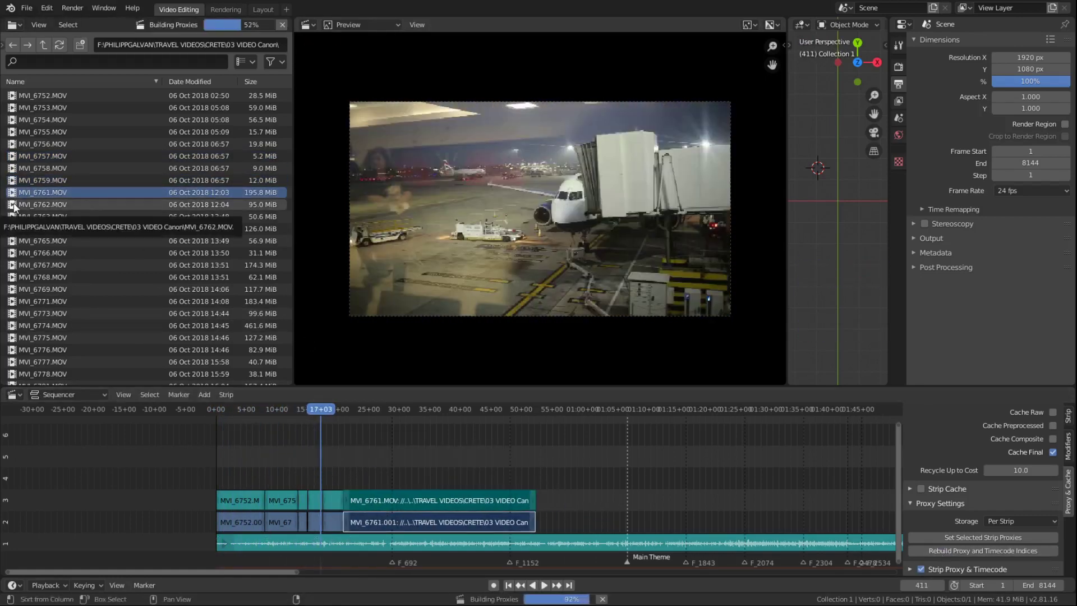
- Add MVI_6761.MOV a second time, move it to about 58 seconds in channels 3 and 4, and scrub through it
{"action": "double_click", "coordinate": [34, 192]}
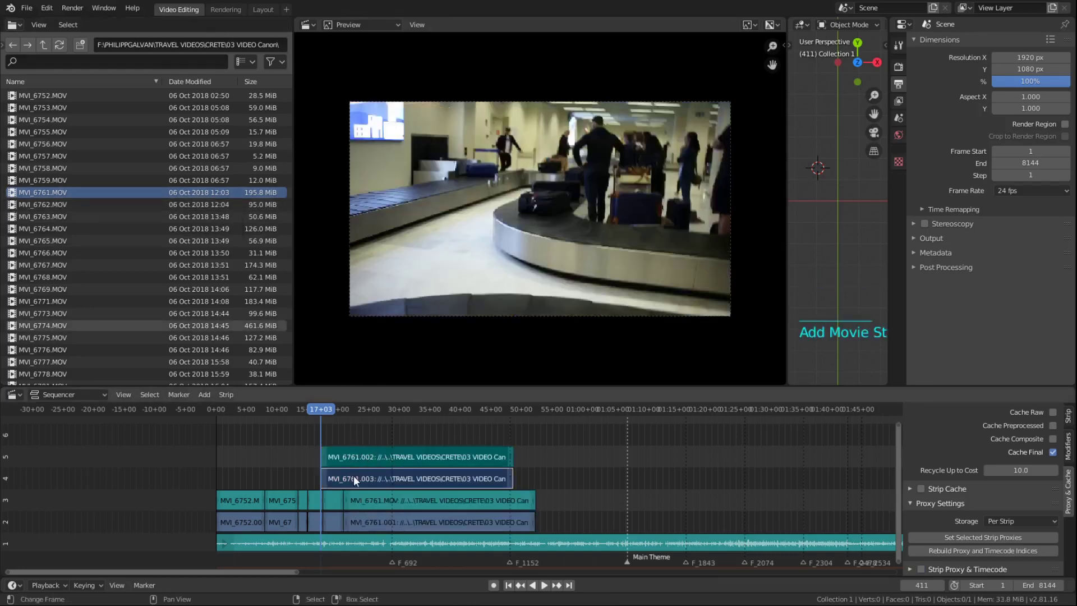
{"action": "key", "text": "g"}
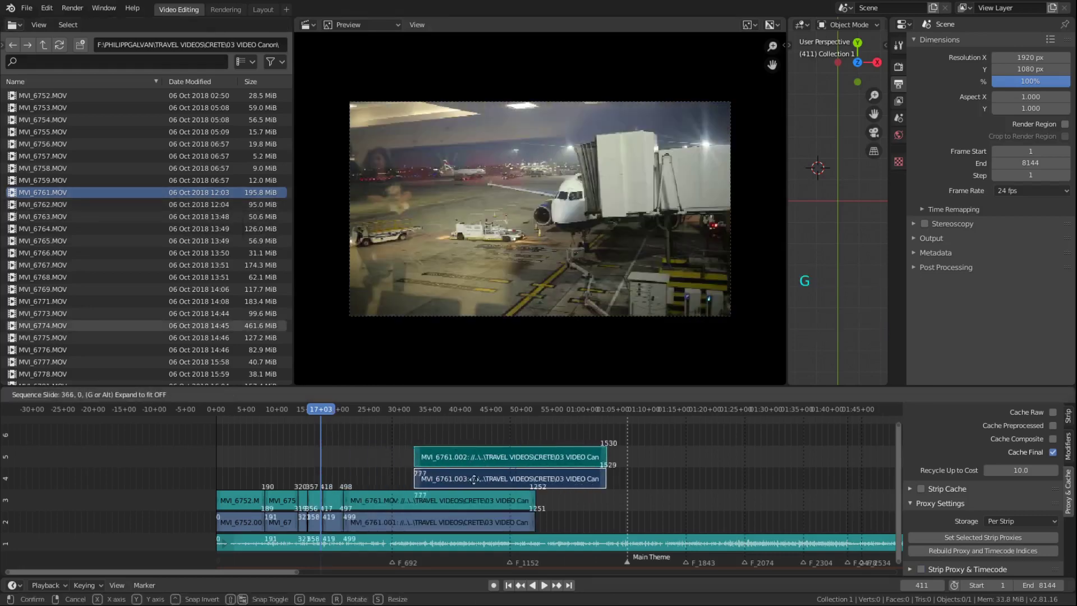
{"action": "left_click", "coordinate": [576, 438]}
{"action": "left_click_drag", "start_coordinate": [574, 437], "coordinate": [714, 441]}
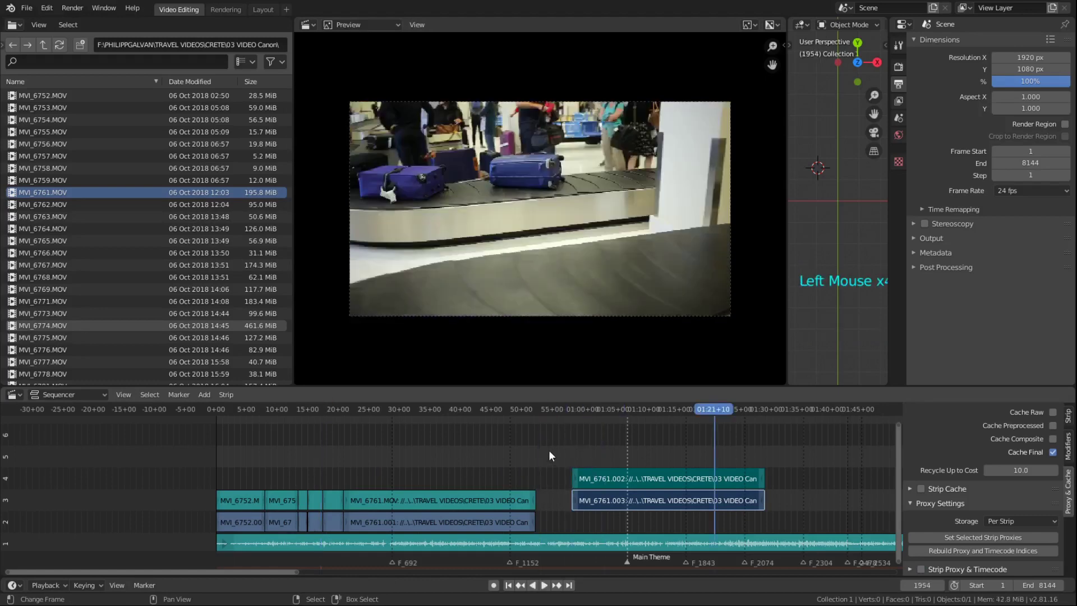
- Try adding MVI_6762.MOV at frame 1306 and remove its strips from the timeline
{"action": "left_click", "coordinate": [32, 202]}
{"action": "left_click_drag", "start_coordinate": [32, 206], "coordinate": [563, 429]}
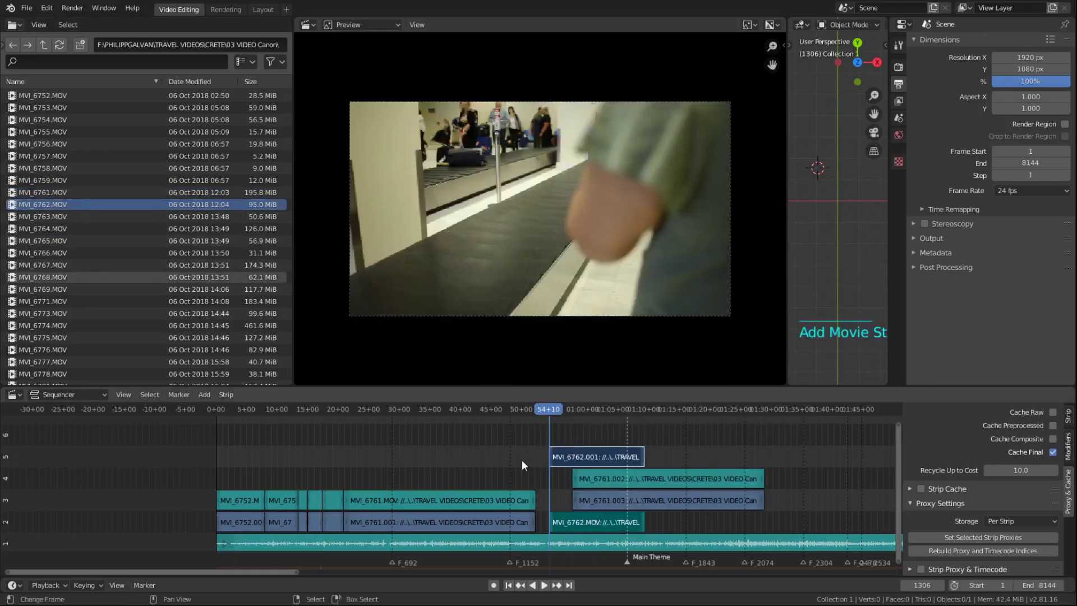
{"action": "scroll", "coordinate": [522, 459], "scroll_direction": "down", "scroll_amount": 3}
{"action": "scroll", "coordinate": [522, 460], "scroll_direction": "up", "scroll_amount": 4}
{"action": "left_click_drag", "start_coordinate": [613, 385], "coordinate": [614, 319]}
{"action": "key", "text": "x"}
- Play back and scrub several sections of the assembled clips, including the airport shots and the first MVI_6761 clip
{"action": "left_click", "coordinate": [584, 429]}
{"action": "right_click", "coordinate": [589, 471]}
{"action": "left_click", "coordinate": [361, 430]}
{"action": "key", "text": "space"}
{"action": "key", "text": "space"}
{"action": "left_click", "coordinate": [308, 435]}
{"action": "key", "text": "space"}
{"action": "key", "text": "space"}
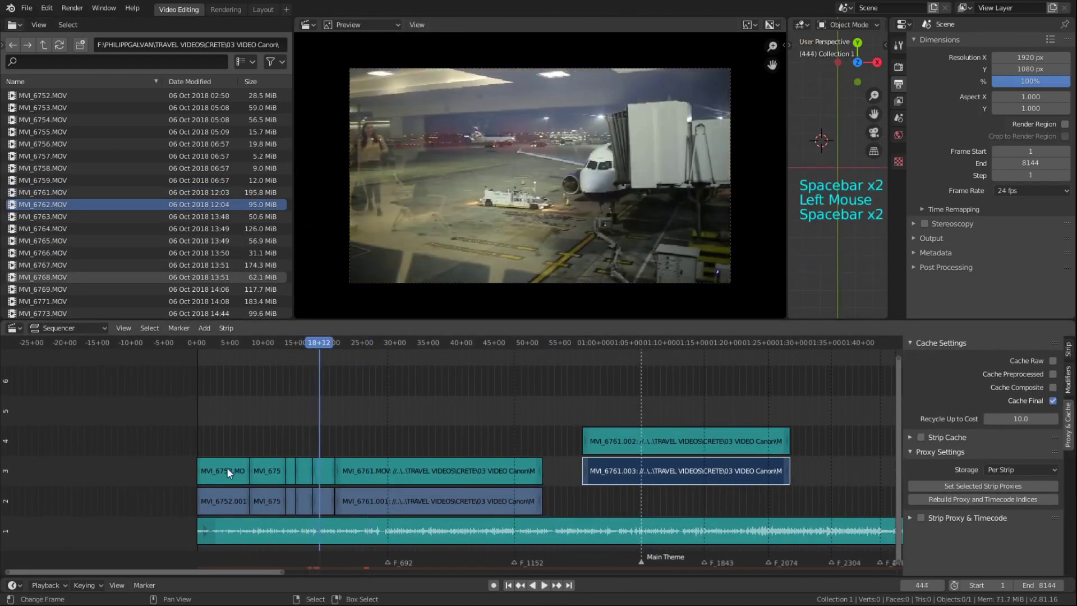
{"action": "left_click", "coordinate": [487, 460]}
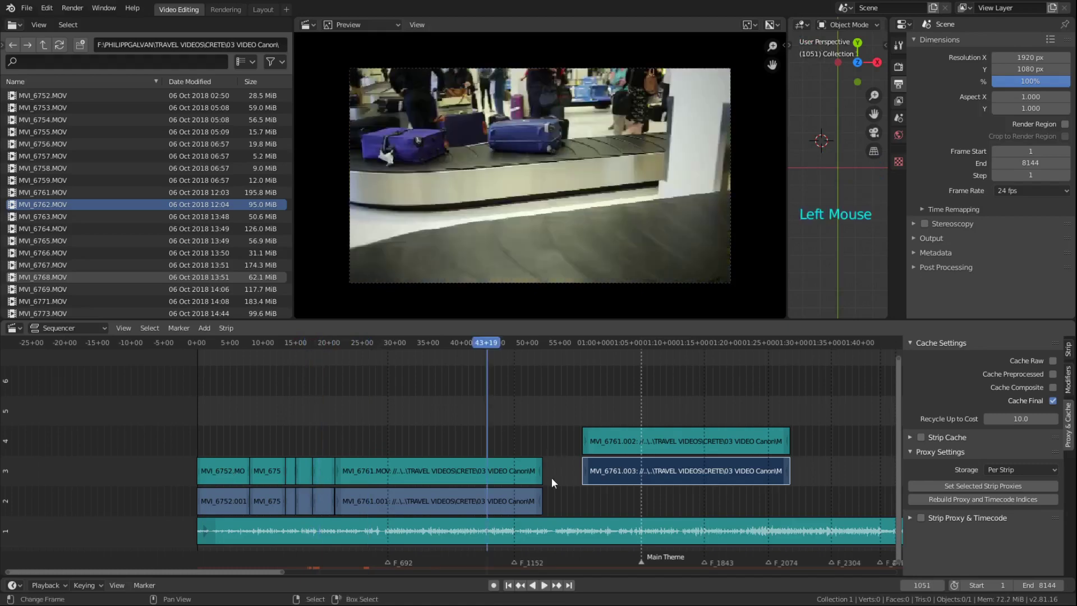
- Box-select all the video and sound strips above the music and move them up one channel
{"action": "scroll", "coordinate": [537, 450], "scroll_direction": "up", "scroll_amount": 2}
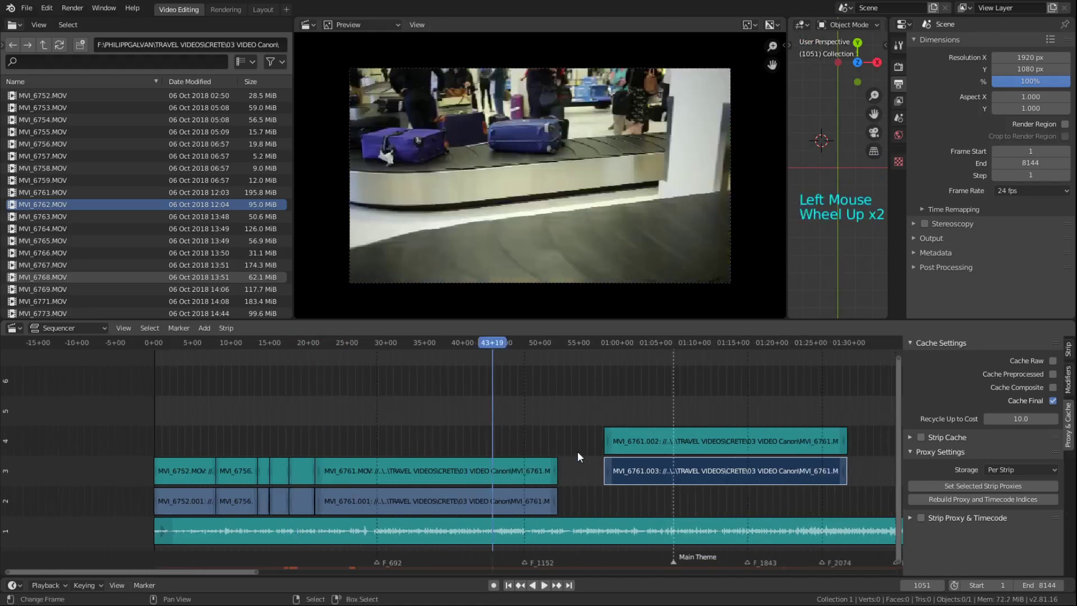
{"action": "key", "text": "b"}
{"action": "left_click_drag", "start_coordinate": [576, 446], "coordinate": [125, 511]}
{"action": "key", "text": "g"}
{"action": "left_click", "coordinate": [515, 452]}
{"action": "key", "text": "ctrl+z"}
{"action": "scroll", "coordinate": [583, 488], "scroll_direction": "down", "scroll_amount": 9}
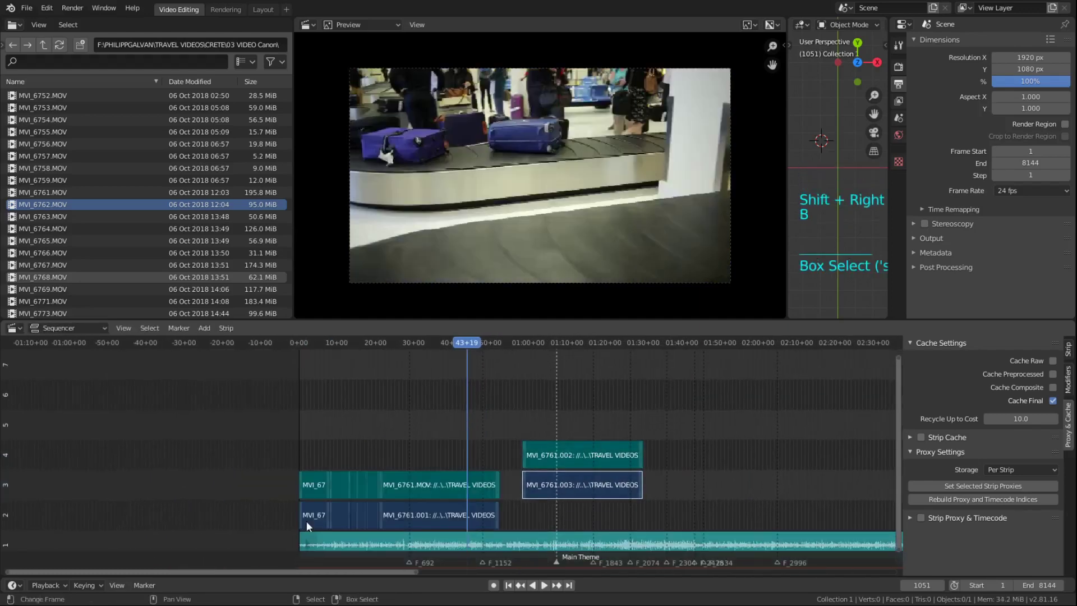
- Toggle the selection of all strips in the sequencer, leaving every strip deselected
{"action": "key", "text": "a"}
{"action": "key", "text": "a"}
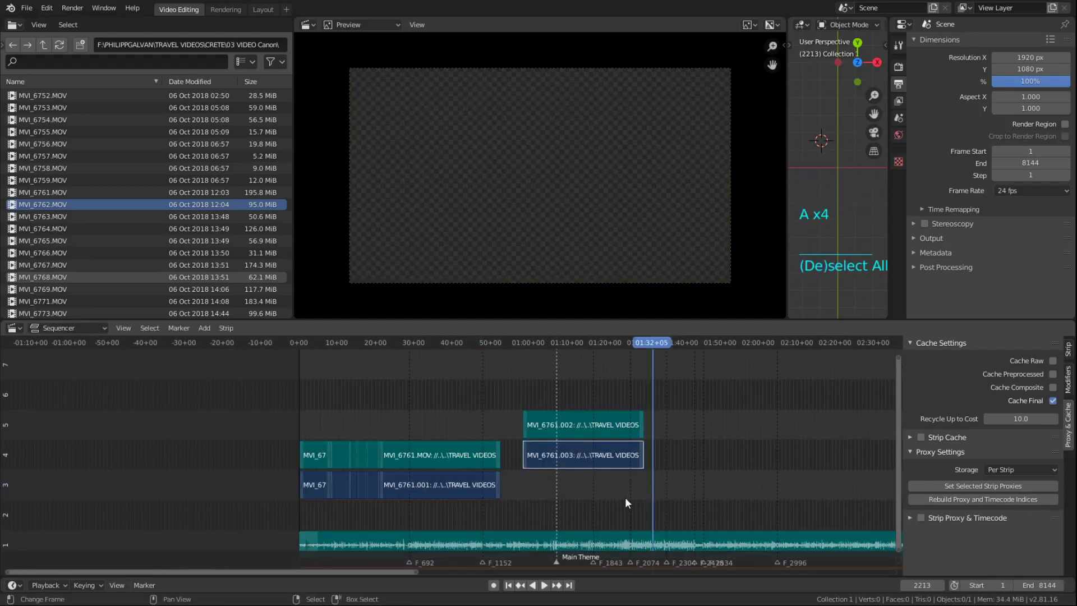
{"action": "key", "text": "a"}
{"action": "key", "text": "a"}
{"action": "key", "text": "a"}
{"action": "key", "text": "a"}
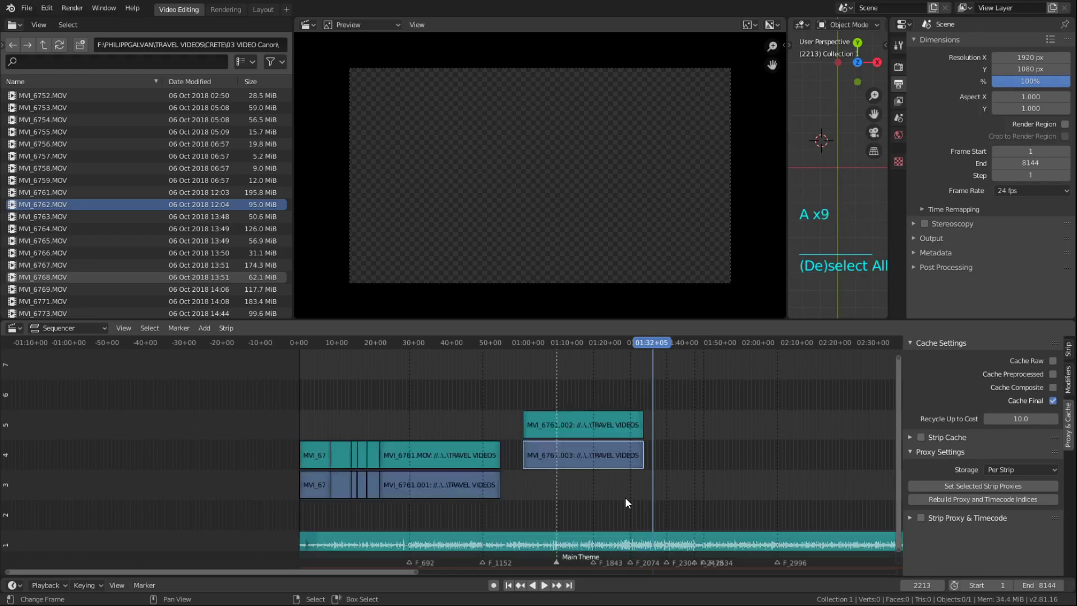
- Select the video and sound strips of both MVI_6761 clips and the MVI_6756 clip together
{"action": "right_click", "coordinate": [574, 425]}
{"action": "right_click", "coordinate": [577, 457], "text": "shift"}
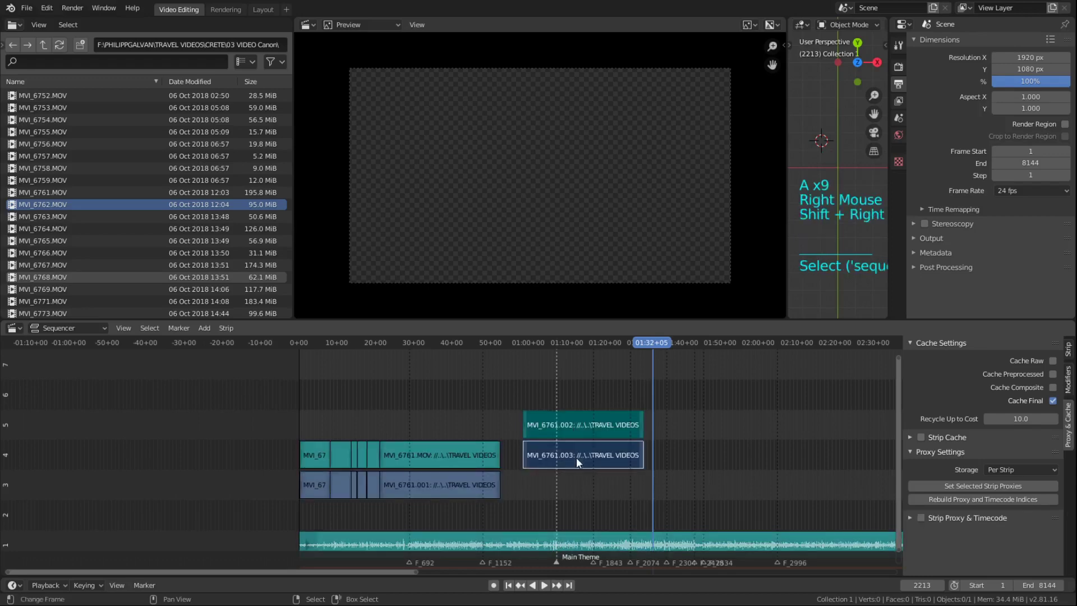
{"action": "right_click", "coordinate": [444, 458]}
{"action": "right_click", "coordinate": [440, 478], "text": "shift"}
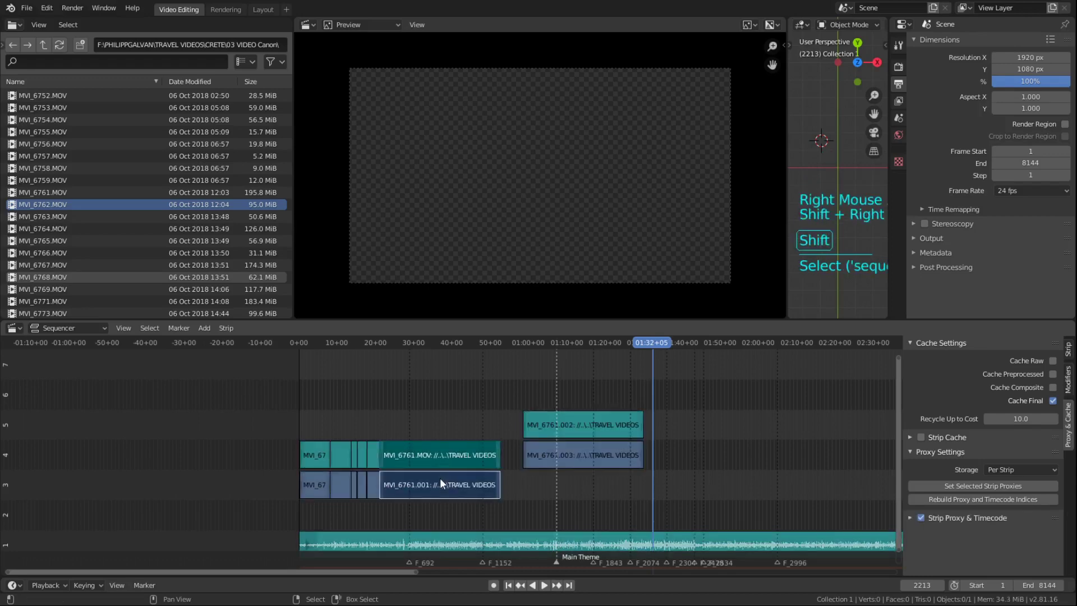
{"action": "right_click", "coordinate": [556, 424], "text": "shift"}
{"action": "right_click", "coordinate": [574, 455], "text": "shift"}
{"action": "right_click", "coordinate": [344, 481]}
{"action": "right_click", "coordinate": [348, 462], "text": "shift"}
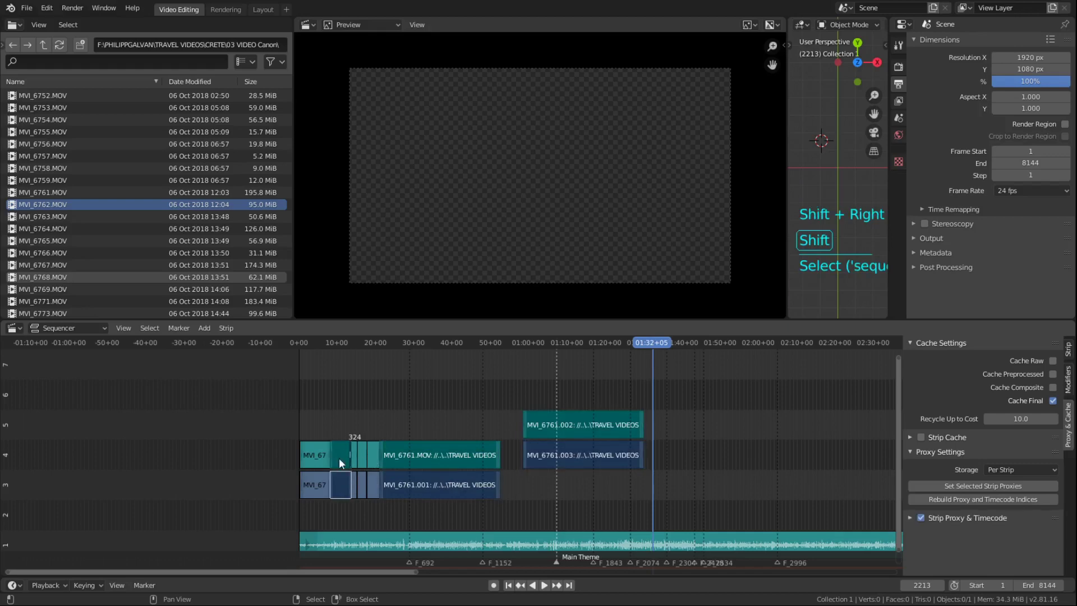
- Move the second MVI_6761 clip's video and sound strips directly against the end of the first MVI_6761 clip
{"action": "right_click", "coordinate": [339, 456], "text": "shift"}
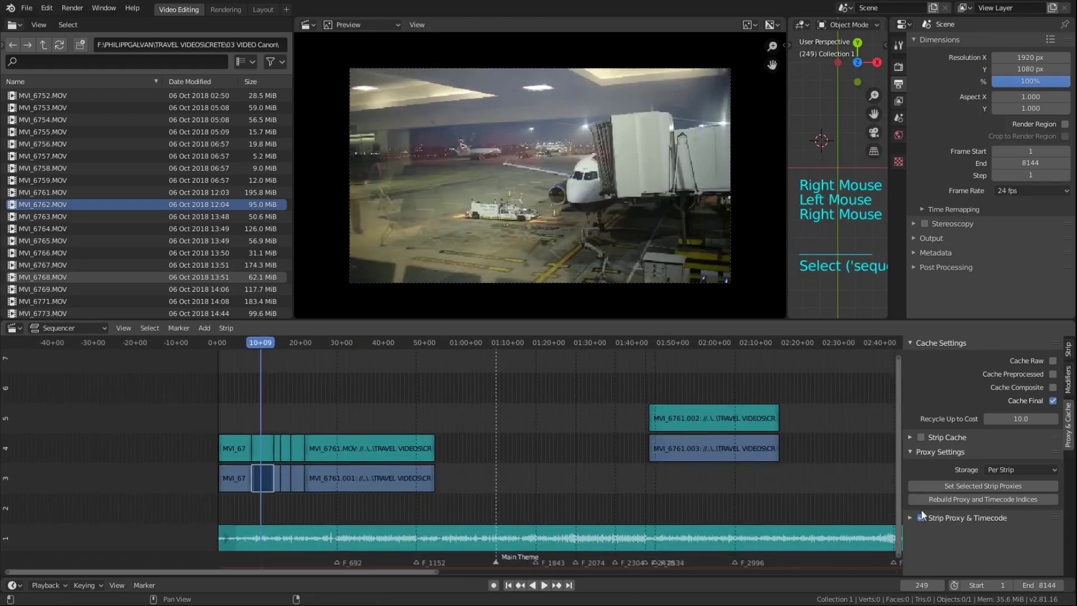
{"action": "scroll", "coordinate": [513, 438], "scroll_direction": "down", "scroll_amount": 1}
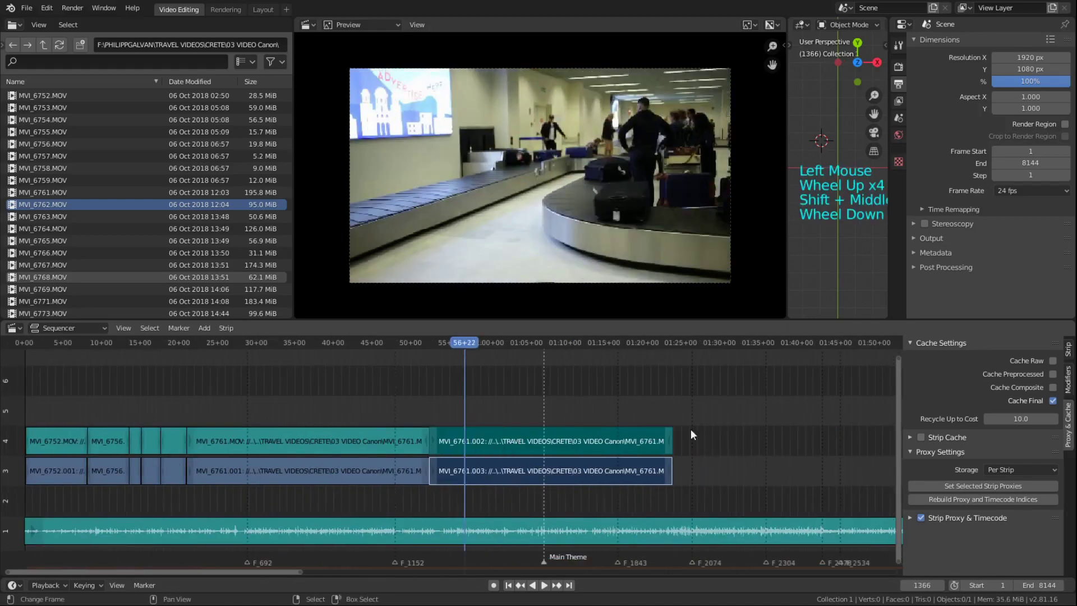
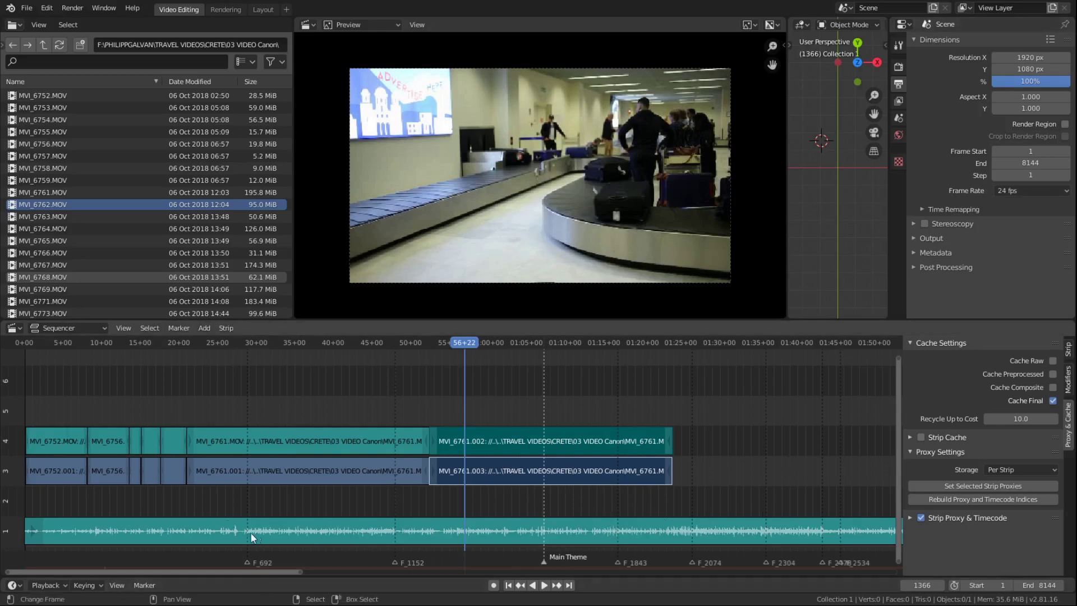
- Position the playhead at frame 2031, just past the end of the second MVI_6761 clip
{"action": "right_click", "coordinate": [306, 524]}
{"action": "scroll", "coordinate": [291, 513], "scroll_direction": "down", "scroll_amount": 13}
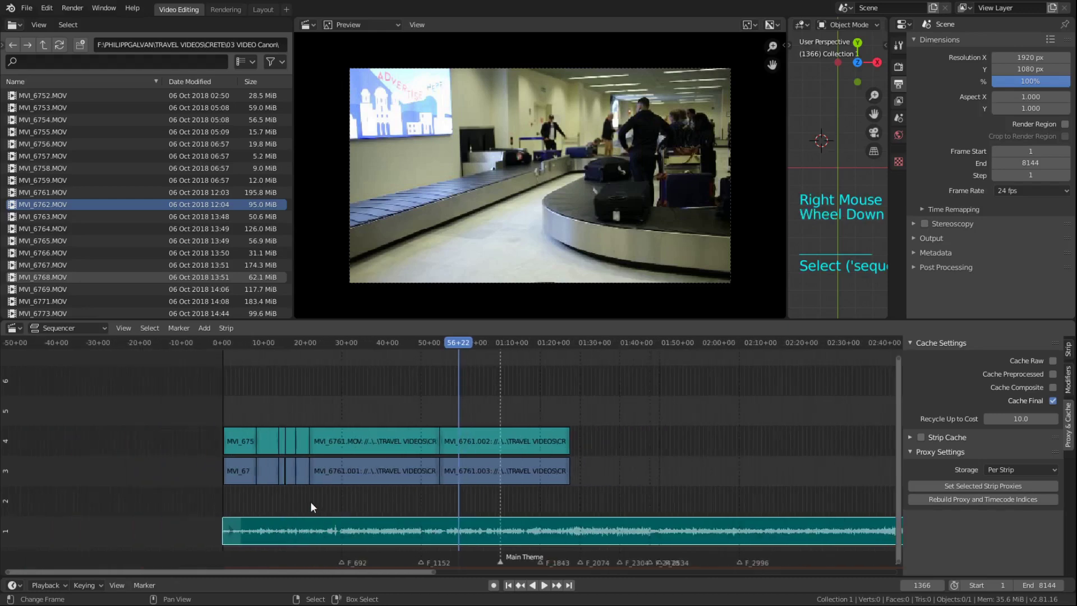
{"action": "scroll", "coordinate": [412, 511], "scroll_direction": "down", "scroll_amount": 1, "text": "shift"}
{"action": "middle_click_drag", "start_coordinate": [515, 510], "coordinate": [367, 511], "text": "shift"}
{"action": "scroll", "coordinate": [410, 523], "scroll_direction": "down", "scroll_amount": 1, "text": "shift"}
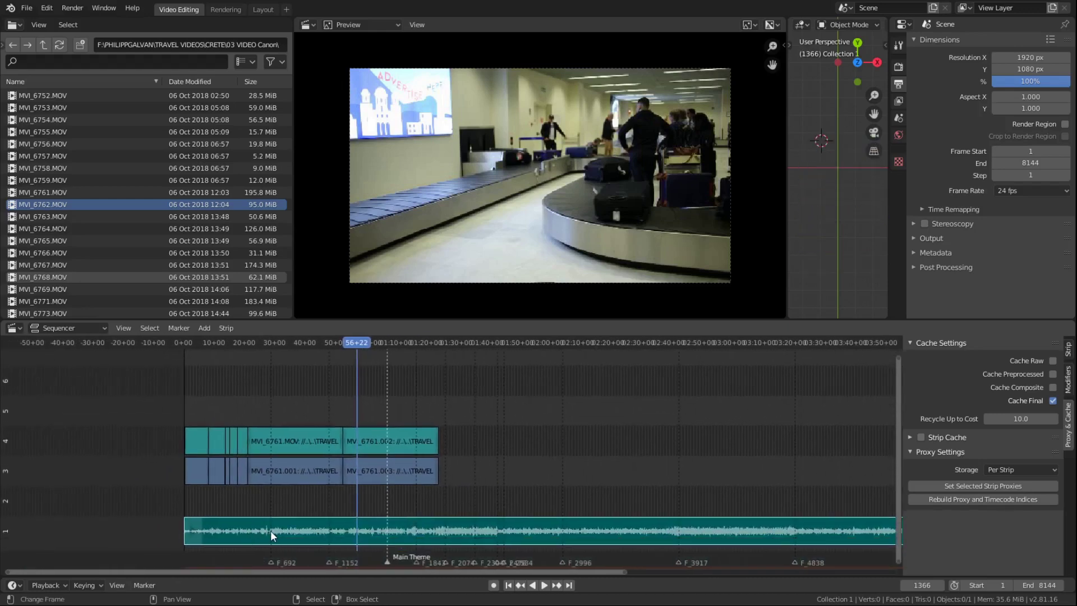
{"action": "scroll", "coordinate": [350, 527], "scroll_direction": "up", "scroll_amount": 9}
{"action": "middle_click", "coordinate": [603, 466]}
{"action": "left_click", "coordinate": [553, 393]}
{"action": "left_click", "coordinate": [563, 403]}
{"action": "left_click", "coordinate": [552, 402]}
{"action": "left_click", "coordinate": [560, 411]}
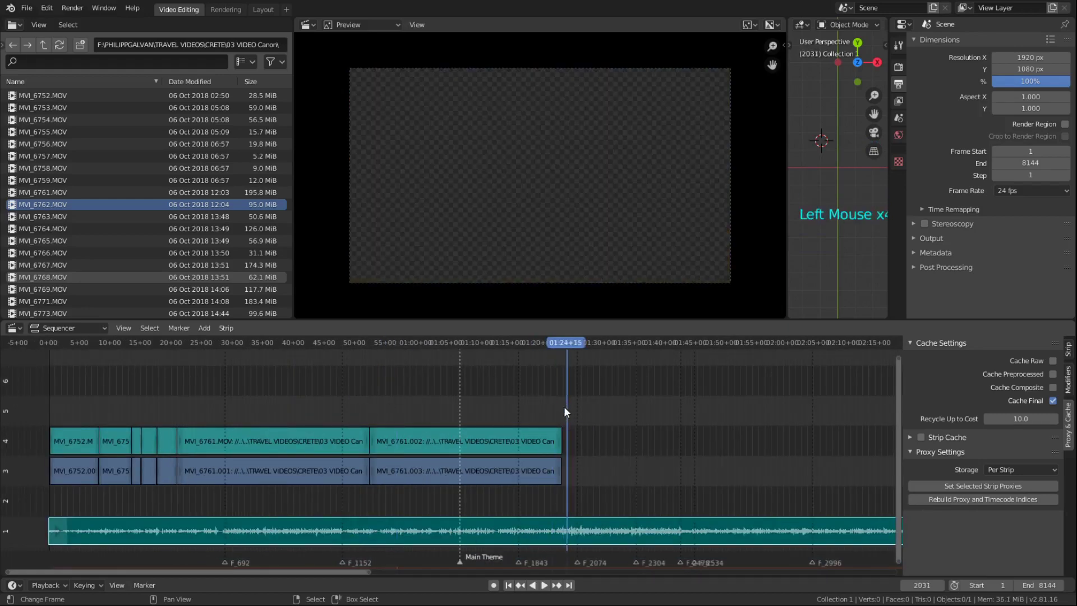
- Leave the Canon footage folder in the file browser and open the 02 VIDEO Iphone folder
{"action": "scroll", "coordinate": [106, 176], "scroll_direction": "up", "scroll_amount": 3}
{"action": "scroll", "coordinate": [106, 176], "scroll_direction": "down", "scroll_amount": 8}
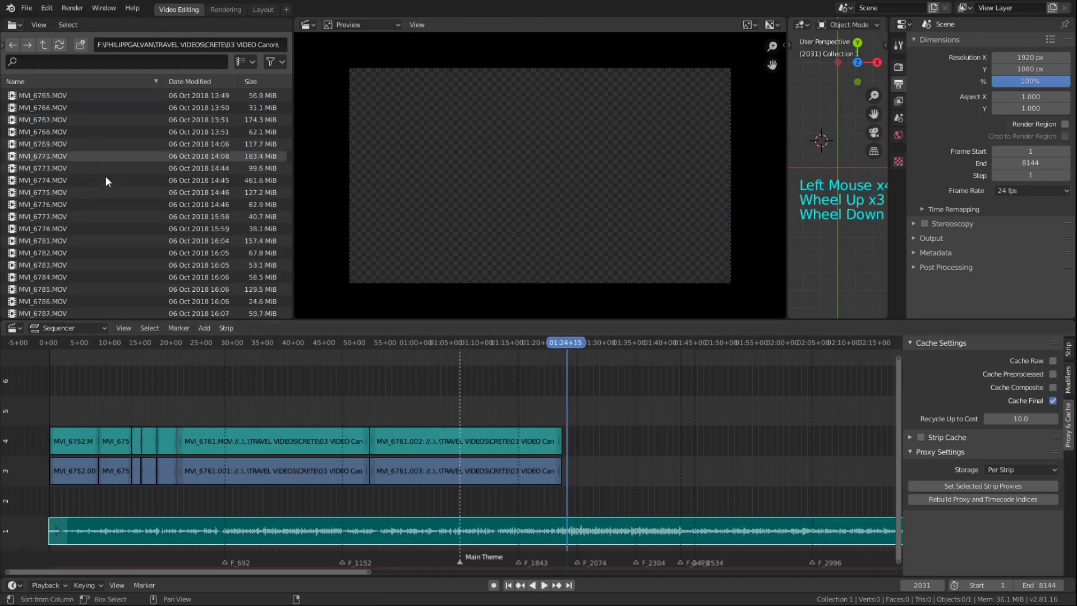
{"action": "scroll", "coordinate": [106, 176], "scroll_direction": "up", "scroll_amount": 5}
{"action": "scroll", "coordinate": [106, 170], "scroll_direction": "up", "scroll_amount": 3}
{"action": "left_click", "coordinate": [43, 45]}
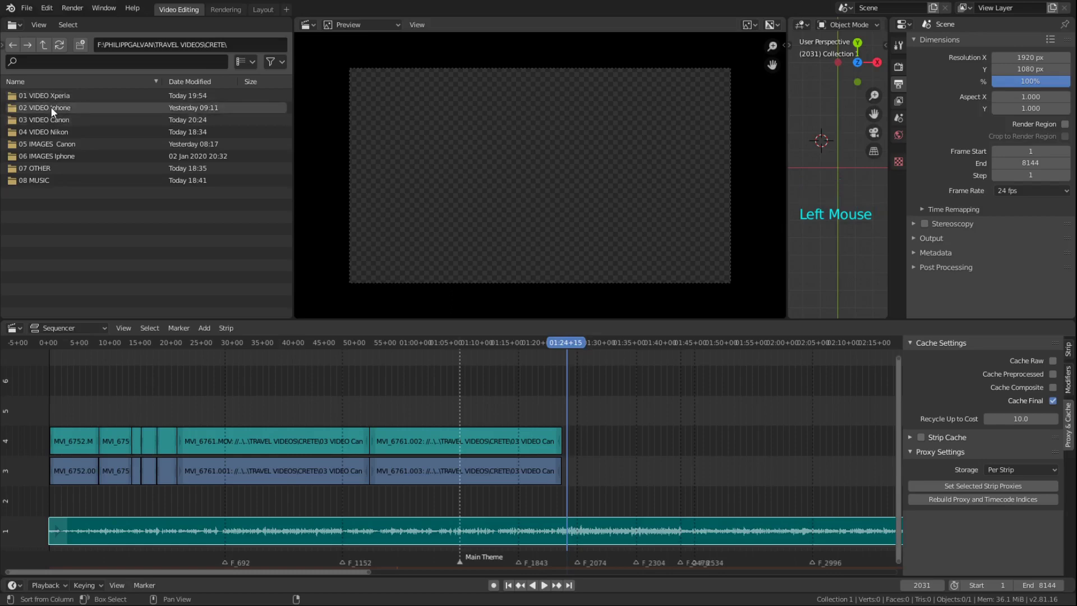
{"action": "double_click", "coordinate": [50, 107]}
- Add IMG_4019.MOV to the sequencer after the last clip, enable its strip proxy and build the proxies
{"action": "left_click", "coordinate": [23, 97]}
{"action": "left_click_drag", "start_coordinate": [11, 94], "coordinate": [614, 439]}
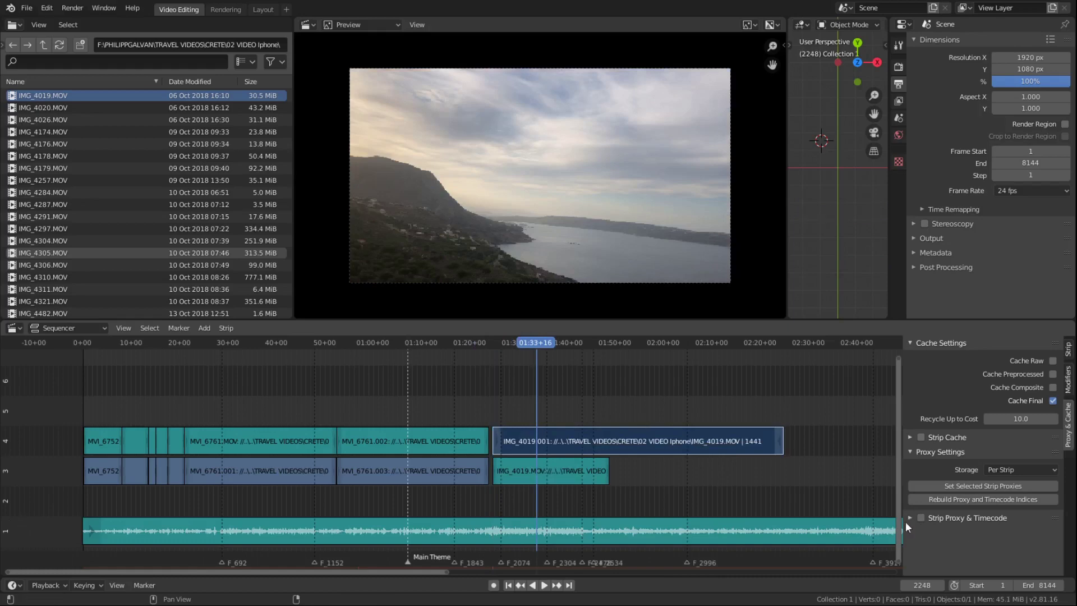
{"action": "left_click", "coordinate": [928, 517]}
{"action": "left_click", "coordinate": [968, 497]}
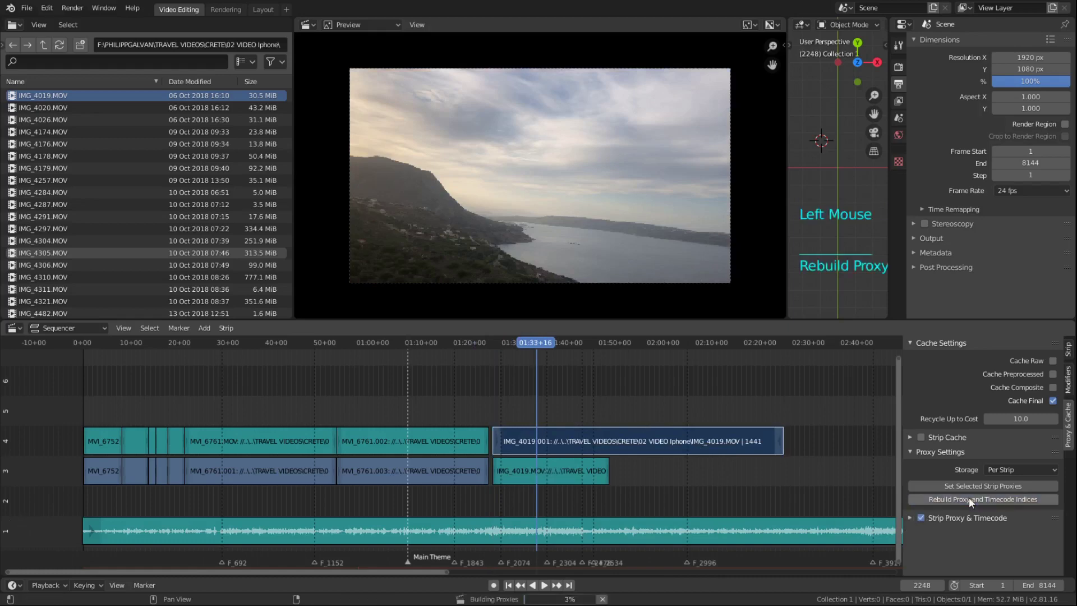
- Place the IMG_4019 video and sound strips directly after the MVI_6752 clip, starting at marker F_116
{"action": "scroll", "coordinate": [449, 493], "scroll_direction": "up", "scroll_amount": 6}
{"action": "right_click", "coordinate": [585, 472]}
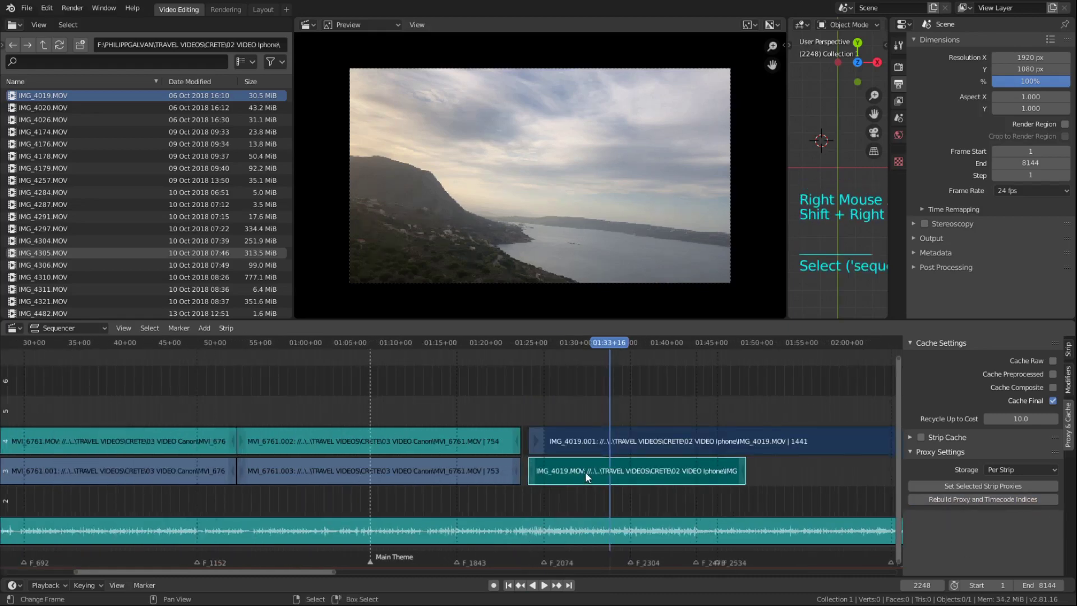
{"action": "right_click_drag", "start_coordinate": [595, 441], "coordinate": [600, 379]}
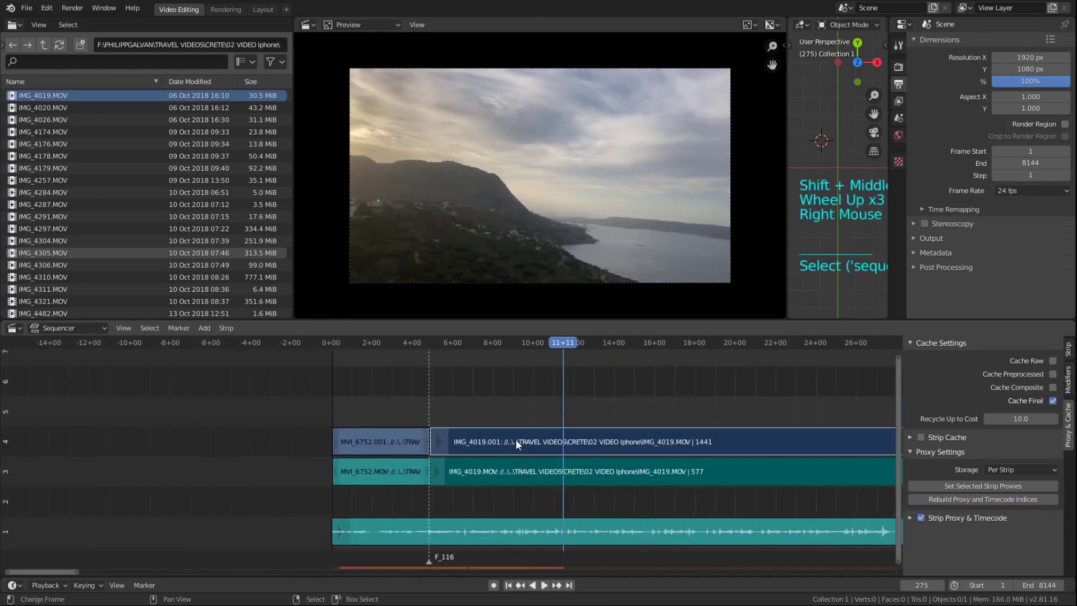
{"action": "scroll", "coordinate": [438, 440], "scroll_direction": "up", "scroll_amount": 4}
{"action": "scroll", "coordinate": [459, 432], "scroll_direction": "down", "scroll_amount": 3}
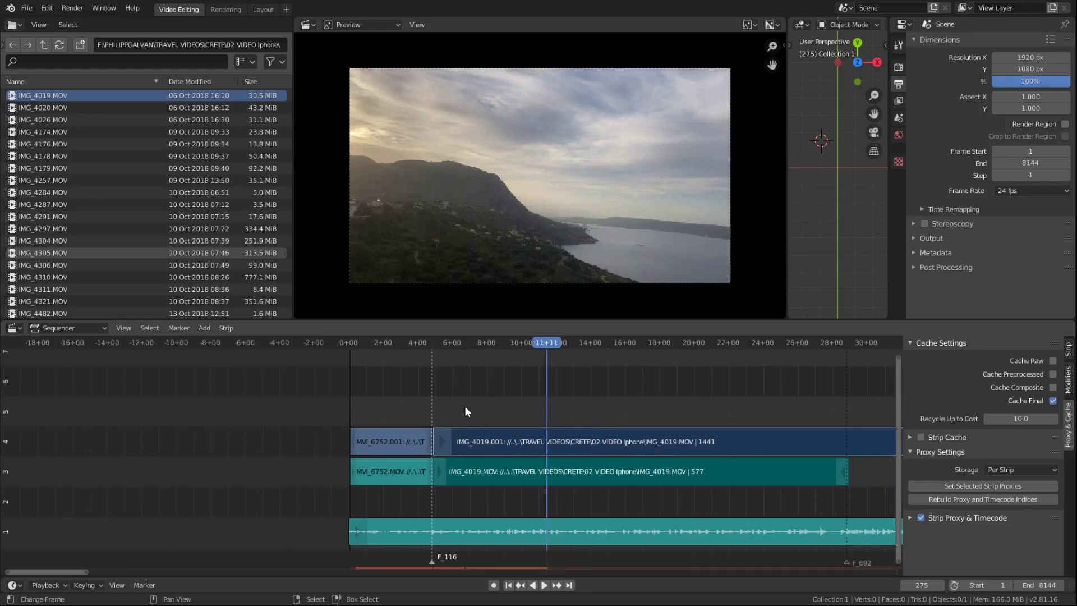
- Play the early part of the IMG_4019 clip to compare the picture timing with the music
{"action": "left_click", "coordinate": [442, 405]}
{"action": "left_click", "coordinate": [480, 404]}
{"action": "key", "text": "space"}
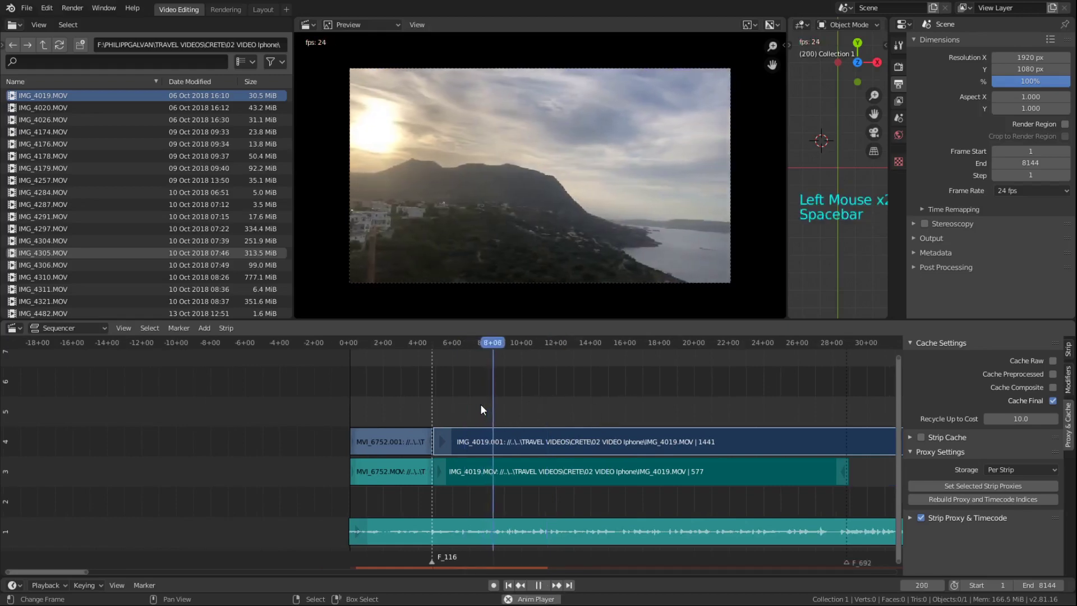
{"action": "key", "text": "space"}
{"action": "key", "text": "space"}
{"action": "scroll", "coordinate": [526, 426], "scroll_direction": "down", "scroll_amount": 1}
{"action": "key", "text": "space"}
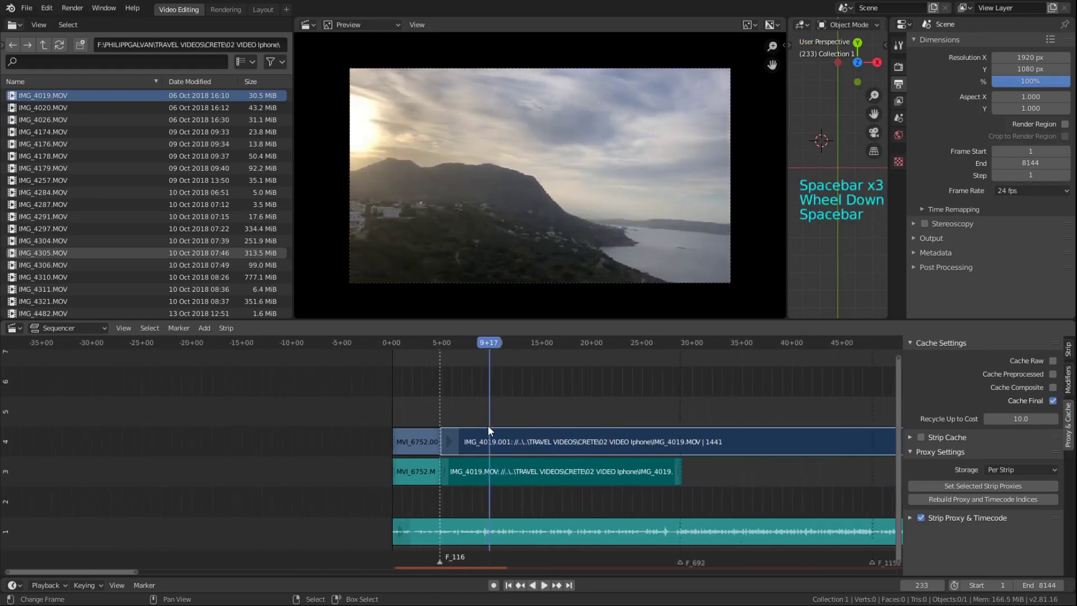
- Add a Speed Control effect strip in channel 5 above the IMG_4019 video strip
{"action": "scroll", "coordinate": [475, 430], "scroll_direction": "down", "scroll_amount": 2}
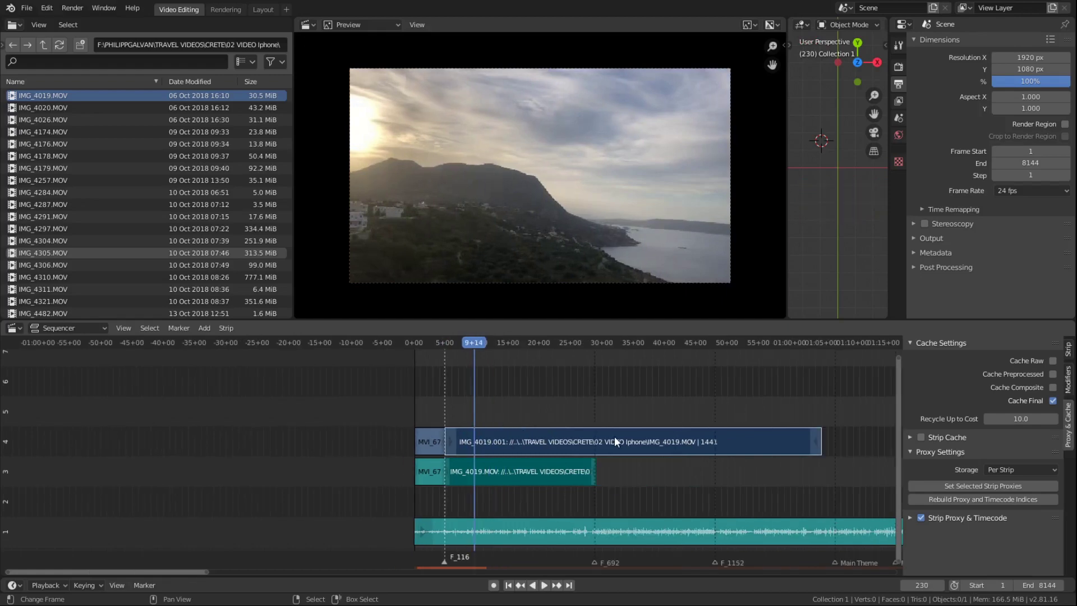
{"action": "key", "text": "shift+a"}
{"action": "key", "text": "shift+a"}
{"action": "left_click", "coordinate": [663, 400]}
- Trim the end of the IMG_4019 video strip to match its sound strip and select both together with the Speed effect
{"action": "right_click", "coordinate": [816, 437]}
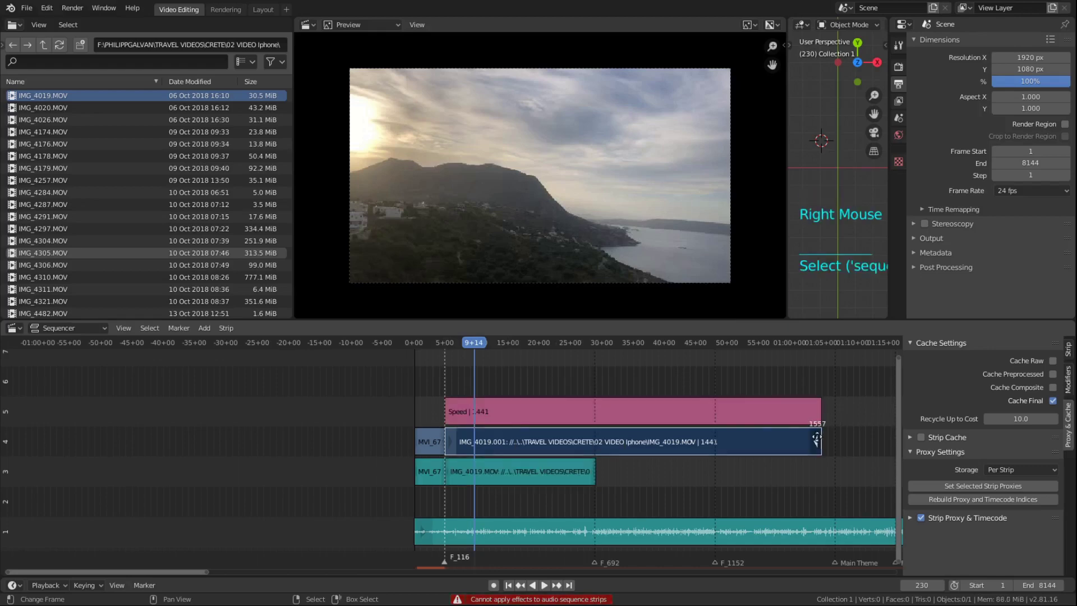
{"action": "key", "text": "g"}
{"action": "mouse_move", "coordinate": [591, 448]}
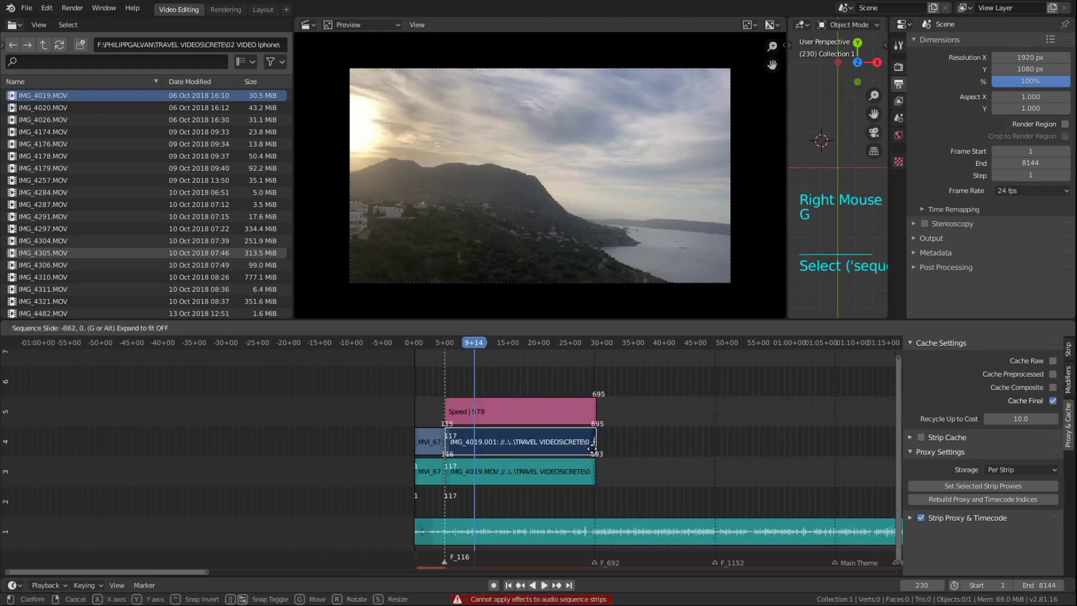
{"action": "right_click", "coordinate": [540, 434]}
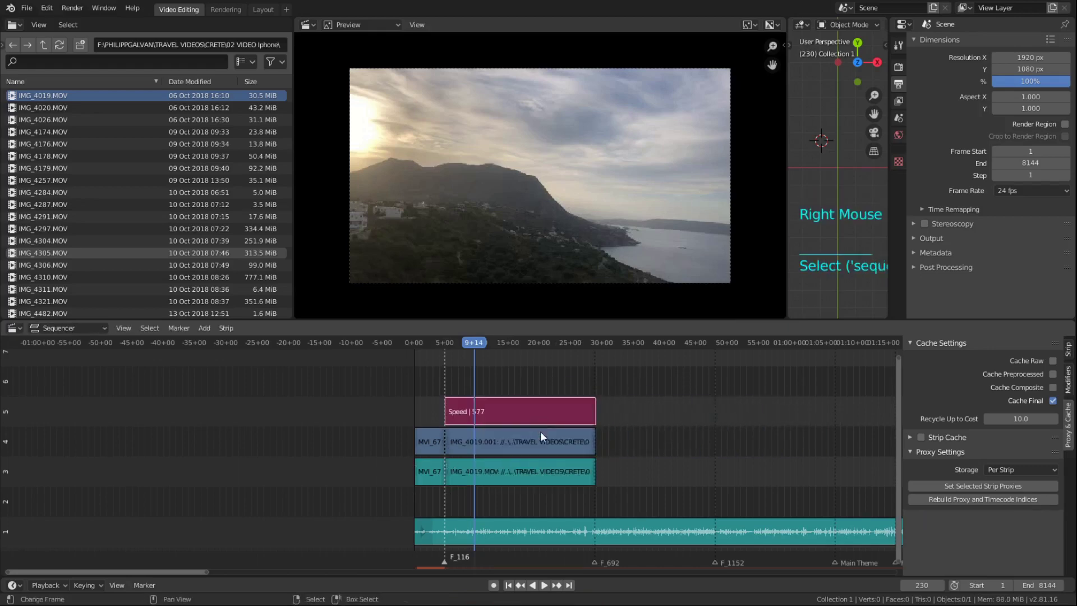
{"action": "right_click", "coordinate": [544, 470], "text": "shift"}
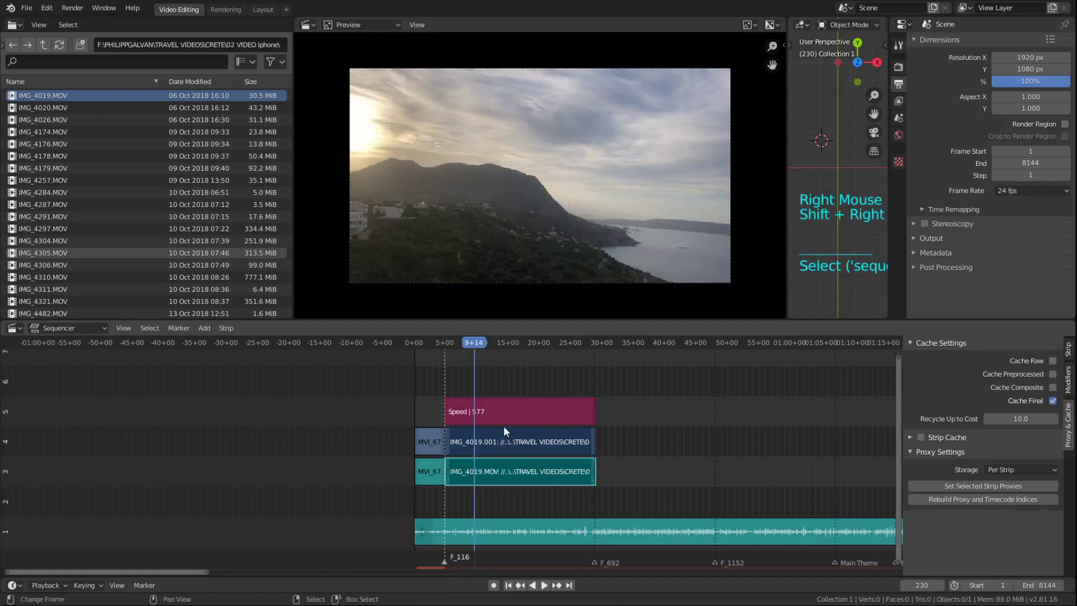
{"action": "middle_click_drag", "start_coordinate": [501, 428], "coordinate": [537, 439], "text": "shift"}
- Shorten the IMG_4019 video strip by pulling its end back to frame 228
{"action": "scroll", "coordinate": [499, 469], "scroll_direction": "up", "scroll_amount": 8}
{"action": "right_click", "coordinate": [554, 483]}
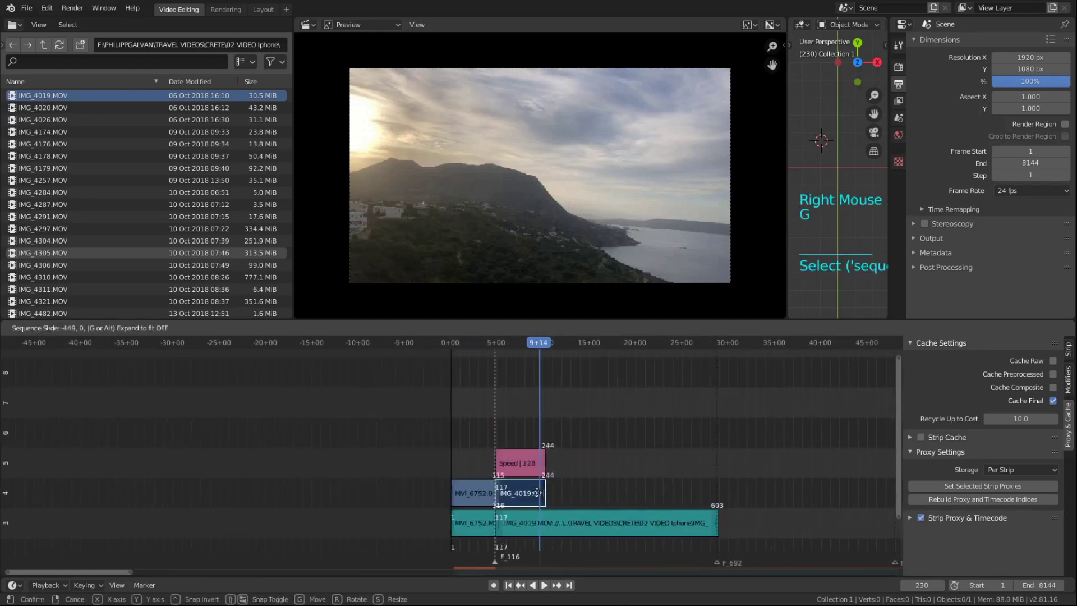
{"action": "right_click", "coordinate": [713, 487]}
{"action": "key", "text": "g"}
{"action": "left_click", "coordinate": [534, 490]}
- Play the shortened IMG_4019 clip to judge its playback speed
{"action": "left_click", "coordinate": [504, 433]}
{"action": "key", "text": "space"}
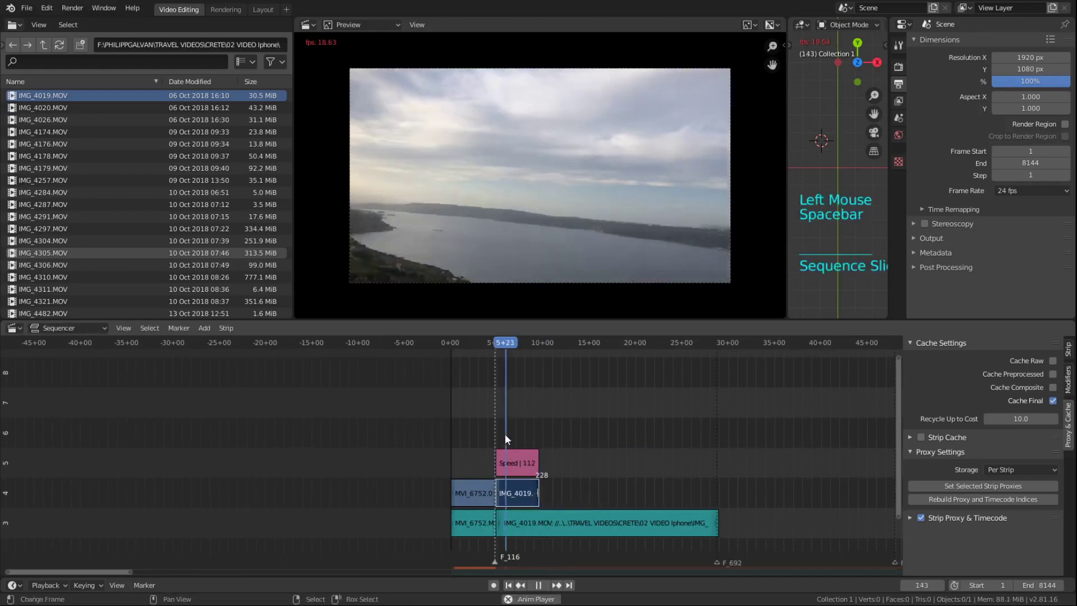
{"action": "key", "text": "space"}
{"action": "key", "text": "space"}
{"action": "scroll", "coordinate": [505, 433], "scroll_direction": "down", "scroll_amount": 1}
{"action": "middle_click_drag", "start_coordinate": [505, 433], "coordinate": [564, 442], "text": "shift"}
- Extend the end of the IMG_4019 video strip to frame 691, close to the end of its sound strip
{"action": "scroll", "coordinate": [563, 443], "scroll_direction": "up", "scroll_amount": 6}
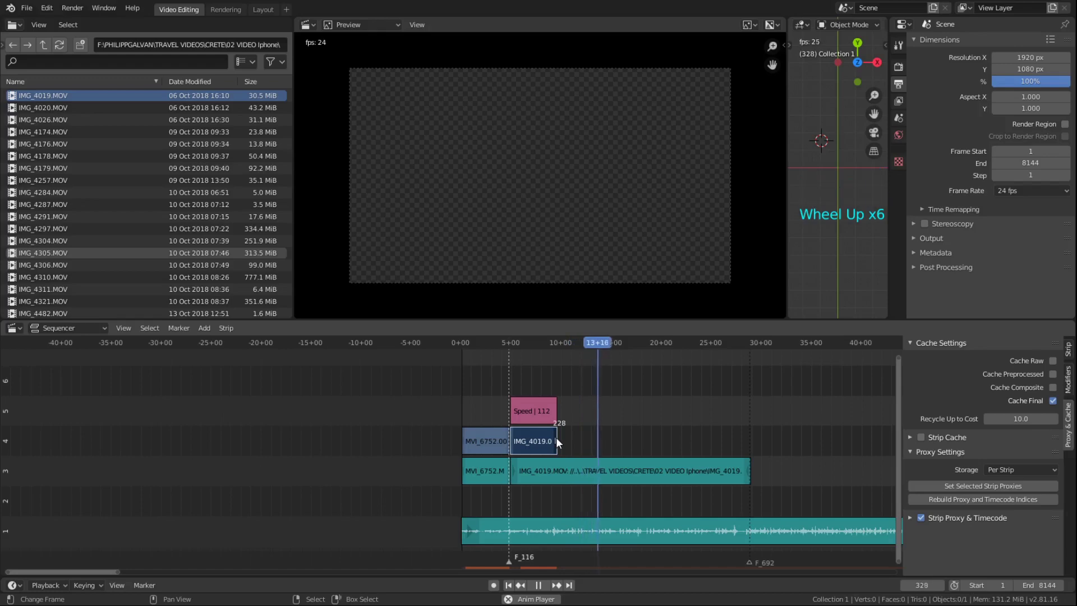
{"action": "right_click", "coordinate": [556, 441]}
{"action": "key", "text": "g"}
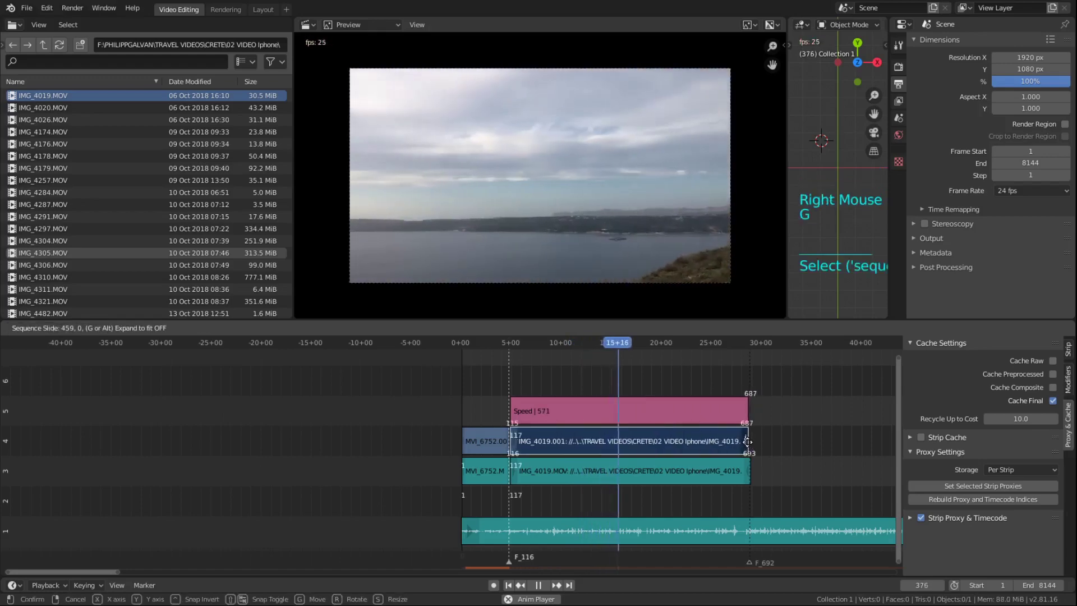
{"action": "left_click", "coordinate": [748, 442]}
- Stop playback and add a marker at frame 232
{"action": "key", "text": "space"}
{"action": "left_click", "coordinate": [608, 545]}
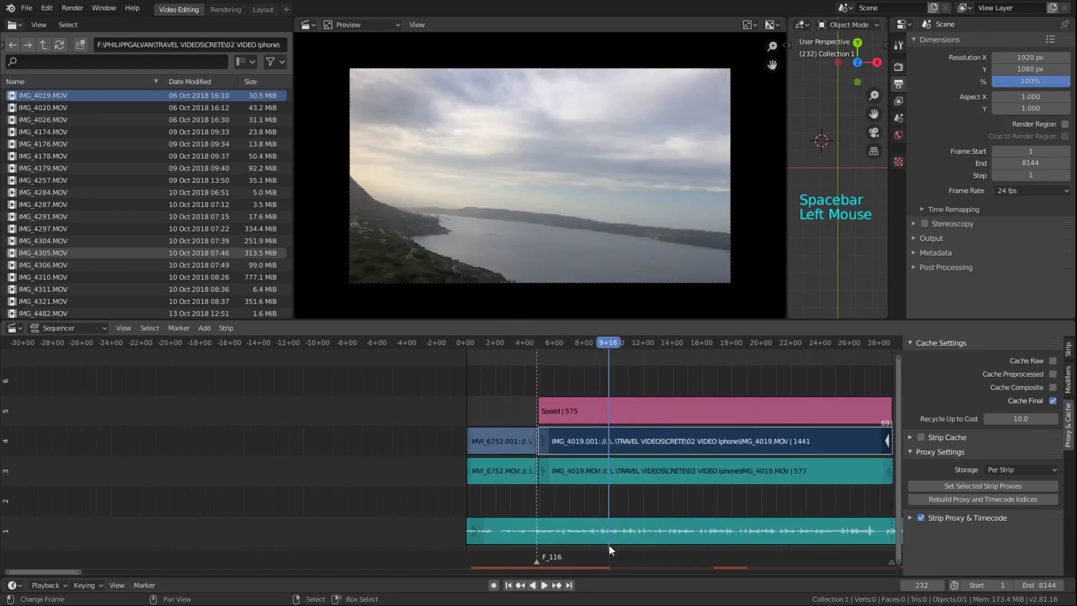
{"action": "key", "text": "m"}
- Move the MVI_6752 video and sound strips up three channels, above the Speed effect strip
{"action": "scroll", "coordinate": [542, 495], "scroll_direction": "down", "scroll_amount": 1}
{"action": "scroll", "coordinate": [542, 493], "scroll_direction": "down", "scroll_amount": 1}
{"action": "right_click", "coordinate": [484, 470], "text": "shift"}
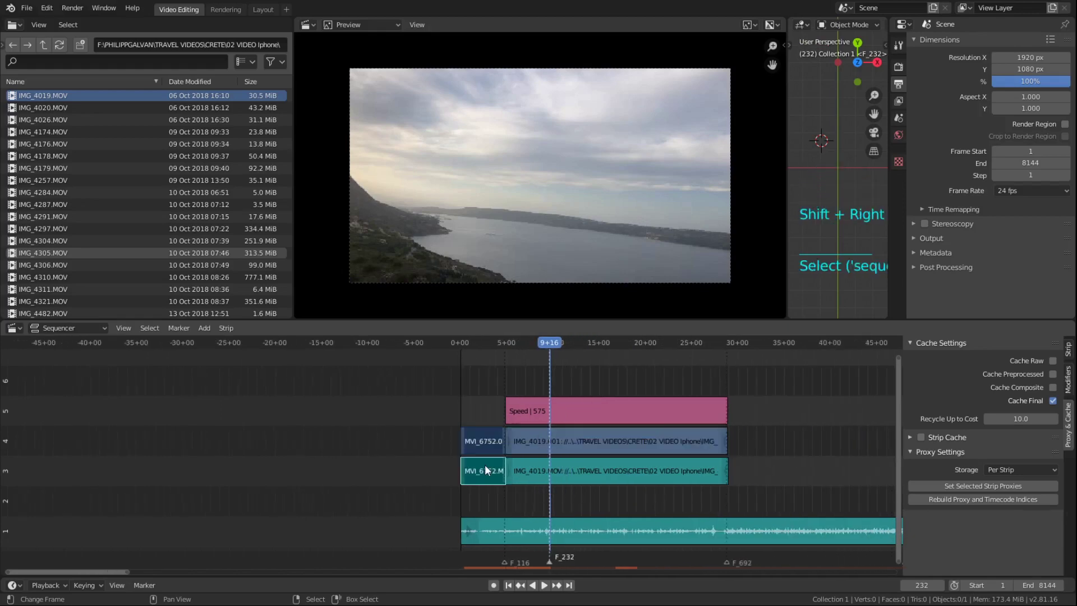
{"action": "right_click", "coordinate": [485, 467]}
{"action": "key", "text": "g"}
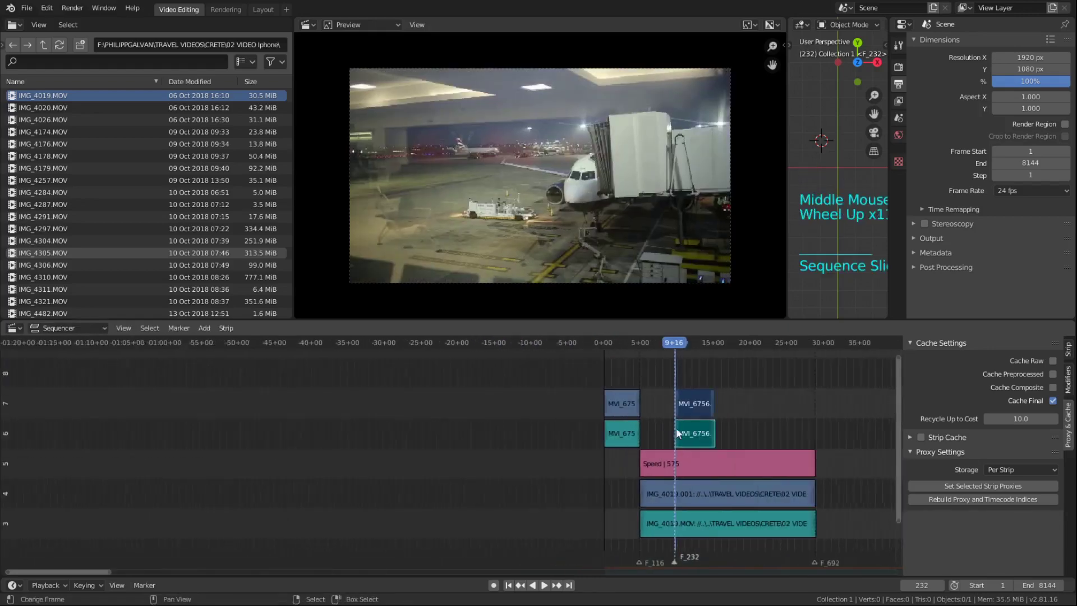
- Place the MVI_6756 video and sound strips in channels 7 and 6, starting at marker F_232
{"action": "scroll", "coordinate": [675, 427], "scroll_direction": "up", "scroll_amount": 2}
{"action": "middle_click_drag", "start_coordinate": [686, 436], "coordinate": [675, 427], "text": "shift"}
{"action": "middle_click_drag", "start_coordinate": [747, 449], "coordinate": [733, 449]}
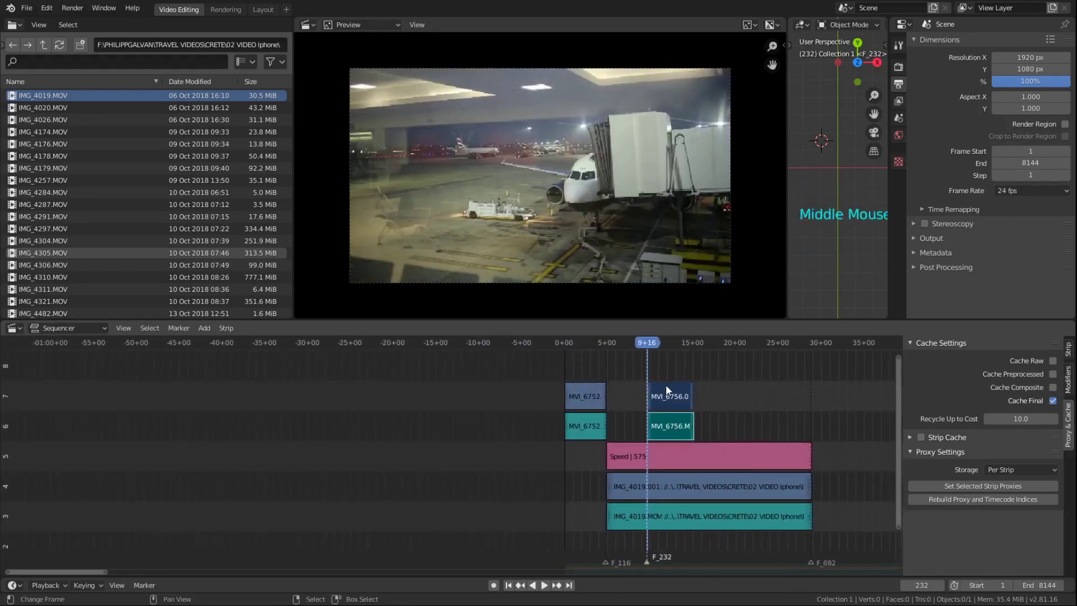
- Play the edit from frame 0 to check the transitions from MVI_6752 to IMG_4019 and MVI_6756
{"action": "scroll", "coordinate": [626, 403], "scroll_direction": "down", "scroll_amount": 2}
{"action": "left_click", "coordinate": [511, 359]}
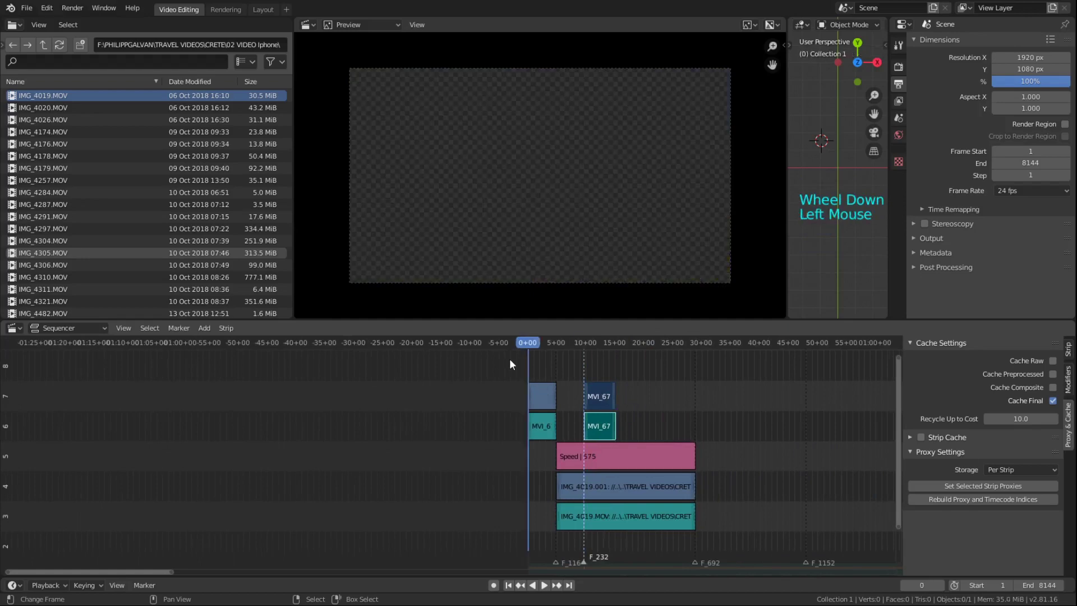
{"action": "key", "text": "space"}
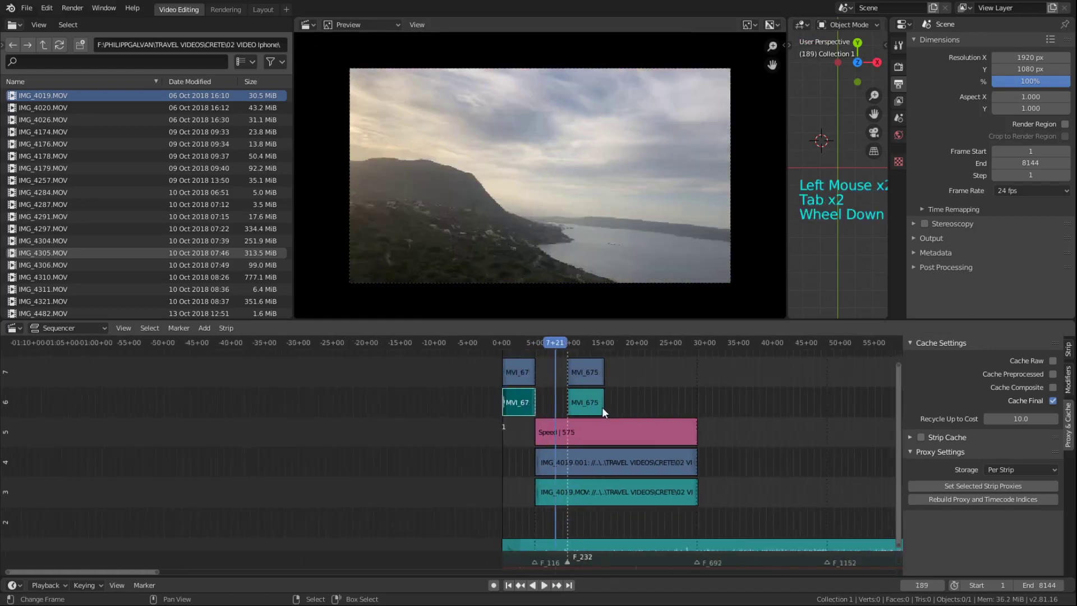
{"action": "scroll", "coordinate": [602, 407], "scroll_direction": "down", "scroll_amount": 3}
{"action": "middle_click_drag", "start_coordinate": [627, 433], "coordinate": [659, 444], "text": "shift"}
{"action": "right_click", "coordinate": [620, 451]}
{"action": "right_click", "coordinate": [611, 466]}
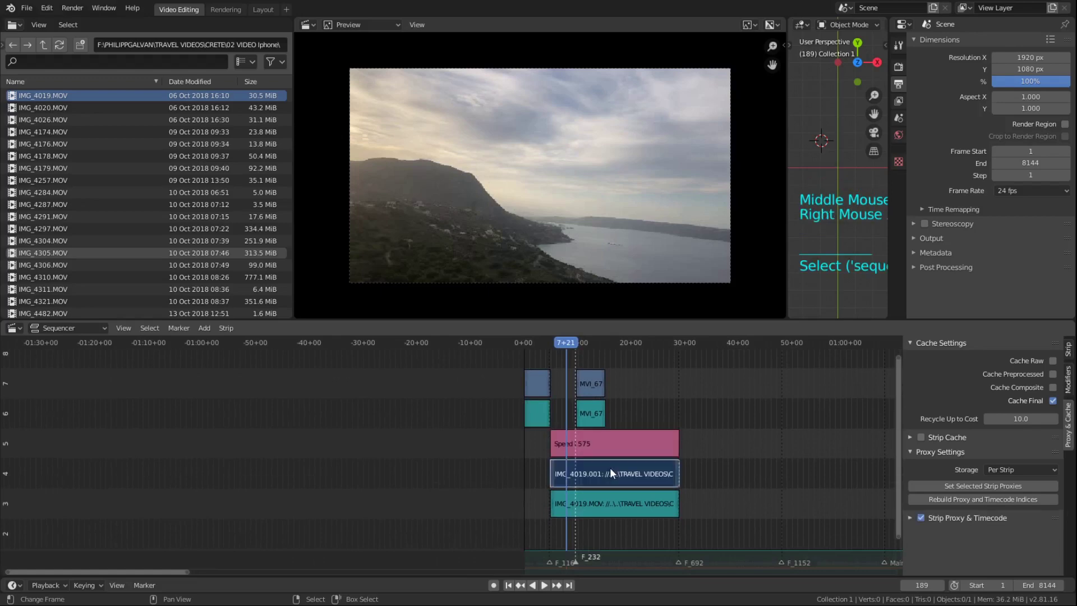
{"action": "right_click", "coordinate": [589, 414]}
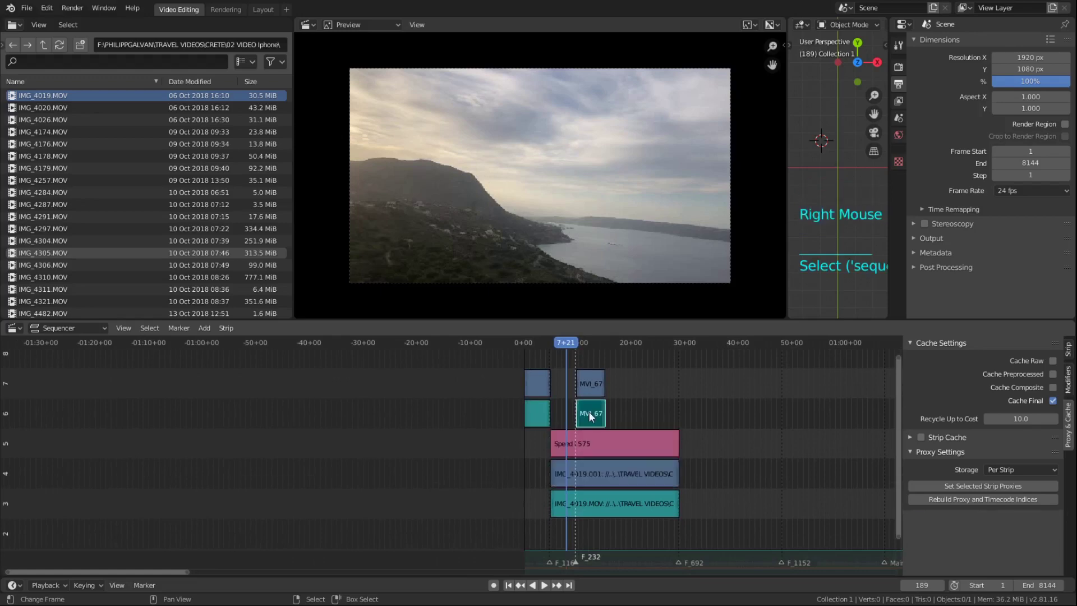
{"action": "right_click", "coordinate": [589, 391], "text": "shift"}
- Insert a keyframe on the IMG_4019 video strip's Mute setting at frame 116
{"action": "right_click", "coordinate": [563, 475]}
{"action": "right_click", "coordinate": [684, 464]}
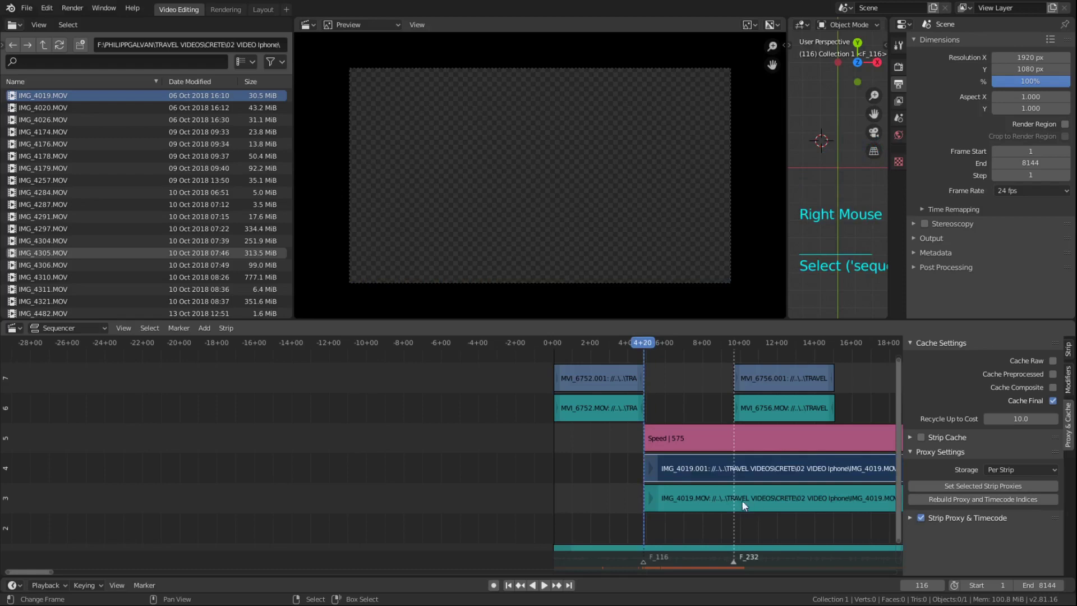
{"action": "left_click", "coordinate": [1068, 349]}
{"action": "right_click", "coordinate": [1053, 346]}
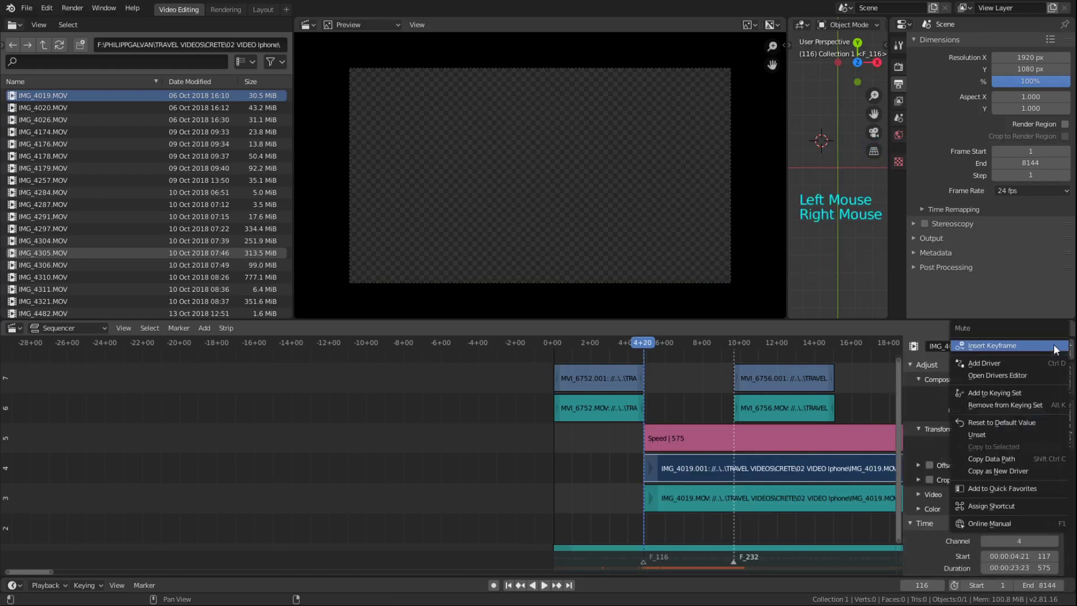
{"action": "left_click", "coordinate": [1055, 347]}
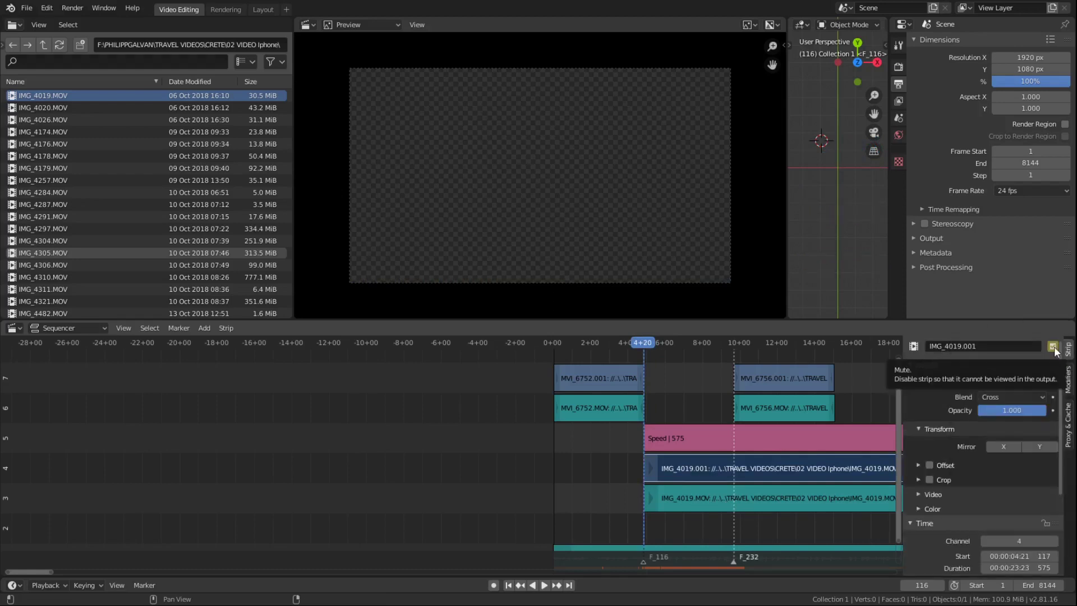
- Play the IMG_4019 clip from frame 116 and position the playhead on marker F_232
{"action": "key", "text": "space"}
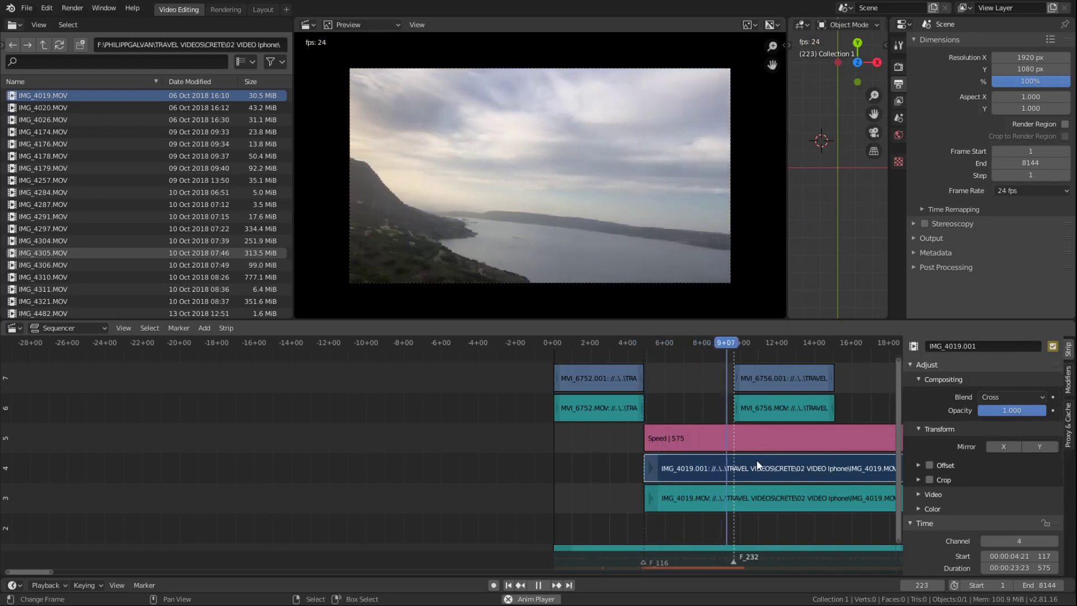
{"action": "key", "text": "space"}
{"action": "left_click", "coordinate": [734, 461]}
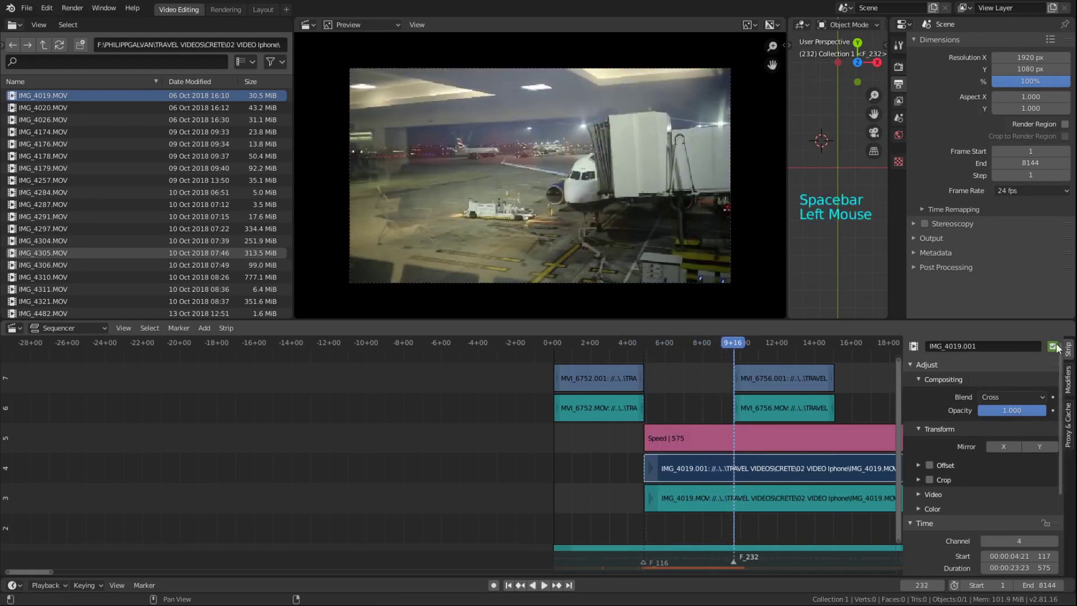
- Move the MVI_6756 video and sound strips later in the timeline to start at frame 355
{"action": "right_click", "coordinate": [788, 377]}
{"action": "right_click", "coordinate": [788, 407], "text": "shift"}
{"action": "key", "text": "g"}
{"action": "left_click", "coordinate": [883, 408]}
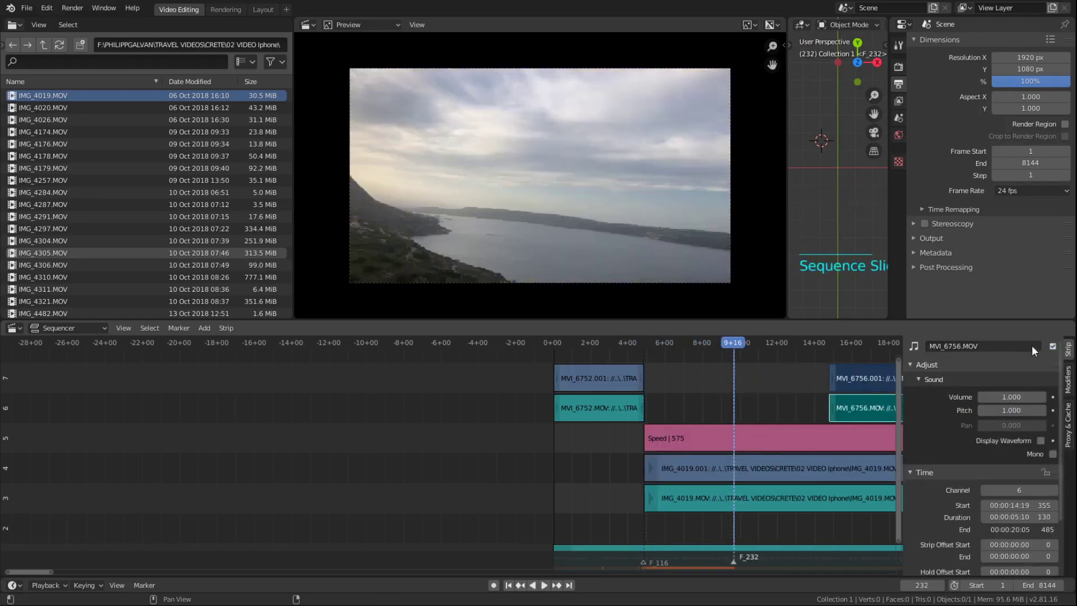
- Mute the IMG_4019 video strip at frame 232
{"action": "left_click", "coordinate": [1053, 347]}
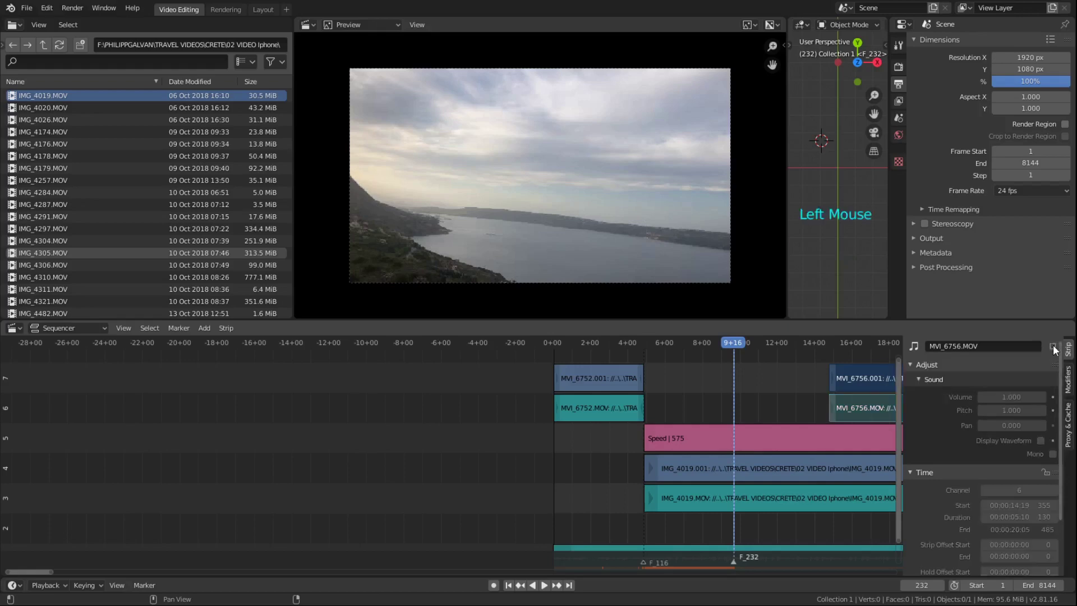
{"action": "left_click", "coordinate": [1053, 347]}
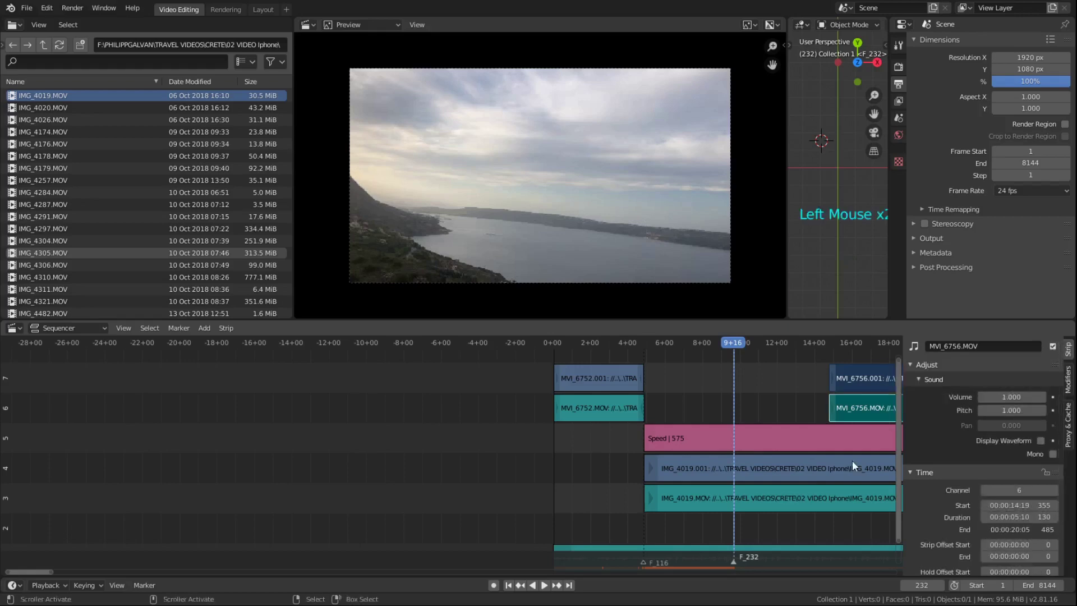
{"action": "right_click", "coordinate": [778, 439]}
{"action": "right_click", "coordinate": [769, 471], "text": "shift"}
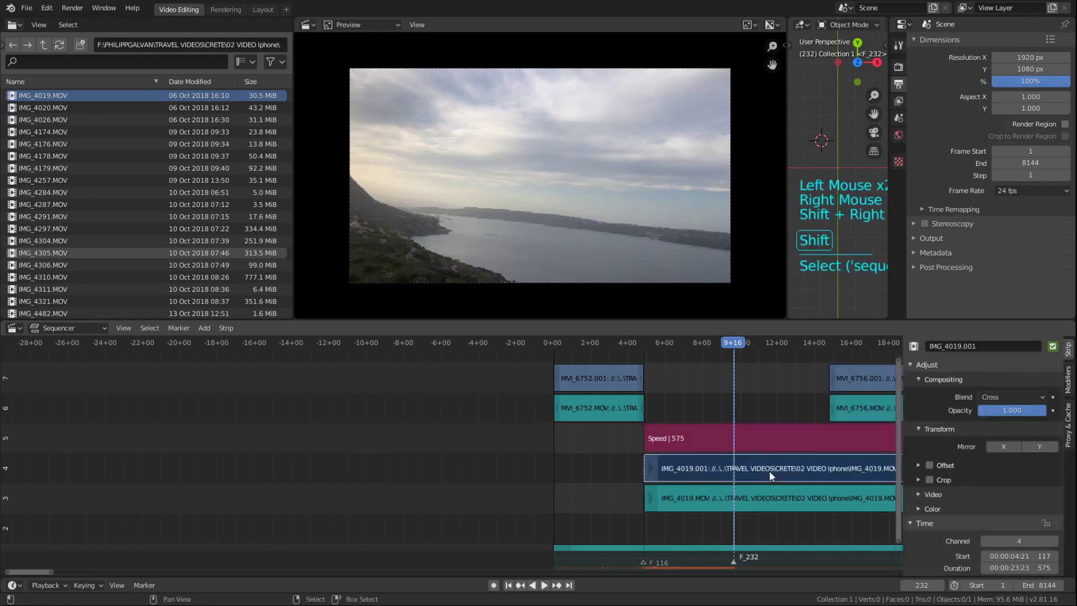
{"action": "left_click", "coordinate": [1053, 347]}
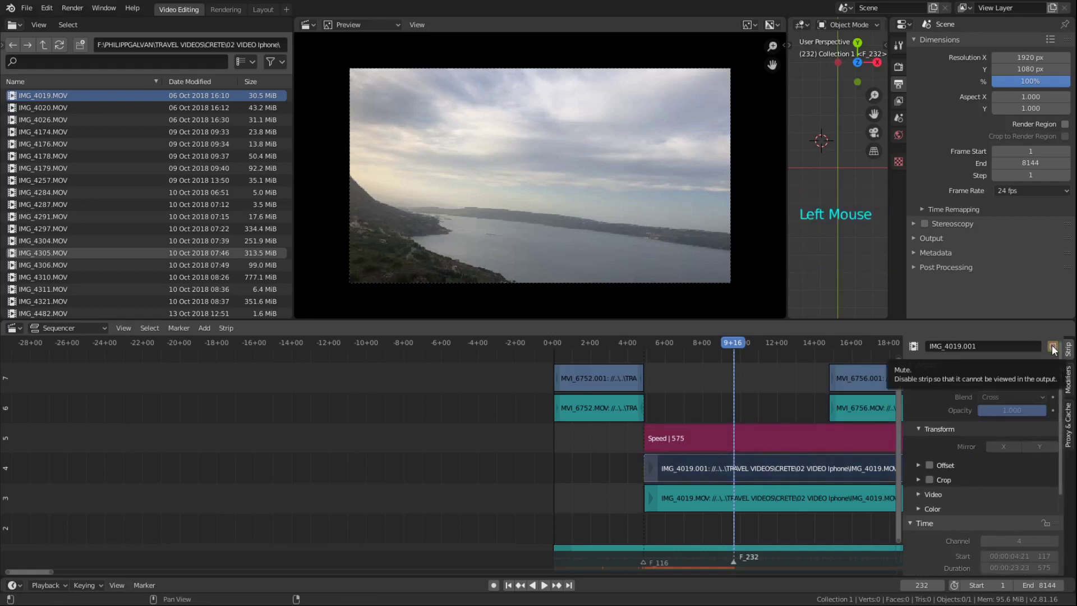
- Mute the Speed effect strip at frame 232 and insert a keyframe on its Mute setting
{"action": "right_click", "coordinate": [763, 436]}
{"action": "left_click", "coordinate": [1053, 347]}
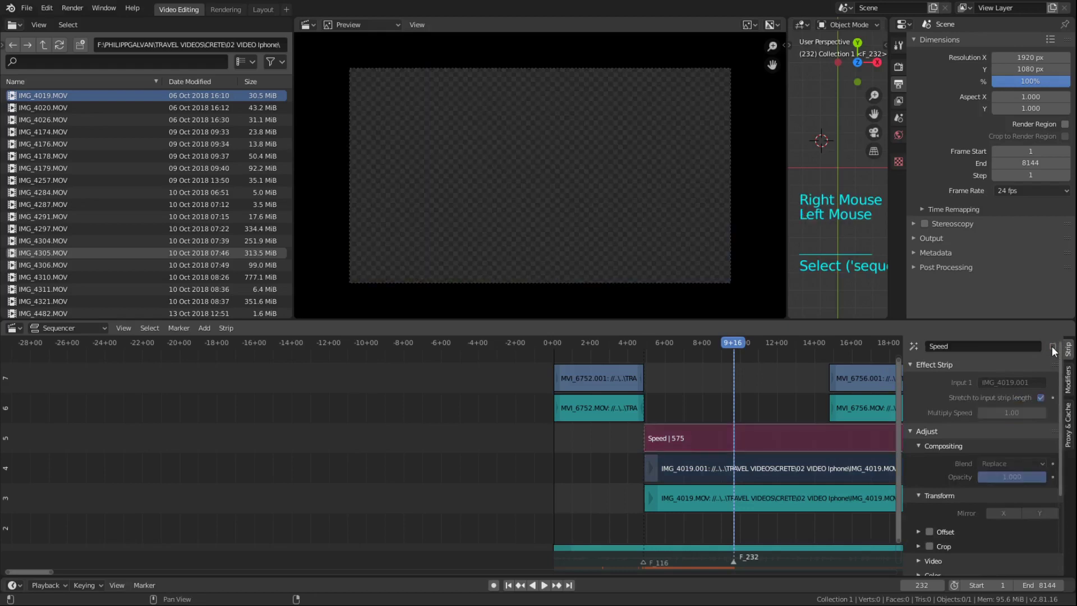
{"action": "right_click", "coordinate": [763, 440]}
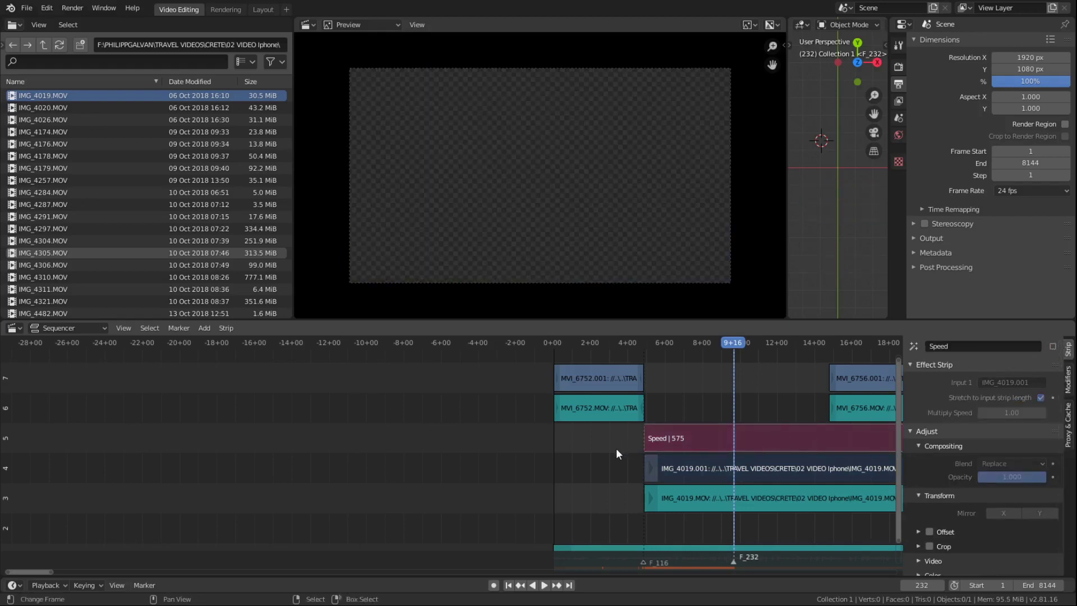
{"action": "right_click", "coordinate": [1053, 349]}
{"action": "left_click", "coordinate": [1038, 351]}
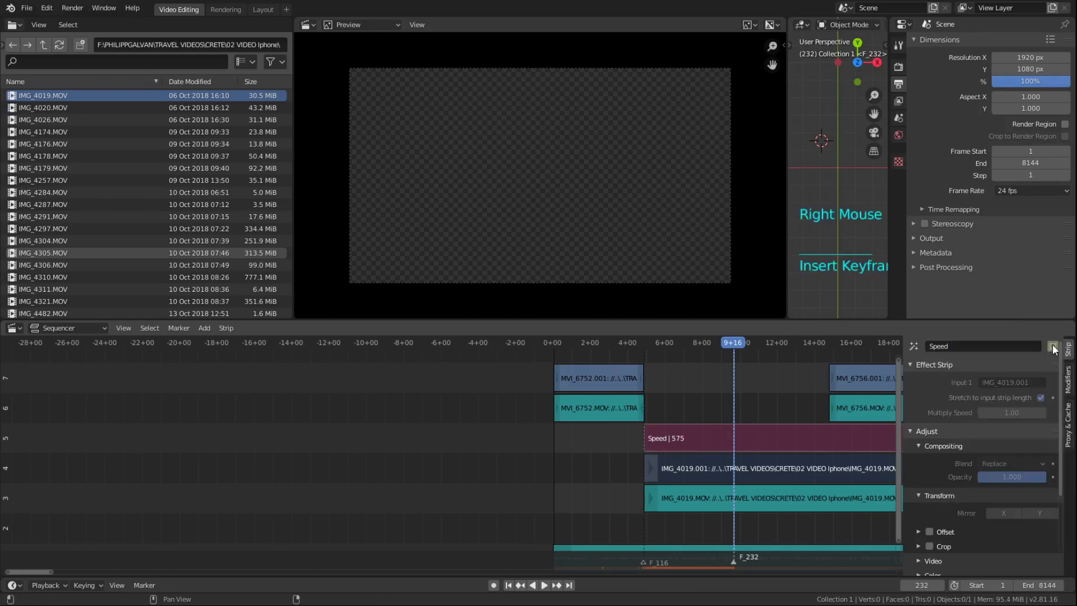
- Play the edit from shortly before marker F_232 past it to check the keyframed muting of the Speed strip
{"action": "left_click", "coordinate": [706, 411]}
{"action": "key", "text": "space"}
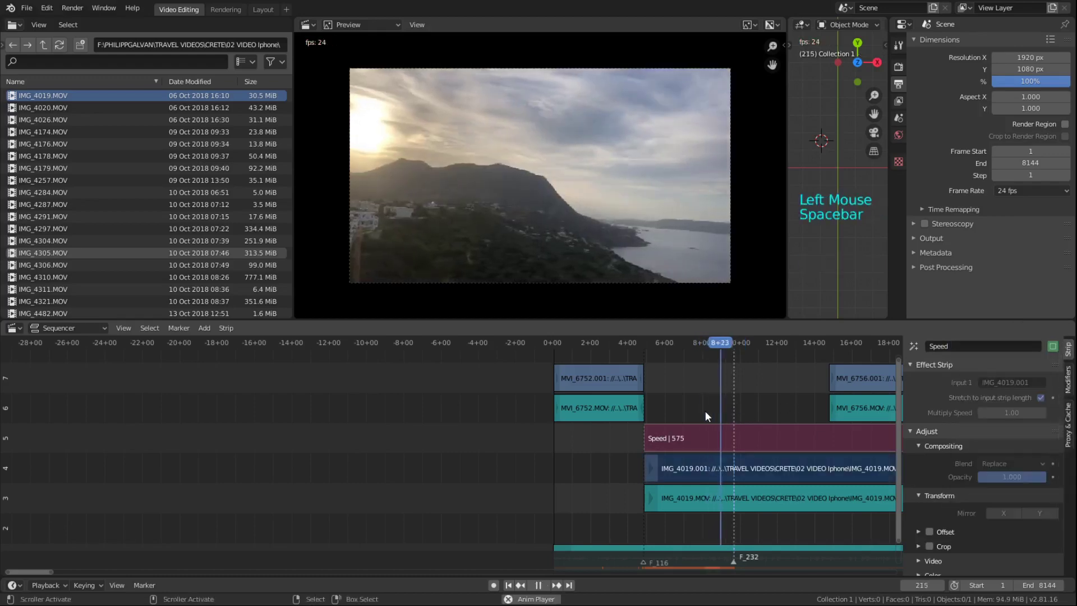
{"action": "key", "text": "space"}
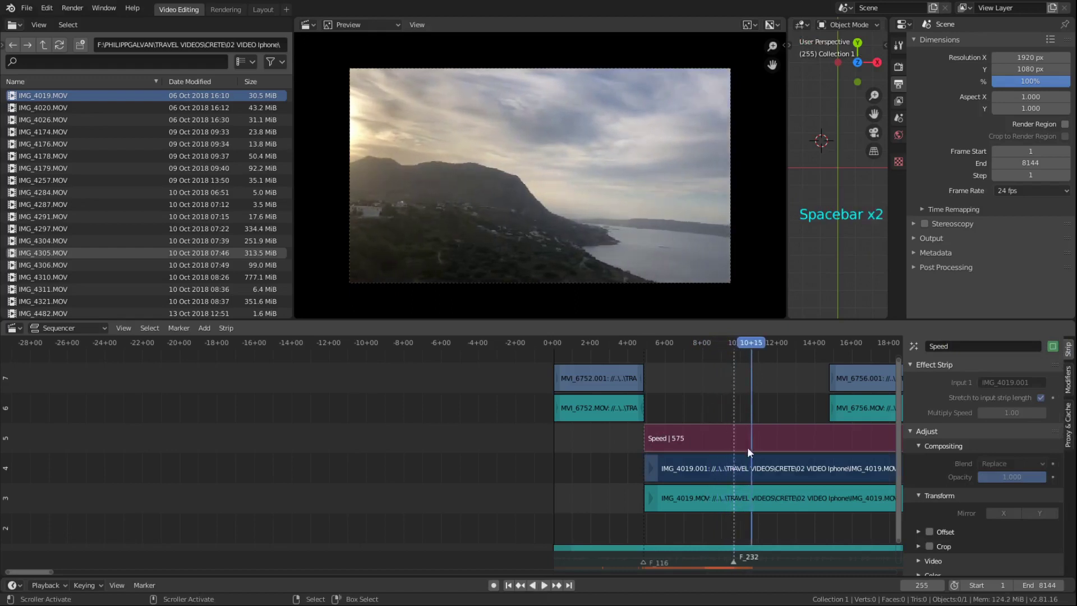
- Mute the IMG_4019 video strip at frame 232 and insert a keyframe on its Mute setting
{"action": "right_click", "coordinate": [740, 465]}
{"action": "left_click", "coordinate": [733, 465]}
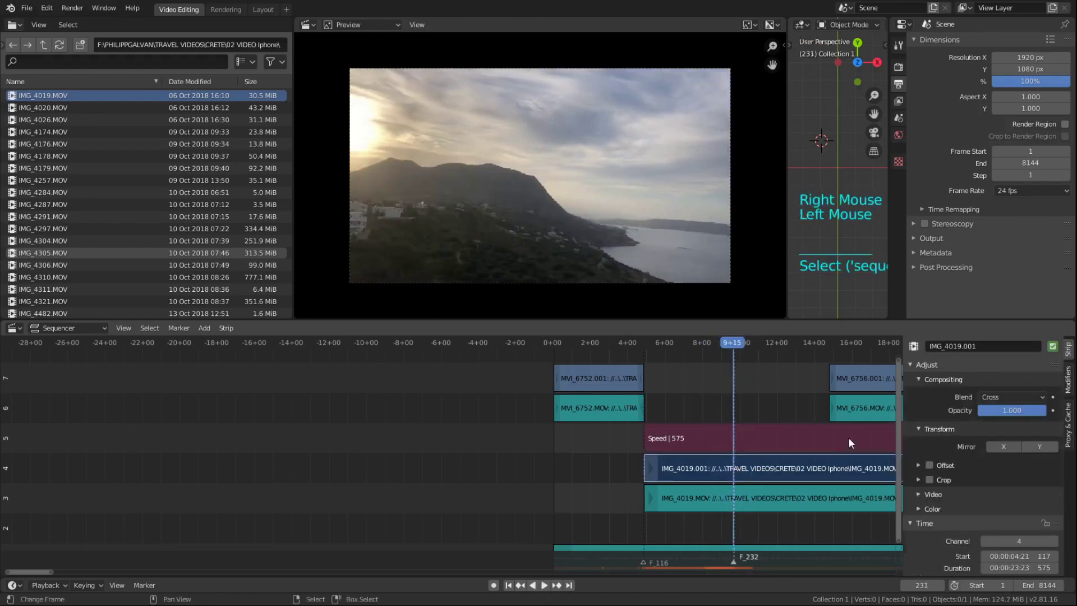
{"action": "left_click", "coordinate": [734, 458]}
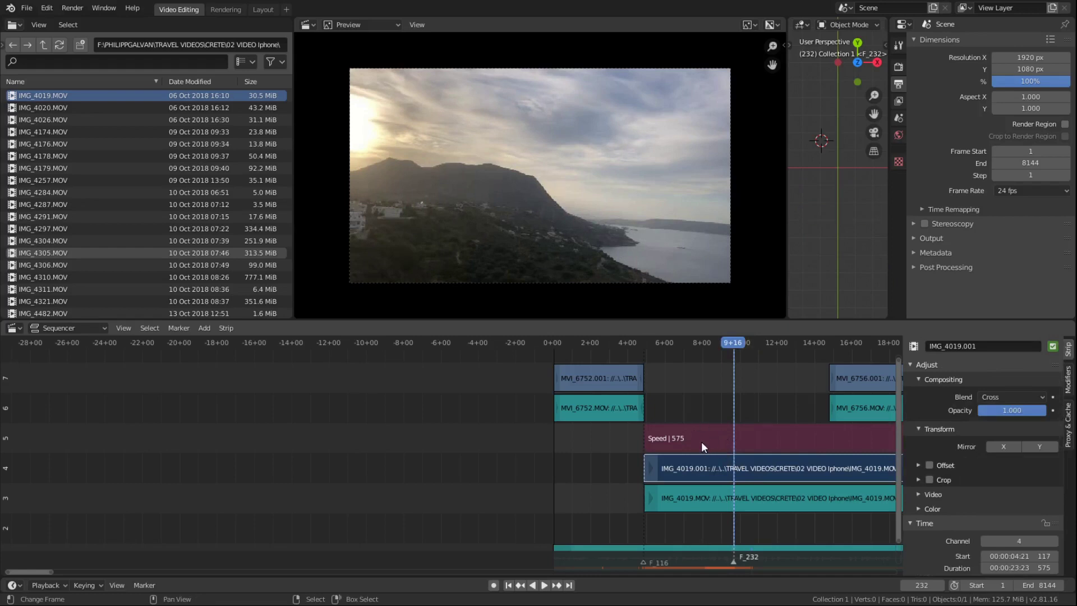
{"action": "right_click", "coordinate": [684, 437]}
{"action": "right_click", "coordinate": [699, 466]}
{"action": "left_click", "coordinate": [1052, 346]}
{"action": "right_click", "coordinate": [1052, 346]}
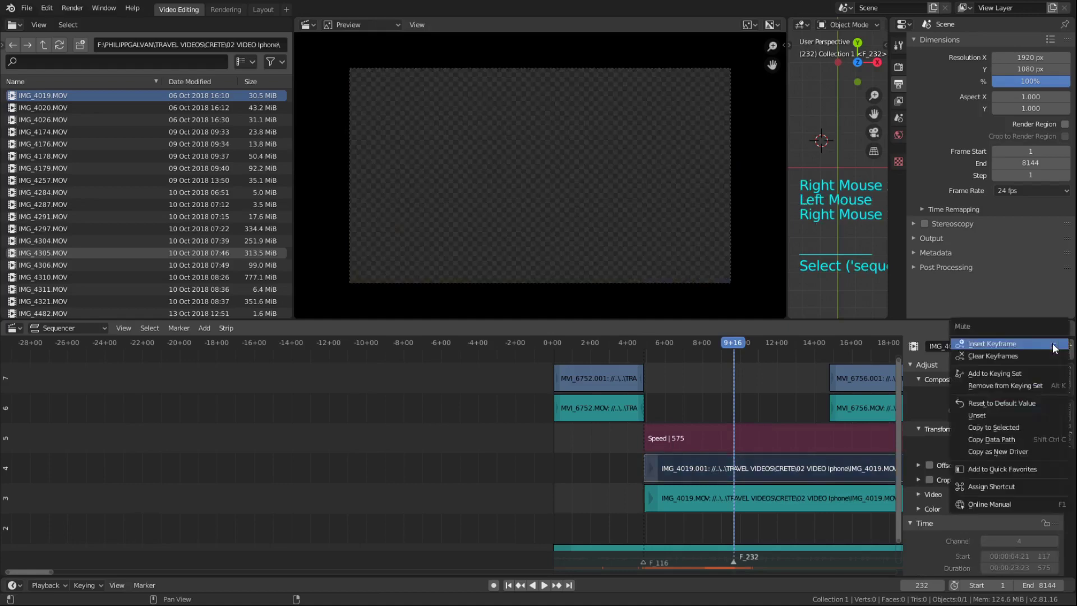
{"action": "left_click", "coordinate": [1004, 349]}
- Unmute the Speed effect strip at frame 117 and insert a keyframe on its Mute setting
{"action": "left_click", "coordinate": [685, 402]}
{"action": "right_click", "coordinate": [658, 428]}
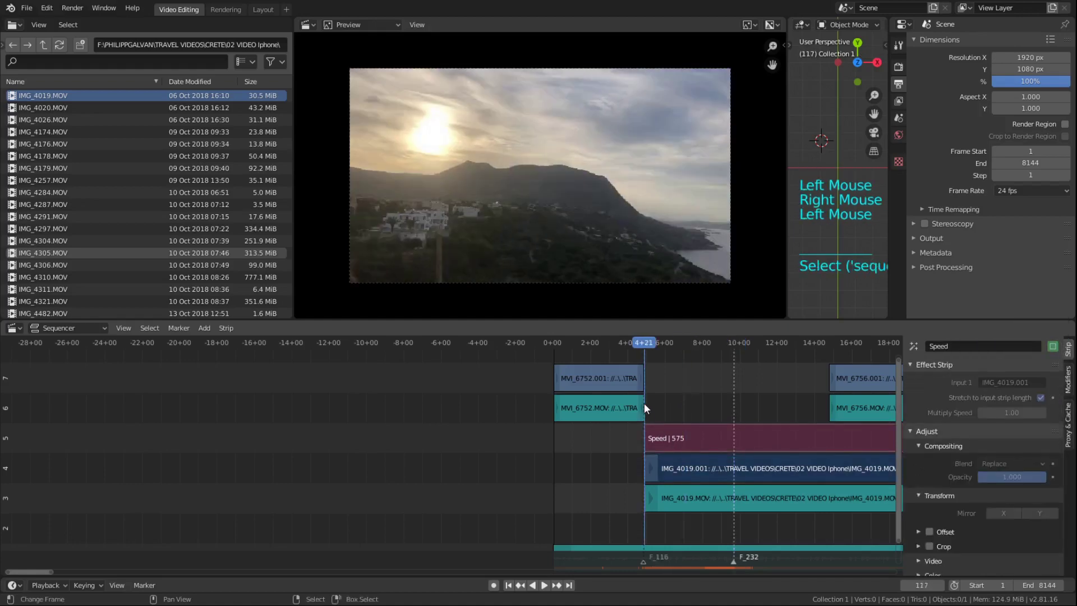
{"action": "left_click", "coordinate": [1052, 347]}
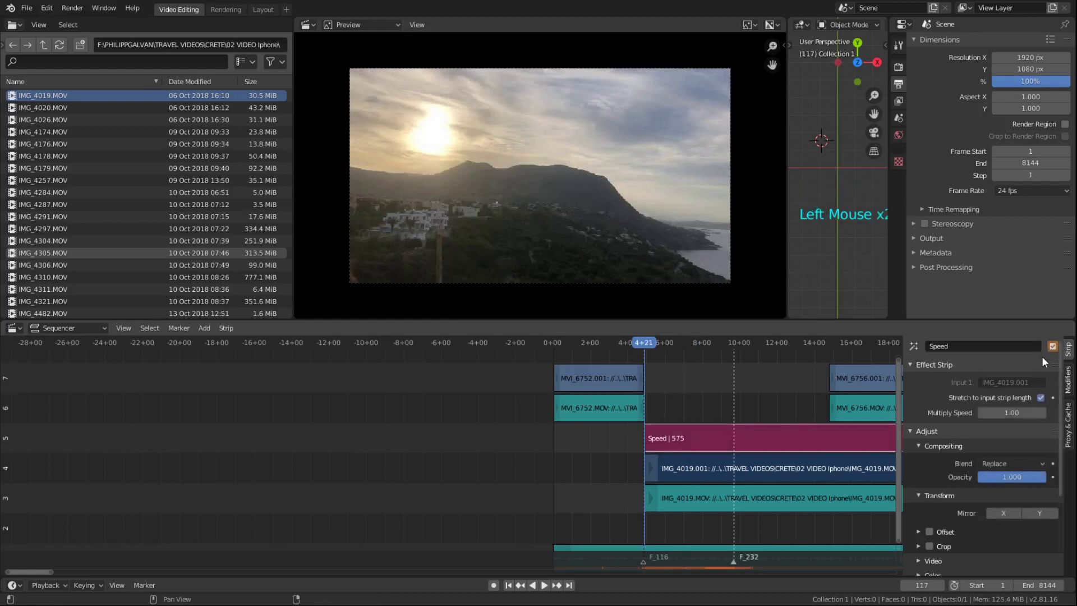
{"action": "right_click", "coordinate": [1053, 350]}
{"action": "left_click", "coordinate": [1033, 345]}
- Play the edit from the start of IMG_4019 past marker F_232 to check the animated muting
{"action": "left_click", "coordinate": [696, 414]}
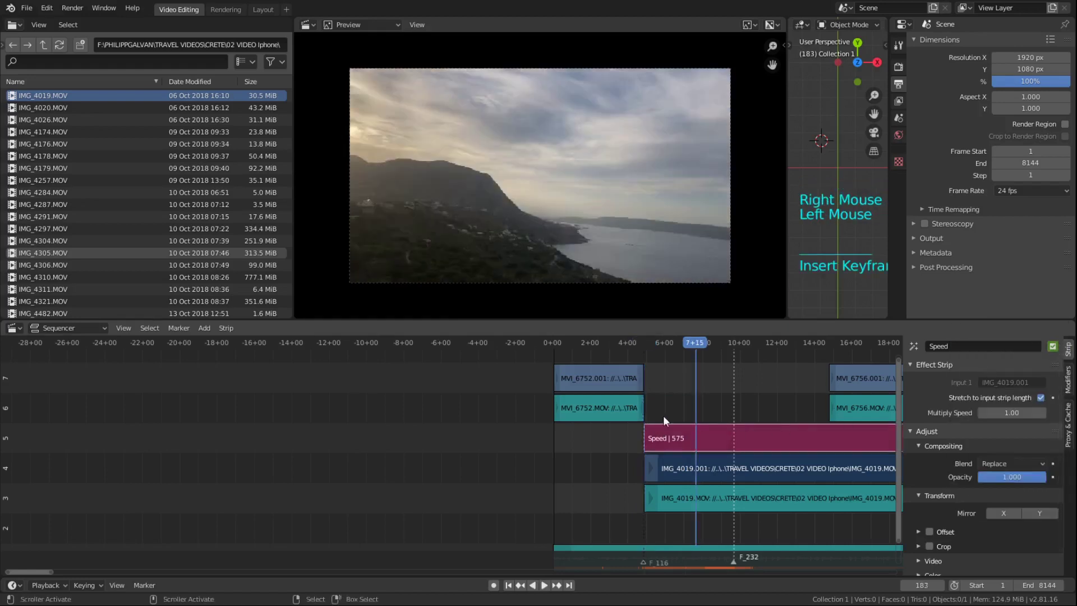
{"action": "left_click", "coordinate": [644, 401]}
{"action": "key", "text": "space"}
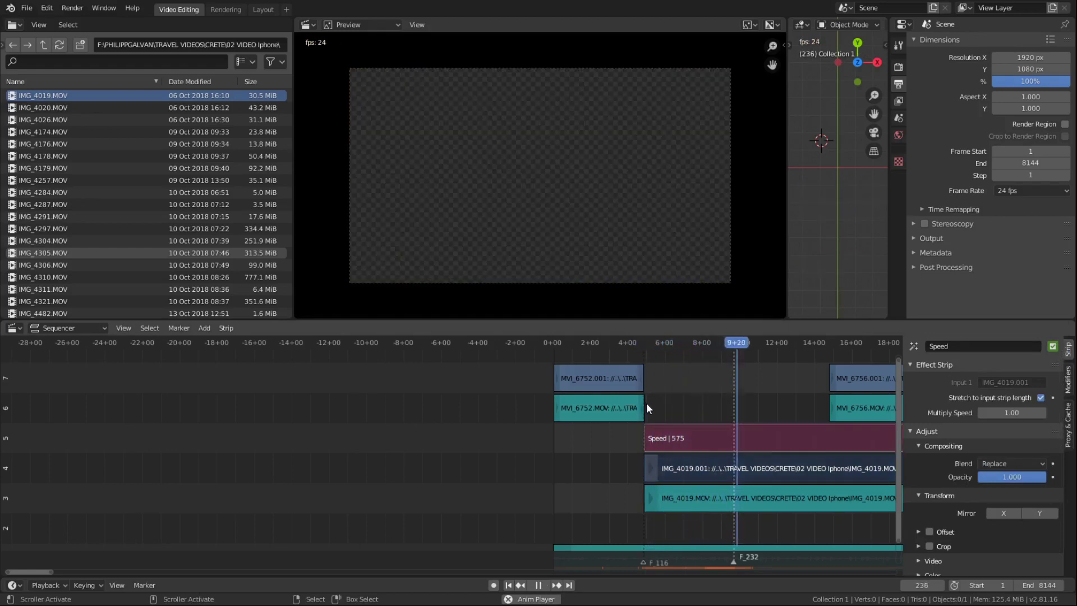
{"action": "key", "text": "space"}
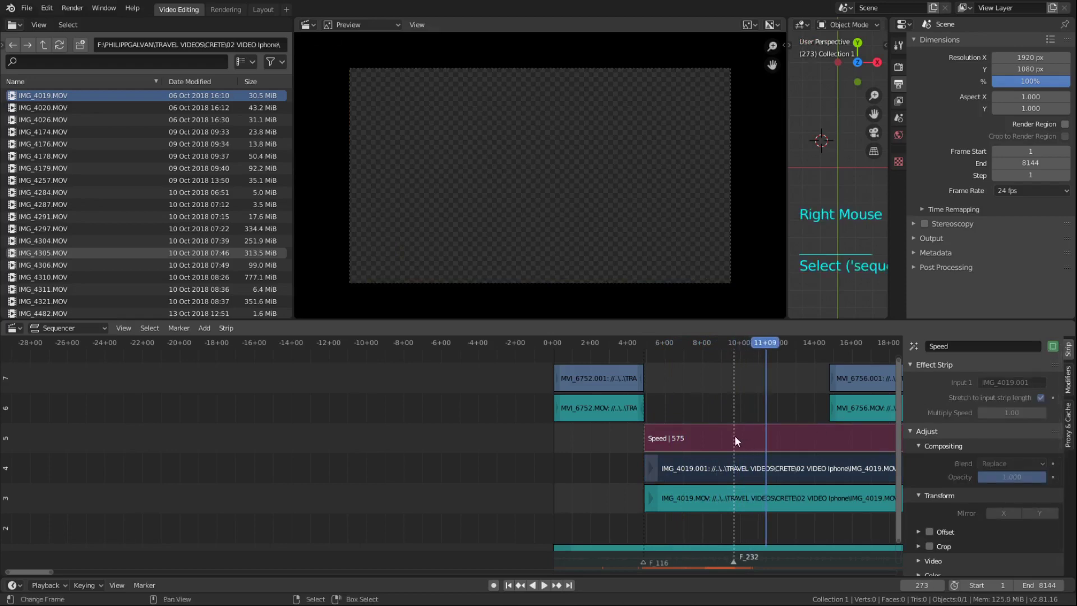
- Clear the Mute keyframes of the Speed effect strip above IMG_4019 and delete that Speed strip
{"action": "right_click", "coordinate": [1053, 346]}
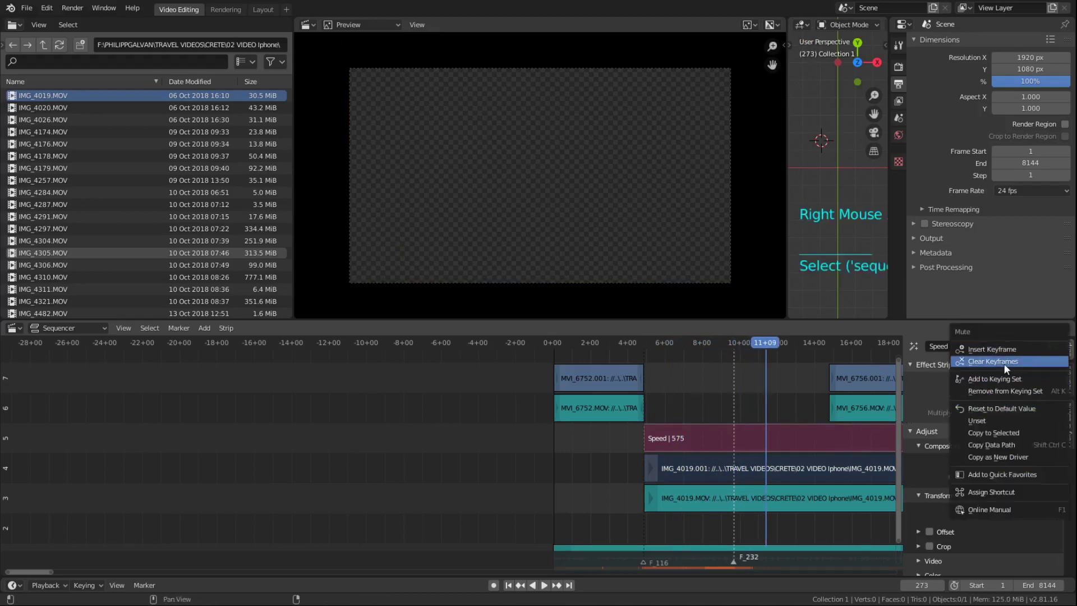
{"action": "left_click", "coordinate": [1002, 361]}
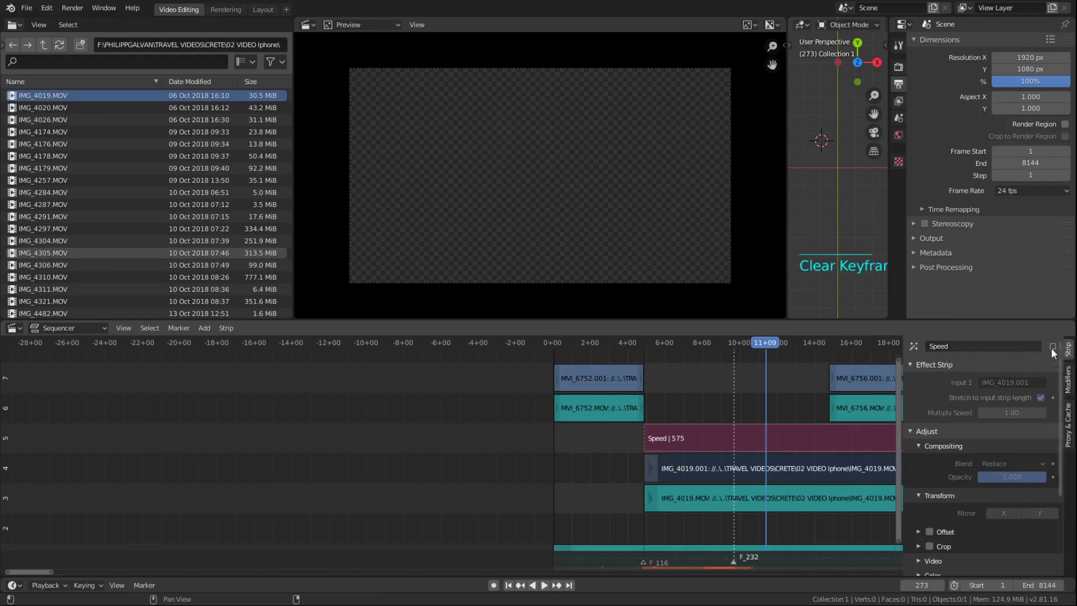
{"action": "scroll", "coordinate": [667, 456], "scroll_direction": "down", "scroll_amount": 3}
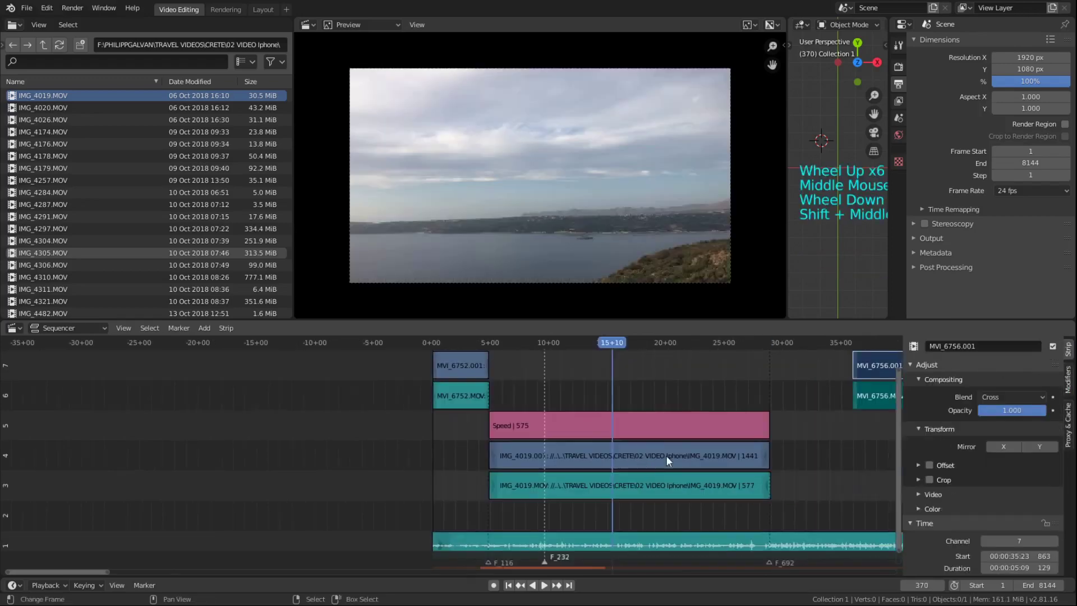
{"action": "right_click", "coordinate": [569, 423]}
{"action": "key", "text": "x"}
{"action": "left_click", "coordinate": [569, 424]}
- Extend the end of the IMG_4019 video strip on channel 4 to frame 1555
{"action": "scroll", "coordinate": [633, 471], "scroll_direction": "down", "scroll_amount": 3}
{"action": "middle_click_drag", "start_coordinate": [641, 471], "coordinate": [550, 466], "text": "shift"}
{"action": "right_click", "coordinate": [539, 460]}
{"action": "key", "text": "g"}
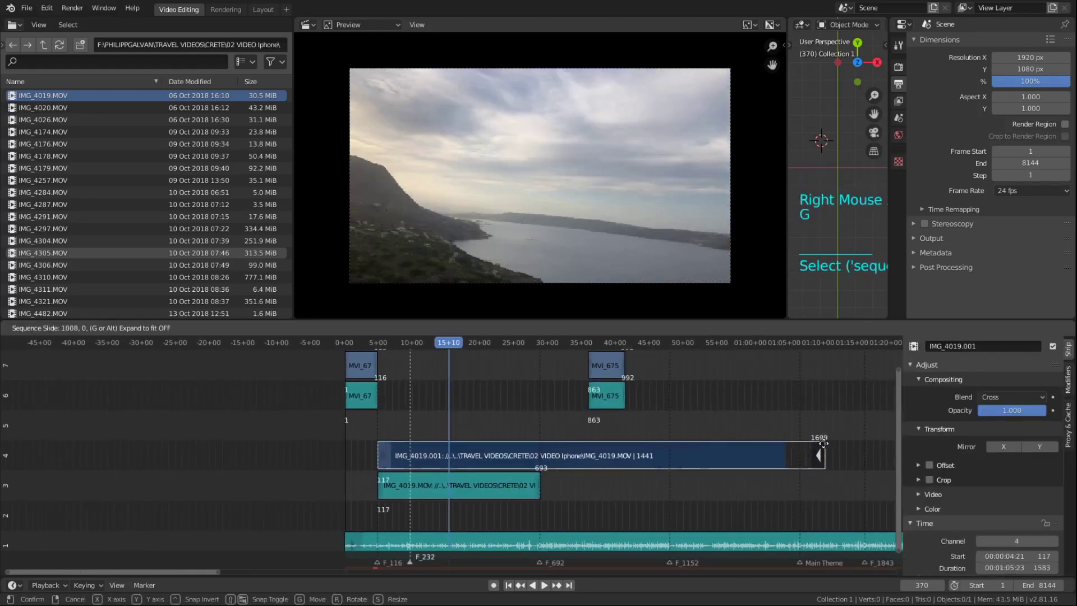
{"action": "middle_click_drag", "start_coordinate": [470, 473], "coordinate": [574, 476]}
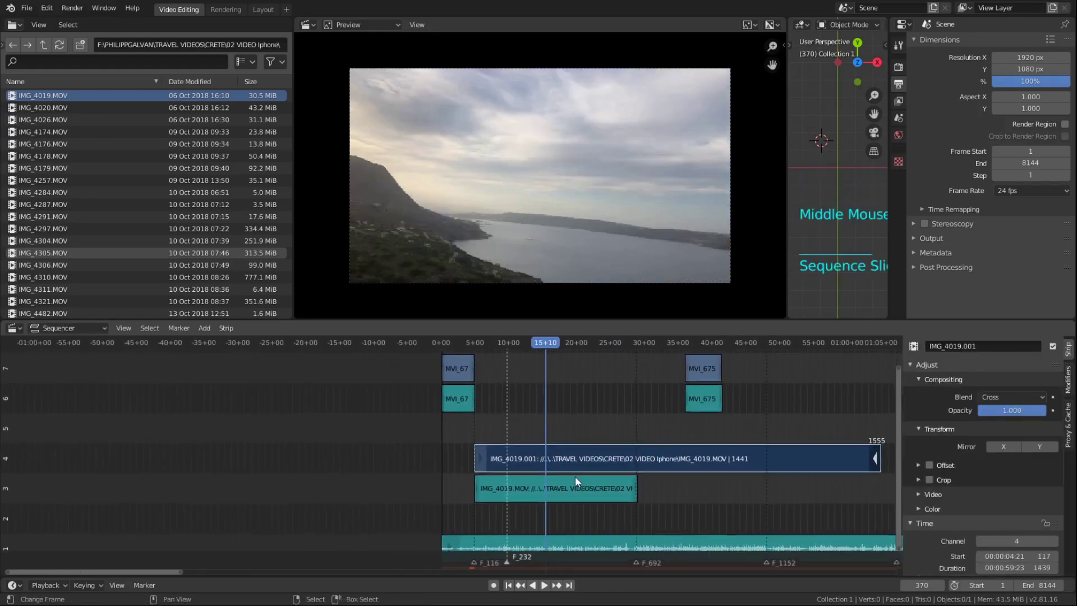
- Play the lengthened IMG_4019 clip from around its start to marker F_232
{"action": "left_click", "coordinate": [489, 436]}
{"action": "key", "text": "space"}
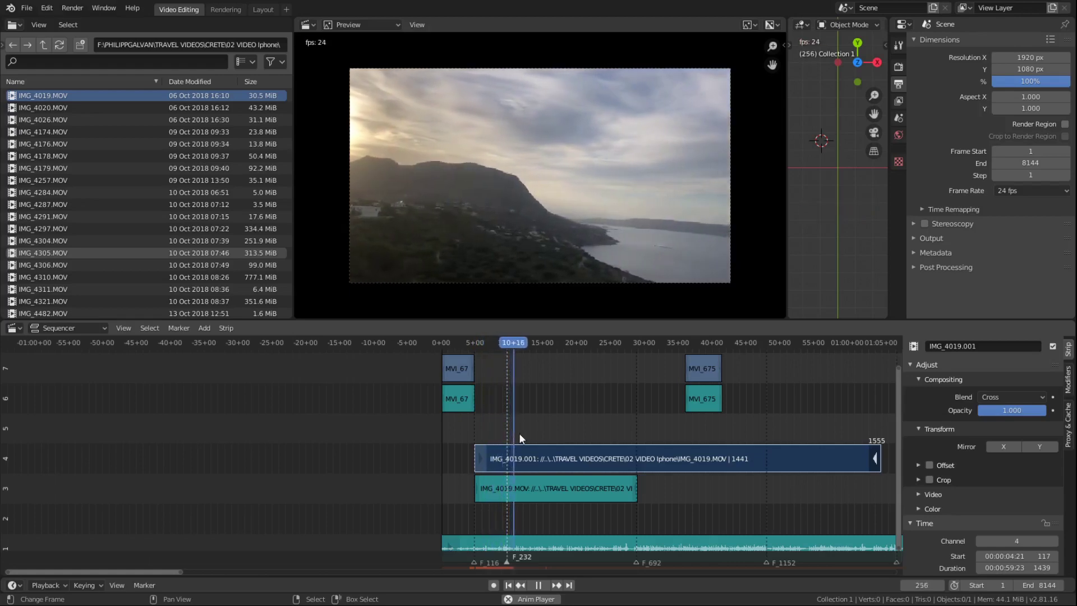
{"action": "left_click", "coordinate": [472, 430]}
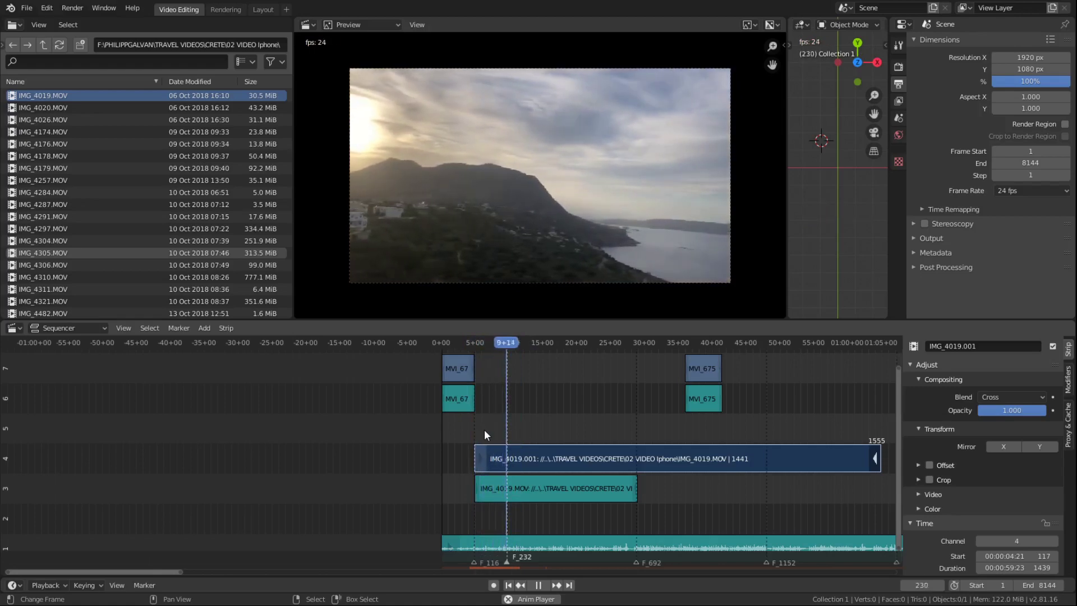
{"action": "key", "text": "space"}
- Duplicate the IMG_4019 video and sound strips and park the copies behind the MVI_6761 clips, starting at frame 4647
{"action": "scroll", "coordinate": [506, 432], "scroll_direction": "down", "scroll_amount": 5}
{"action": "scroll", "coordinate": [424, 460], "scroll_direction": "up", "scroll_amount": 2}
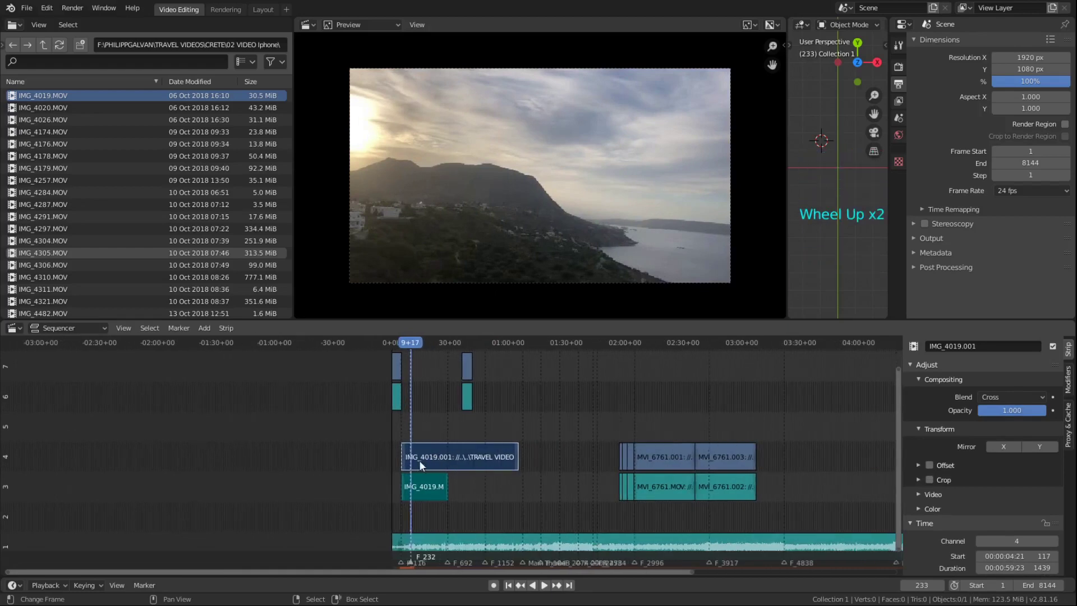
{"action": "key", "text": "shift+d"}
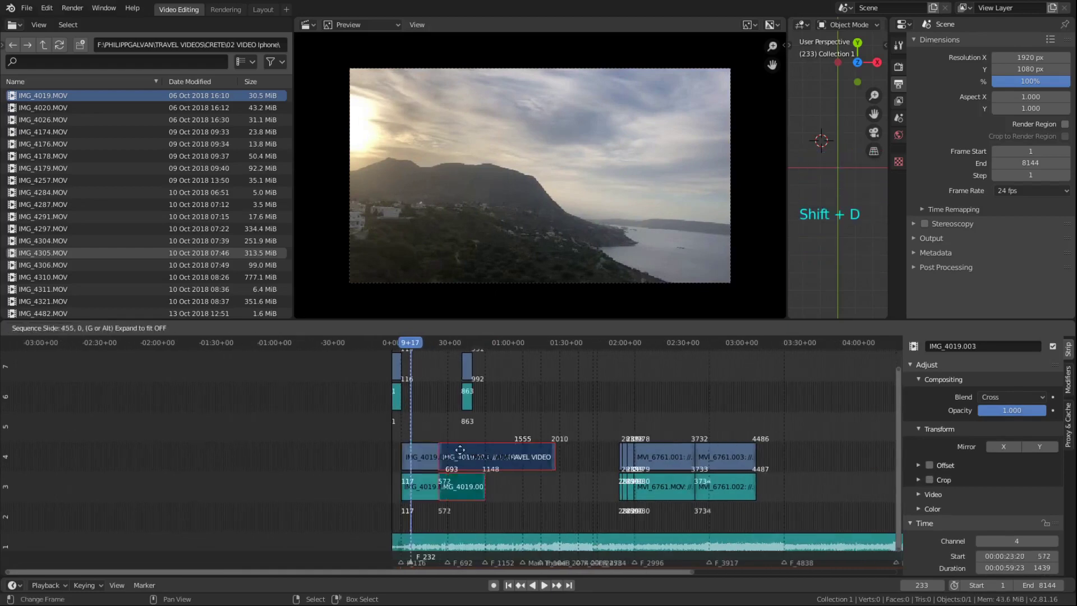
{"action": "scroll", "coordinate": [658, 449], "scroll_direction": "up", "scroll_amount": 10}
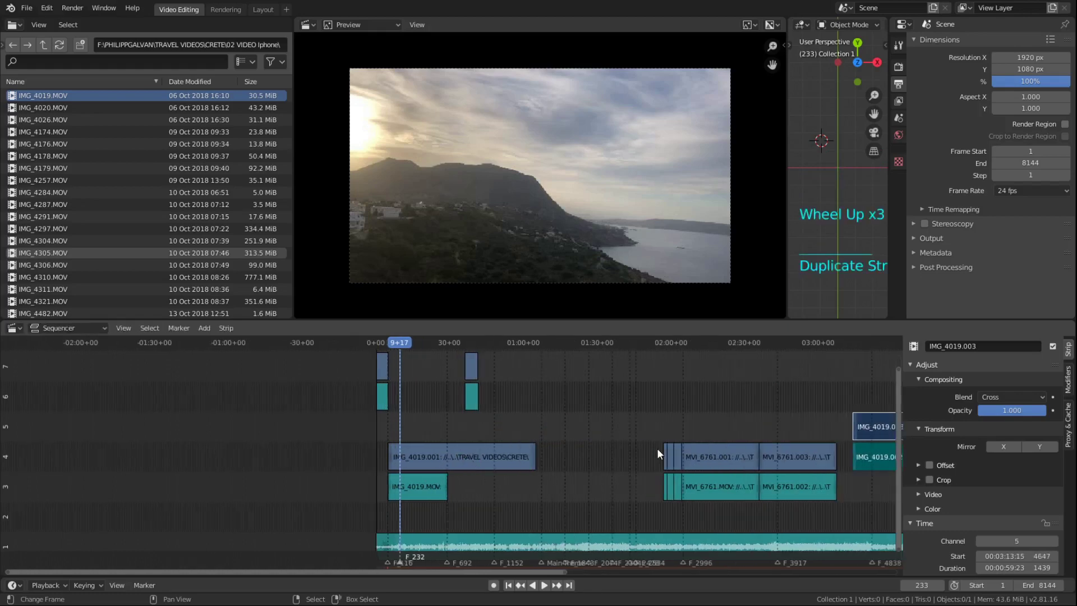
- Hard-cut the original IMG_4019 video strip at frame 371 and delete the part after the cut
{"action": "middle_click_drag", "start_coordinate": [420, 449], "coordinate": [470, 448], "text": "shift"}
{"action": "scroll", "coordinate": [470, 448], "scroll_direction": "up", "scroll_amount": 8}
{"action": "right_click", "coordinate": [470, 449]}
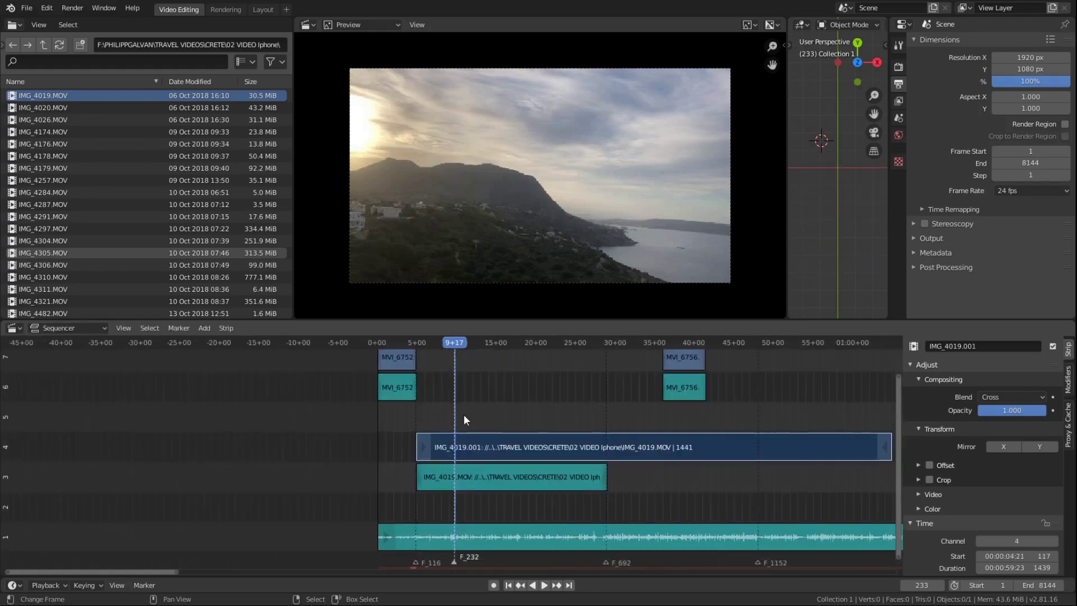
{"action": "left_click_drag", "start_coordinate": [463, 419], "coordinate": [500, 432]}
{"action": "key", "text": "shift+k"}
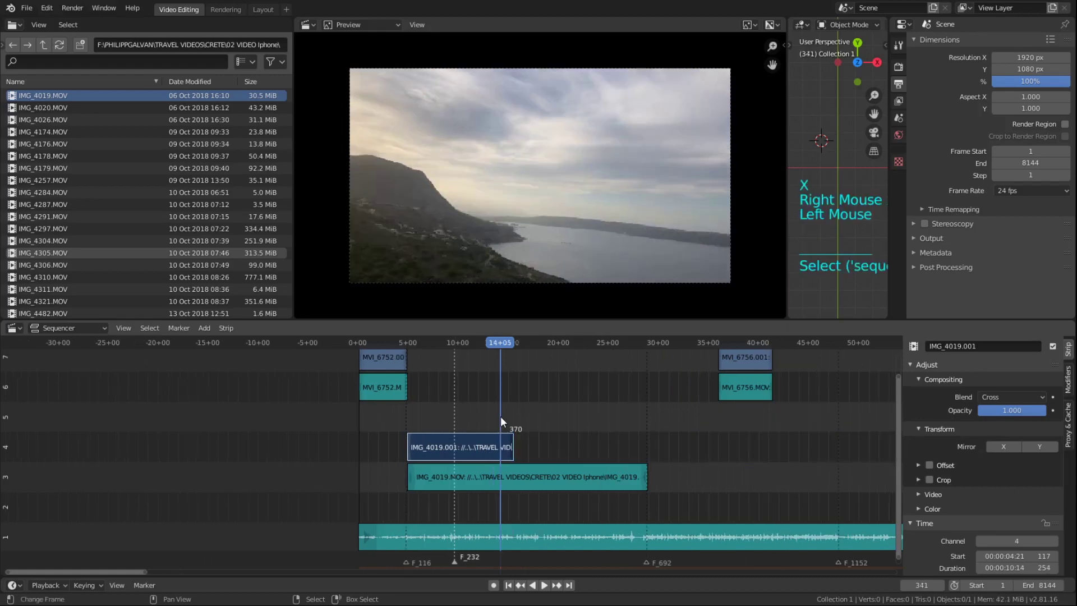
{"action": "key", "text": "space"}
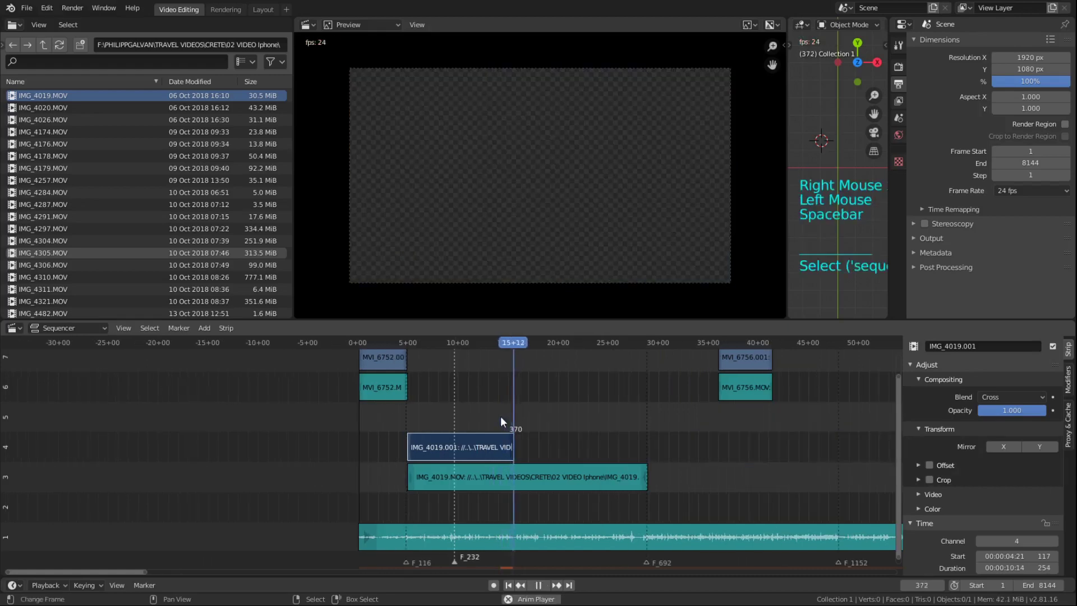
{"action": "key", "text": "space"}
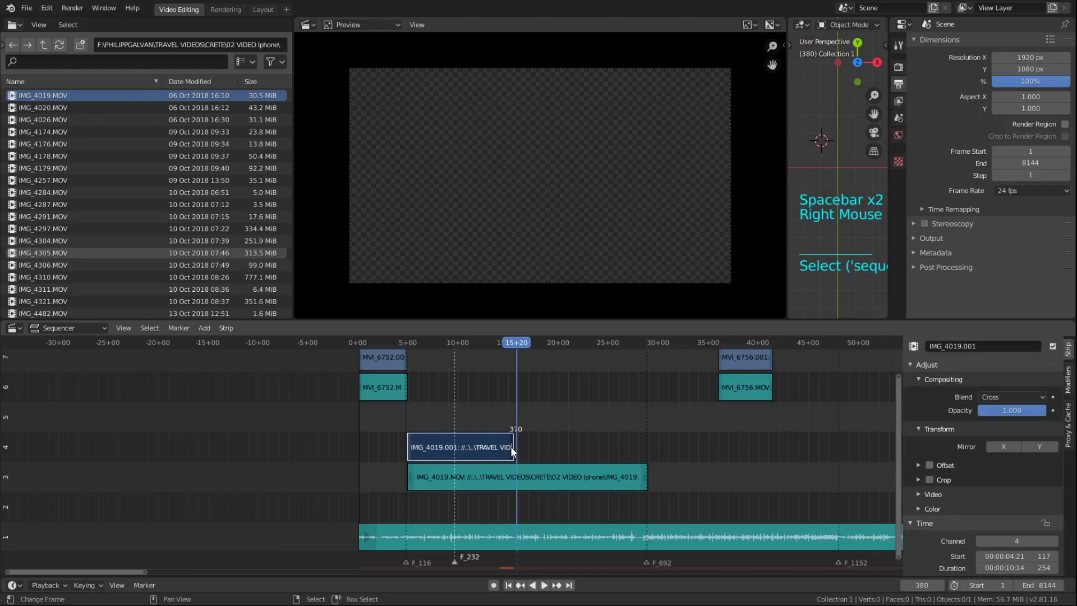
- Try to extend the end of the cut IMG_4019 video strip to frame 668, and pull it back to frame 370
{"action": "key", "text": "g"}
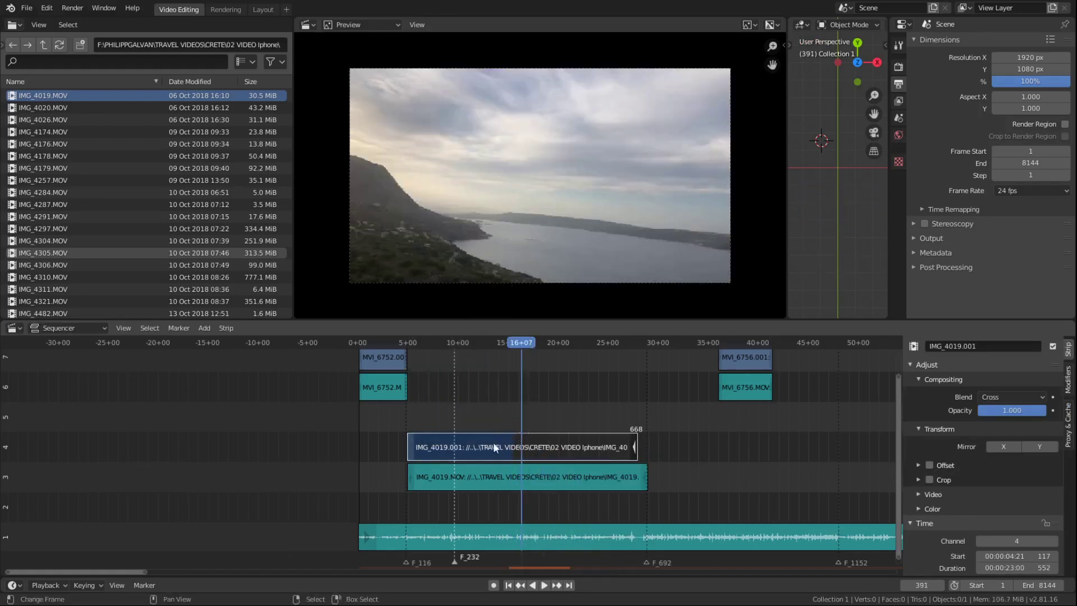
{"action": "right_click", "coordinate": [631, 447]}
{"action": "key", "text": "g"}
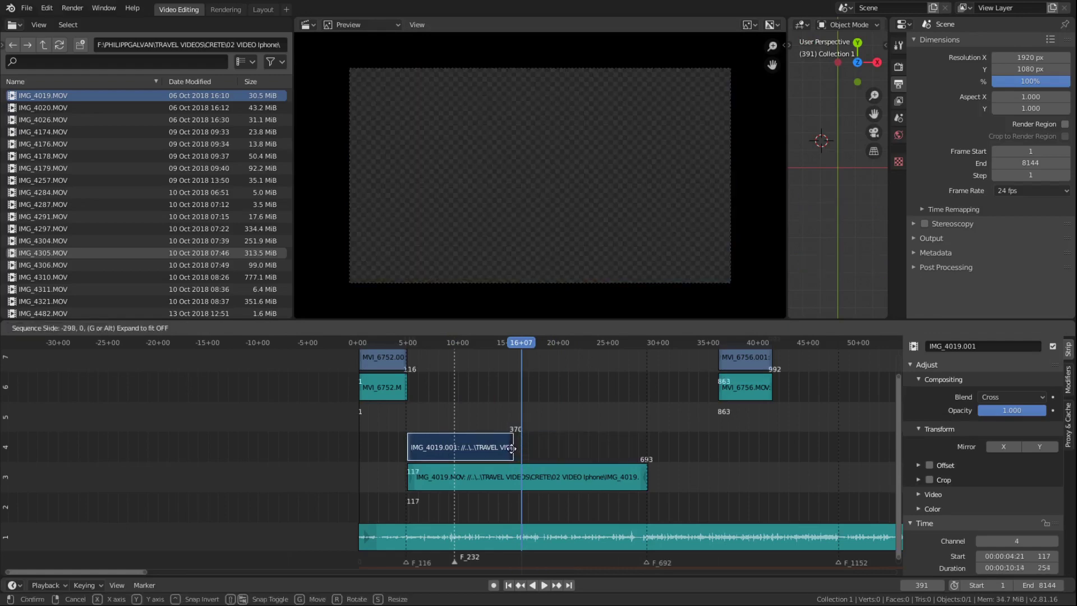
- Add a Speed Control effect to the cut IMG_4019 video strip, shorten the strip to end at frame 232, and play the result
{"action": "key", "text": "shift+a"}
{"action": "left_click", "coordinate": [398, 446]}
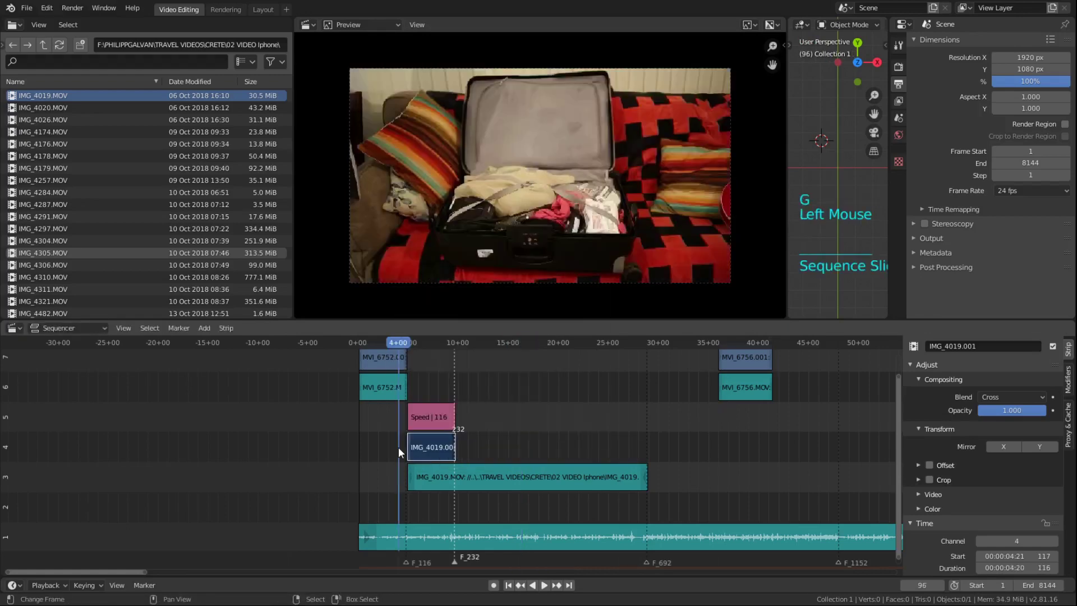
{"action": "key", "text": "space"}
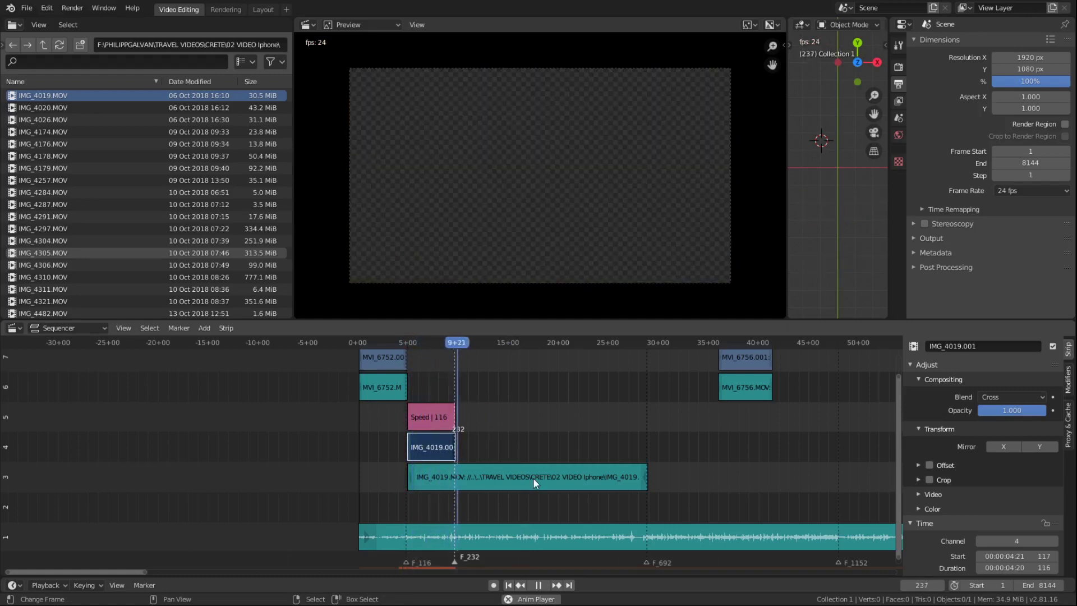
- Move the MVI_6756 video and sound strips to frame 233, directly behind the sped-up IMG_4019 clip
{"action": "key", "text": "space"}
{"action": "key", "text": "g"}
{"action": "scroll", "coordinate": [500, 501], "scroll_direction": "down", "scroll_amount": 3}
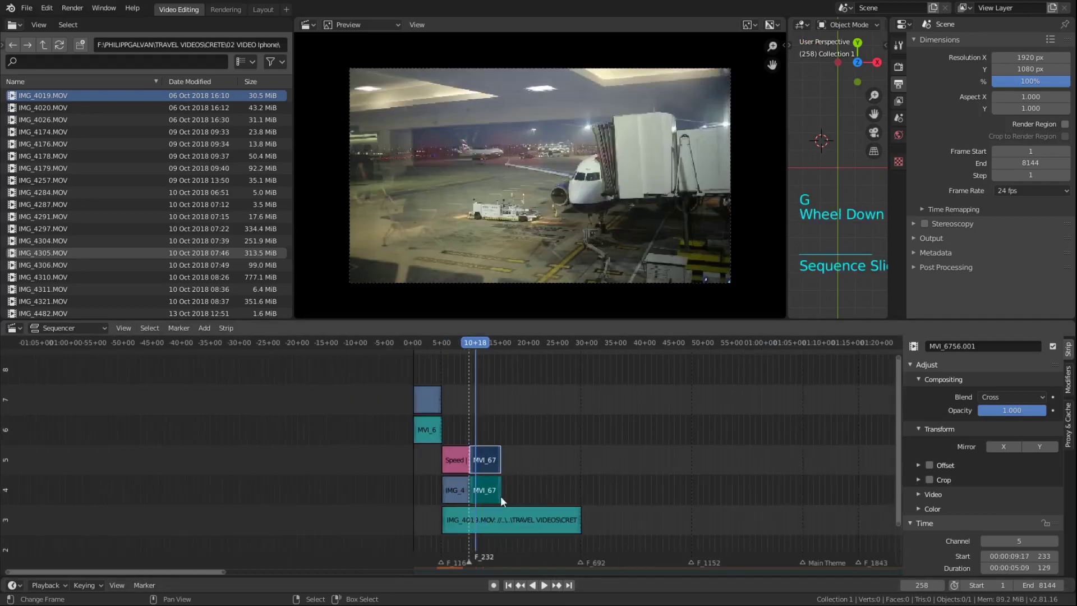
{"action": "scroll", "coordinate": [519, 490], "scroll_direction": "up", "scroll_amount": 3}
{"action": "middle_click_drag", "start_coordinate": [508, 483], "coordinate": [603, 454], "text": "shift"}
{"action": "scroll", "coordinate": [608, 513], "scroll_direction": "up", "scroll_amount": 2}
{"action": "scroll", "coordinate": [591, 452], "scroll_direction": "down", "scroll_amount": 1}
{"action": "scroll", "coordinate": [610, 452], "scroll_direction": "down", "scroll_amount": 1}
{"action": "middle_click_drag", "start_coordinate": [526, 460], "coordinate": [569, 450], "text": "shift"}
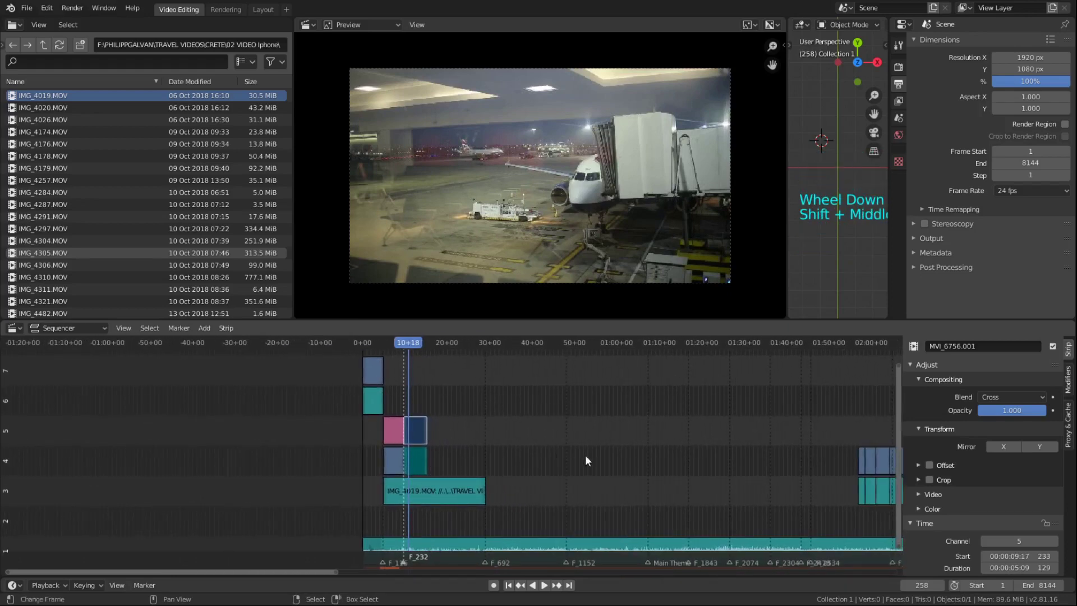
- Park the MVI_6756 video and sound strips on channels 7 and 6 at frame 675, and play the edit from the start
{"action": "scroll", "coordinate": [426, 439], "scroll_direction": "up", "scroll_amount": 3}
{"action": "middle_click_drag", "start_coordinate": [458, 486], "coordinate": [459, 425], "text": "shift"}
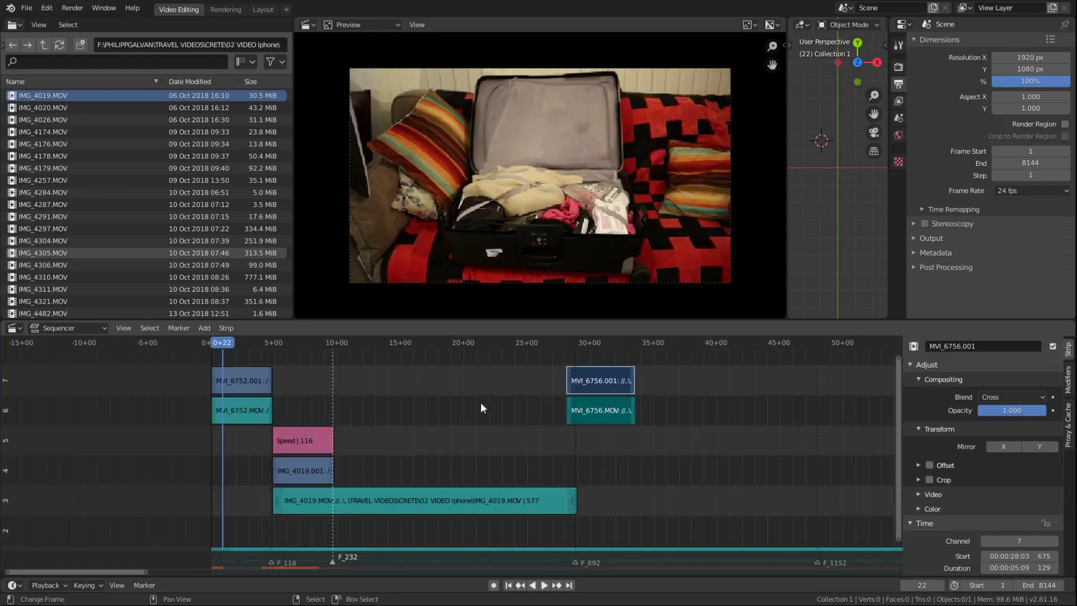
{"action": "mouse_move", "coordinate": [494, 439]}
{"action": "middle_mouse_down", "text": "shift"}
{"action": "mouse_move", "coordinate": [482, 410]}
{"action": "mouse_move", "coordinate": [494, 452]}
{"action": "middle_mouse_up", "text": "shift"}
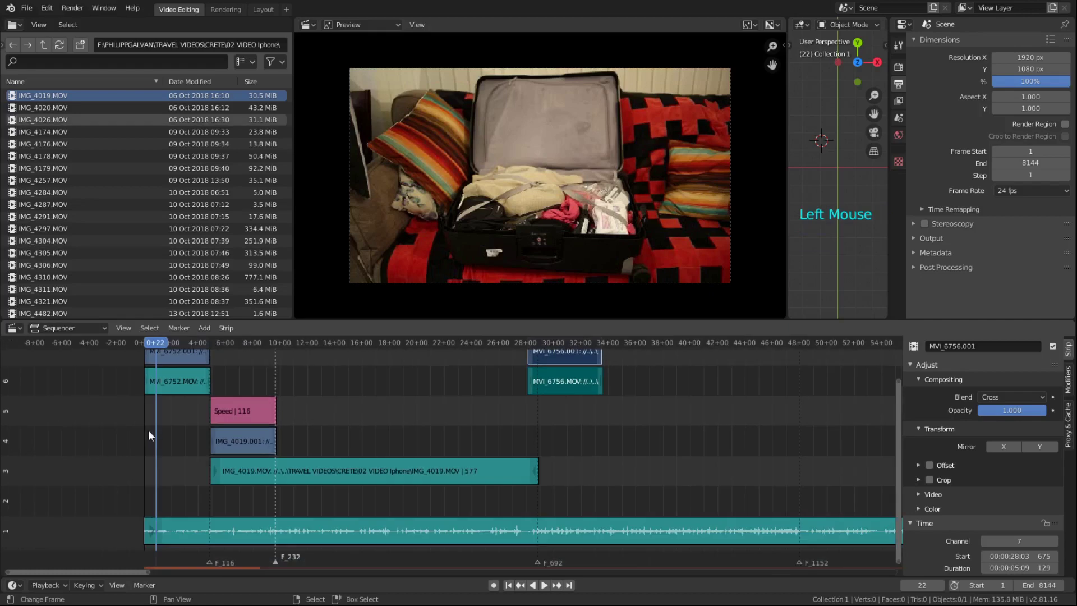
{"action": "left_click", "coordinate": [143, 429]}
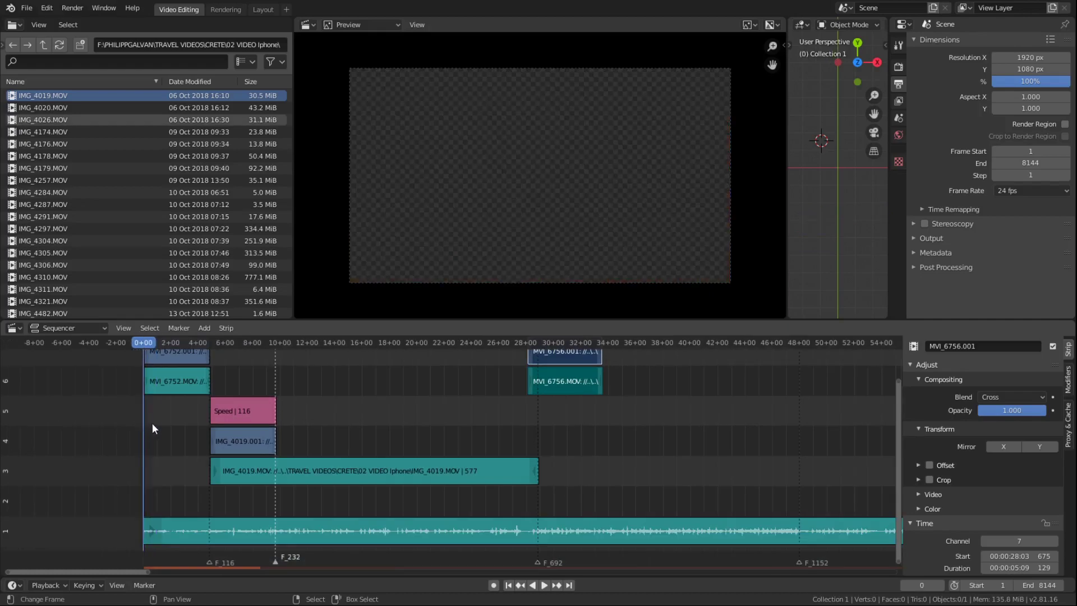
{"action": "key", "text": "space"}
{"action": "left_click", "coordinate": [289, 503]}
{"action": "key", "text": "space"}
{"action": "scroll", "coordinate": [1053, 453], "scroll_direction": "up", "scroll_amount": 5}
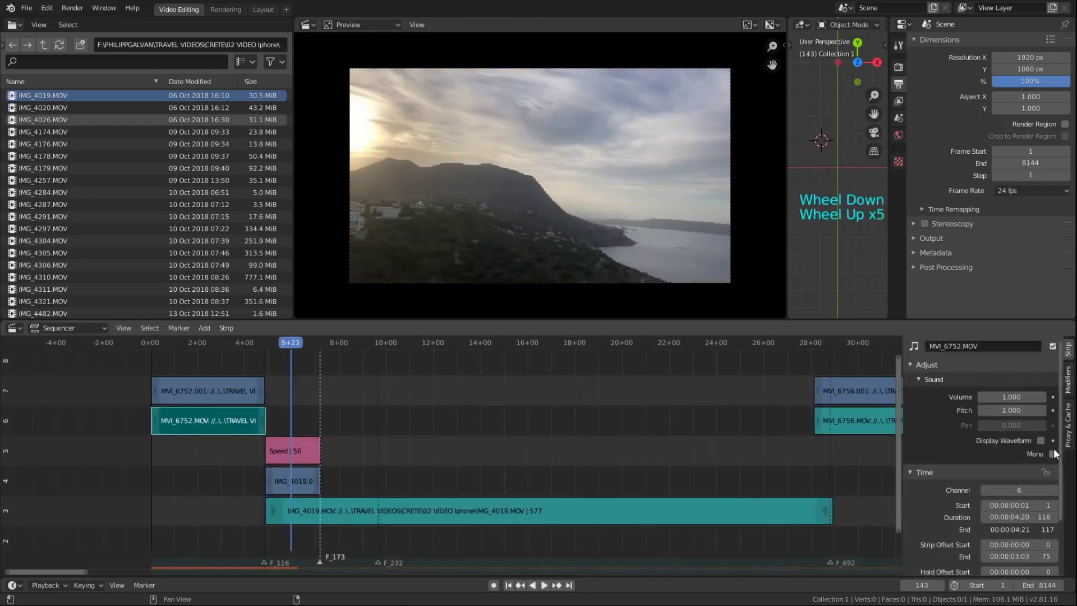
- Delete the MVI_6752 sound strip, and shorten the MVI_6752 and IMG_4019 video strips to end at the frame 57 and 173 markers
{"action": "left_click", "coordinate": [1068, 379]}
{"action": "left_click", "coordinate": [1068, 349]}
{"action": "left_click", "coordinate": [207, 391]}
{"action": "key", "text": "shift+a"}
{"action": "scroll", "coordinate": [952, 449], "scroll_direction": "down", "scroll_amount": 5}
{"action": "scroll", "coordinate": [976, 444], "scroll_direction": "up", "scroll_amount": 5}
{"action": "scroll", "coordinate": [1029, 426], "scroll_direction": "down", "scroll_amount": 5}
{"action": "left_click", "coordinate": [1003, 475]}
{"action": "left_click", "coordinate": [211, 389]}
{"action": "key", "text": "space"}
{"action": "right_click", "coordinate": [225, 420]}
{"action": "key", "text": "x"}
{"action": "key", "text": "space"}
{"action": "right_click", "coordinate": [265, 399]}
{"action": "scroll", "coordinate": [533, 435], "scroll_direction": "up", "scroll_amount": 6}
{"action": "middle_click_drag", "start_coordinate": [534, 435], "coordinate": [275, 390], "text": "shift"}
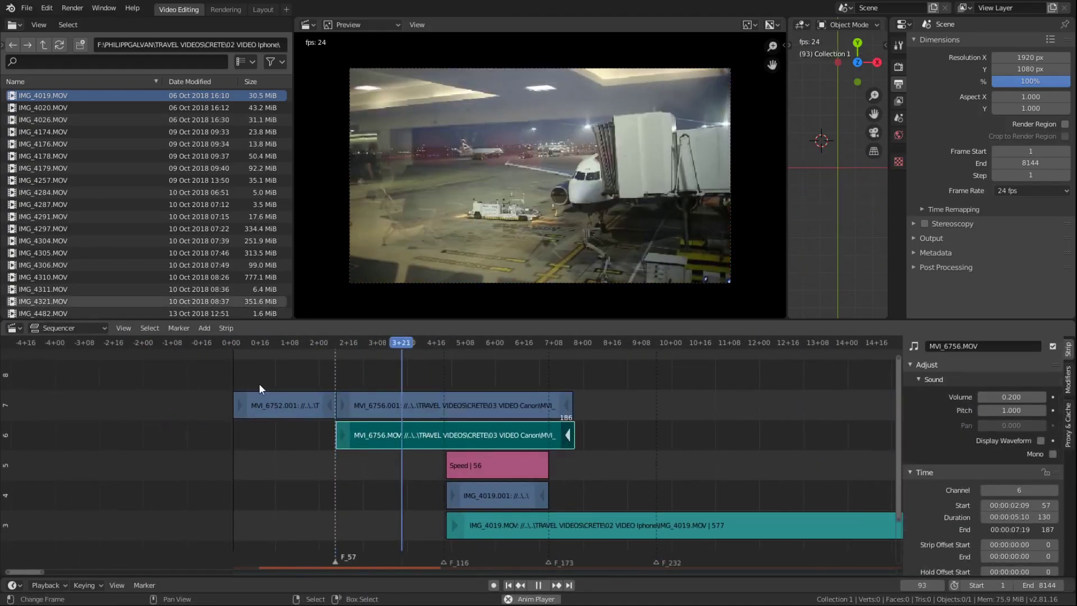
- Move the MVI_6756 video and sound strips to frame 57 behind MVI_6752, shorten them to end at frame 116, and play the result
{"action": "key", "text": "space"}
{"action": "right_click", "coordinate": [634, 406]}
{"action": "right_click", "coordinate": [634, 435], "text": "shift"}
{"action": "key", "text": "g"}
{"action": "left_click", "coordinate": [437, 449]}
{"action": "key", "text": "space"}
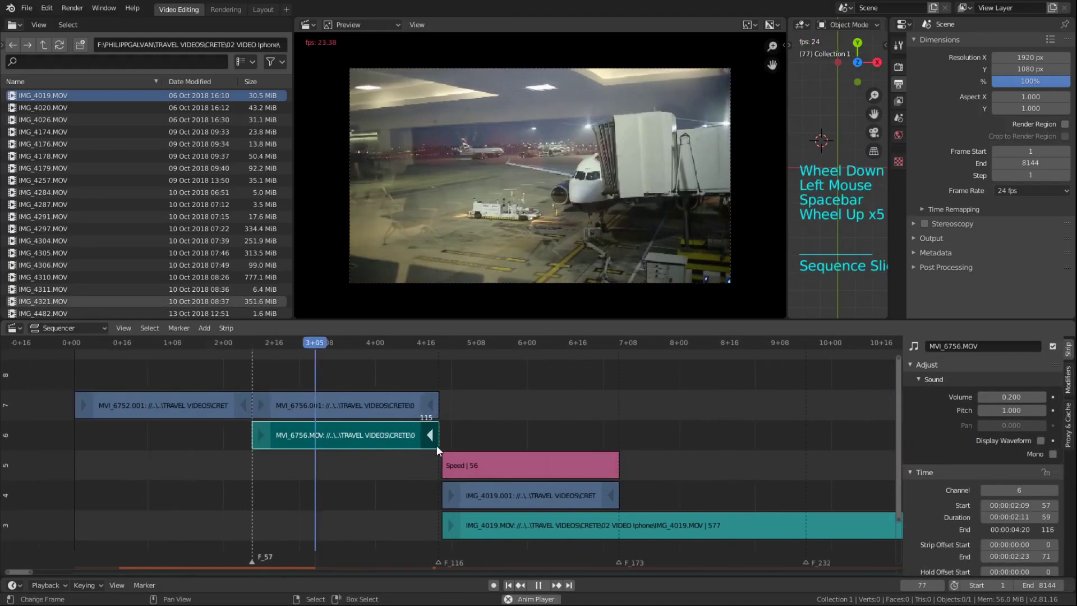
- Replace the sped-up IMG_4019 clip with a normal-speed segment of its video and sound cut at frame 172, and play the edit
{"action": "scroll", "coordinate": [796, 477], "scroll_direction": "down", "scroll_amount": 17}
{"action": "right_click", "coordinate": [799, 525]}
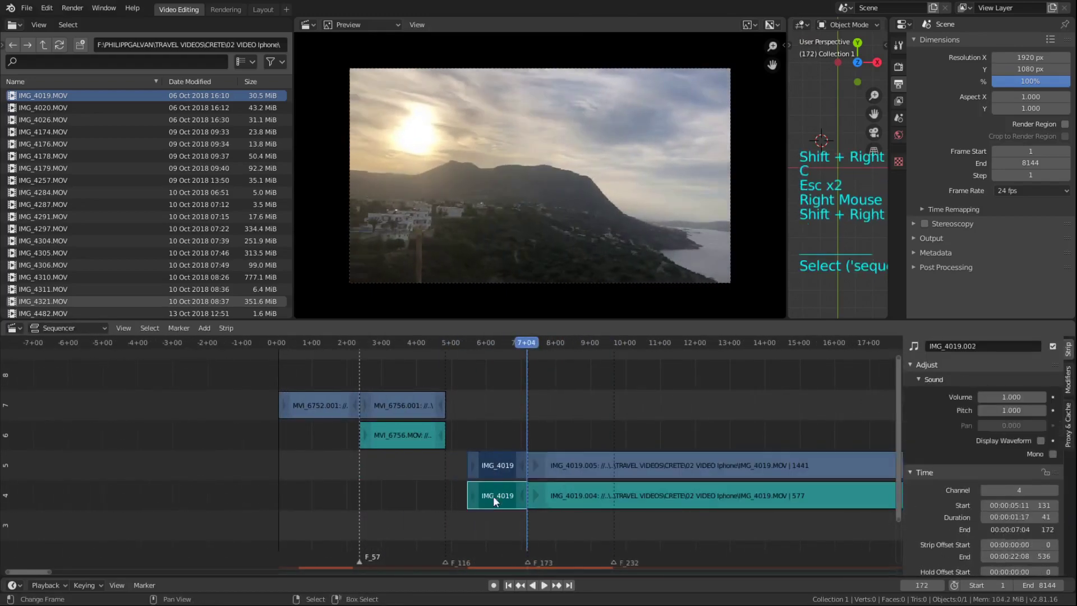
{"action": "key", "text": "k"}
{"action": "scroll", "coordinate": [466, 439], "scroll_direction": "down", "scroll_amount": 2}
{"action": "left_click", "coordinate": [467, 440]}
{"action": "key", "text": "space"}
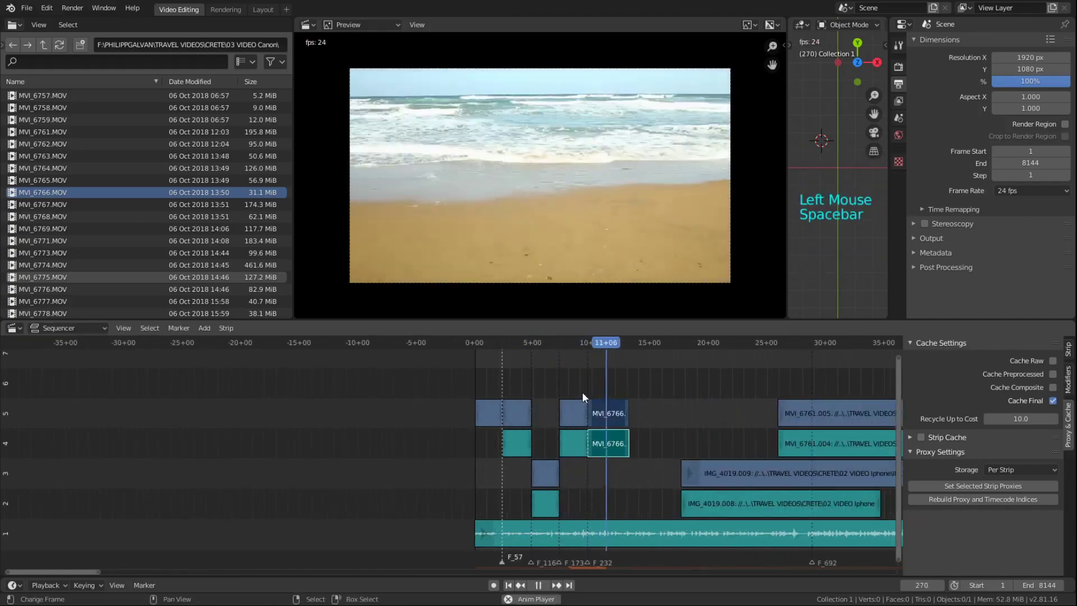
{"action": "right_click", "coordinate": [632, 443]}
{"action": "double_click", "coordinate": [1014, 411]}
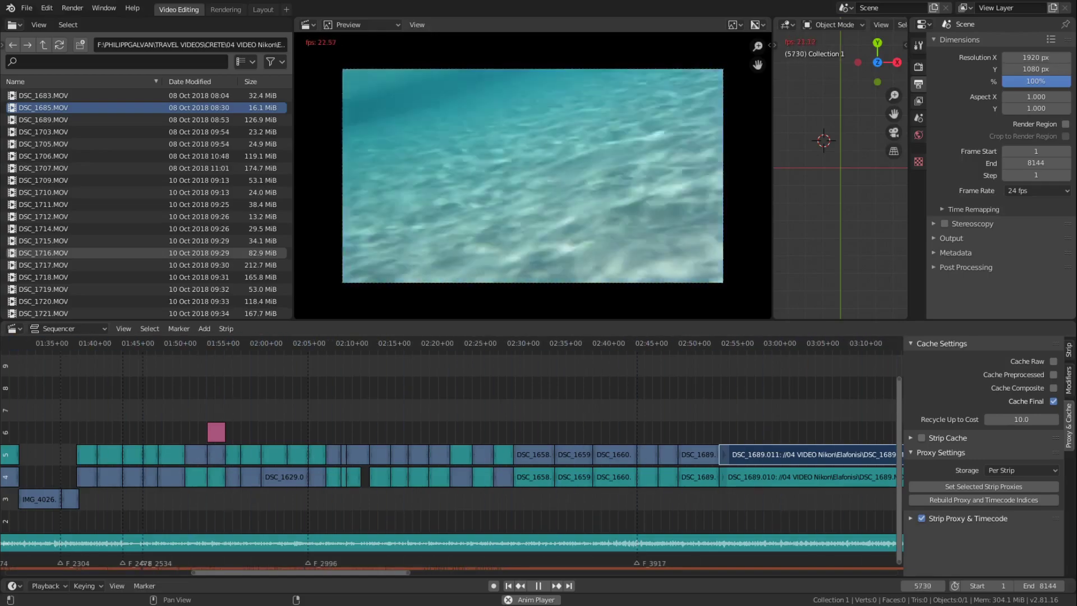
- Play through the last DSC_1689 video and sound strips, cut them, and delete the unwanted part
{"action": "middle_click_drag", "start_coordinate": [665, 431], "coordinate": [510, 431]}
{"action": "left_click", "coordinate": [510, 431]}
{"action": "key", "text": "space"}
{"action": "scroll", "coordinate": [636, 427], "scroll_direction": "up", "scroll_amount": 12}
{"action": "key", "text": "k"}
{"action": "key", "text": "space"}
{"action": "key", "text": "Delete"}
{"action": "key", "text": "space"}
- Cut the remaining DSC_1689 footage again, remove another unwanted section, and move the rest up against the preceding clips
{"action": "middle_click_drag", "start_coordinate": [609, 435], "coordinate": [487, 435]}
{"action": "key", "text": "k"}
{"action": "key", "text": "x"}
{"action": "left_click", "coordinate": [672, 447]}
{"action": "scroll", "coordinate": [626, 426], "scroll_direction": "down", "scroll_amount": 12}
{"action": "key", "text": "space"}
{"action": "mouse_move", "coordinate": [631, 452]}
{"action": "right_mouse_down"}
{"action": "mouse_move", "coordinate": [654, 449]}
{"action": "mouse_move", "coordinate": [645, 476]}
{"action": "right_mouse_up"}
- Trim the tail of the DSC_1689 footage before the DSC_1707 clips by cutting it and deleting the remainder
{"action": "middle_click_drag", "start_coordinate": [671, 428], "coordinate": [480, 382]}
{"action": "left_click", "coordinate": [584, 415]}
{"action": "scroll", "coordinate": [584, 415], "scroll_direction": "up", "scroll_amount": 3}
{"action": "key", "text": "k"}
{"action": "key", "text": "Delete"}
{"action": "scroll", "coordinate": [617, 426], "scroll_direction": "down", "scroll_amount": 6}
{"action": "scroll", "coordinate": [537, 445], "scroll_direction": "up", "scroll_amount": 20}
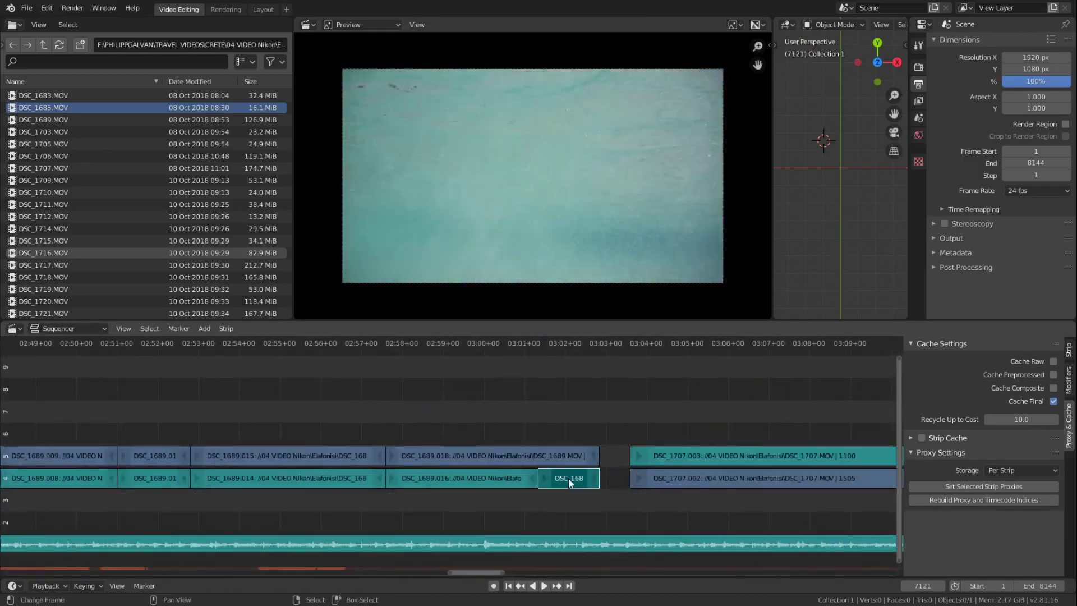
- Cut the DSC_1707 video and sound strips behind the DSC_1689 clips and delete the unneeded part
{"action": "scroll", "coordinate": [536, 444], "scroll_direction": "down", "scroll_amount": 8}
{"action": "key", "text": "k"}
{"action": "left_click", "coordinate": [538, 432]}
{"action": "key", "text": "k"}
{"action": "key", "text": "Delete"}
{"action": "middle_click_drag", "start_coordinate": [700, 501], "coordinate": [637, 504]}
{"action": "scroll", "coordinate": [637, 504], "scroll_direction": "down", "scroll_amount": 8}
{"action": "middle_click_drag", "start_coordinate": [797, 501], "coordinate": [650, 501]}
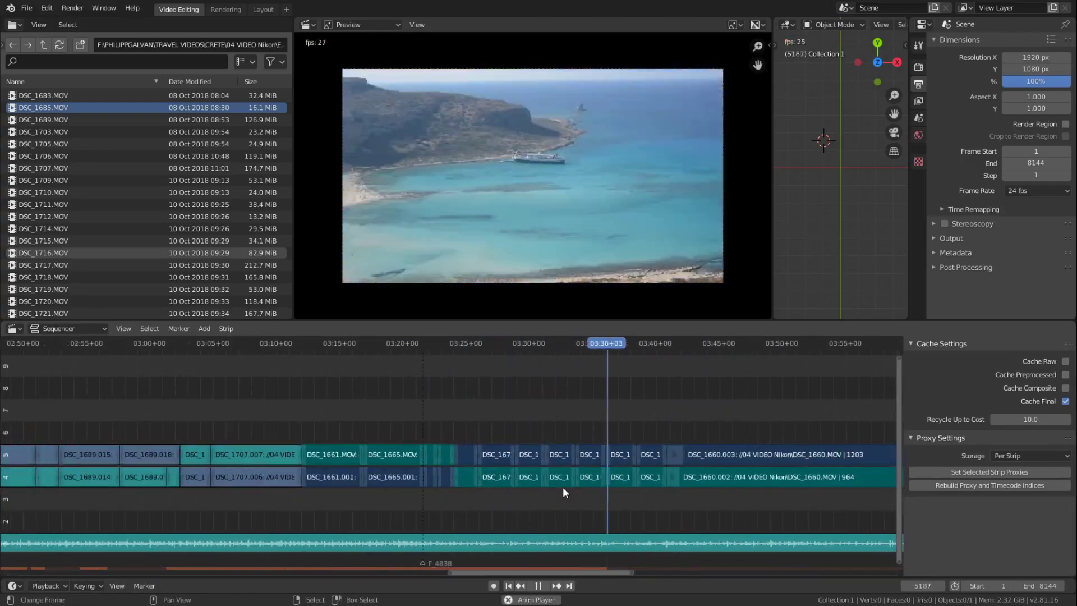
- Duplicate the DSC_1660 footage at the end of the edit and place the copy behind the original
{"action": "scroll", "coordinate": [560, 436], "scroll_direction": "down", "scroll_amount": 10}
{"action": "scroll", "coordinate": [538, 436], "scroll_direction": "up", "scroll_amount": 5}
{"action": "left_click", "coordinate": [364, 432]}
{"action": "right_click", "coordinate": [493, 455]}
{"action": "right_click", "coordinate": [493, 476]}
{"action": "scroll", "coordinate": [493, 476], "scroll_direction": "down", "scroll_amount": 4}
{"action": "key", "text": "shift+d"}
{"action": "left_click", "coordinate": [709, 479]}
{"action": "right_click", "coordinate": [581, 453]}
- Review the assembled clips across the whole timeline and return the playhead to its start
{"action": "scroll", "coordinate": [615, 452], "scroll_direction": "up", "scroll_amount": 1}
{"action": "left_click_drag", "start_coordinate": [640, 404], "coordinate": [615, 391]}
{"action": "right_click_drag", "start_coordinate": [638, 453], "coordinate": [616, 453]}
{"action": "left_click", "coordinate": [563, 427]}
{"action": "scroll", "coordinate": [563, 427], "scroll_direction": "down", "scroll_amount": 10}
{"action": "middle_click_drag", "start_coordinate": [337, 426], "coordinate": [623, 427]}
{"action": "left_click", "coordinate": [210, 418]}
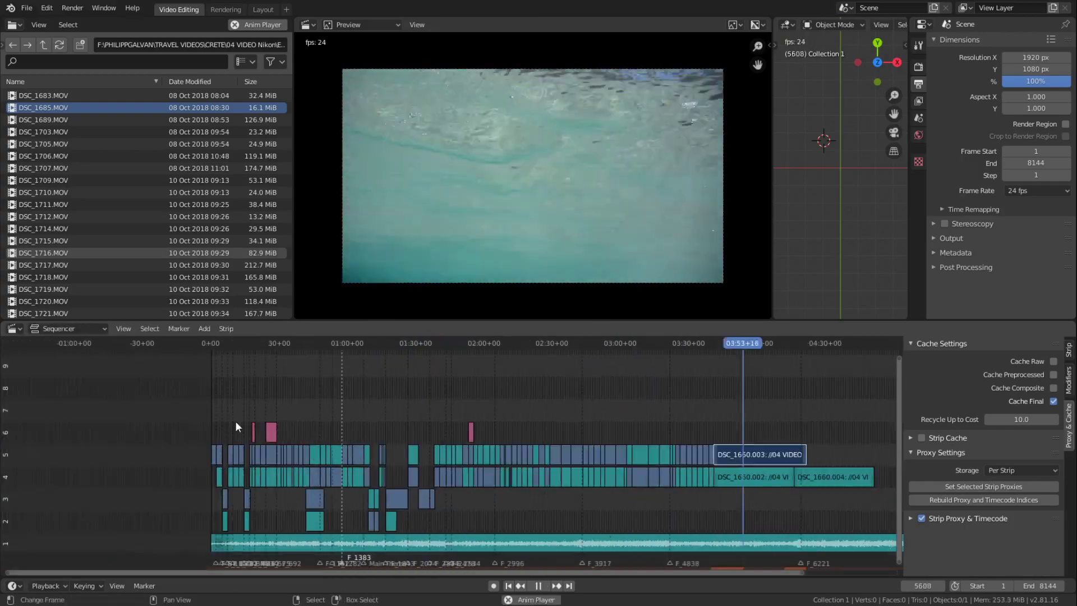
- Move all strips from DSC_1624 onward, including their speed effect, up to channels 8 to 10, starting at frame 2649
{"action": "scroll", "coordinate": [629, 480], "scroll_direction": "up", "scroll_amount": 6}
{"action": "middle_click_drag", "start_coordinate": [852, 446], "coordinate": [604, 447]}
{"action": "key", "text": "space"}
{"action": "key", "text": "g"}
{"action": "scroll", "coordinate": [463, 472], "scroll_direction": "up", "scroll_amount": 8}
{"action": "scroll", "coordinate": [462, 472], "scroll_direction": "down", "scroll_amount": 6}
{"action": "key", "text": "g"}
{"action": "left_click", "coordinate": [570, 505]}
{"action": "scroll", "coordinate": [487, 486], "scroll_direction": "down", "scroll_amount": 5}
{"action": "key", "text": "g"}
{"action": "scroll", "coordinate": [632, 460], "scroll_direction": "up", "scroll_amount": 7}
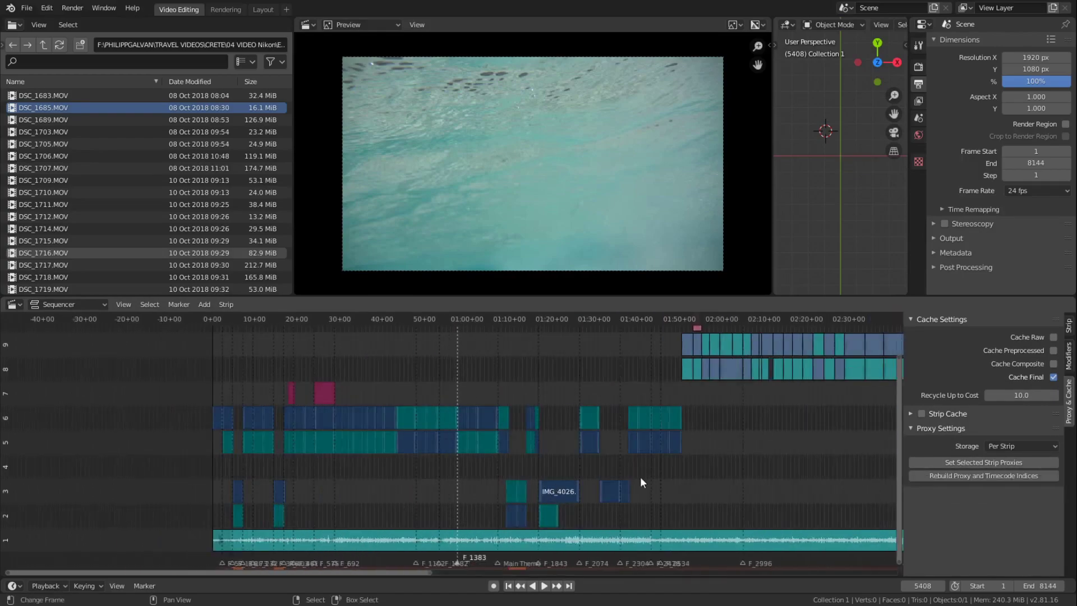
{"action": "middle_click_drag", "start_coordinate": [640, 476], "coordinate": [540, 479]}
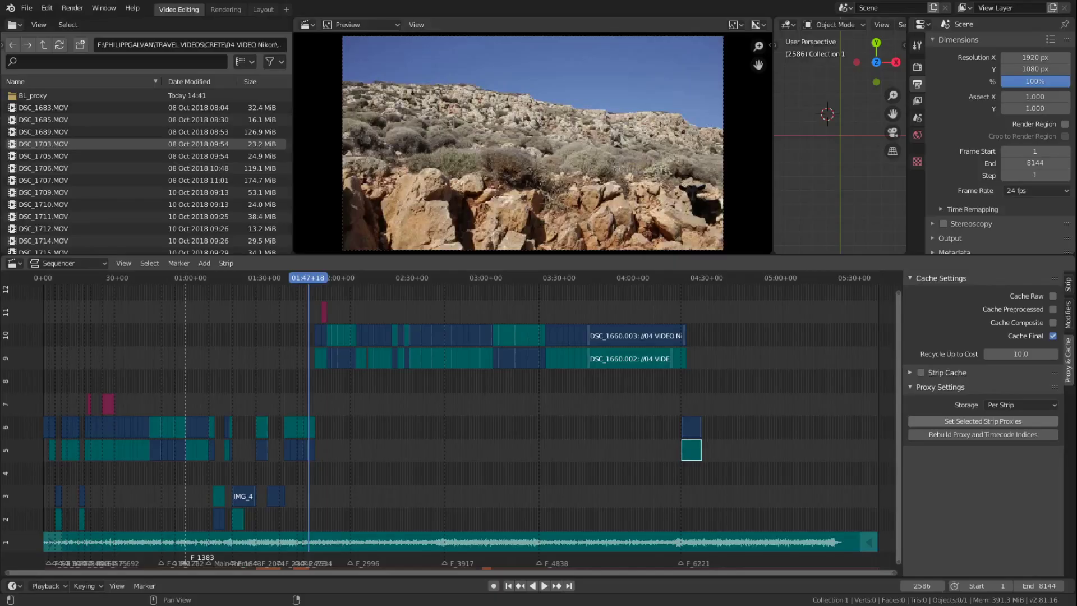
- Examine the timeline's channel layout and select the Speed.001 effect strip above the MVI_6762 clip
{"action": "scroll", "coordinate": [531, 459], "scroll_direction": "down", "scroll_amount": 2}
{"action": "middle_click_drag", "start_coordinate": [531, 459], "coordinate": [571, 413]}
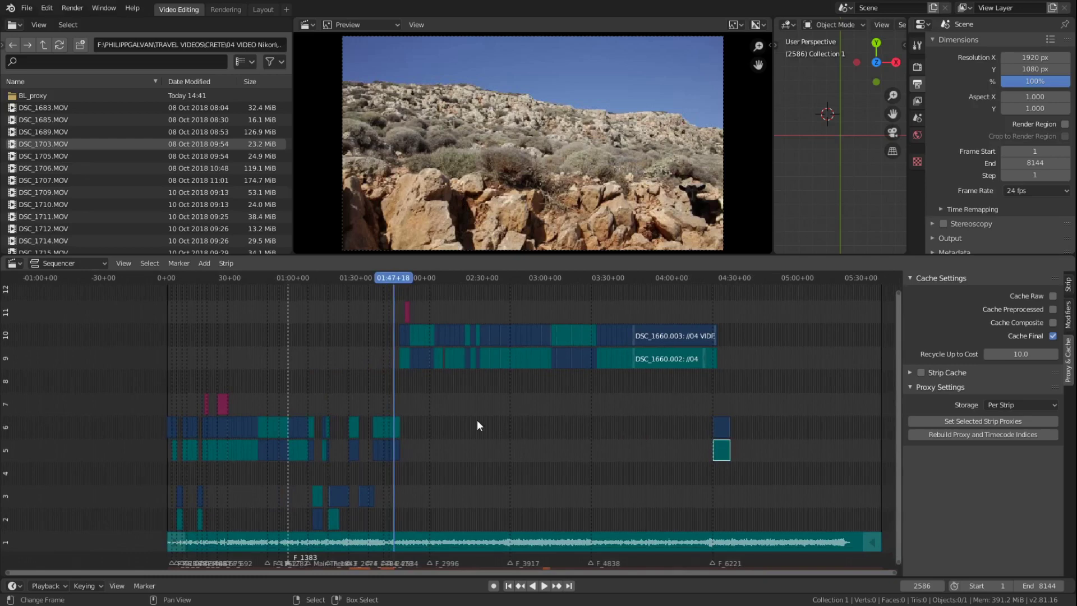
{"action": "scroll", "coordinate": [463, 429], "scroll_direction": "up", "scroll_amount": 1}
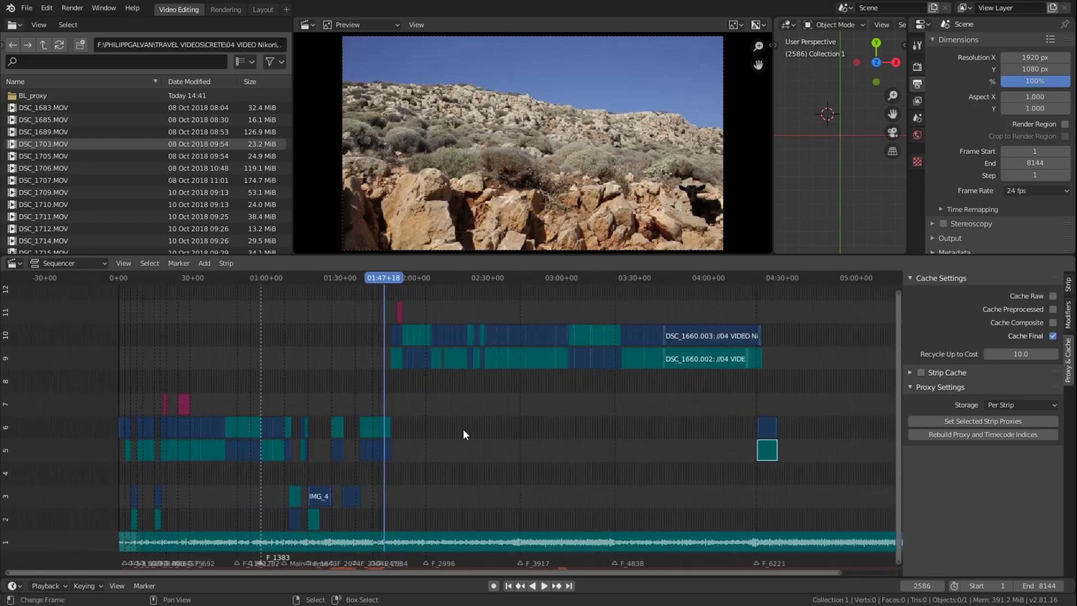
{"action": "middle_click_drag", "start_coordinate": [422, 447], "coordinate": [456, 445]}
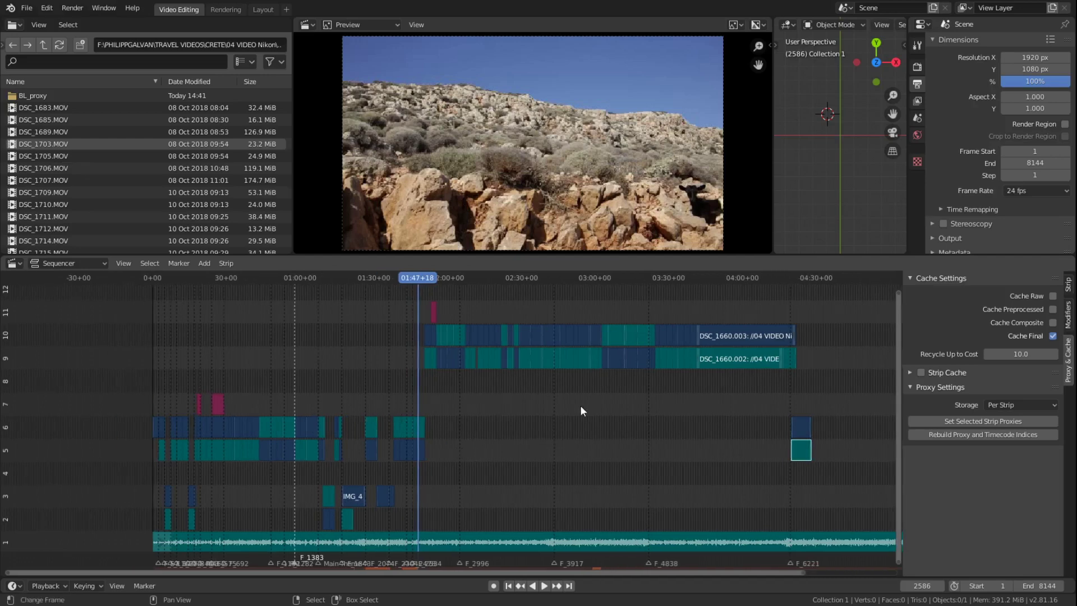
{"action": "scroll", "coordinate": [236, 423], "scroll_direction": "up", "scroll_amount": 6}
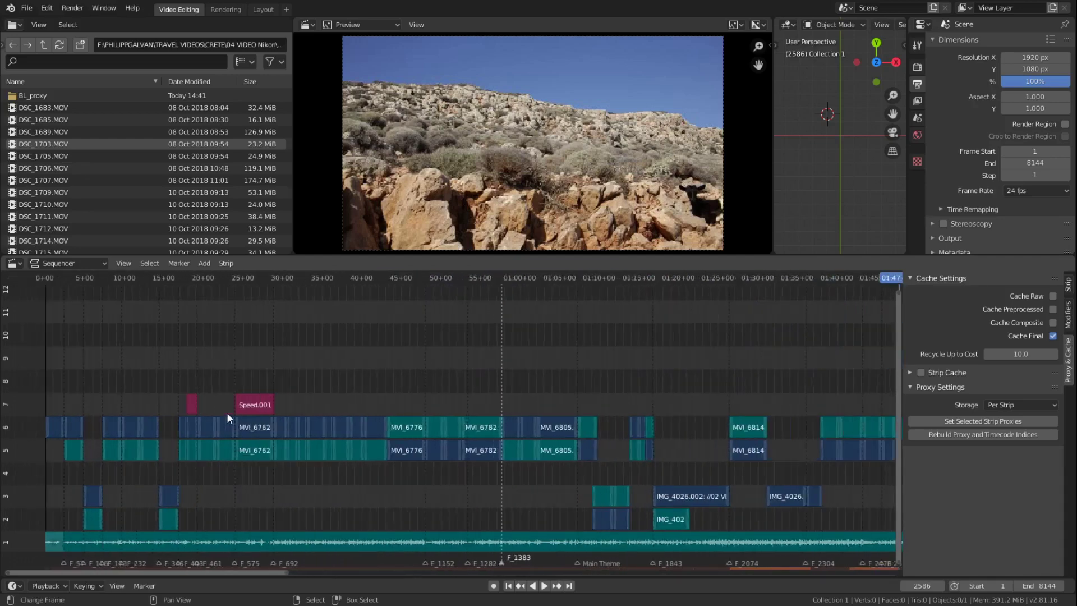
{"action": "scroll", "coordinate": [229, 412], "scroll_direction": "up", "scroll_amount": 2}
{"action": "right_click", "coordinate": [229, 406]}
{"action": "scroll", "coordinate": [227, 408], "scroll_direction": "down", "scroll_amount": 3}
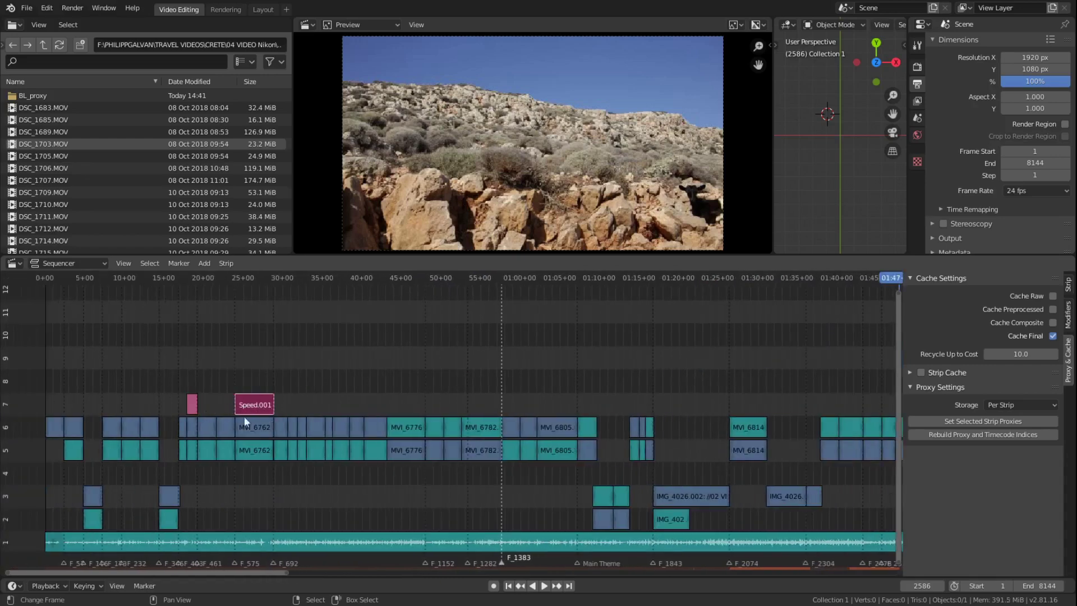
- Inspect where the raised DSC section follows the earlier clips and place the playhead at frame 2396
{"action": "scroll", "coordinate": [331, 422], "scroll_direction": "down", "scroll_amount": 2}
{"action": "scroll", "coordinate": [278, 421], "scroll_direction": "up", "scroll_amount": 2}
{"action": "scroll", "coordinate": [278, 421], "scroll_direction": "down", "scroll_amount": 3}
{"action": "middle_click_drag", "start_coordinate": [786, 412], "coordinate": [656, 406]}
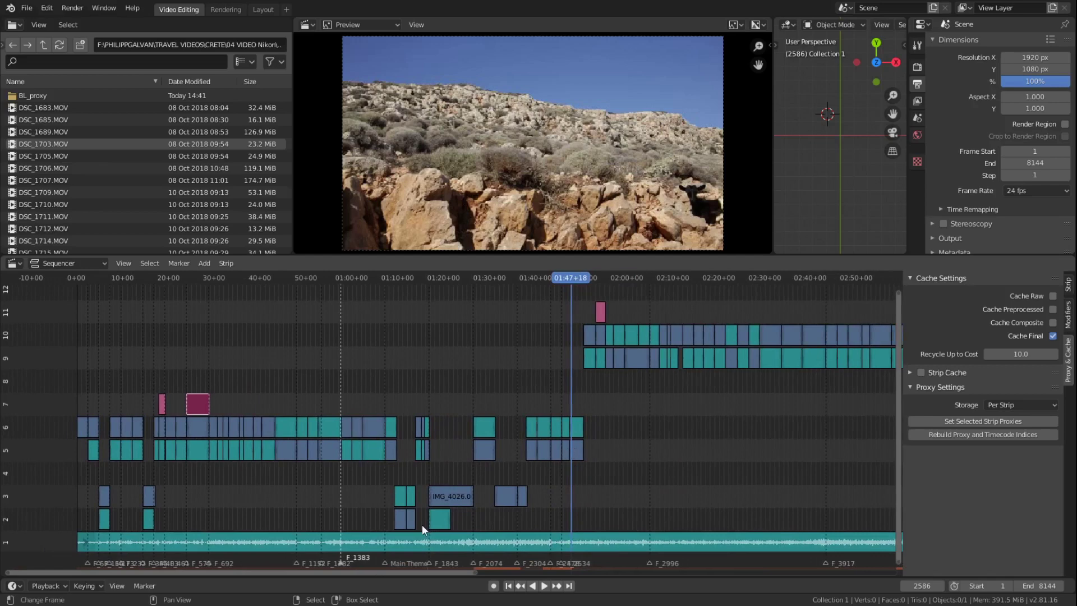
{"action": "left_click", "coordinate": [534, 480]}
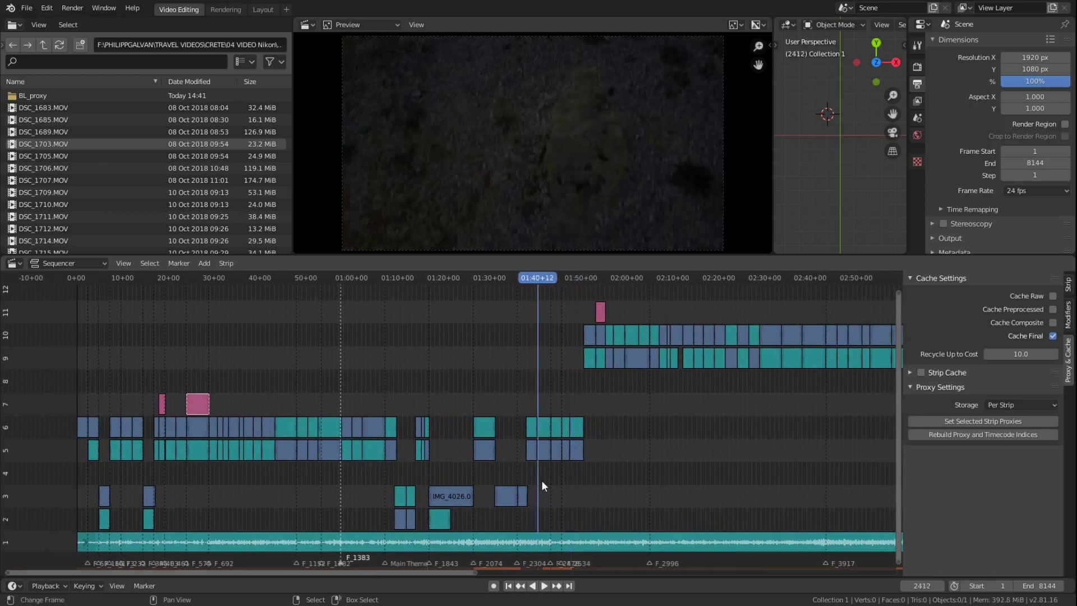
{"action": "left_click", "coordinate": [534, 491]}
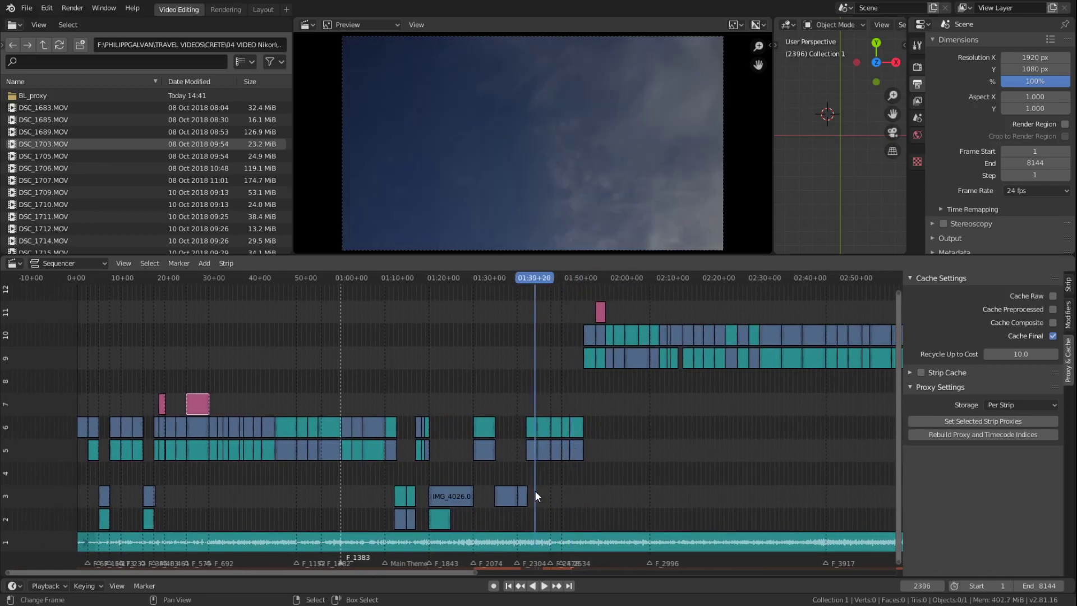